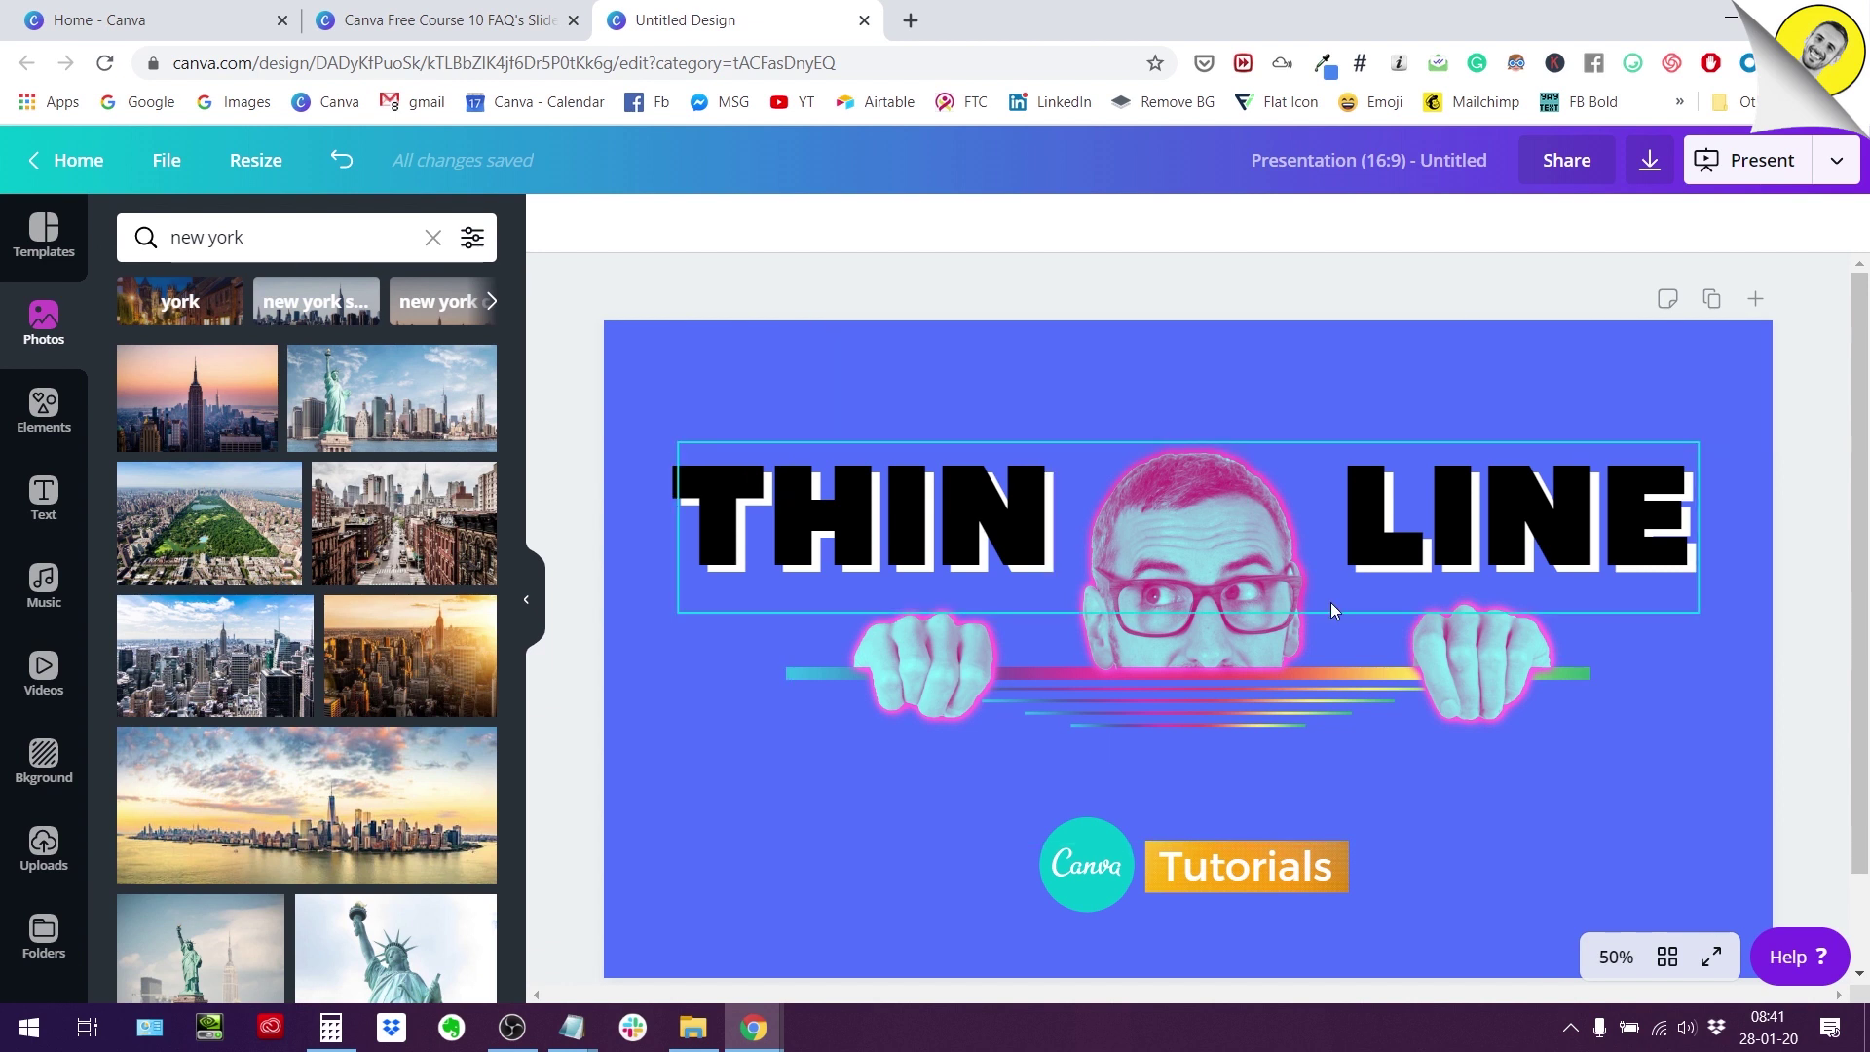
Zoom the canvas to 75% and back to 50%, then briefly view the FAQ slides design.
click(1616, 957)
click(1612, 635)
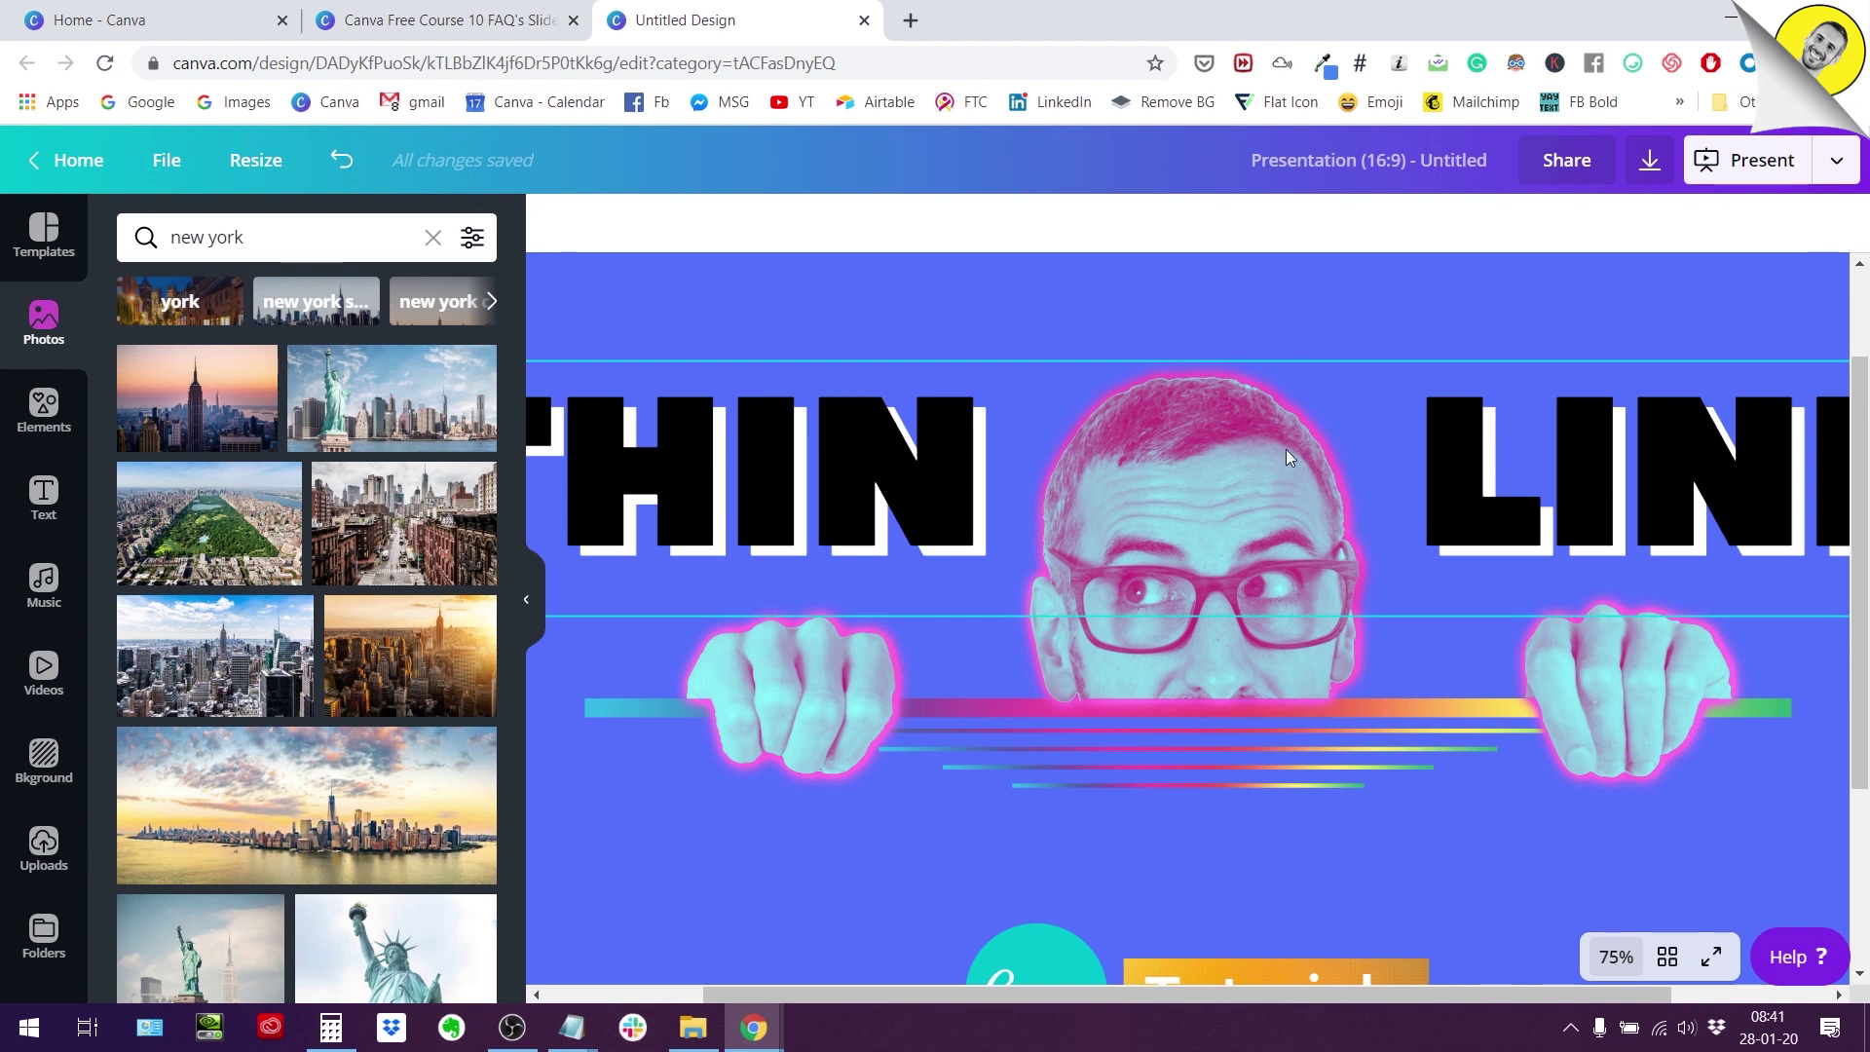
click(1615, 958)
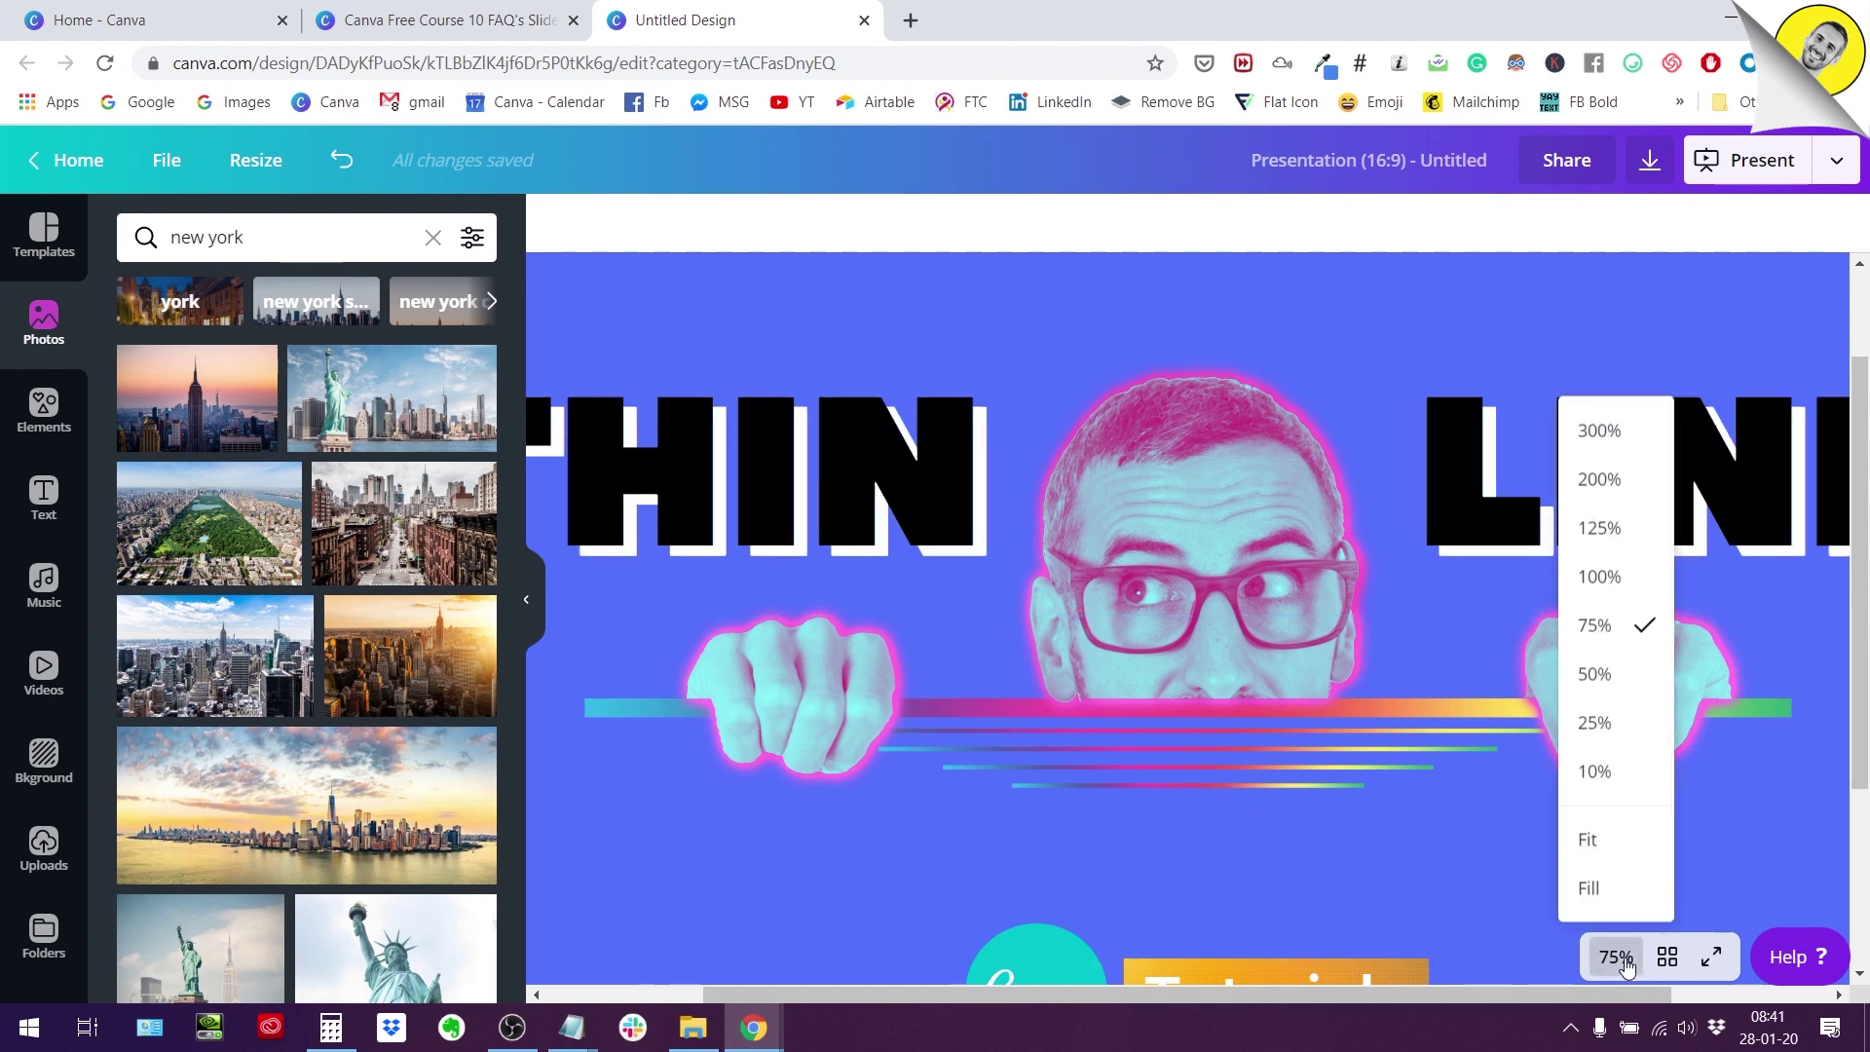
click(1594, 675)
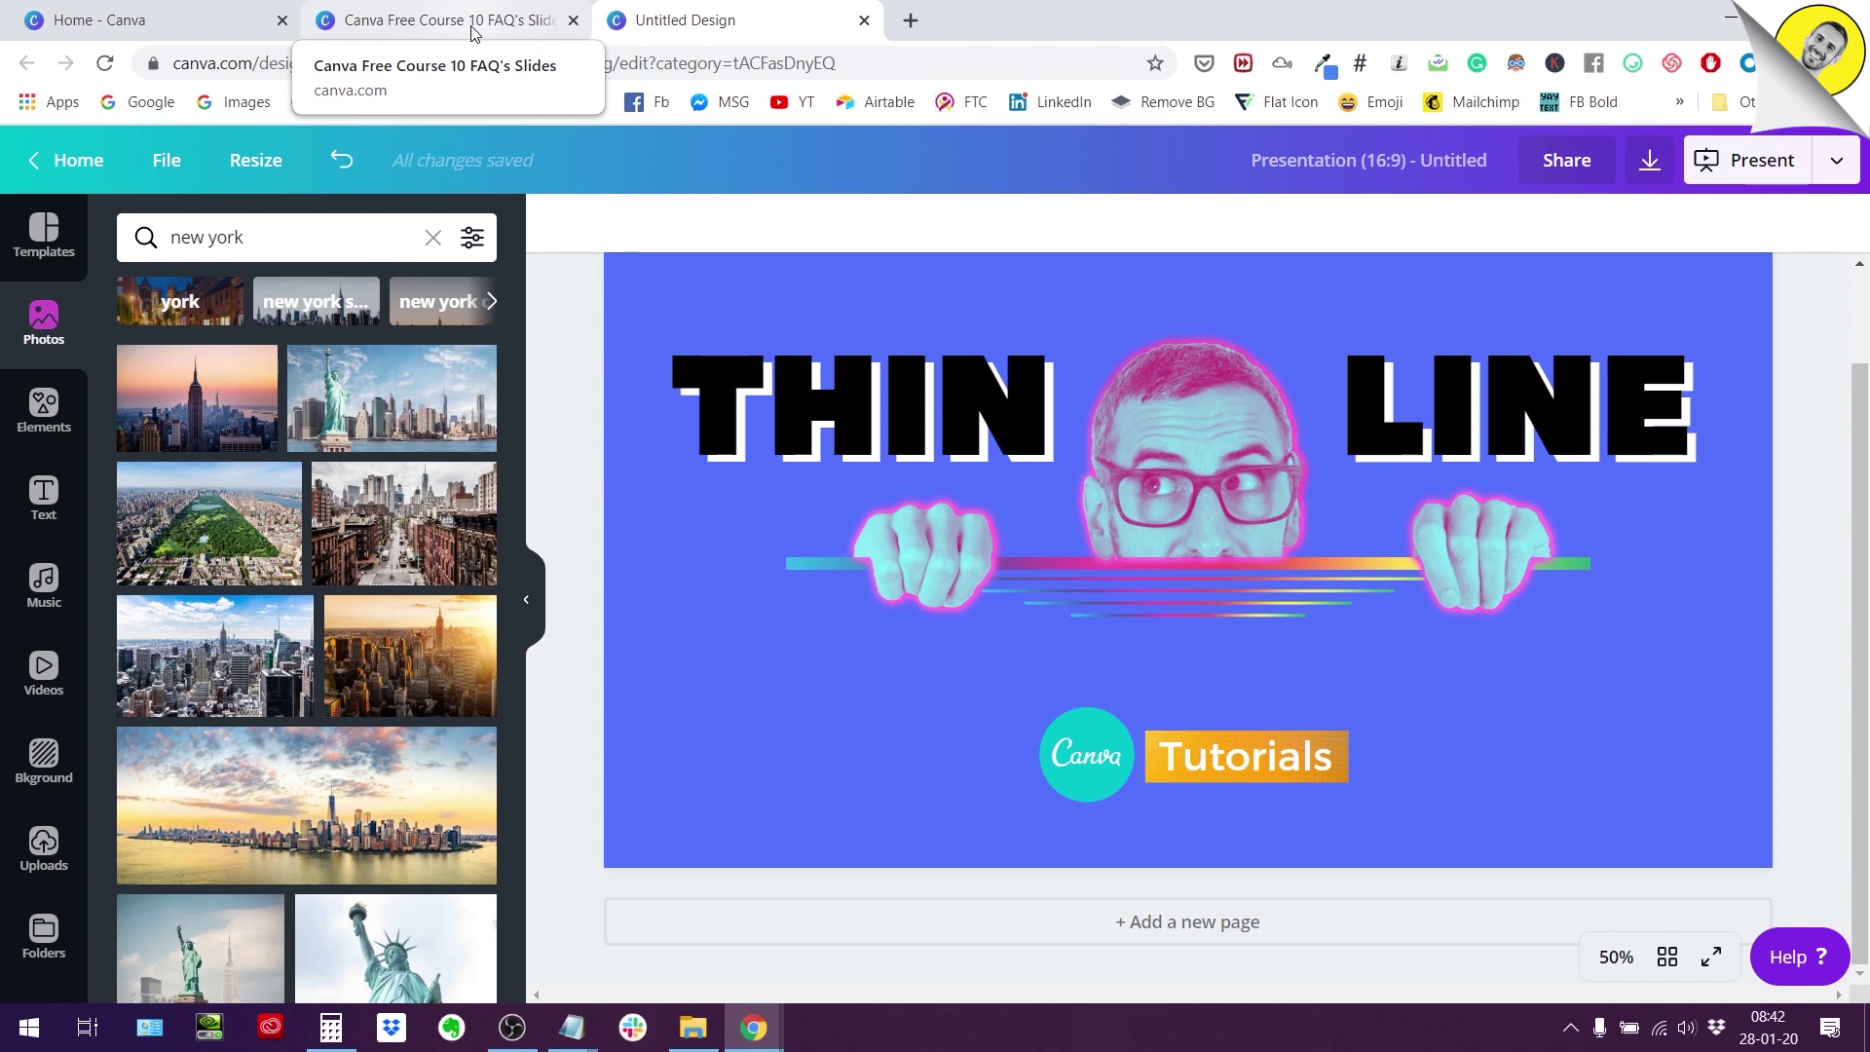
click(484, 21)
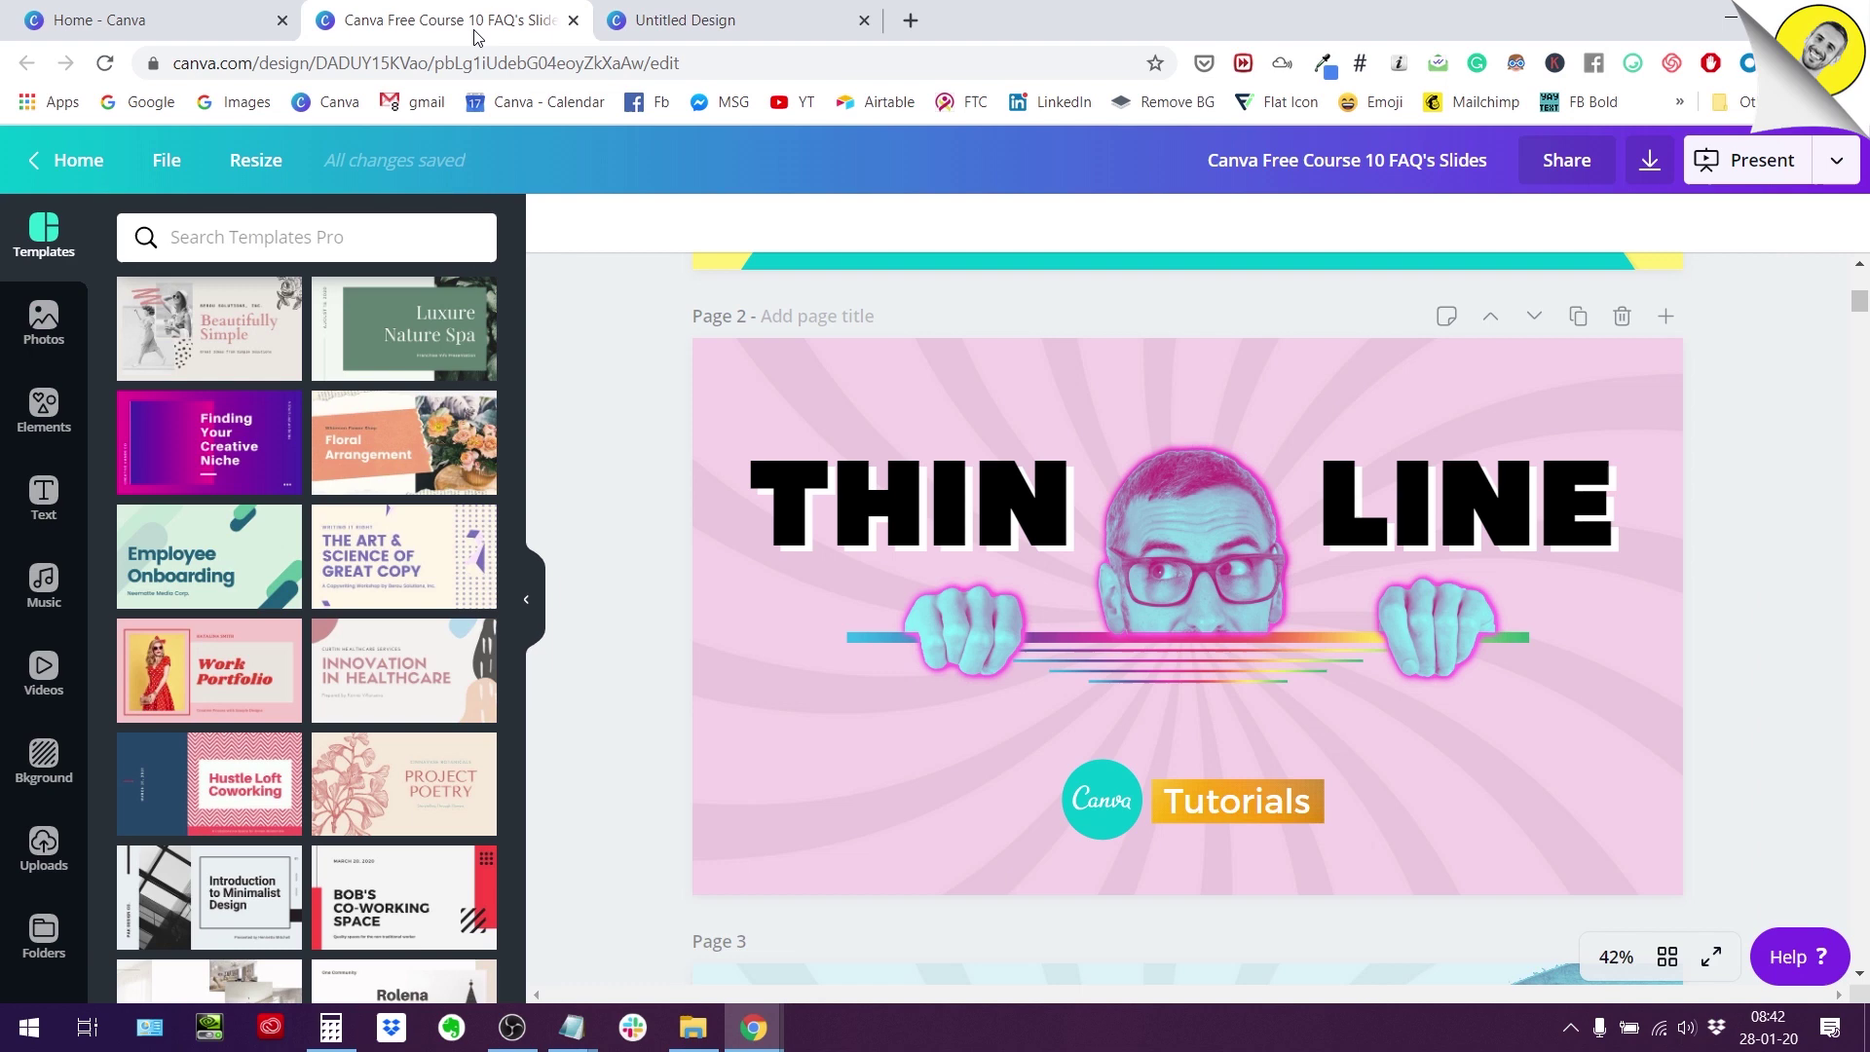
click(684, 22)
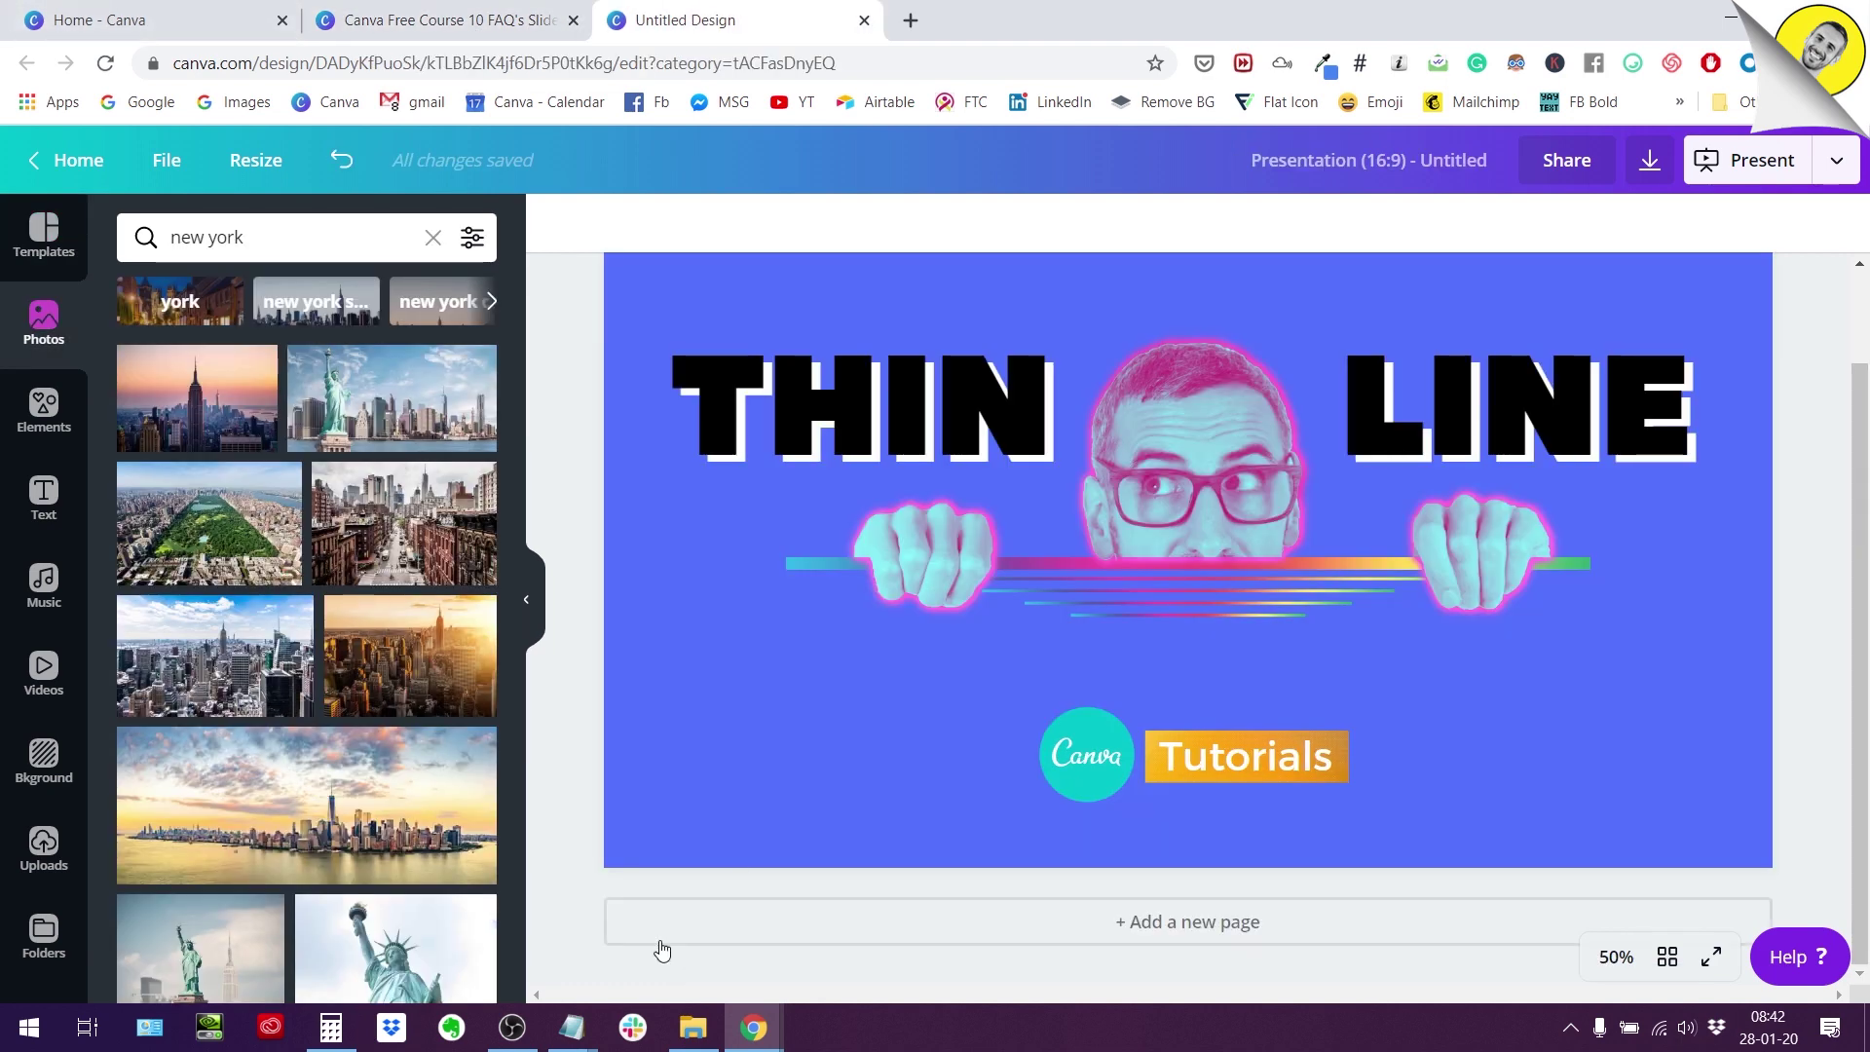
Find the duotone outline tutorial post in Facebook's Canva Design Circle group by searching the author's name.
mouse_move(765, 1041)
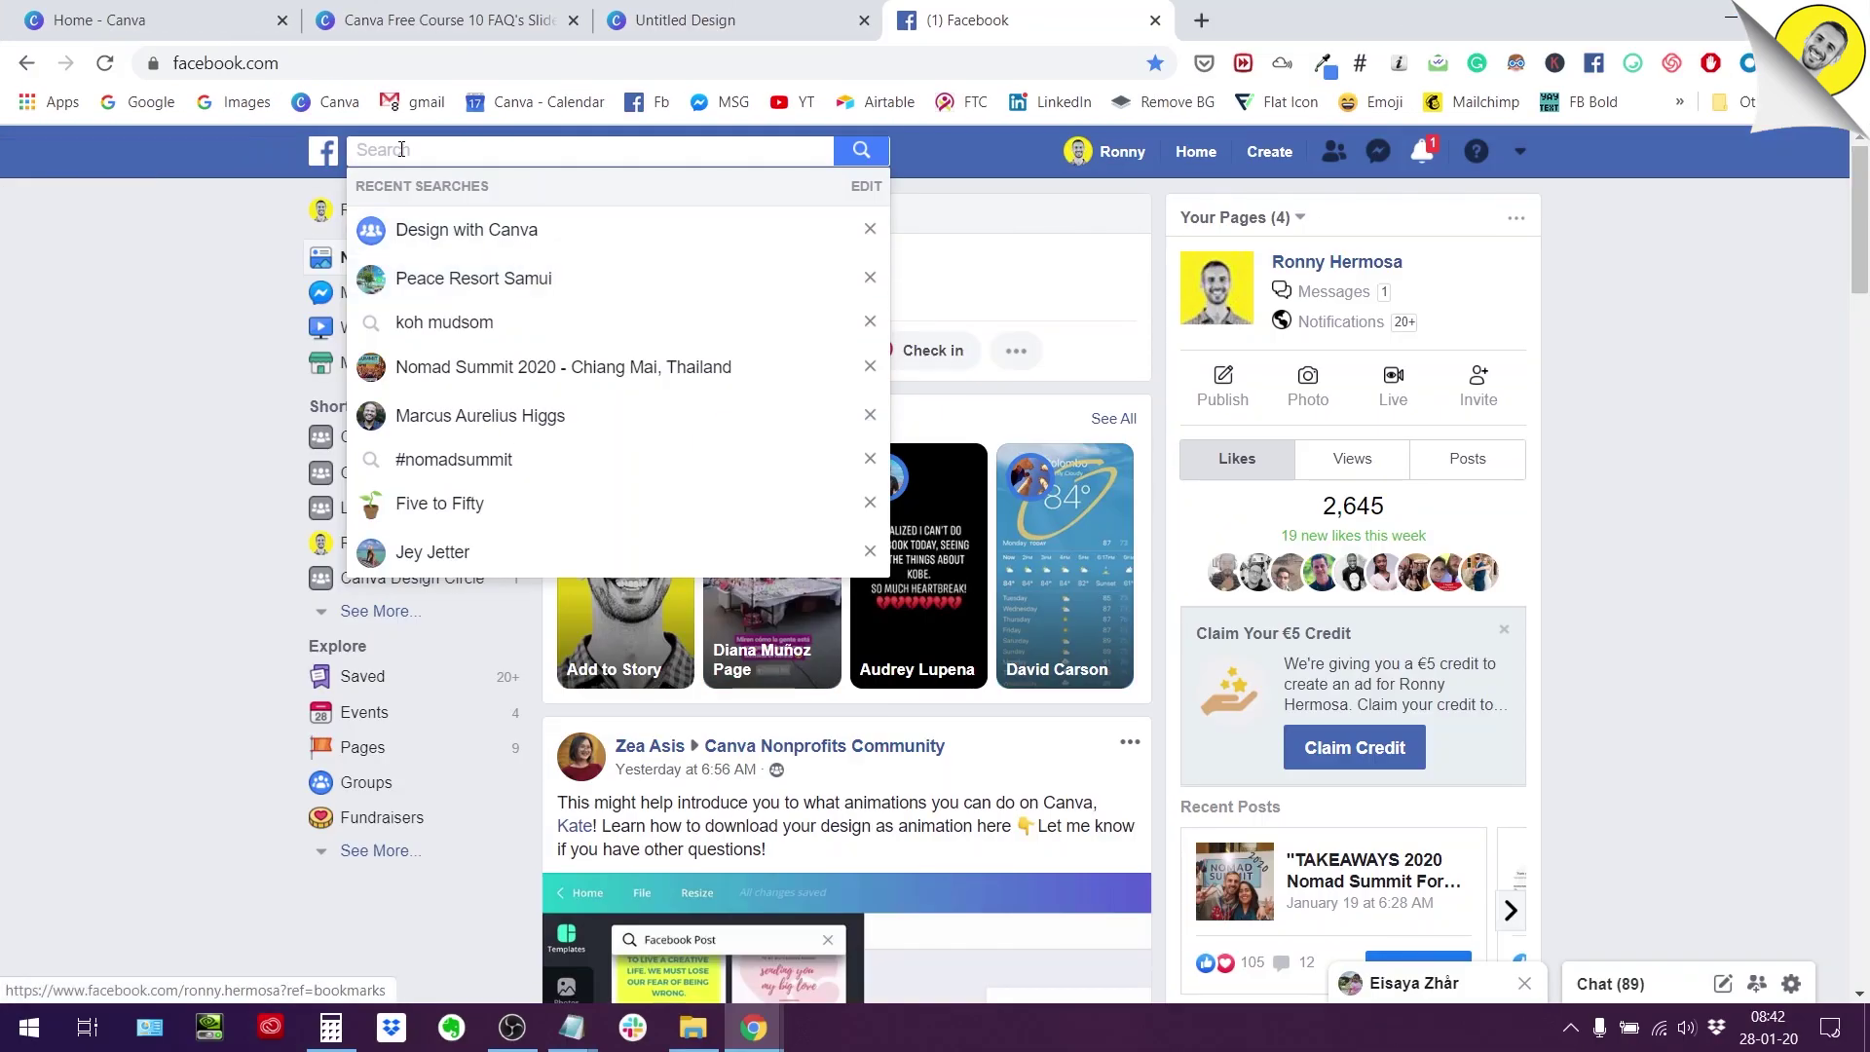
text(canva desi)
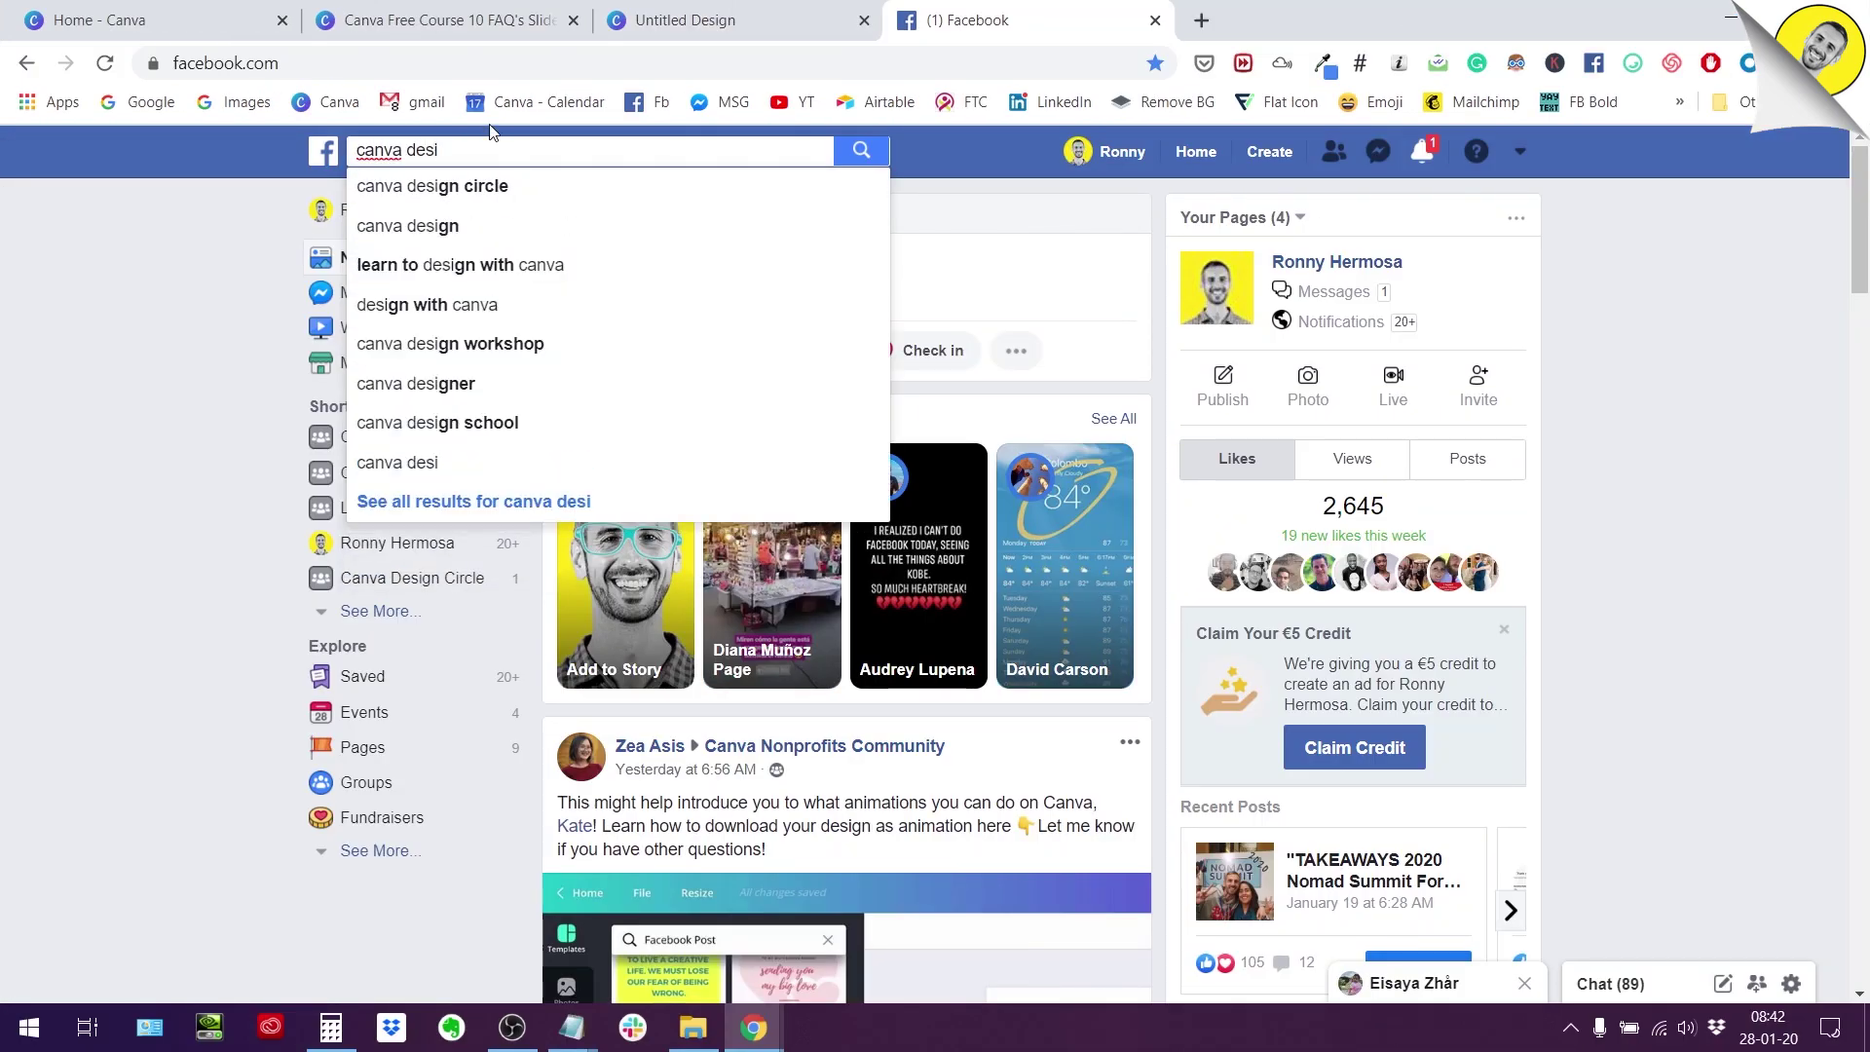
click(496, 185)
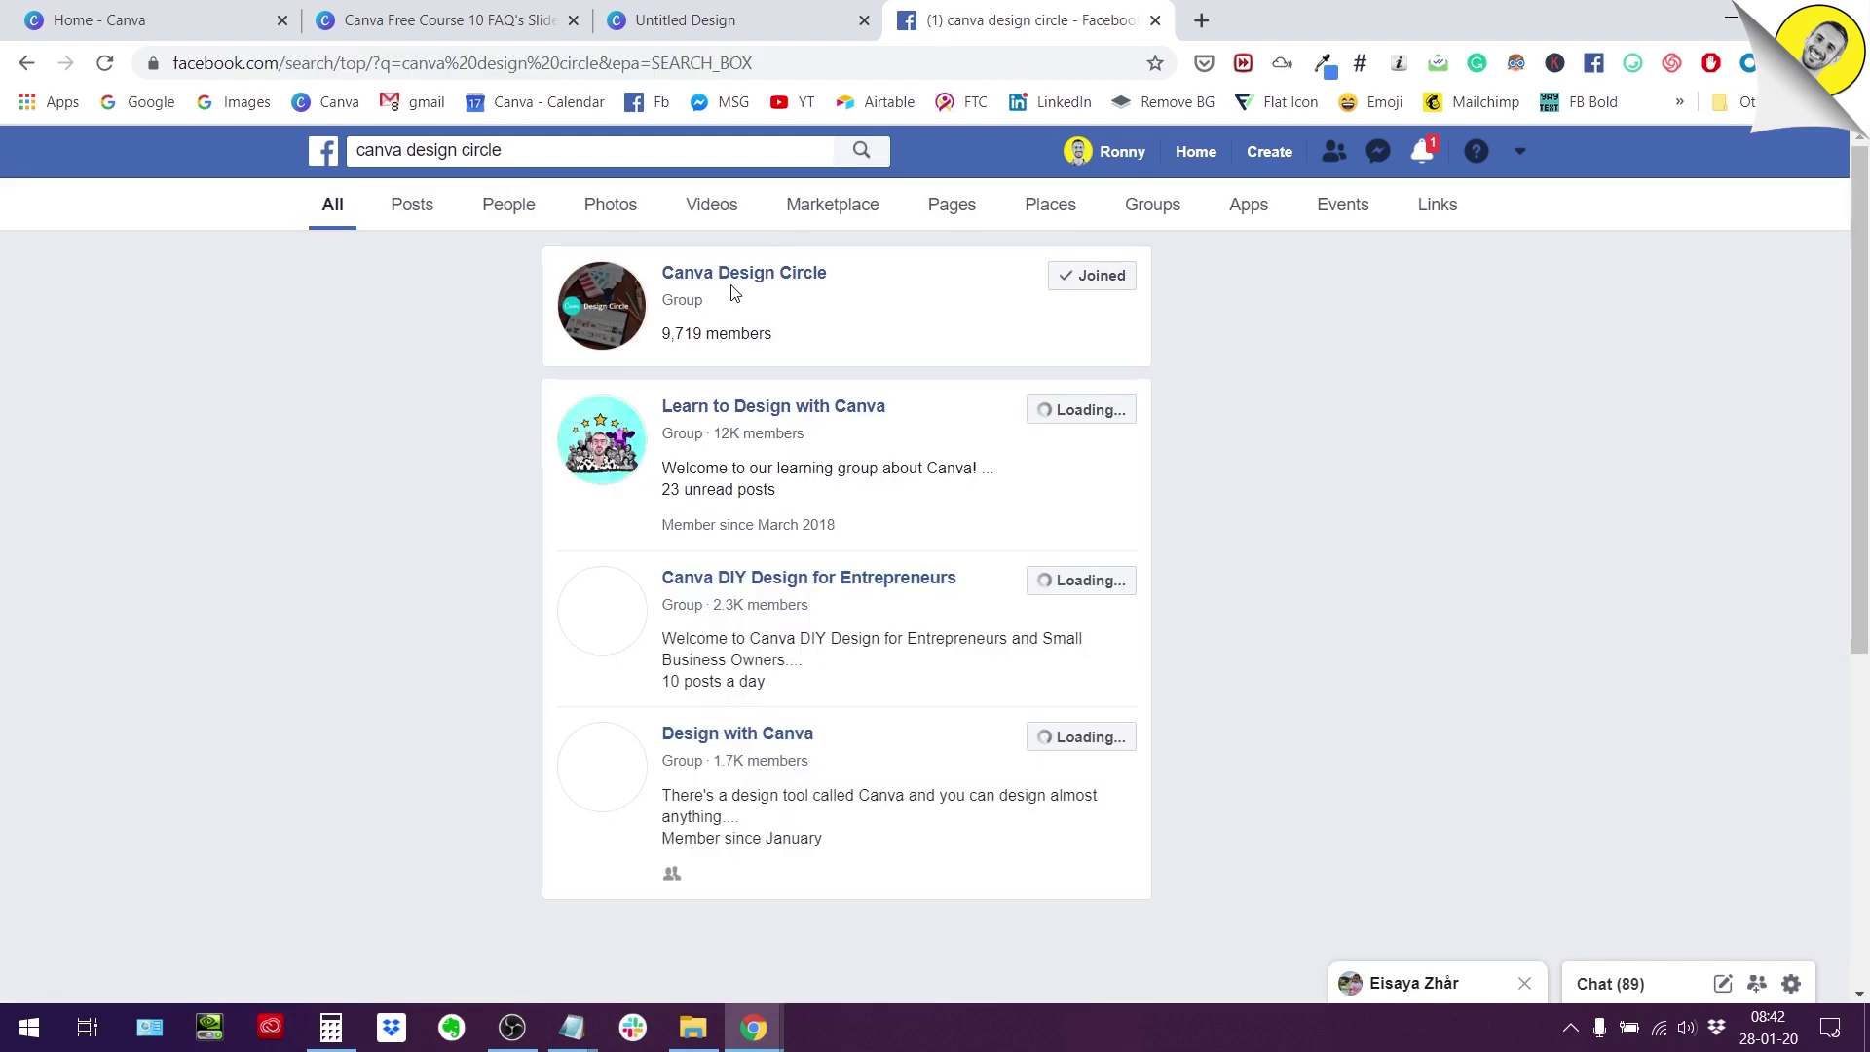
click(742, 277)
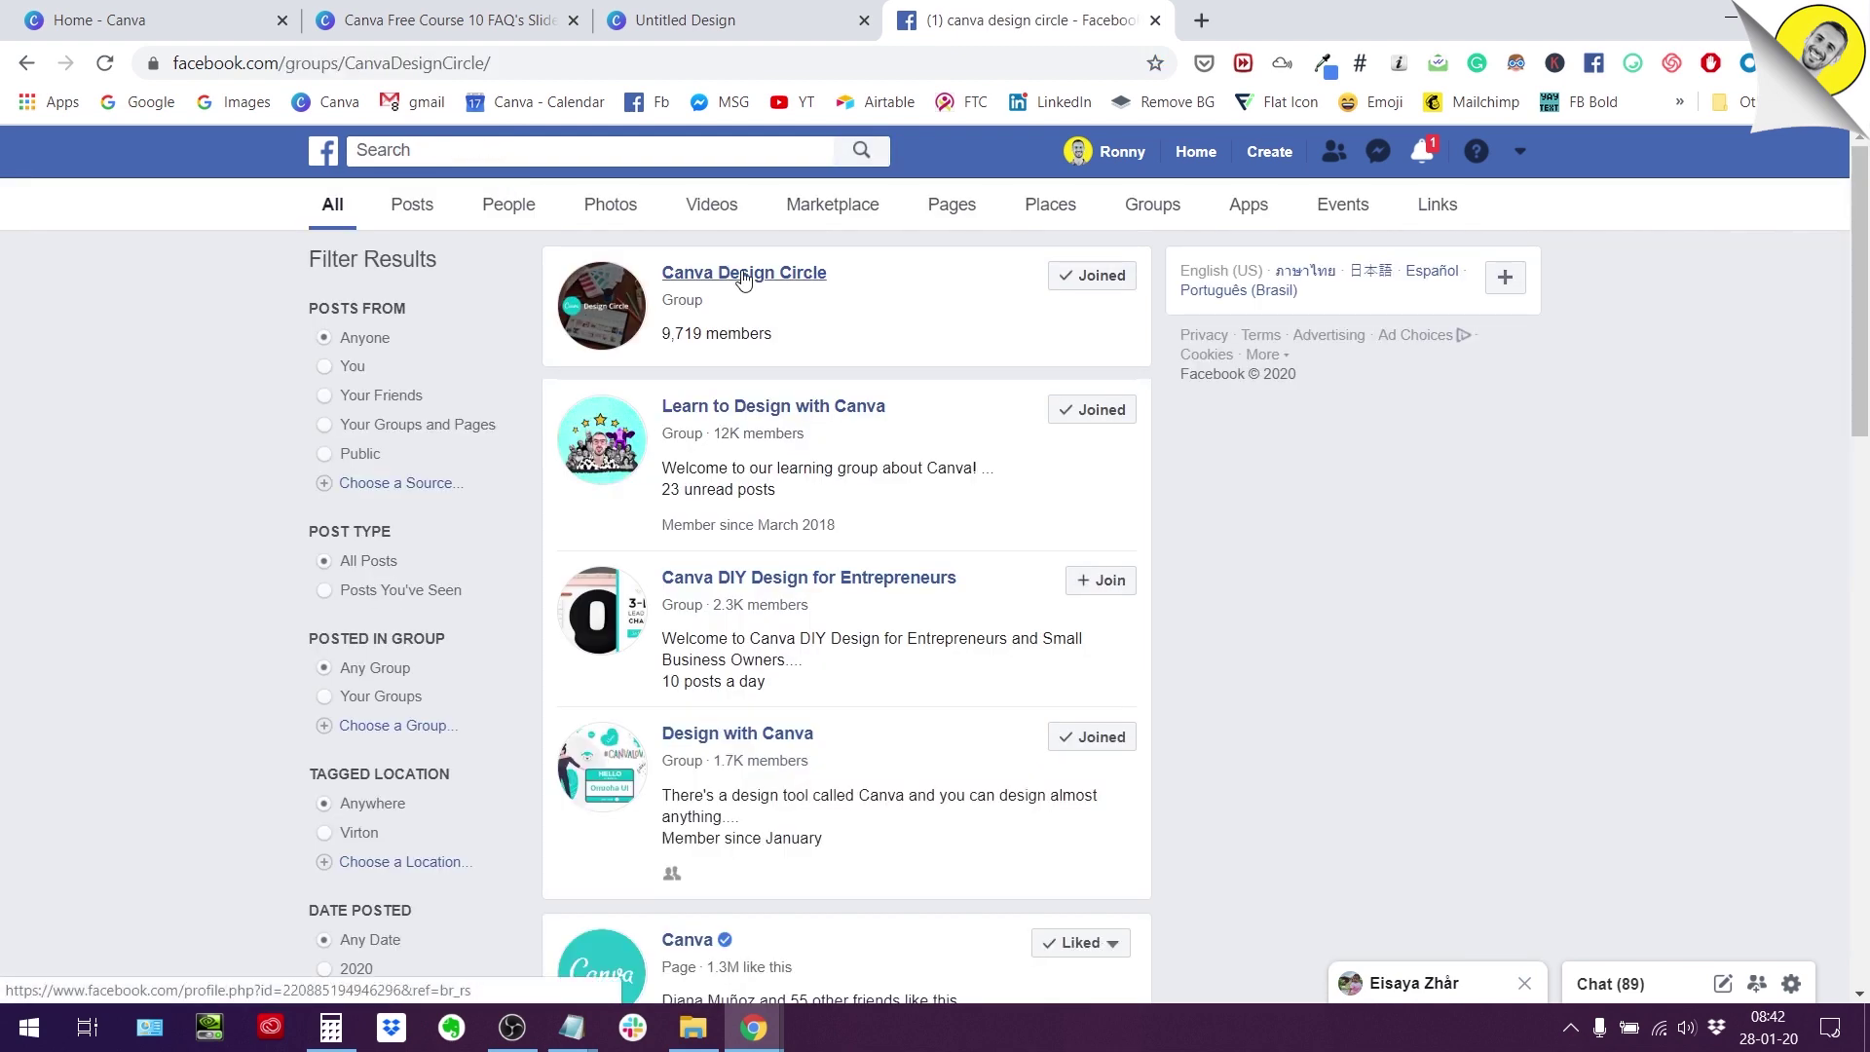
click(446, 872)
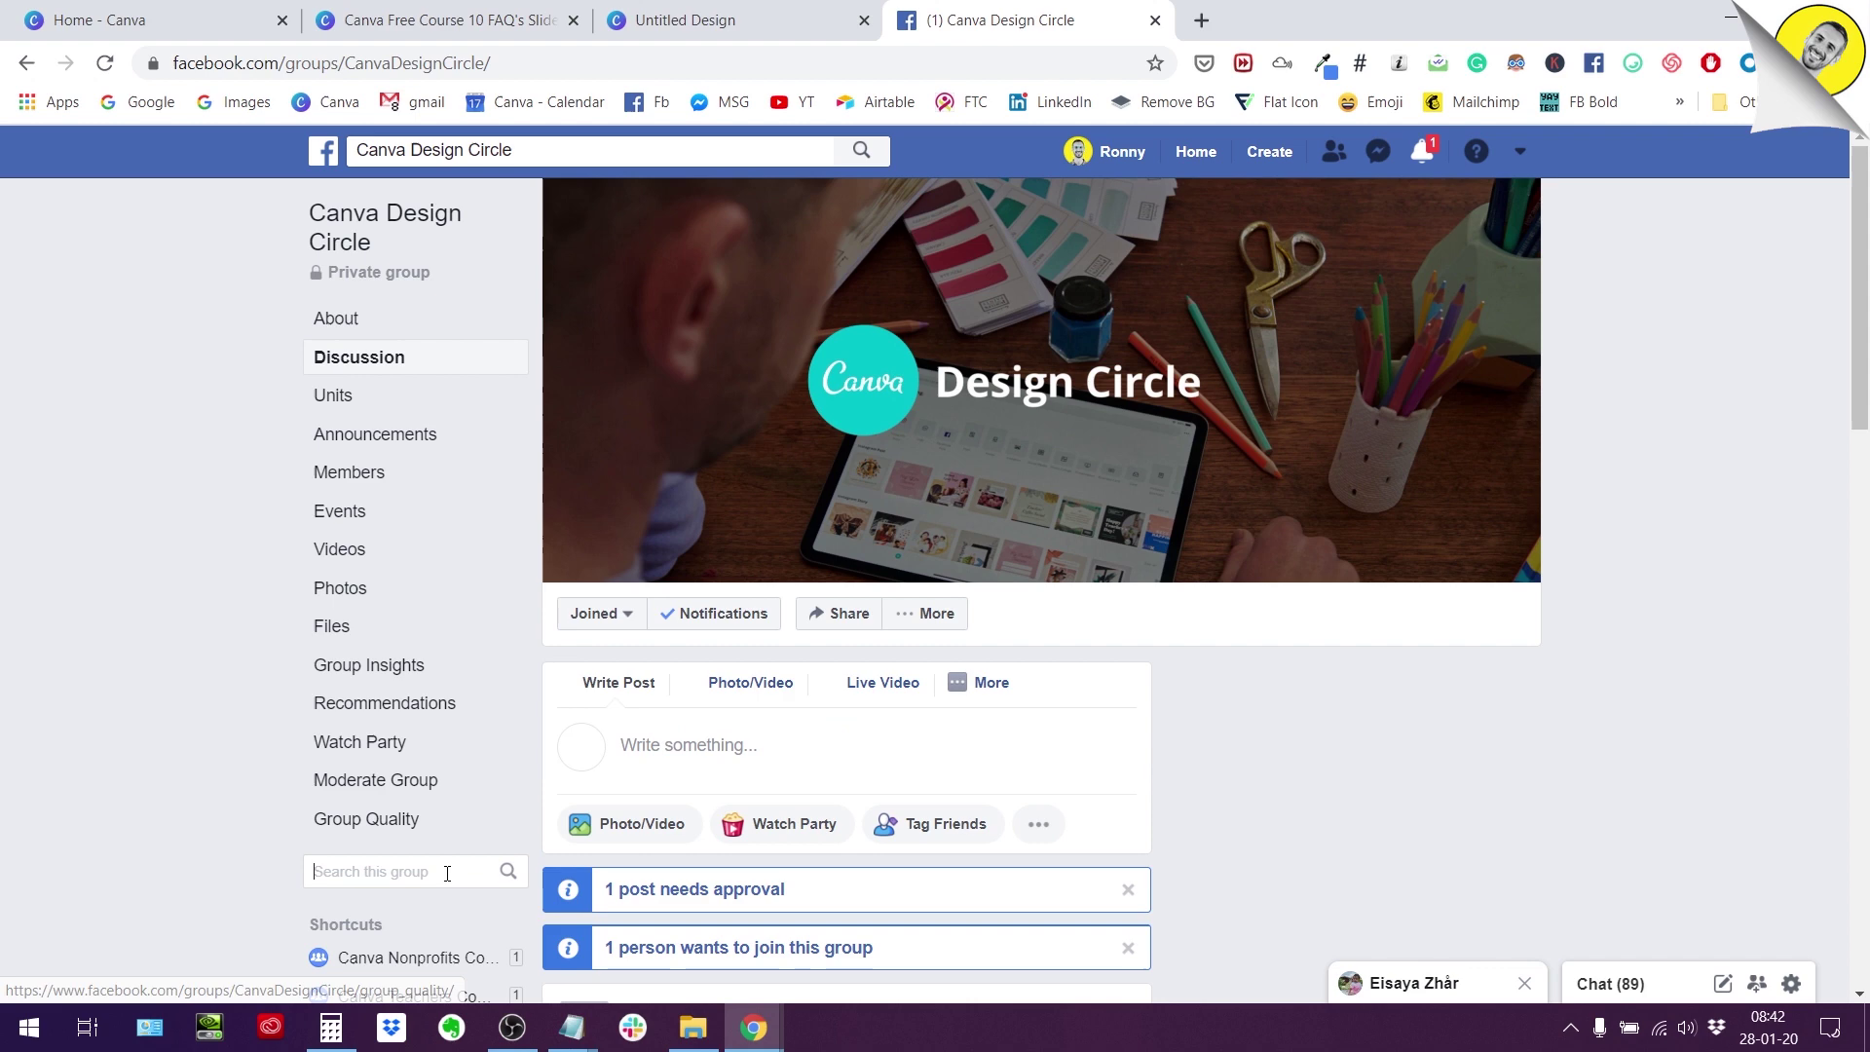
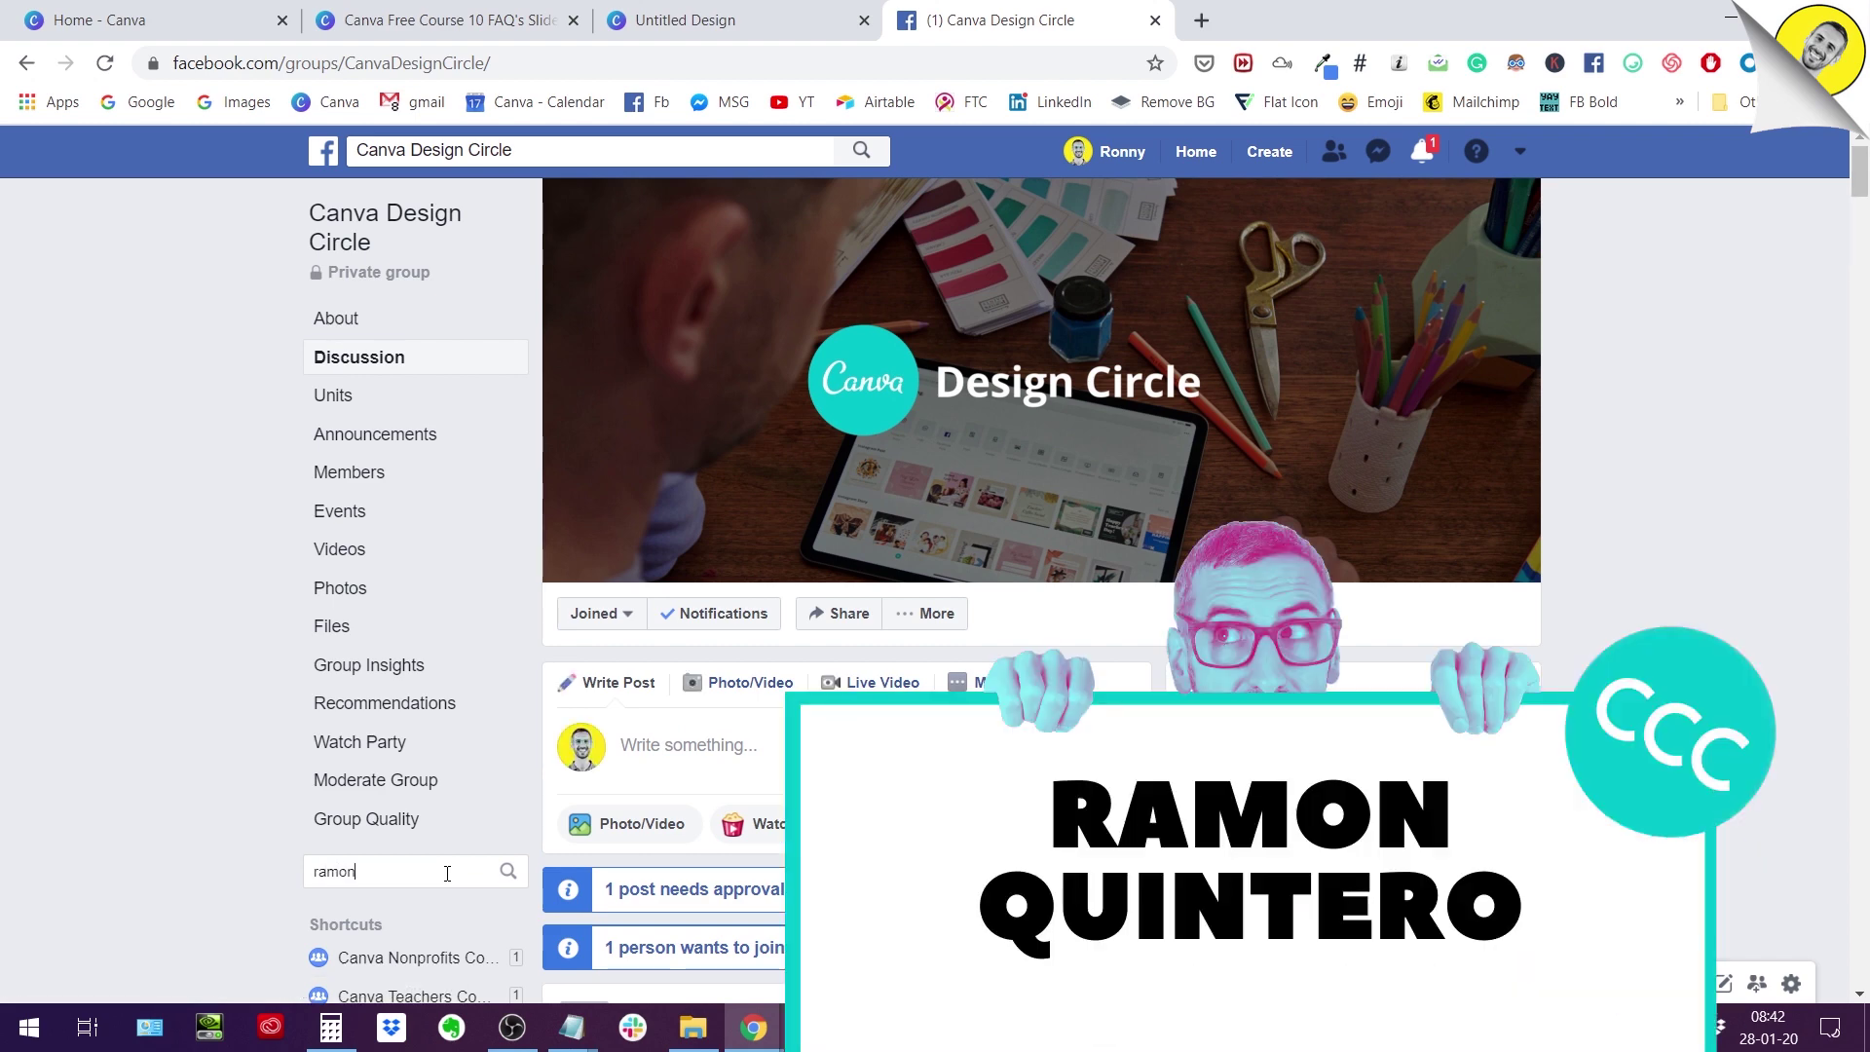
key(Return)
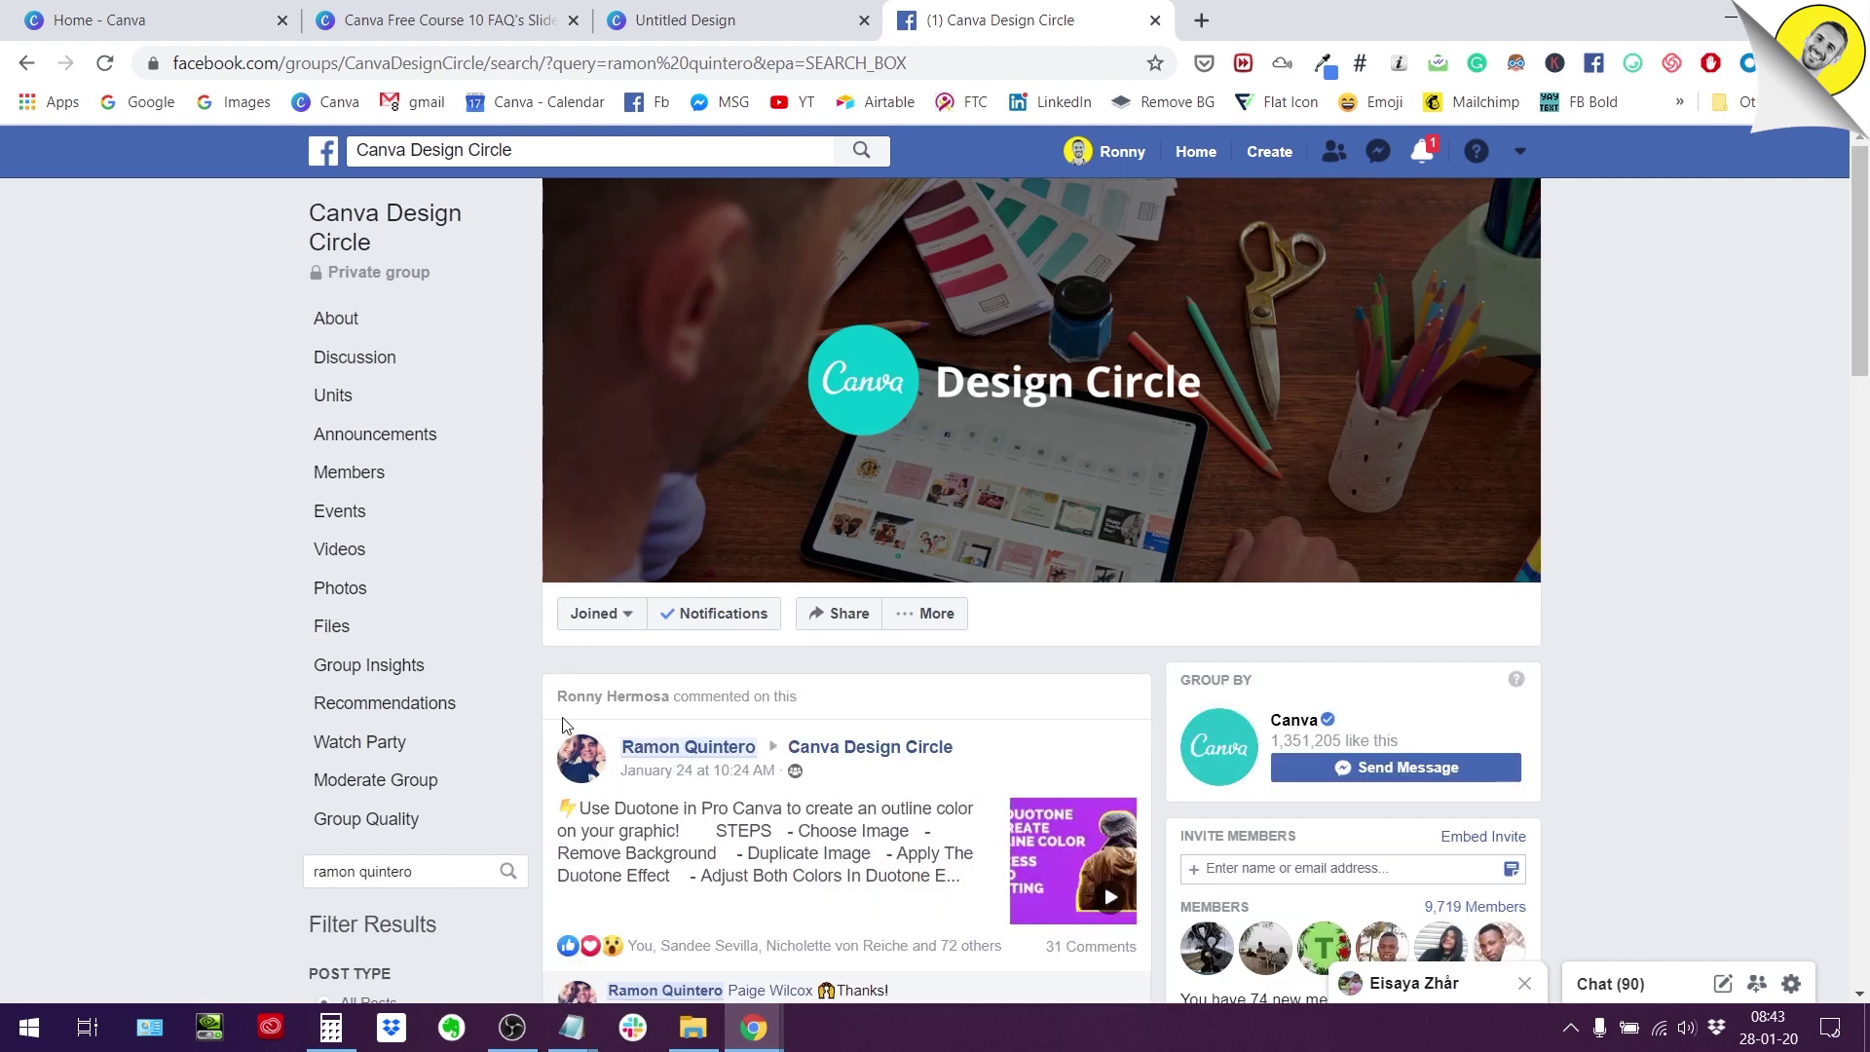
scroll(707, 729, down, 2)
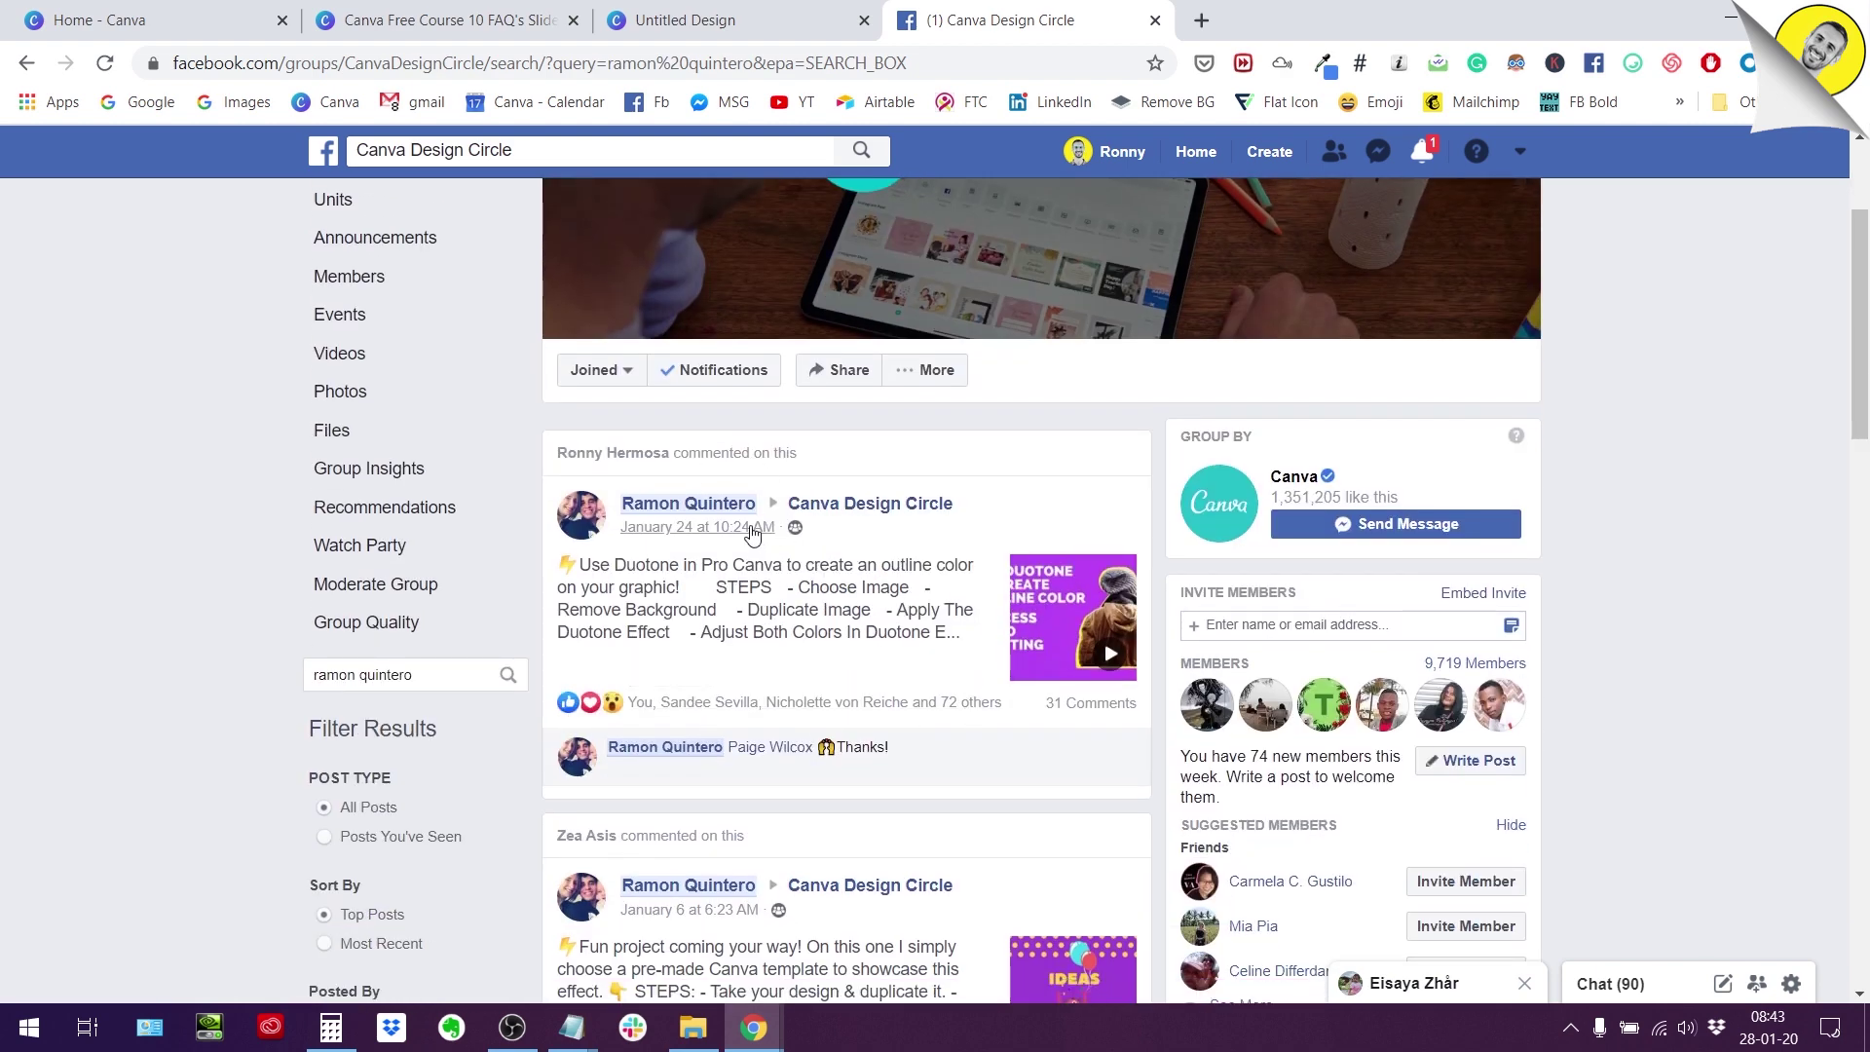
click(749, 529)
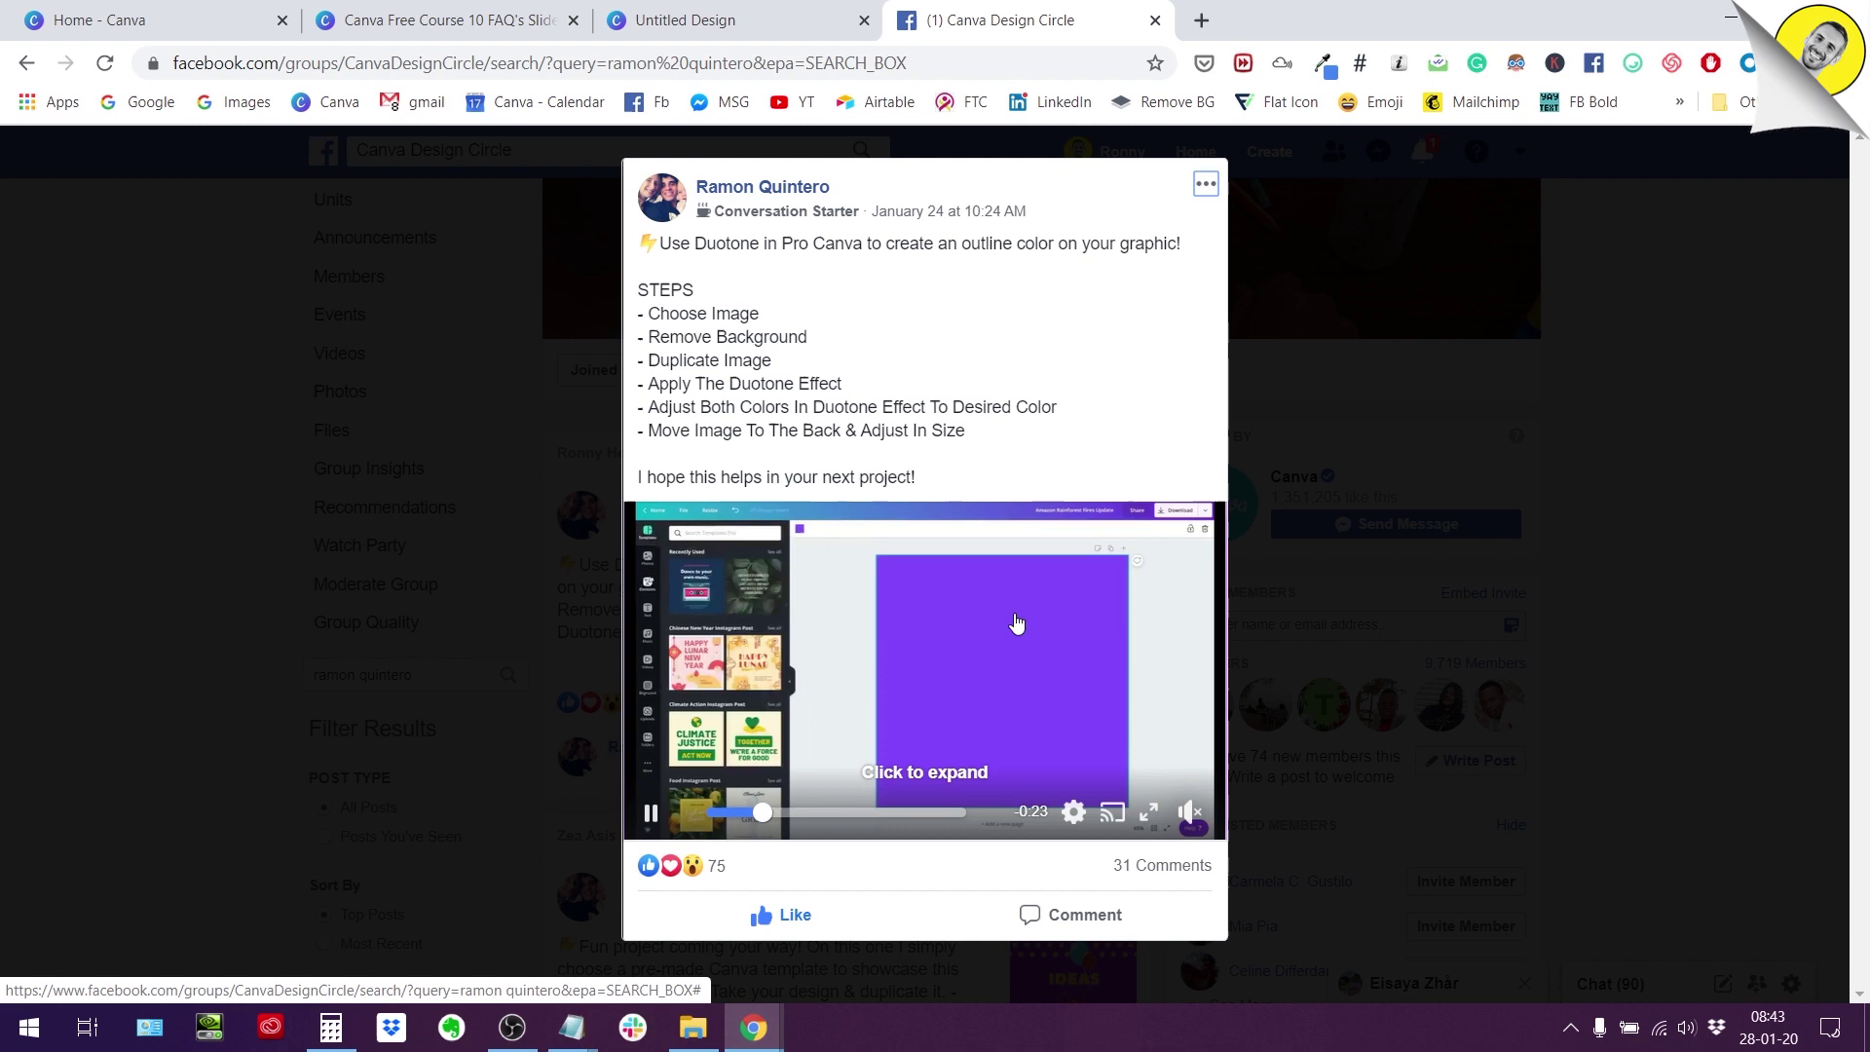
click(1153, 21)
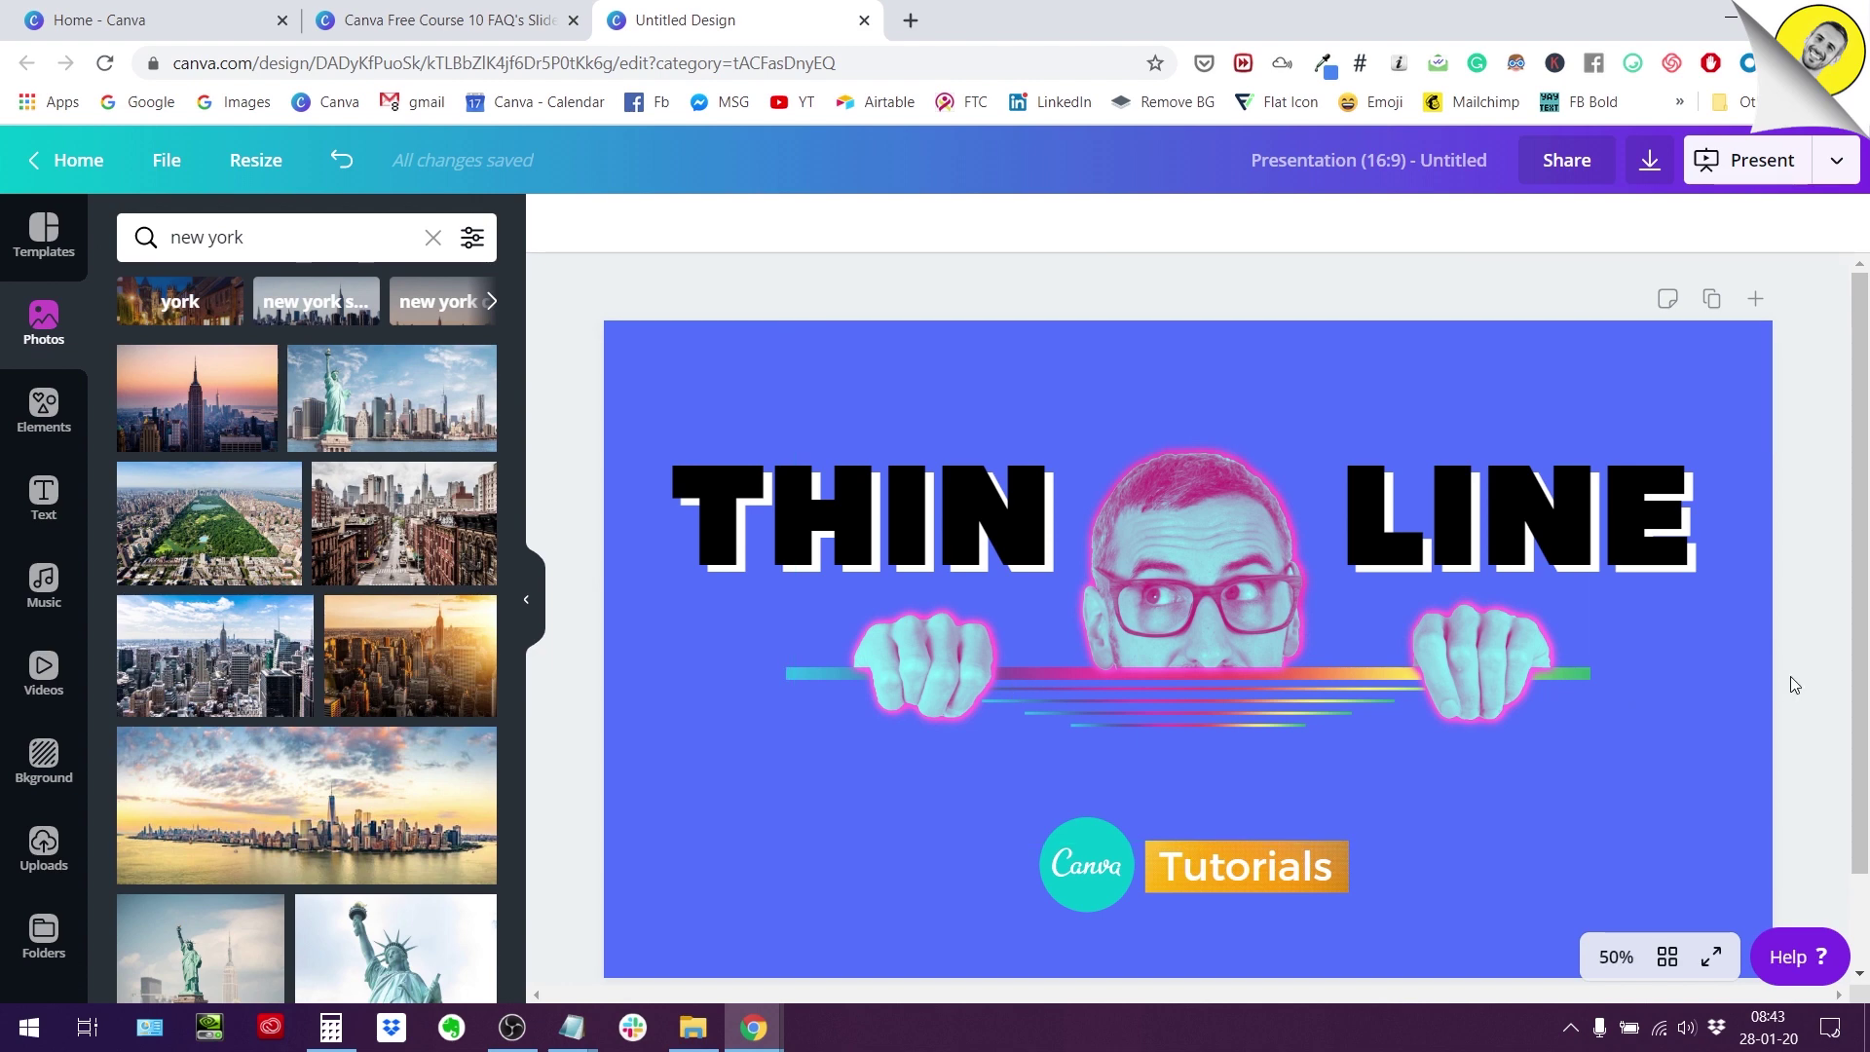
Add a new blank page 2 to the presentation.
scroll(307, 585, down, 3)
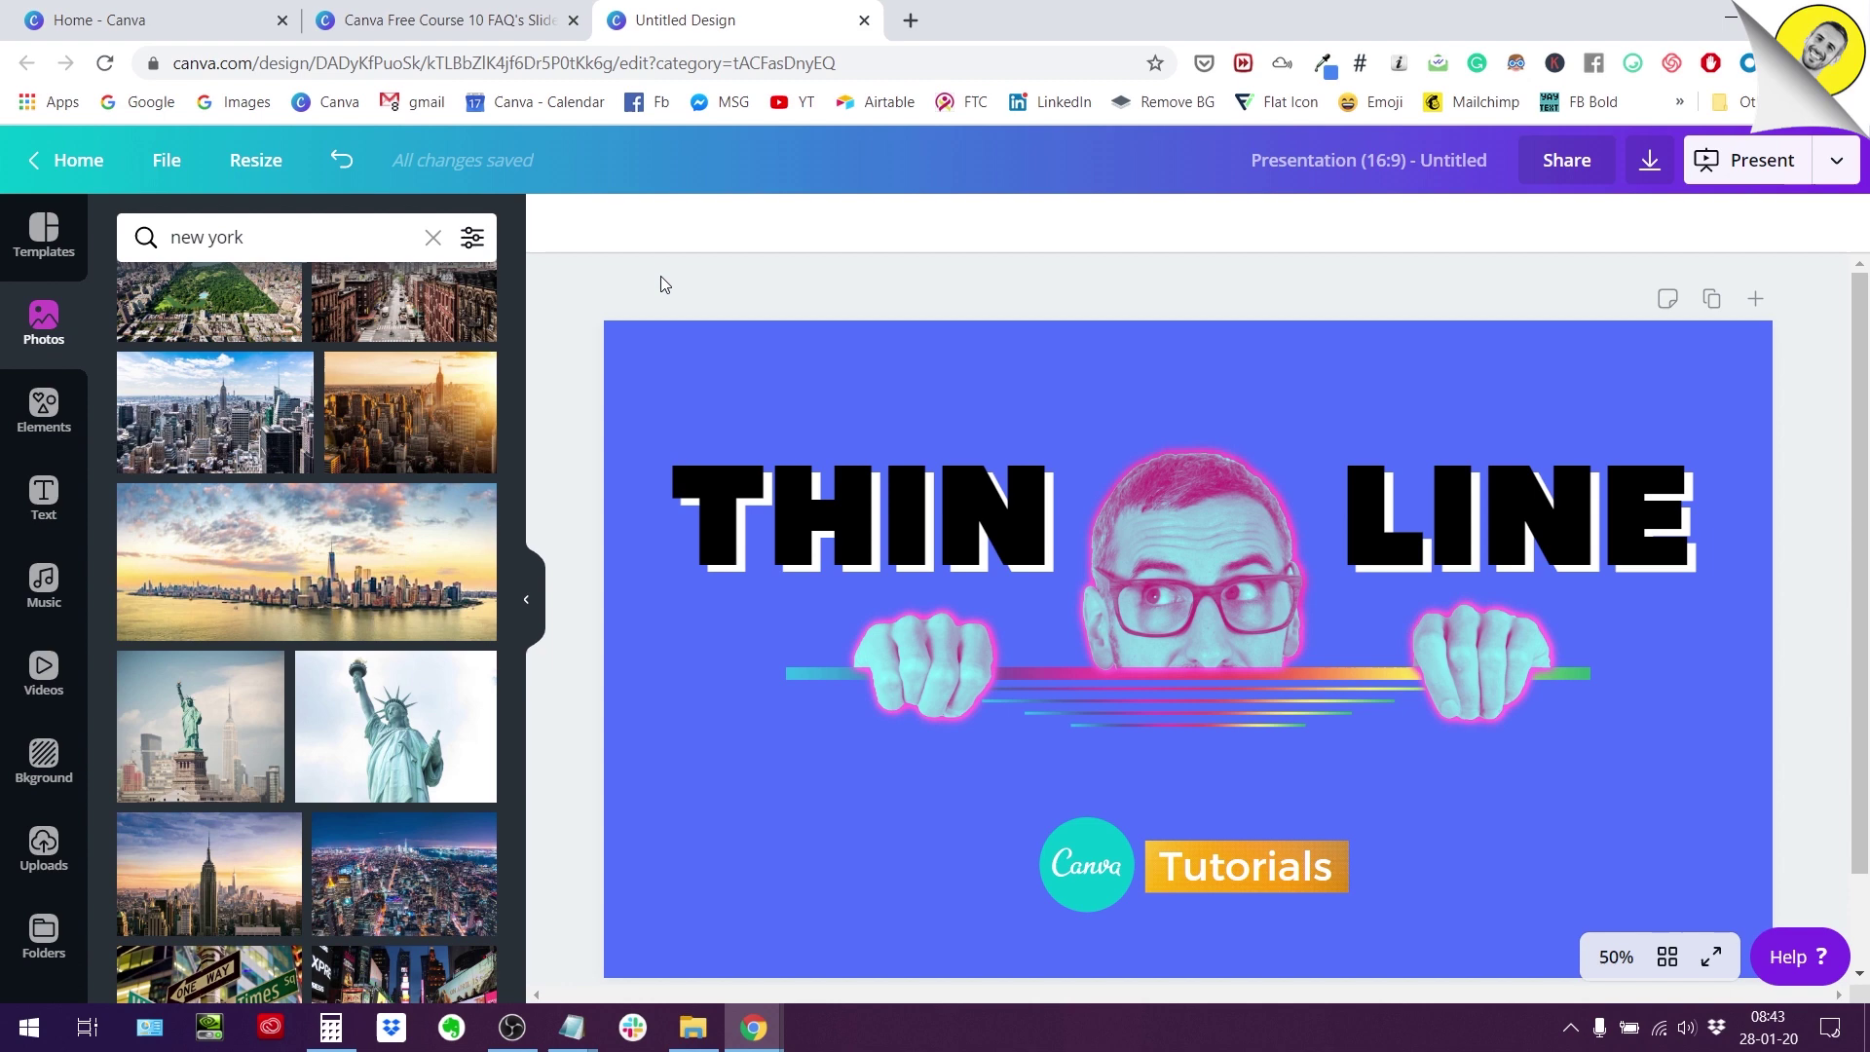
scroll(1154, 587, down, 1)
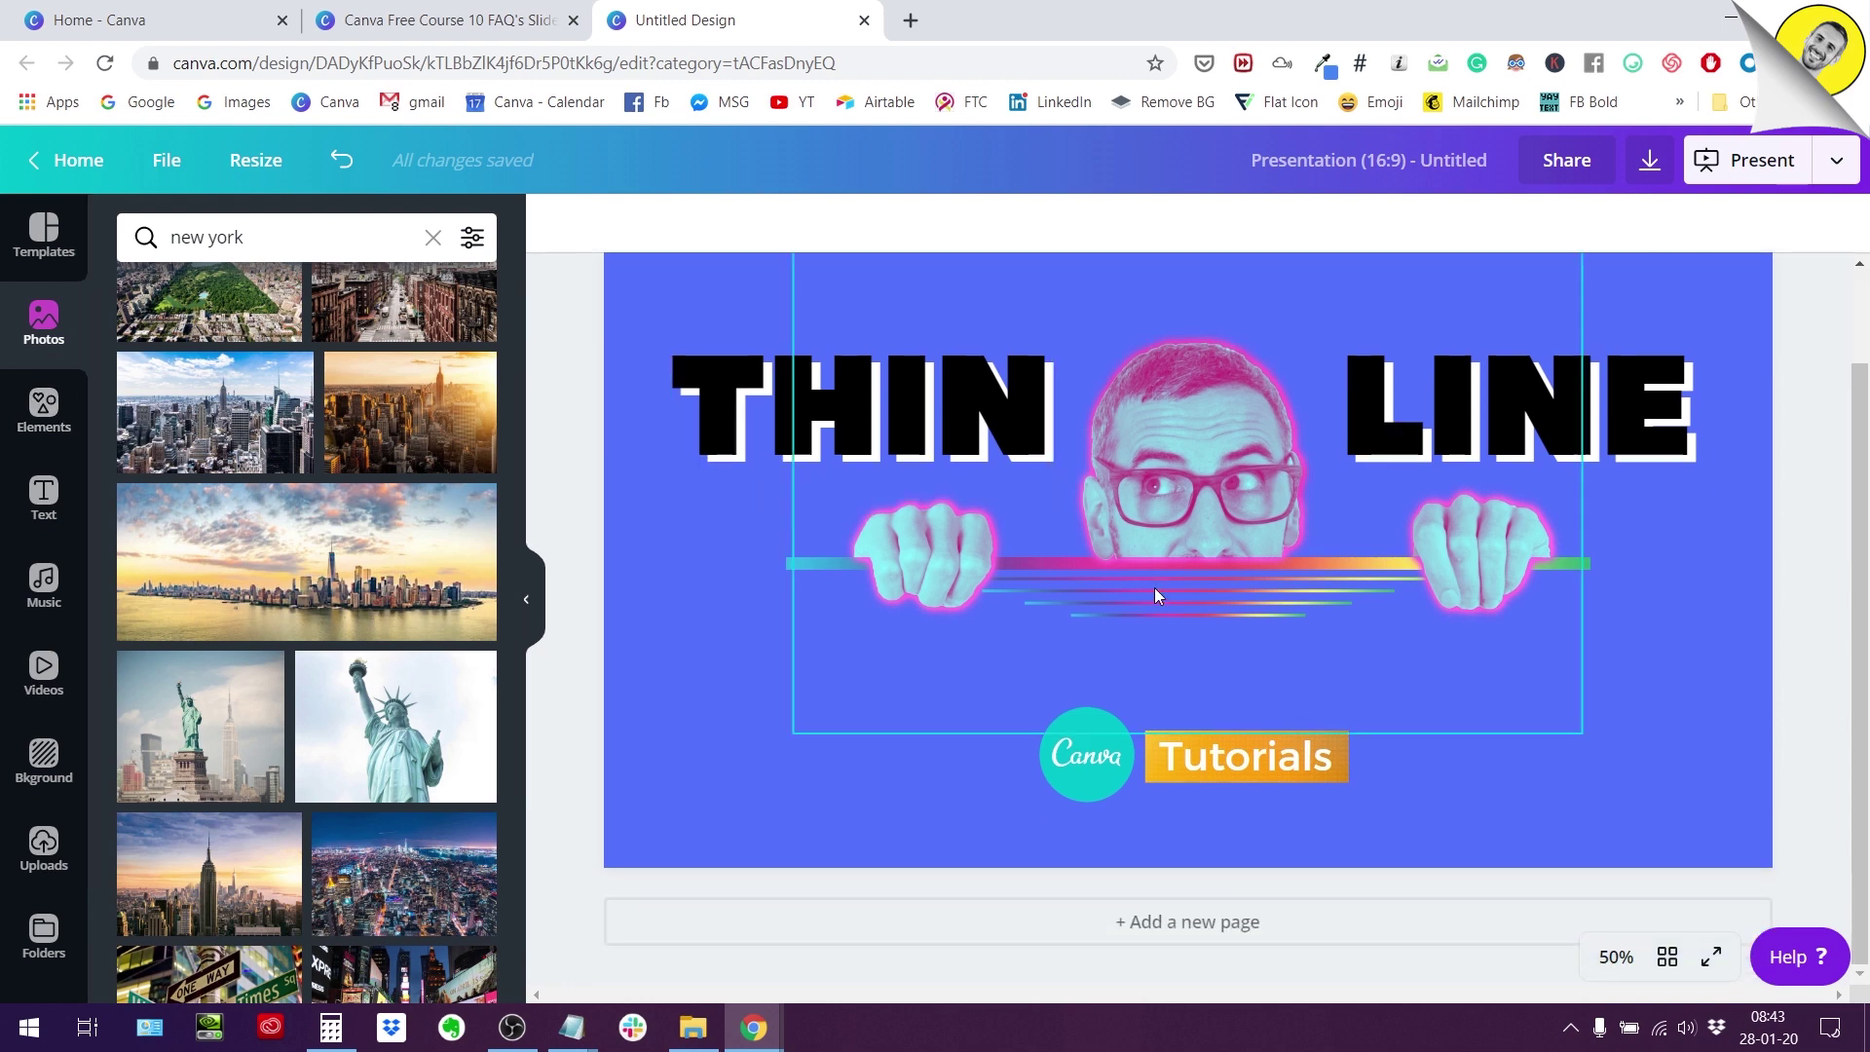
click(1082, 911)
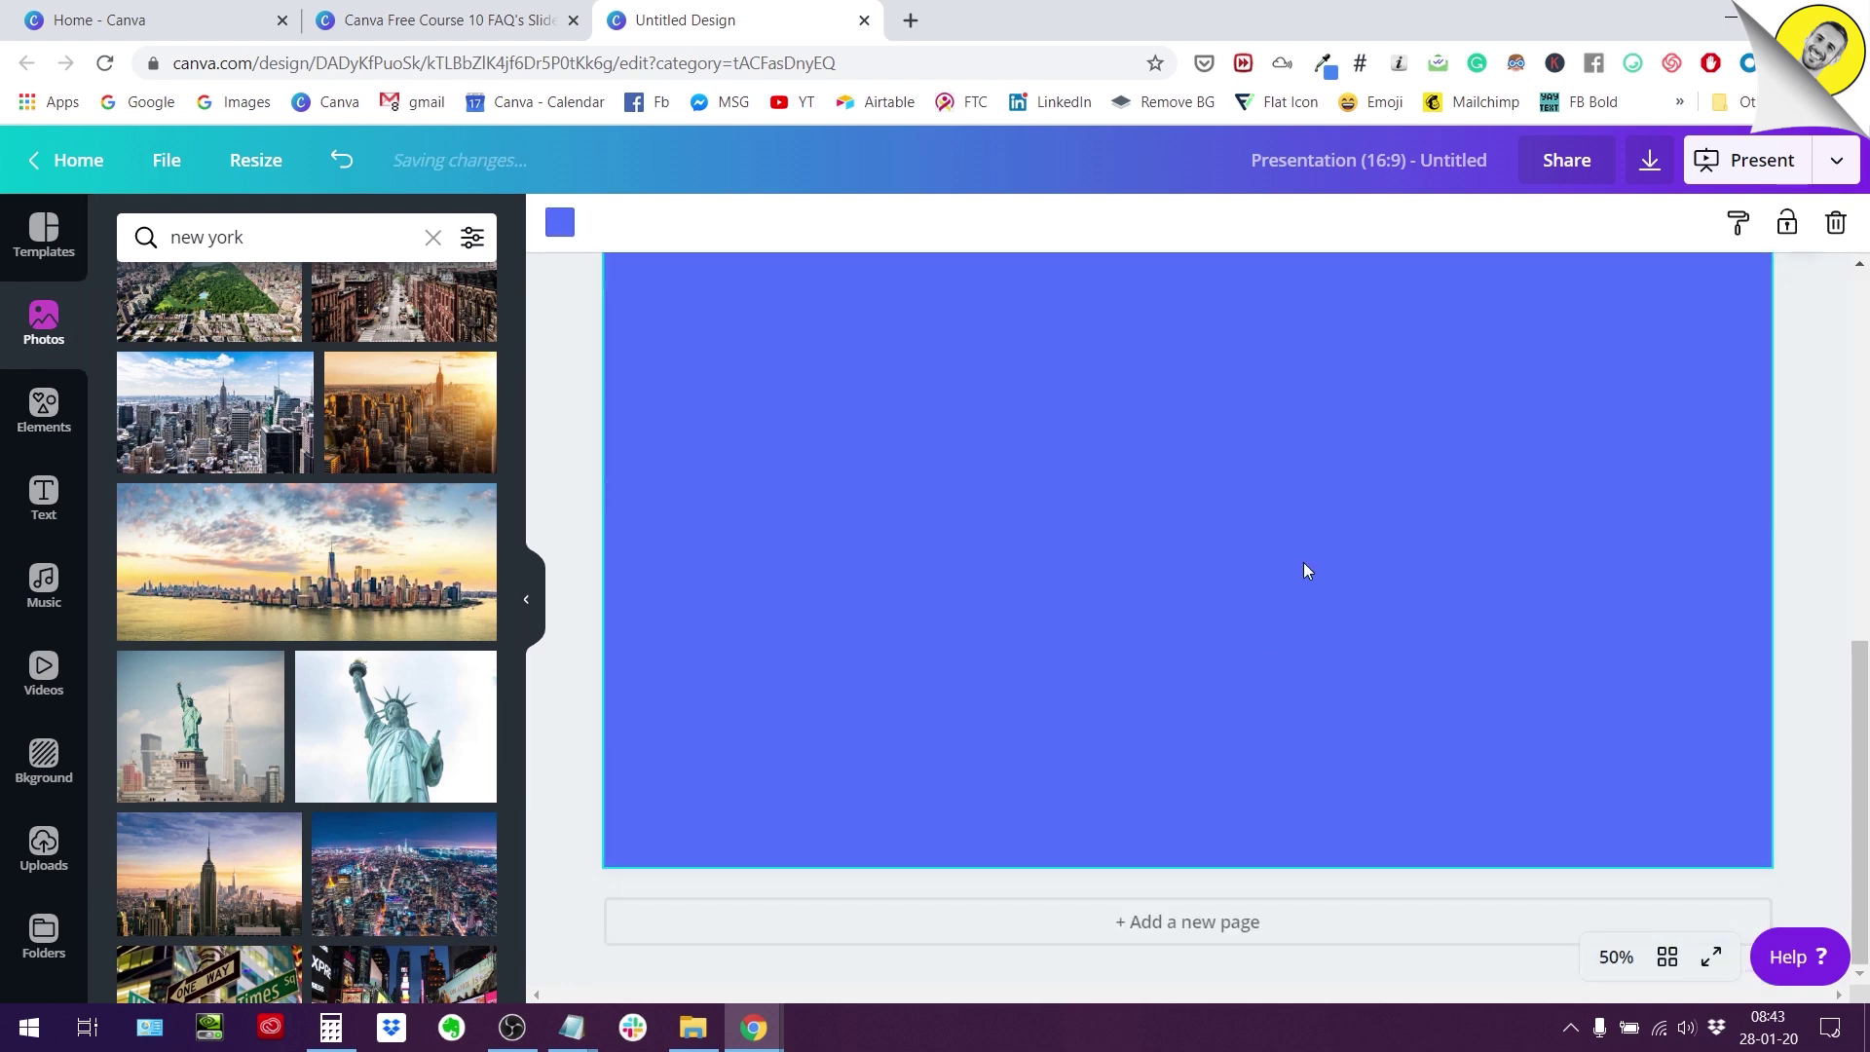
scroll(1281, 592, up, 1)
scroll(1282, 592, down, 1)
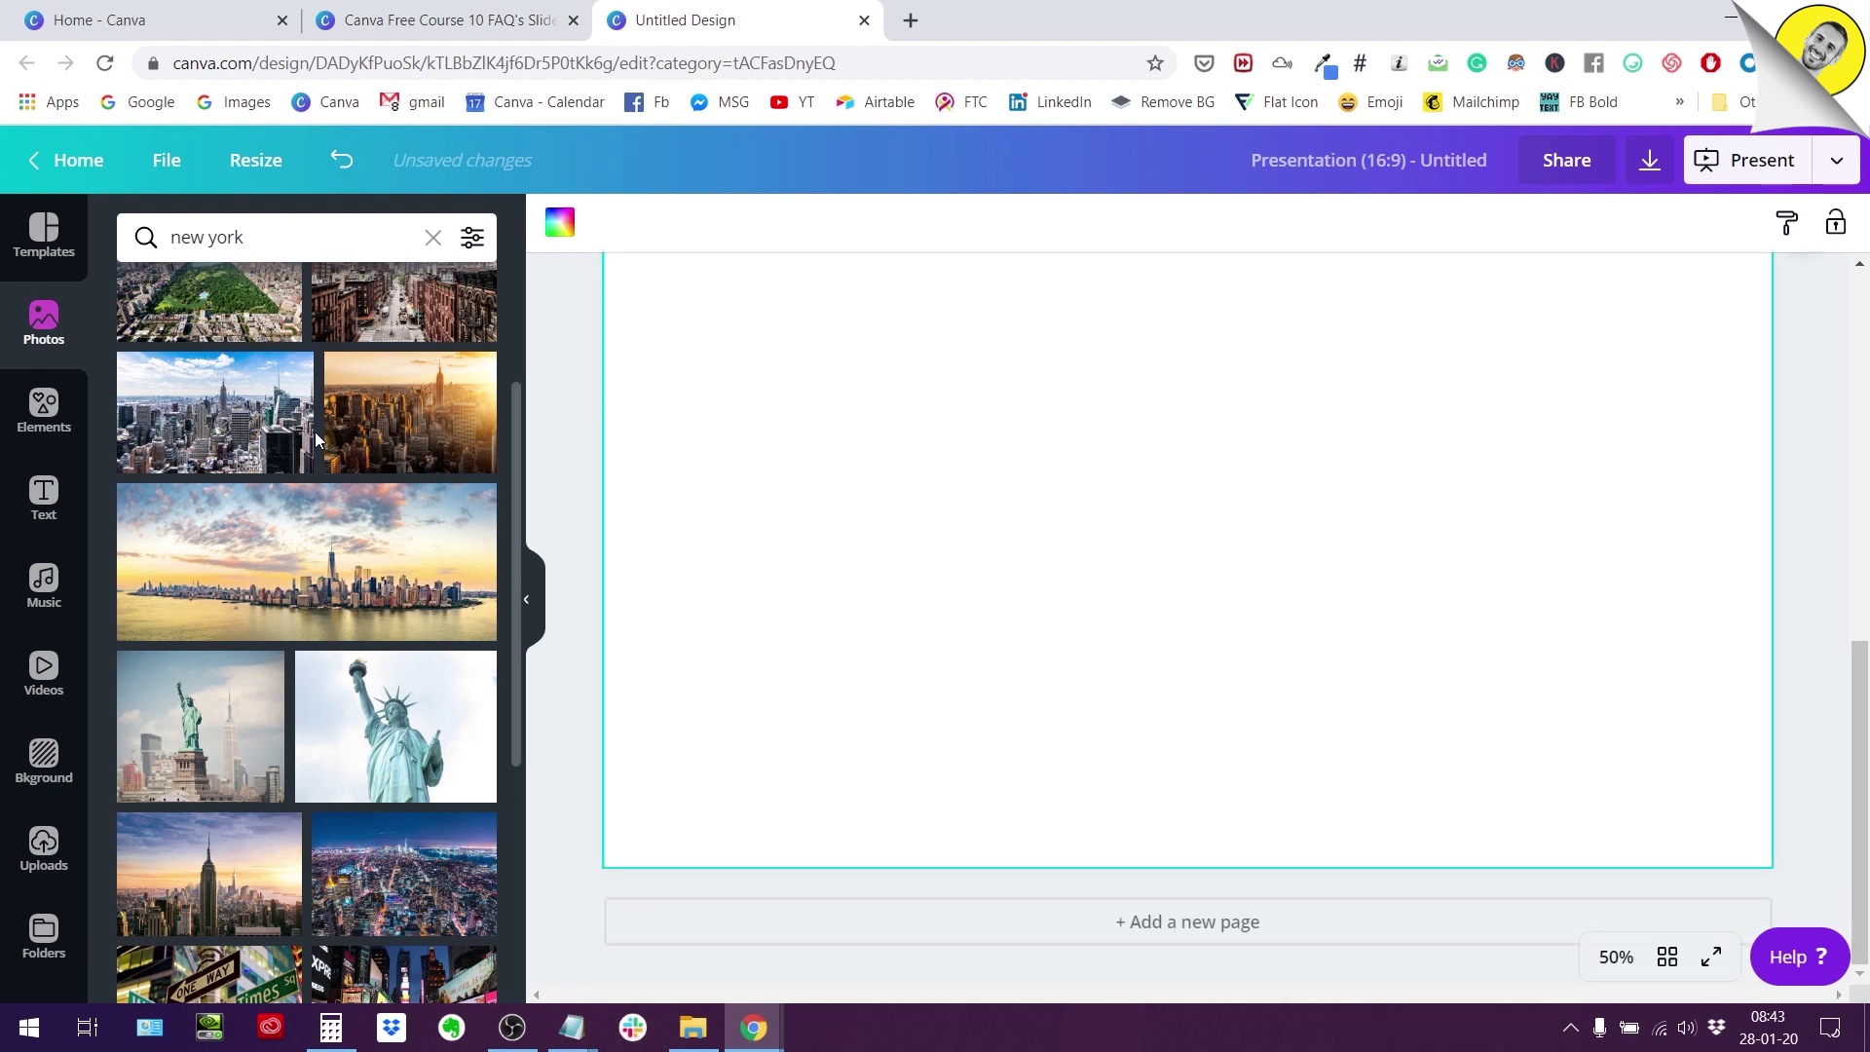
Place the Statue of Liberty photo on page 2 and stretch it to fill the page.
click(370, 774)
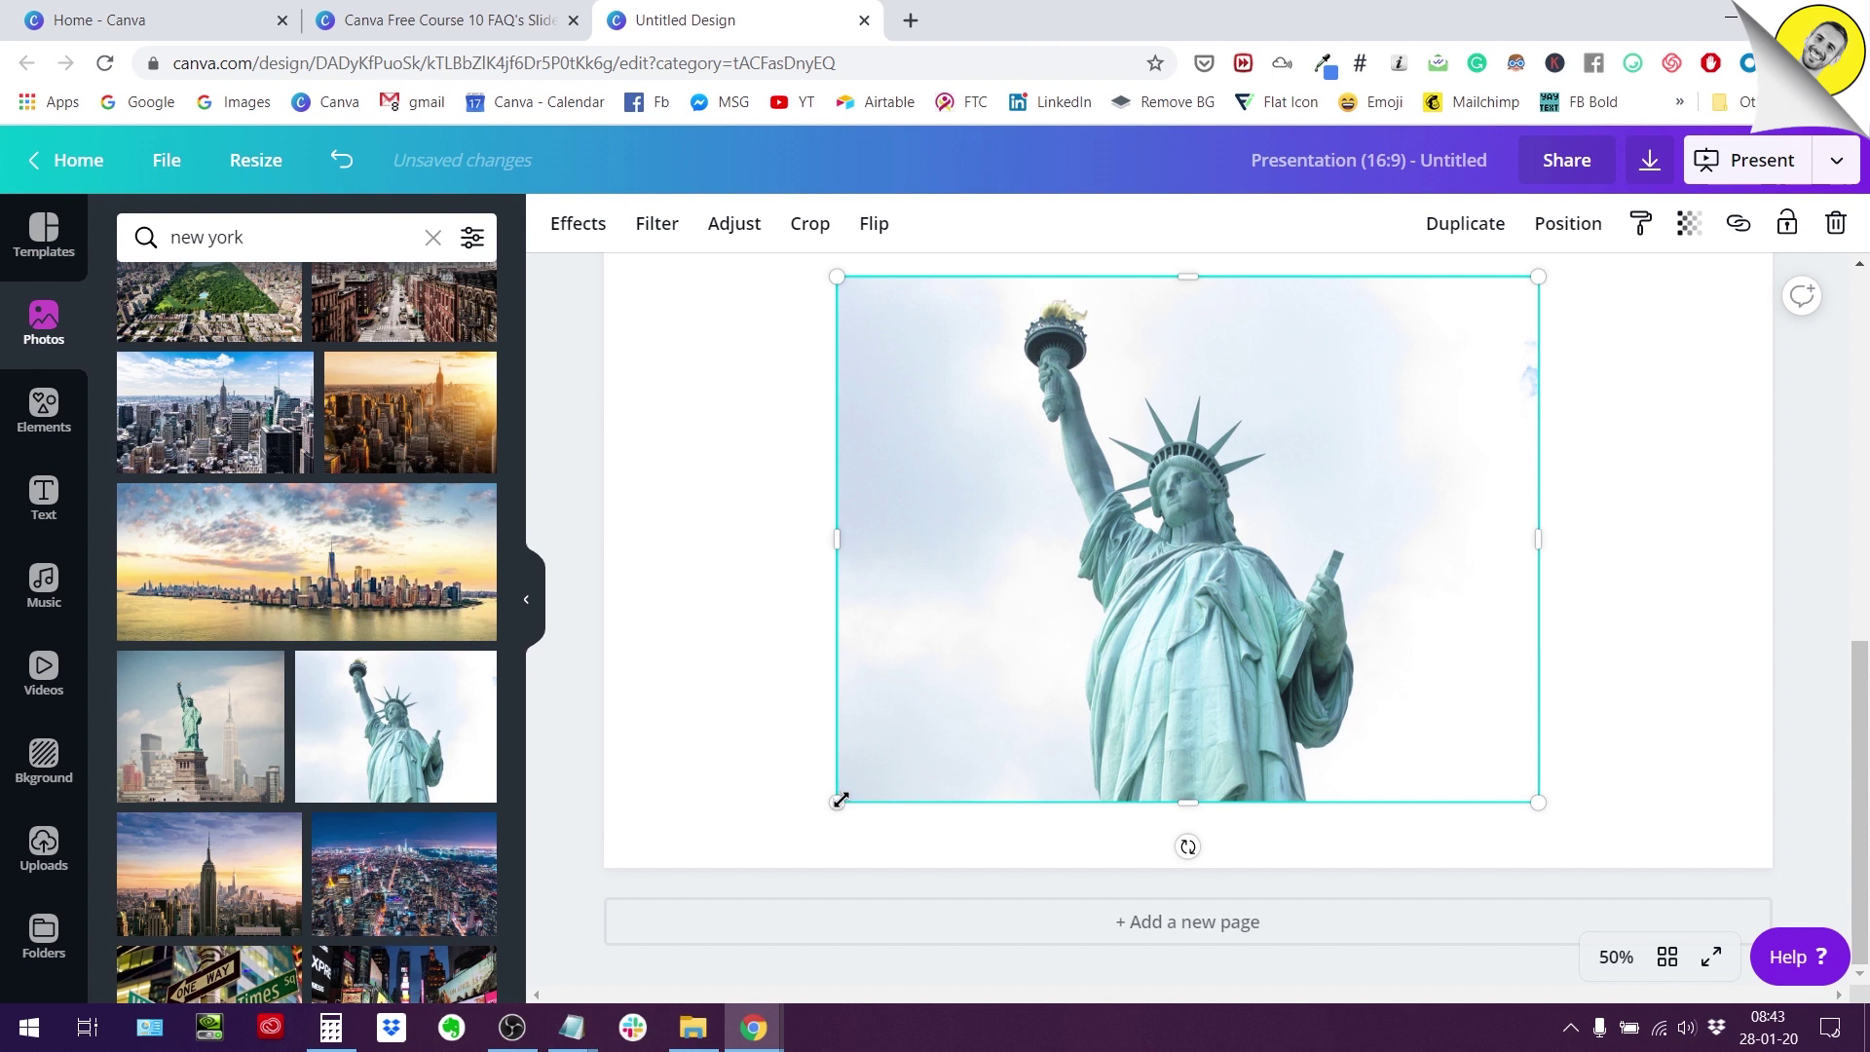
drag(836, 803, 751, 853)
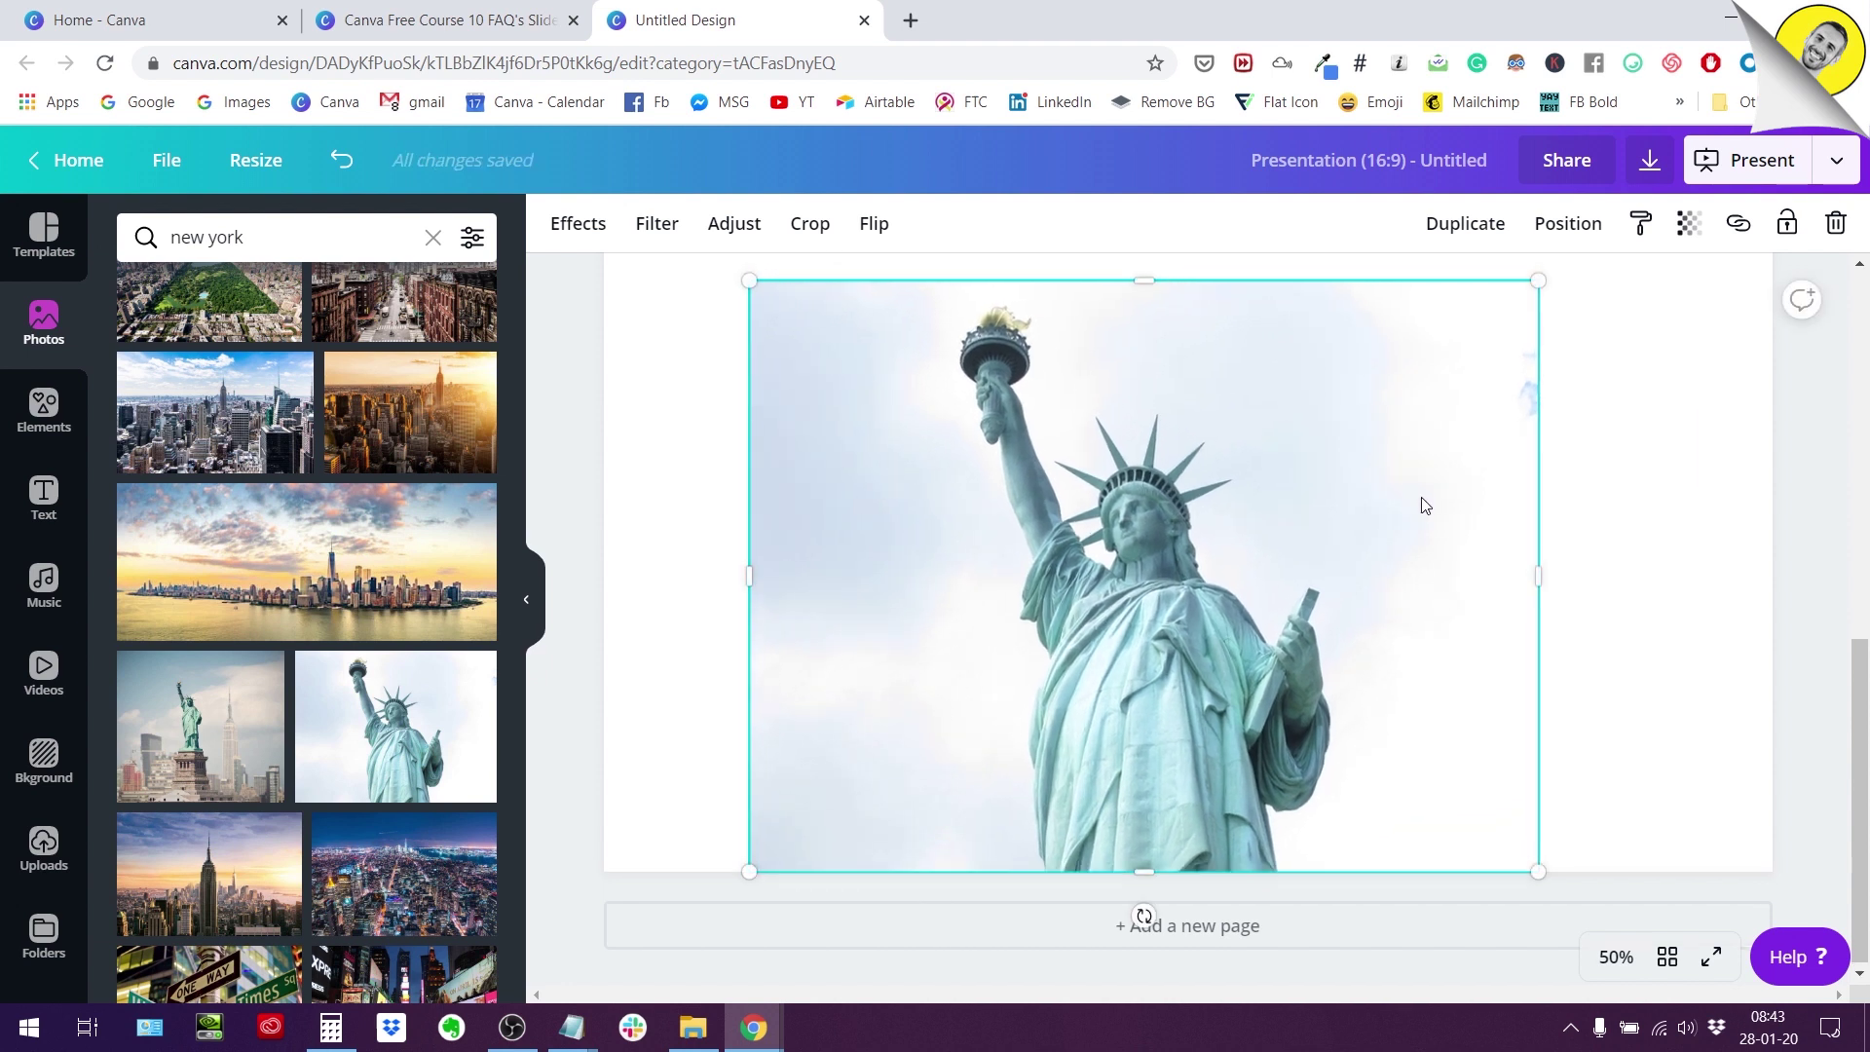
scroll(1419, 500, up, 1)
drag(1537, 398, 1625, 333)
scroll(1656, 506, down, 1)
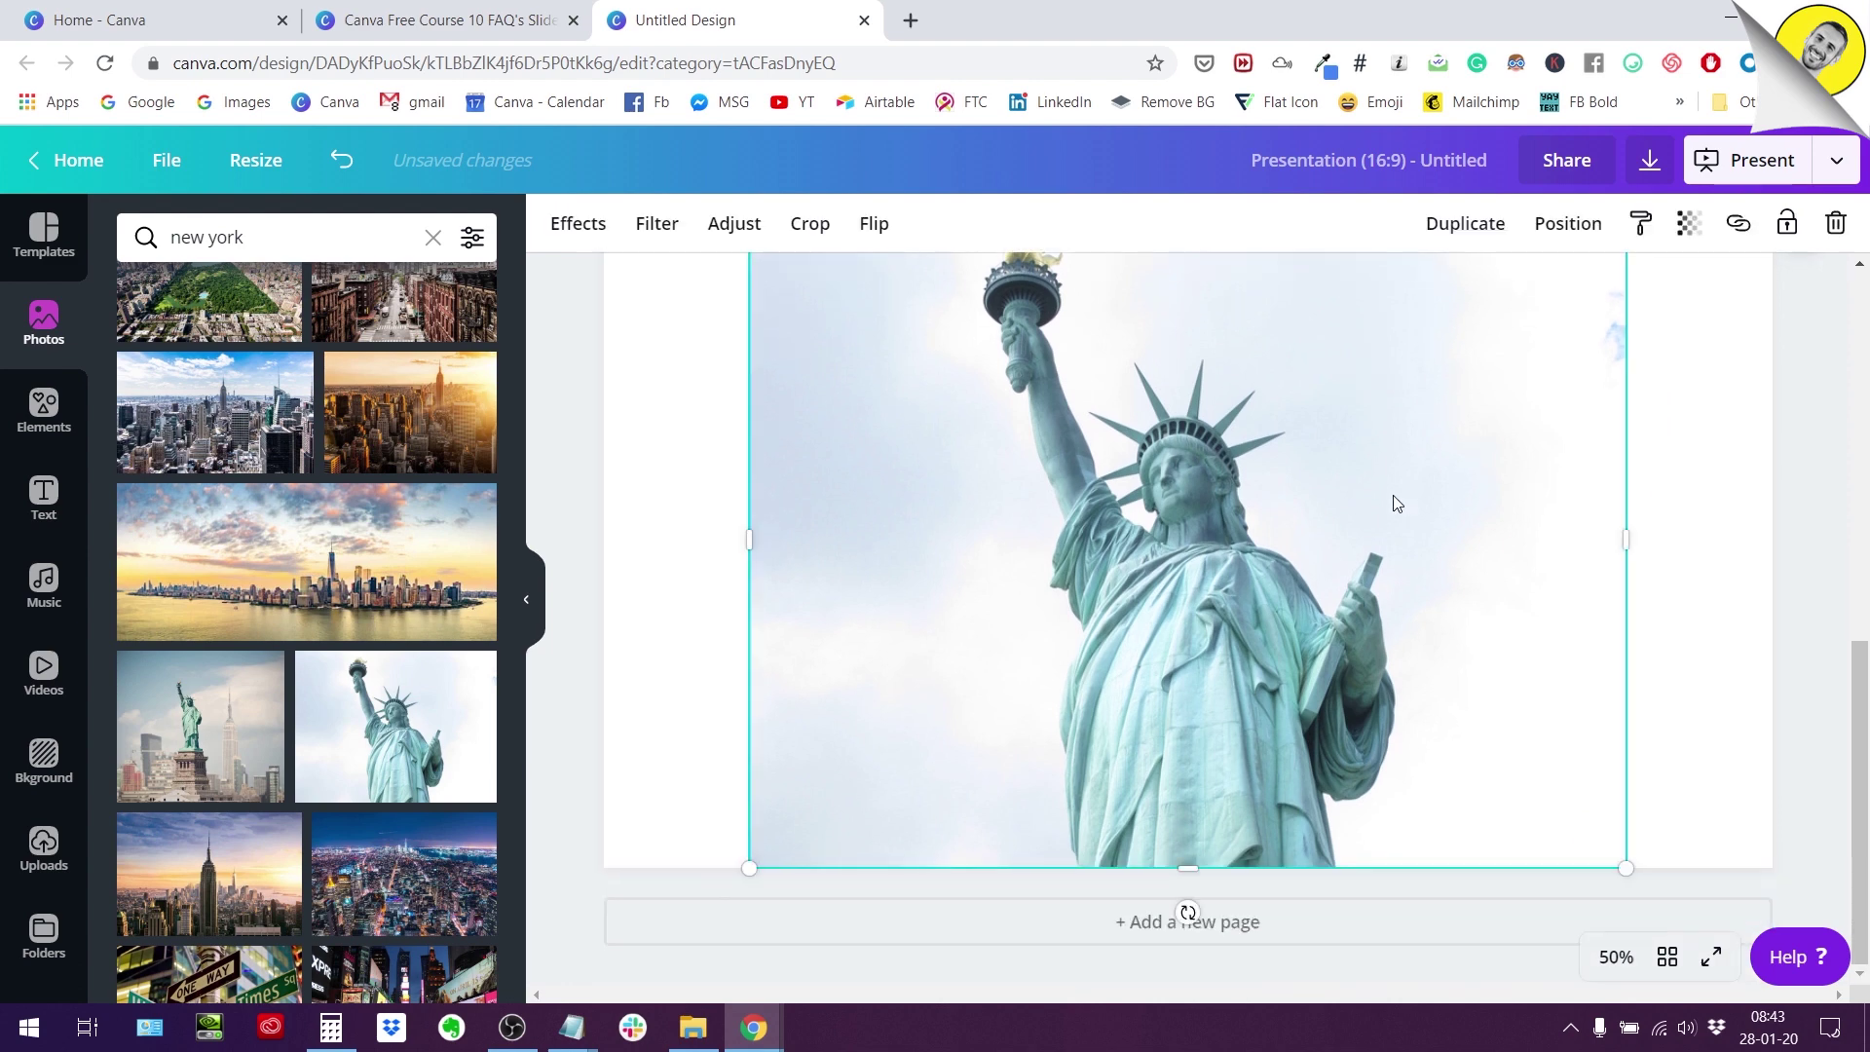
scroll(1272, 750, up, 1)
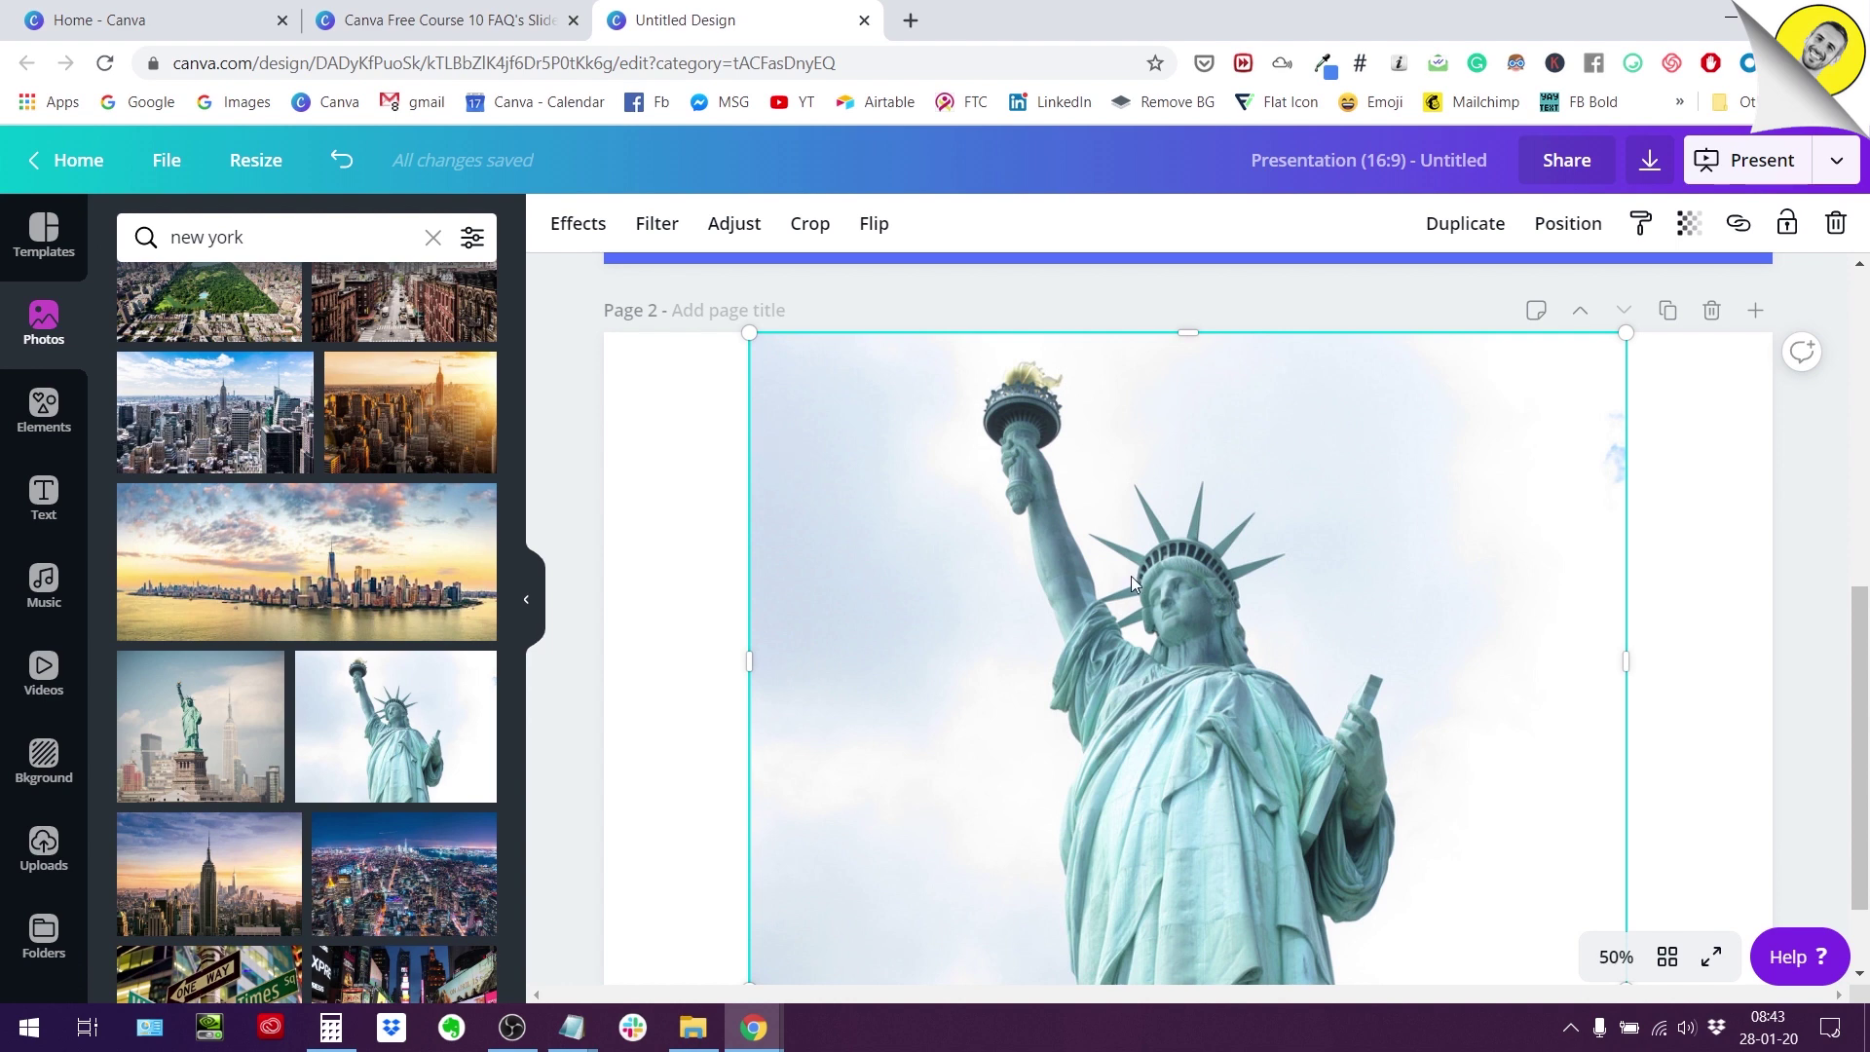
scroll(1131, 578, down, 1)
scroll(1130, 576, up, 1)
Reselect the statue photo and show its Effects panel with Background Remover and Duotone options.
click(701, 417)
click(982, 475)
click(579, 227)
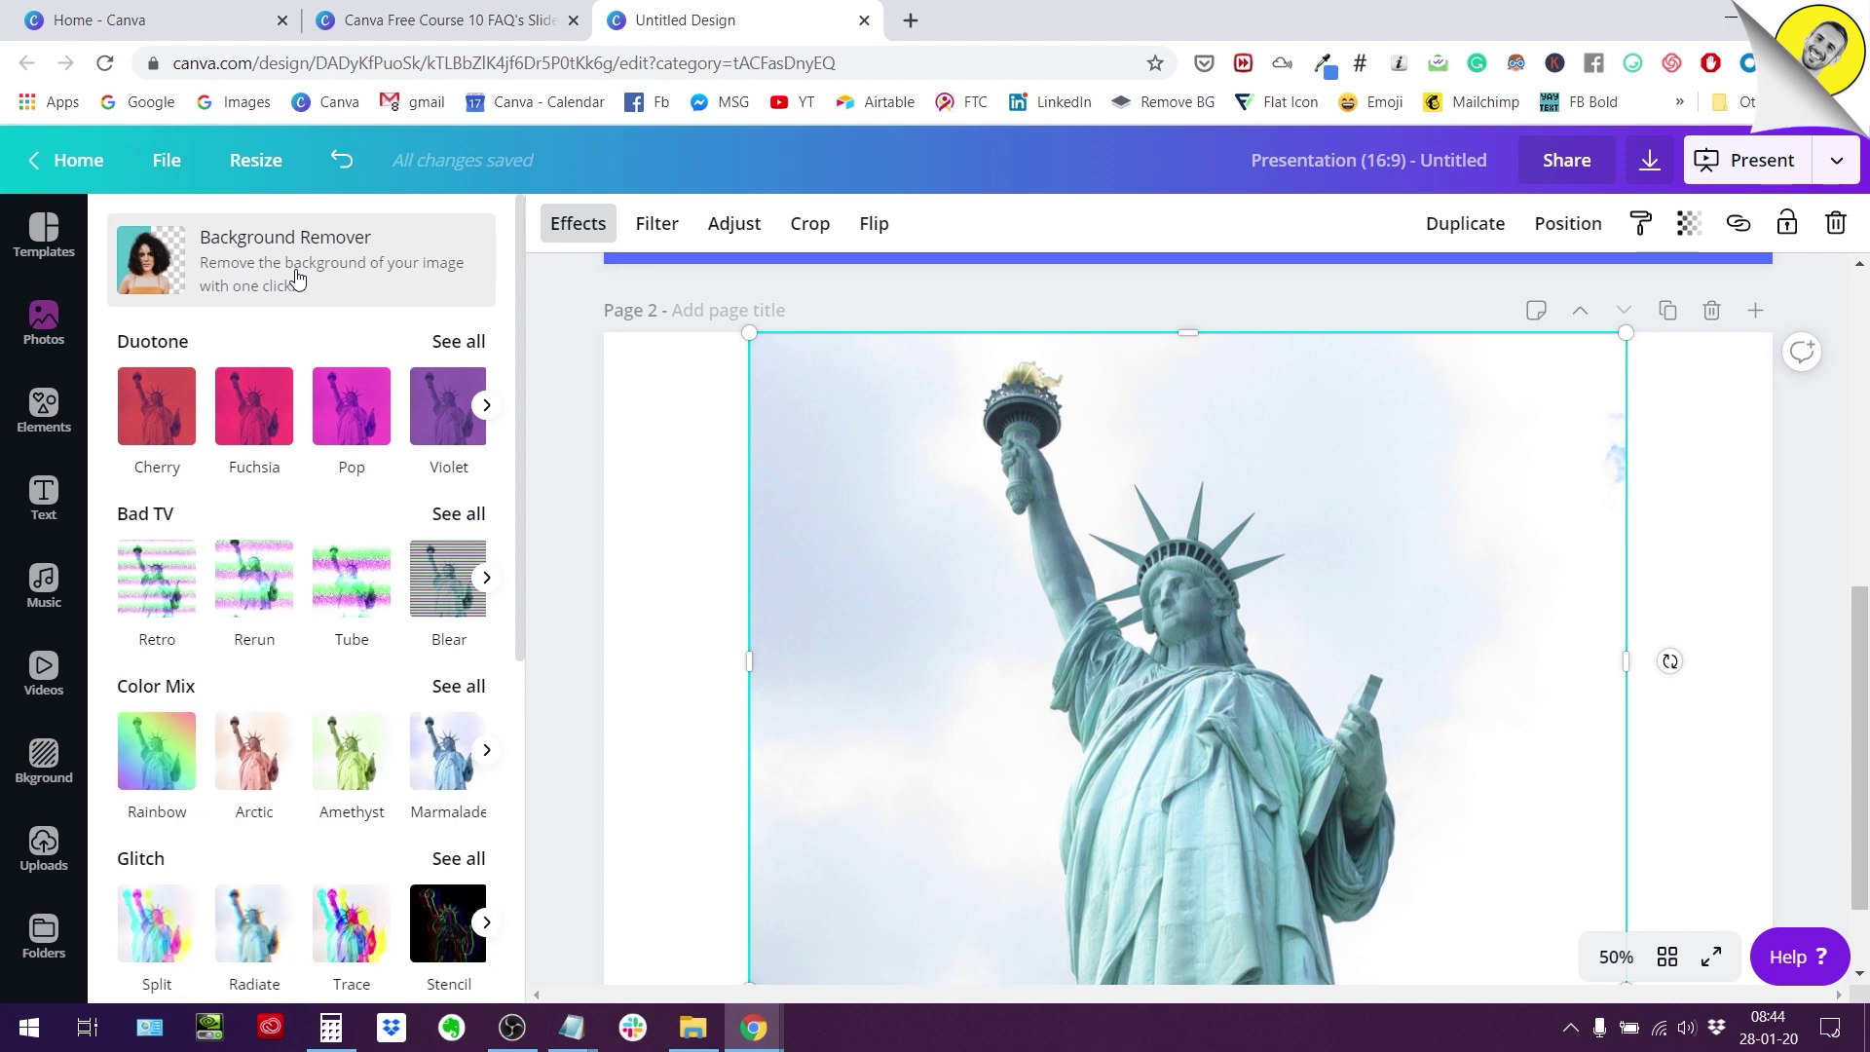
scroll(794, 459, down, 1)
scroll(795, 458, up, 1)
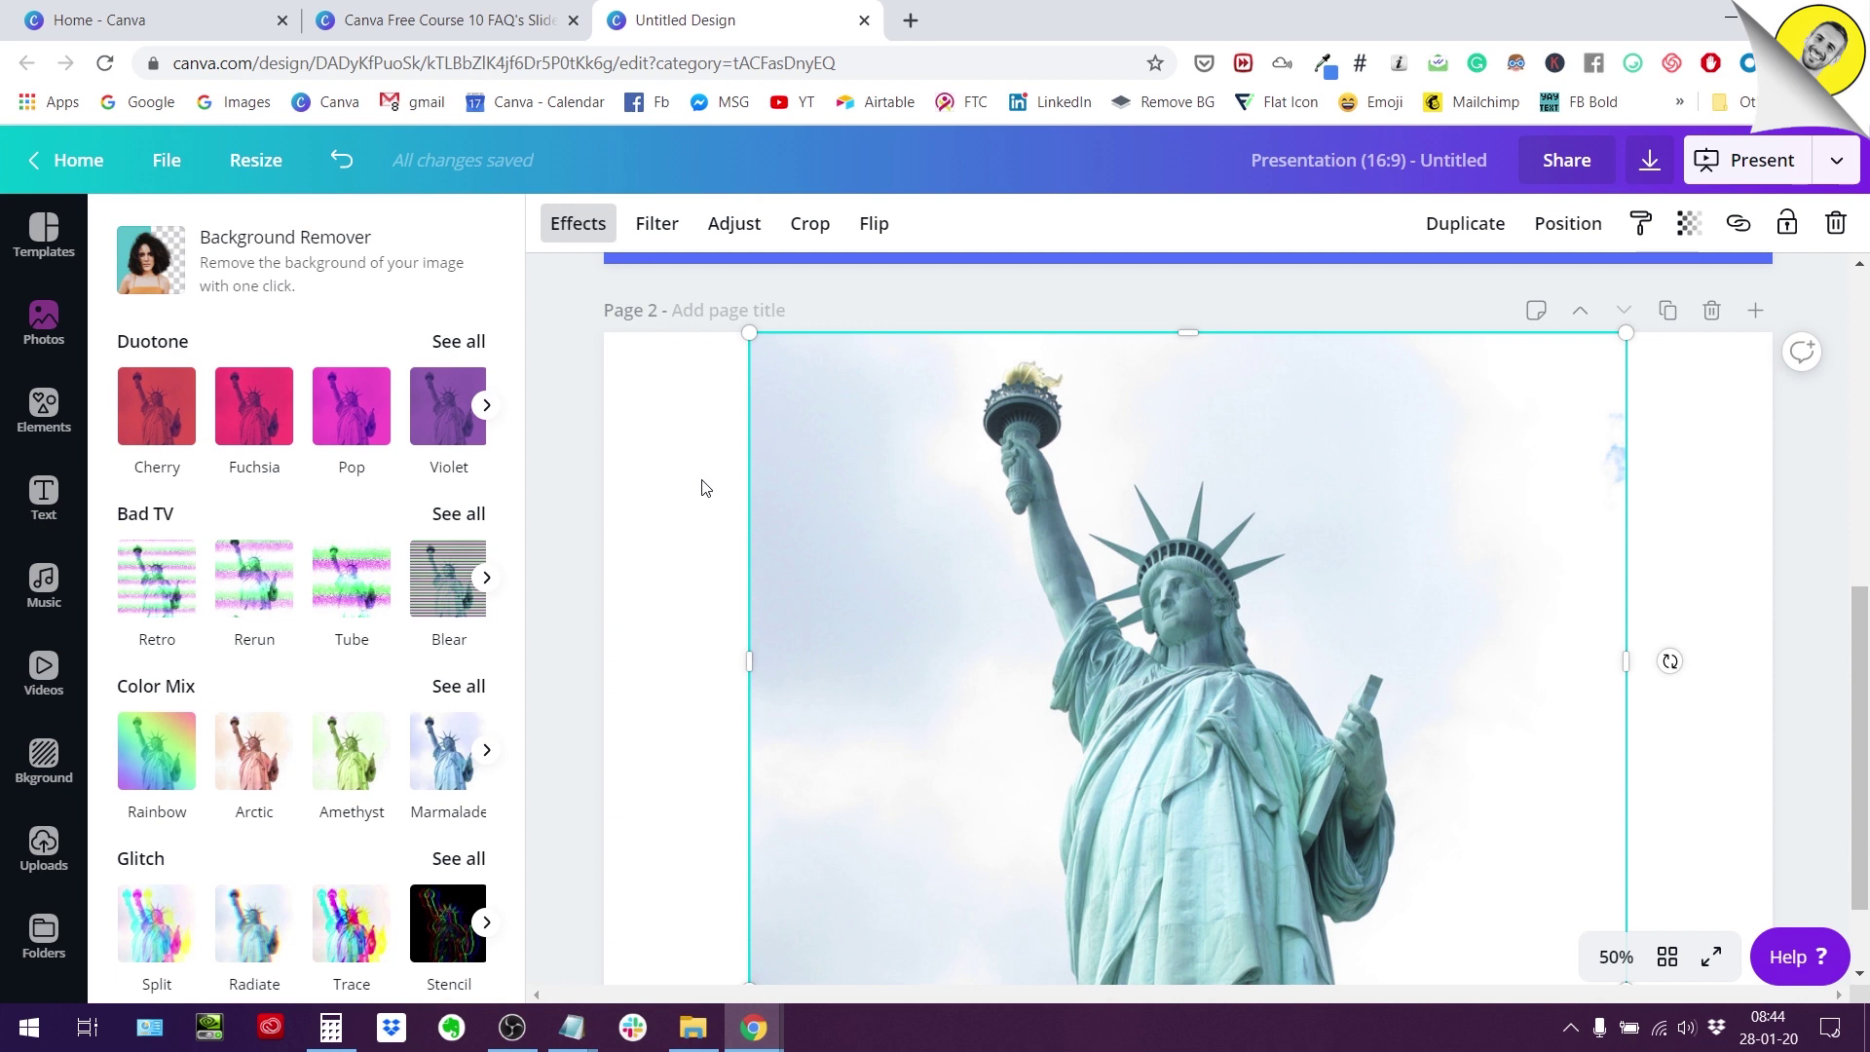
Open remove.bg in a new tab and scroll through its Remove Image Background page.
click(911, 19)
text(remove.bg)
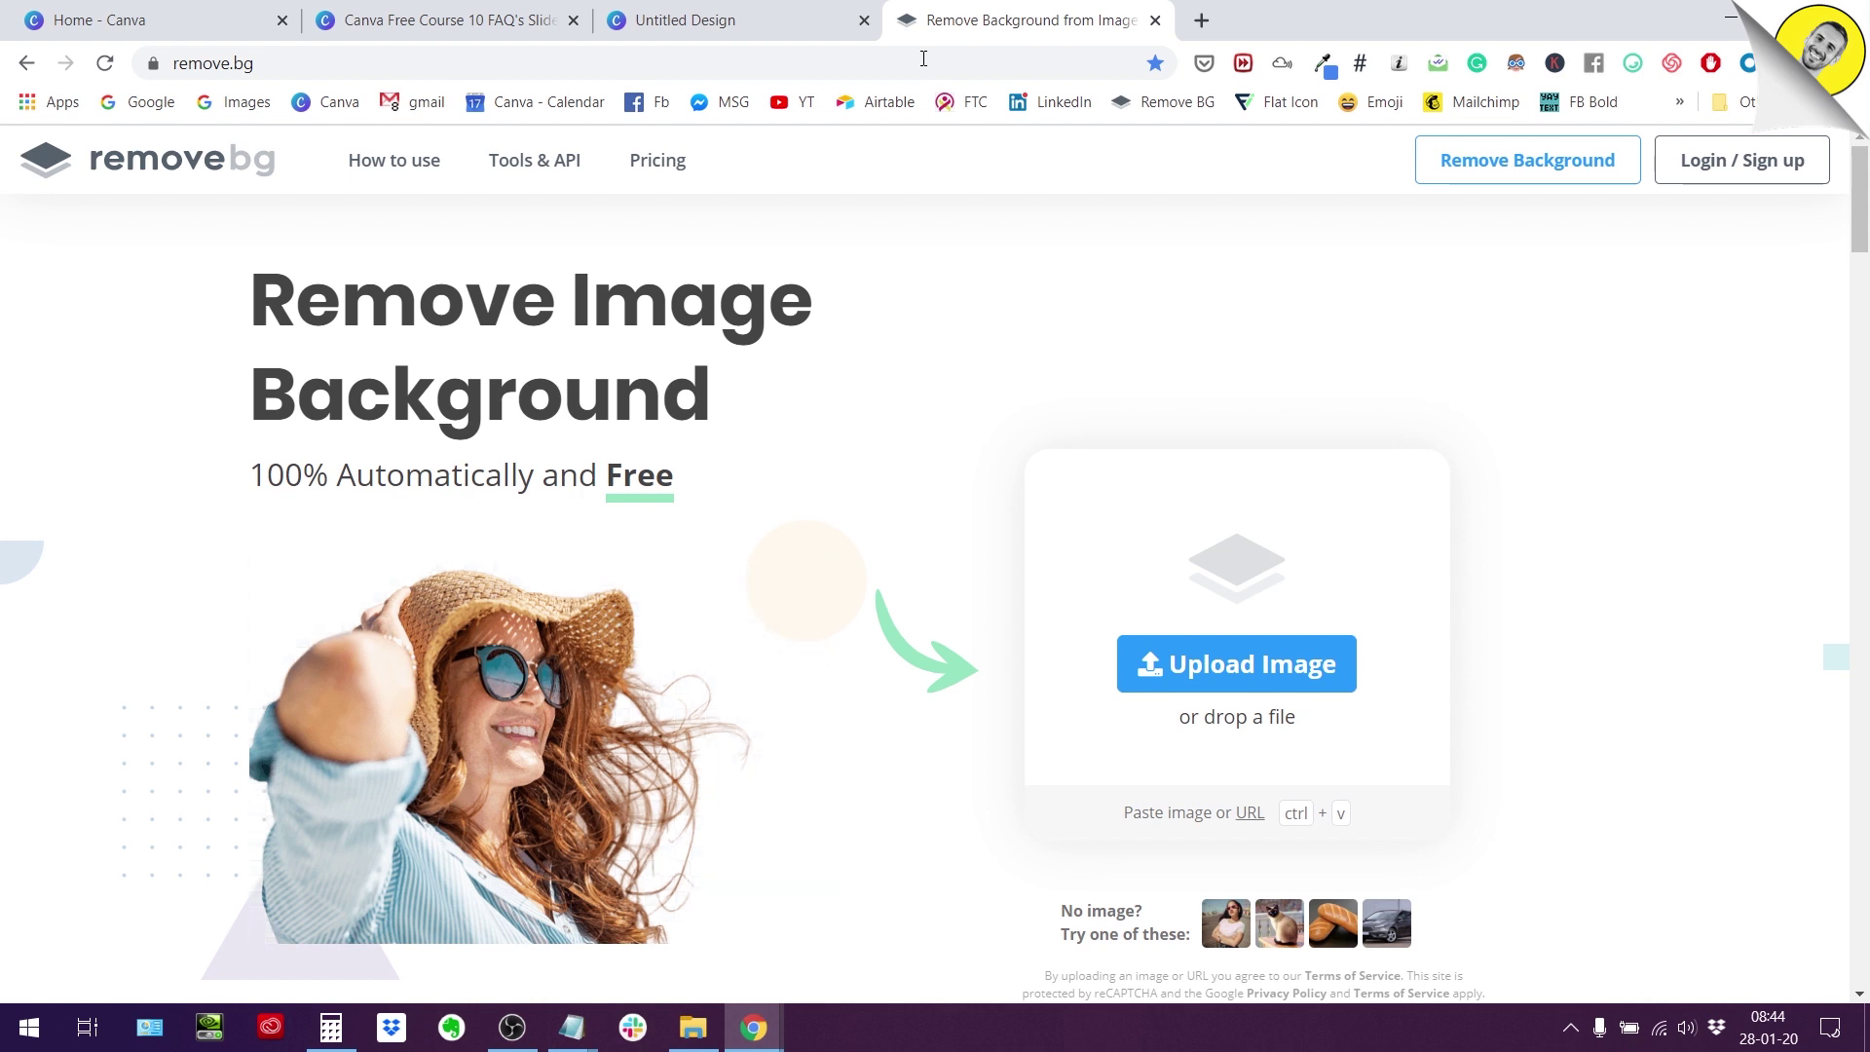
click(752, 29)
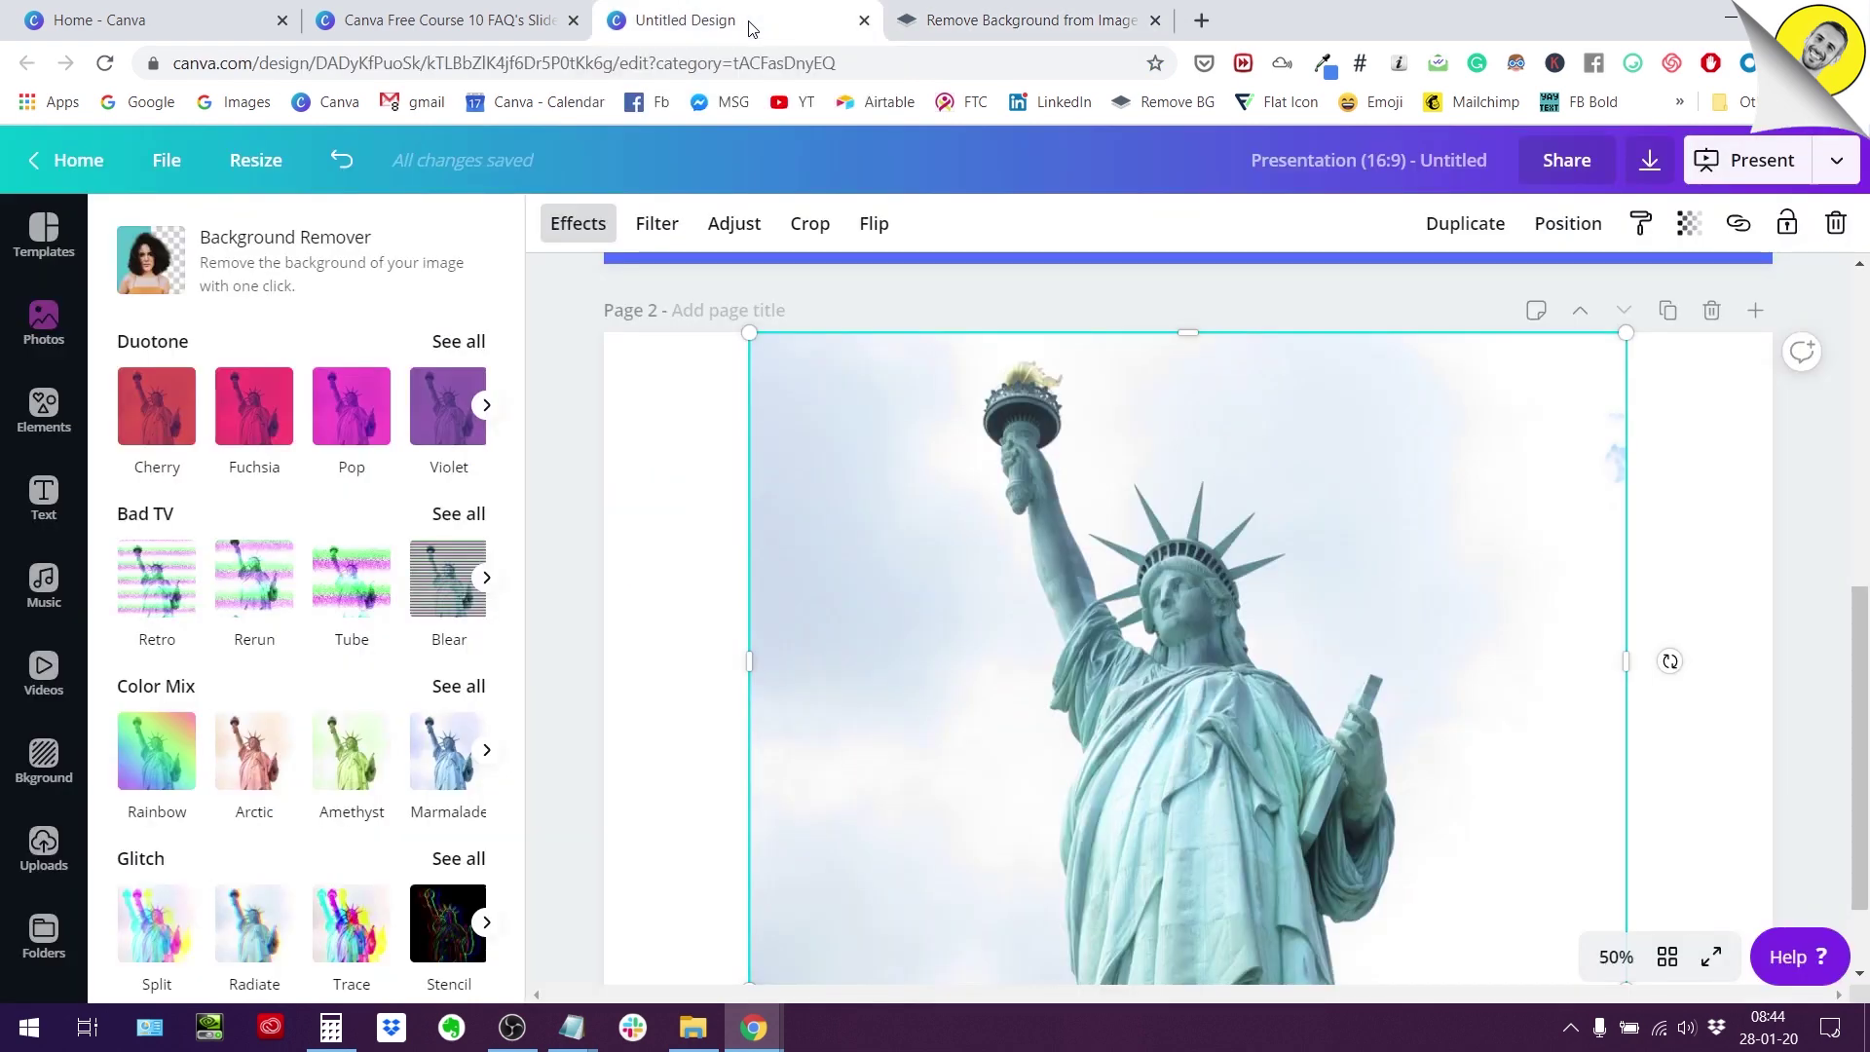
click(995, 21)
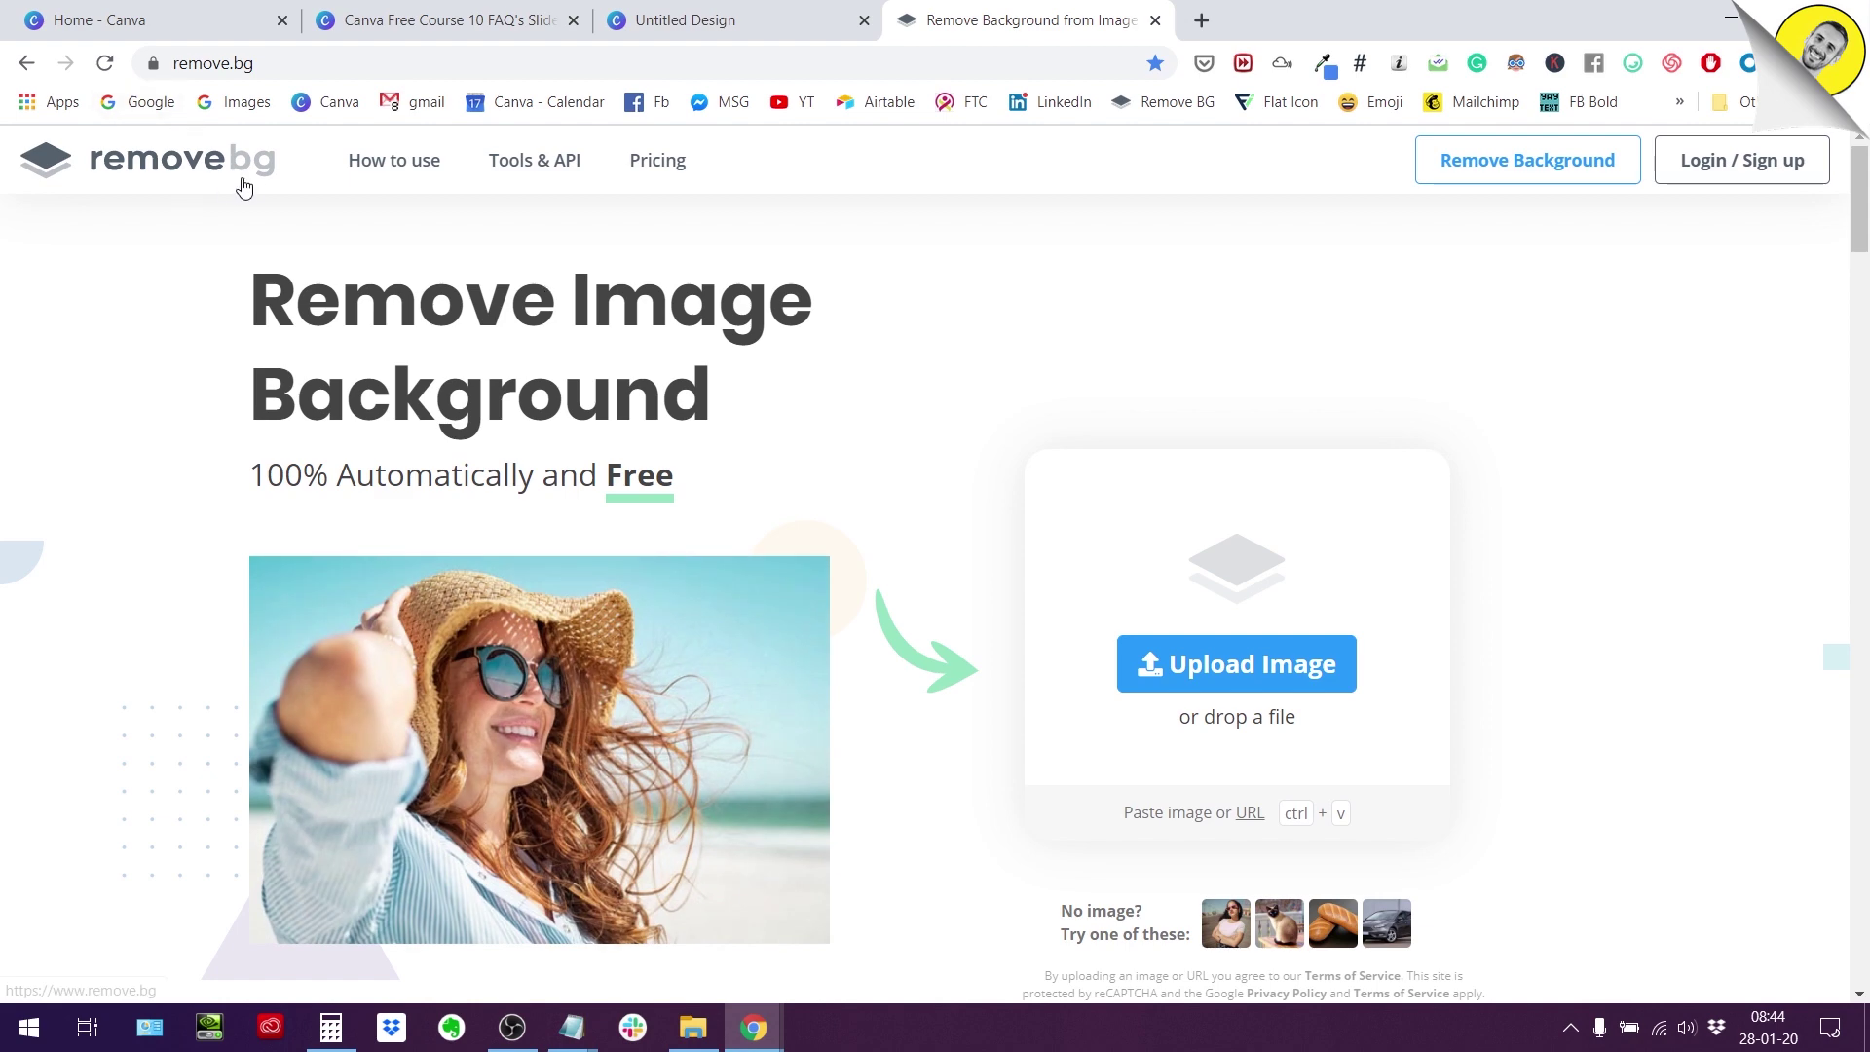
scroll(1003, 317, down, 2)
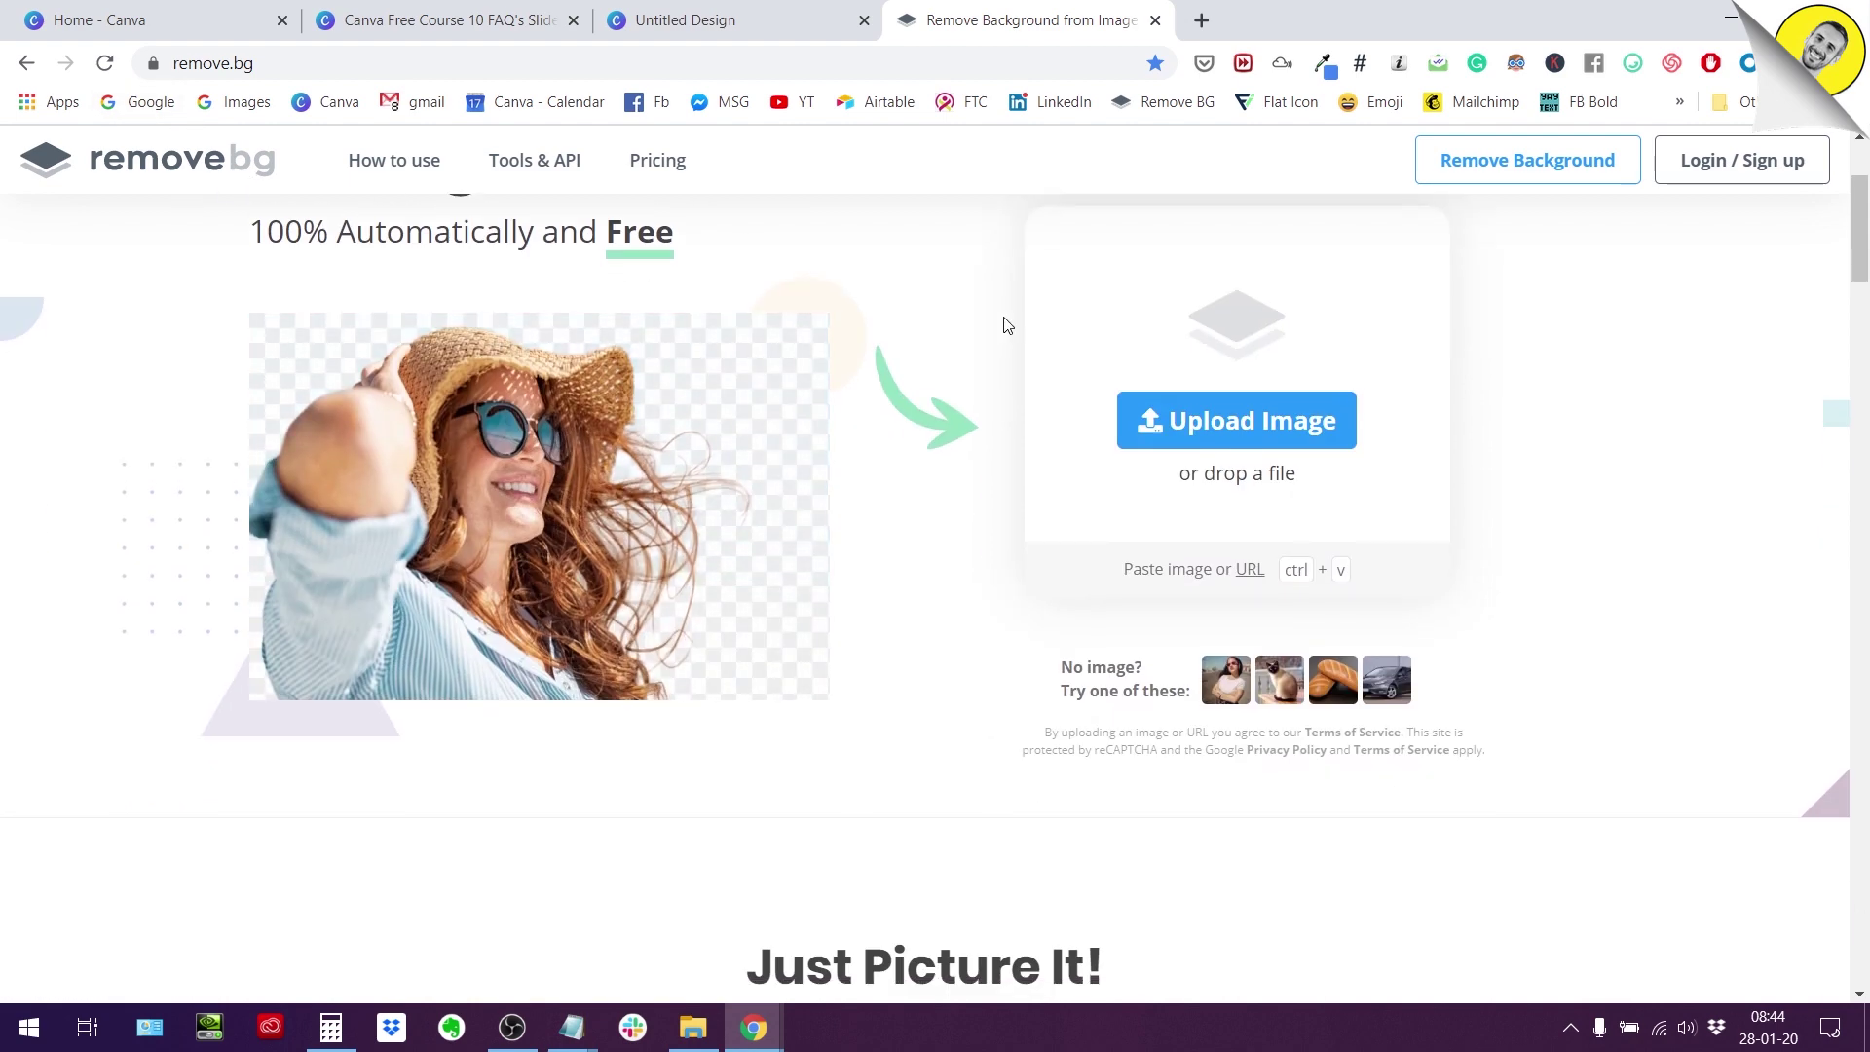
scroll(1006, 325, down, 5)
scroll(978, 457, up, 7)
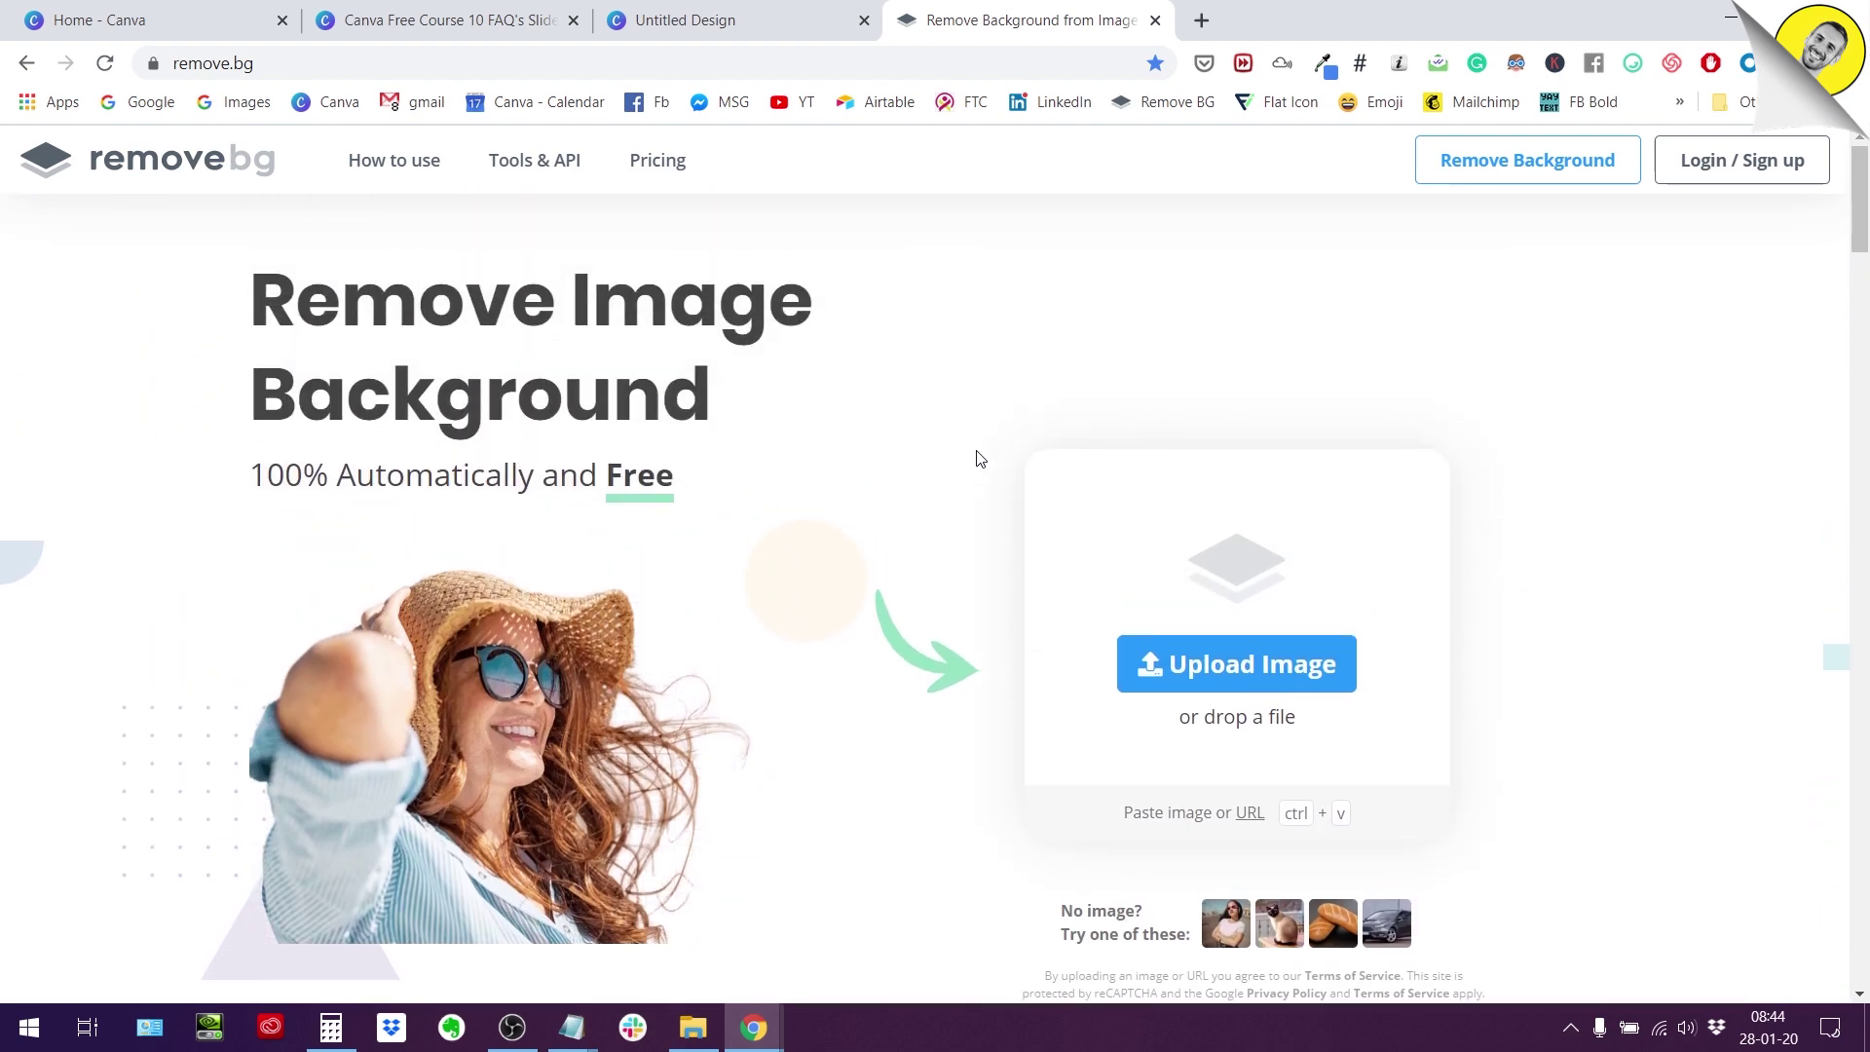
scroll(979, 458, down, 3)
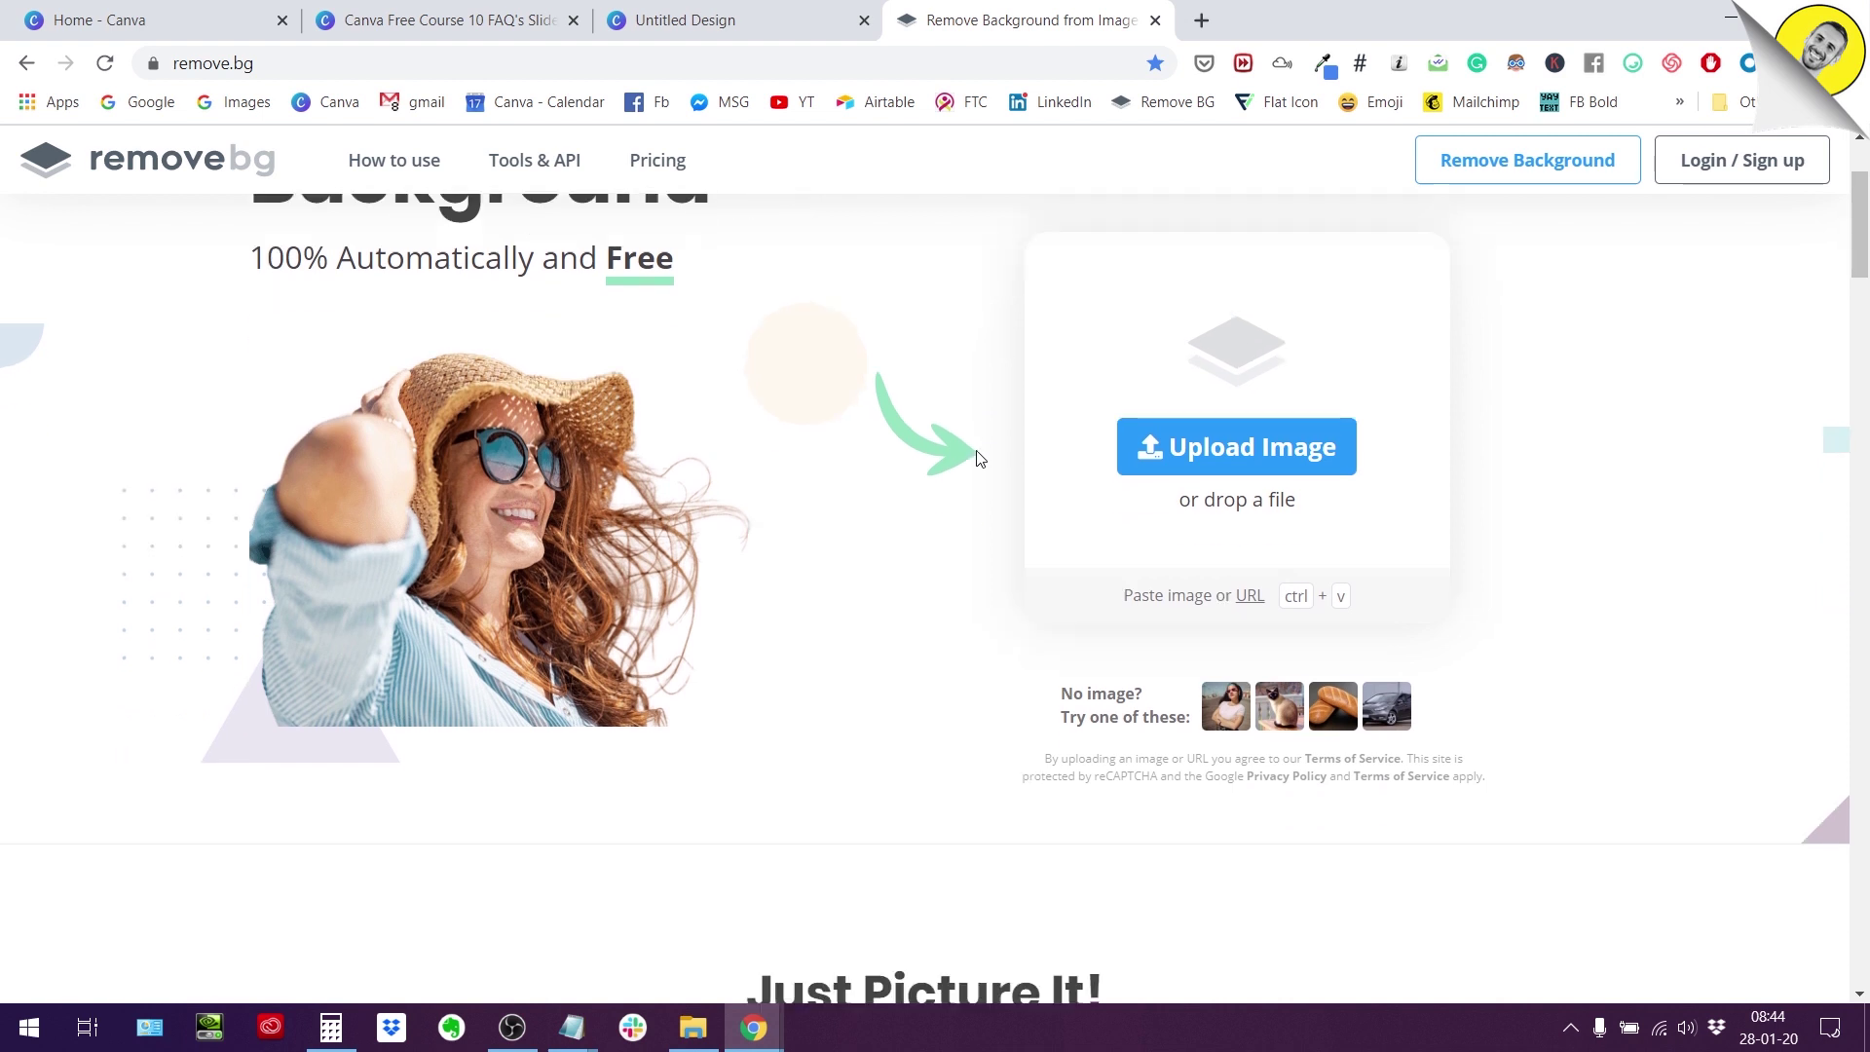
Close the remove.bg tab and reselect the statue photo on Canva's page 2.
click(1154, 21)
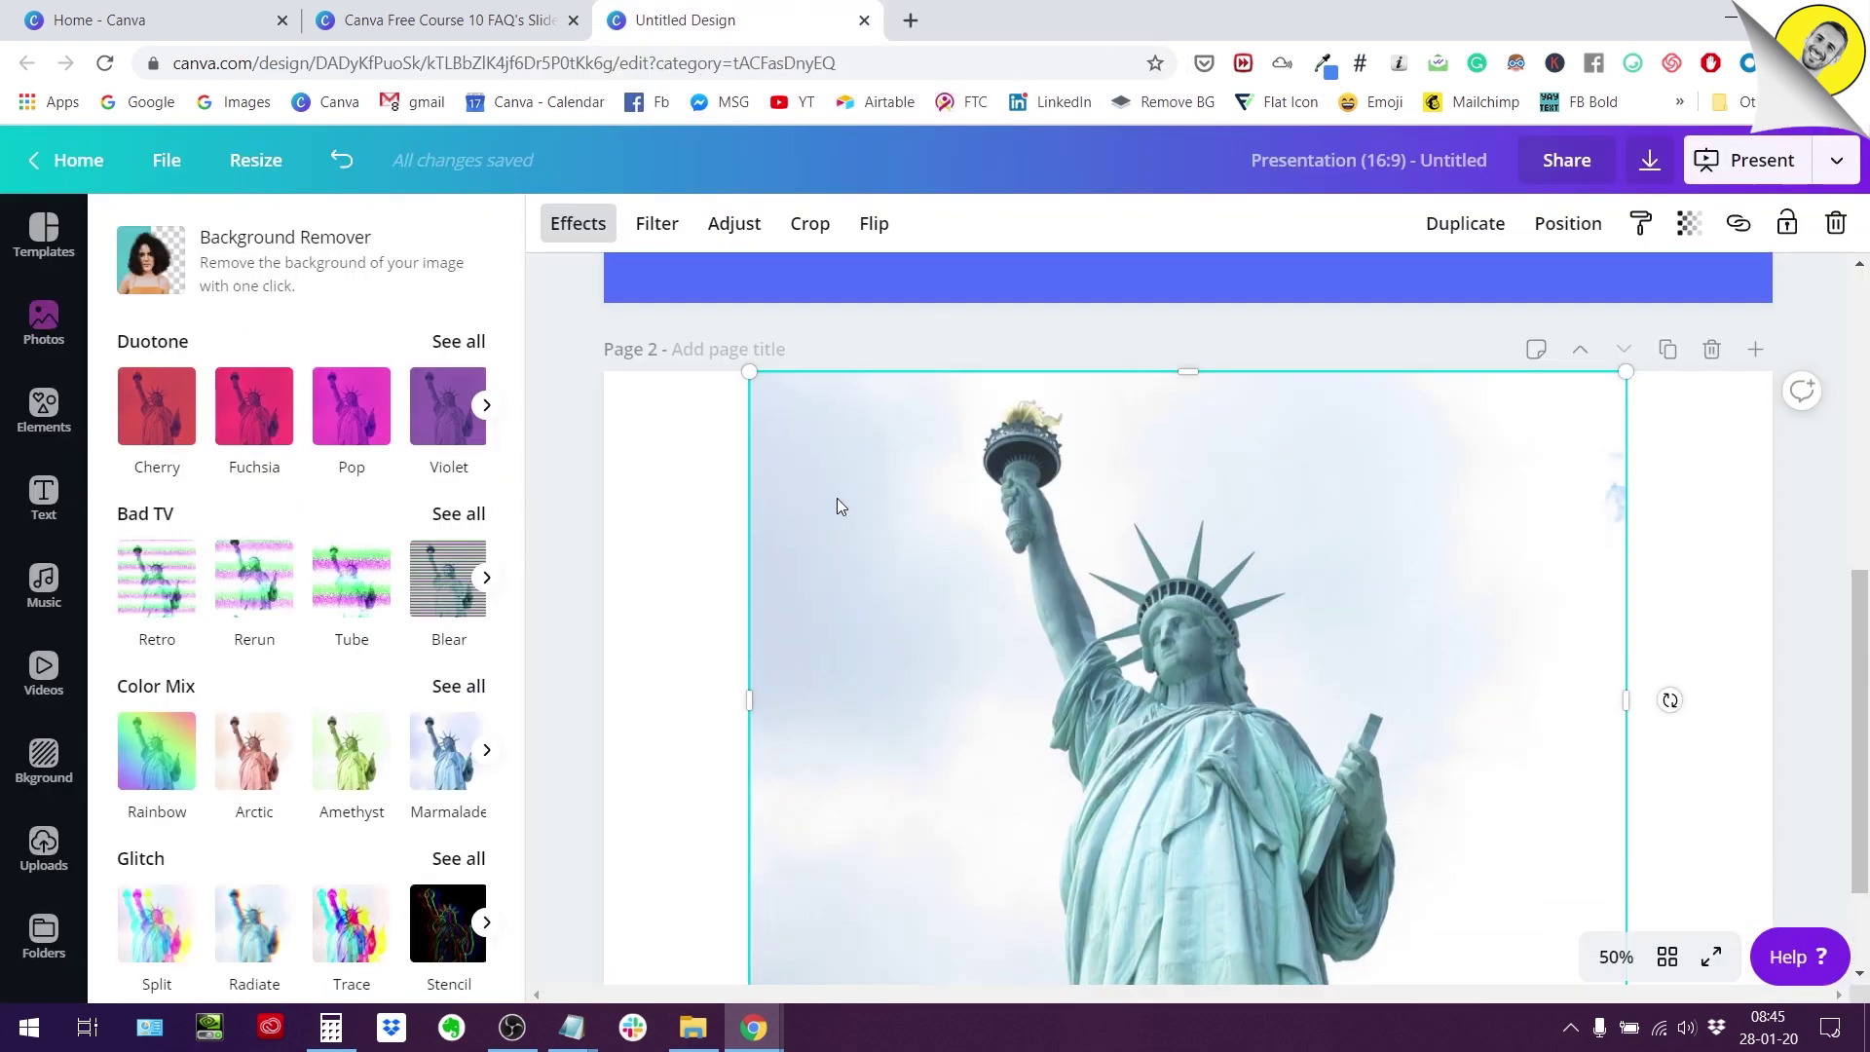
scroll(839, 505, down, 2)
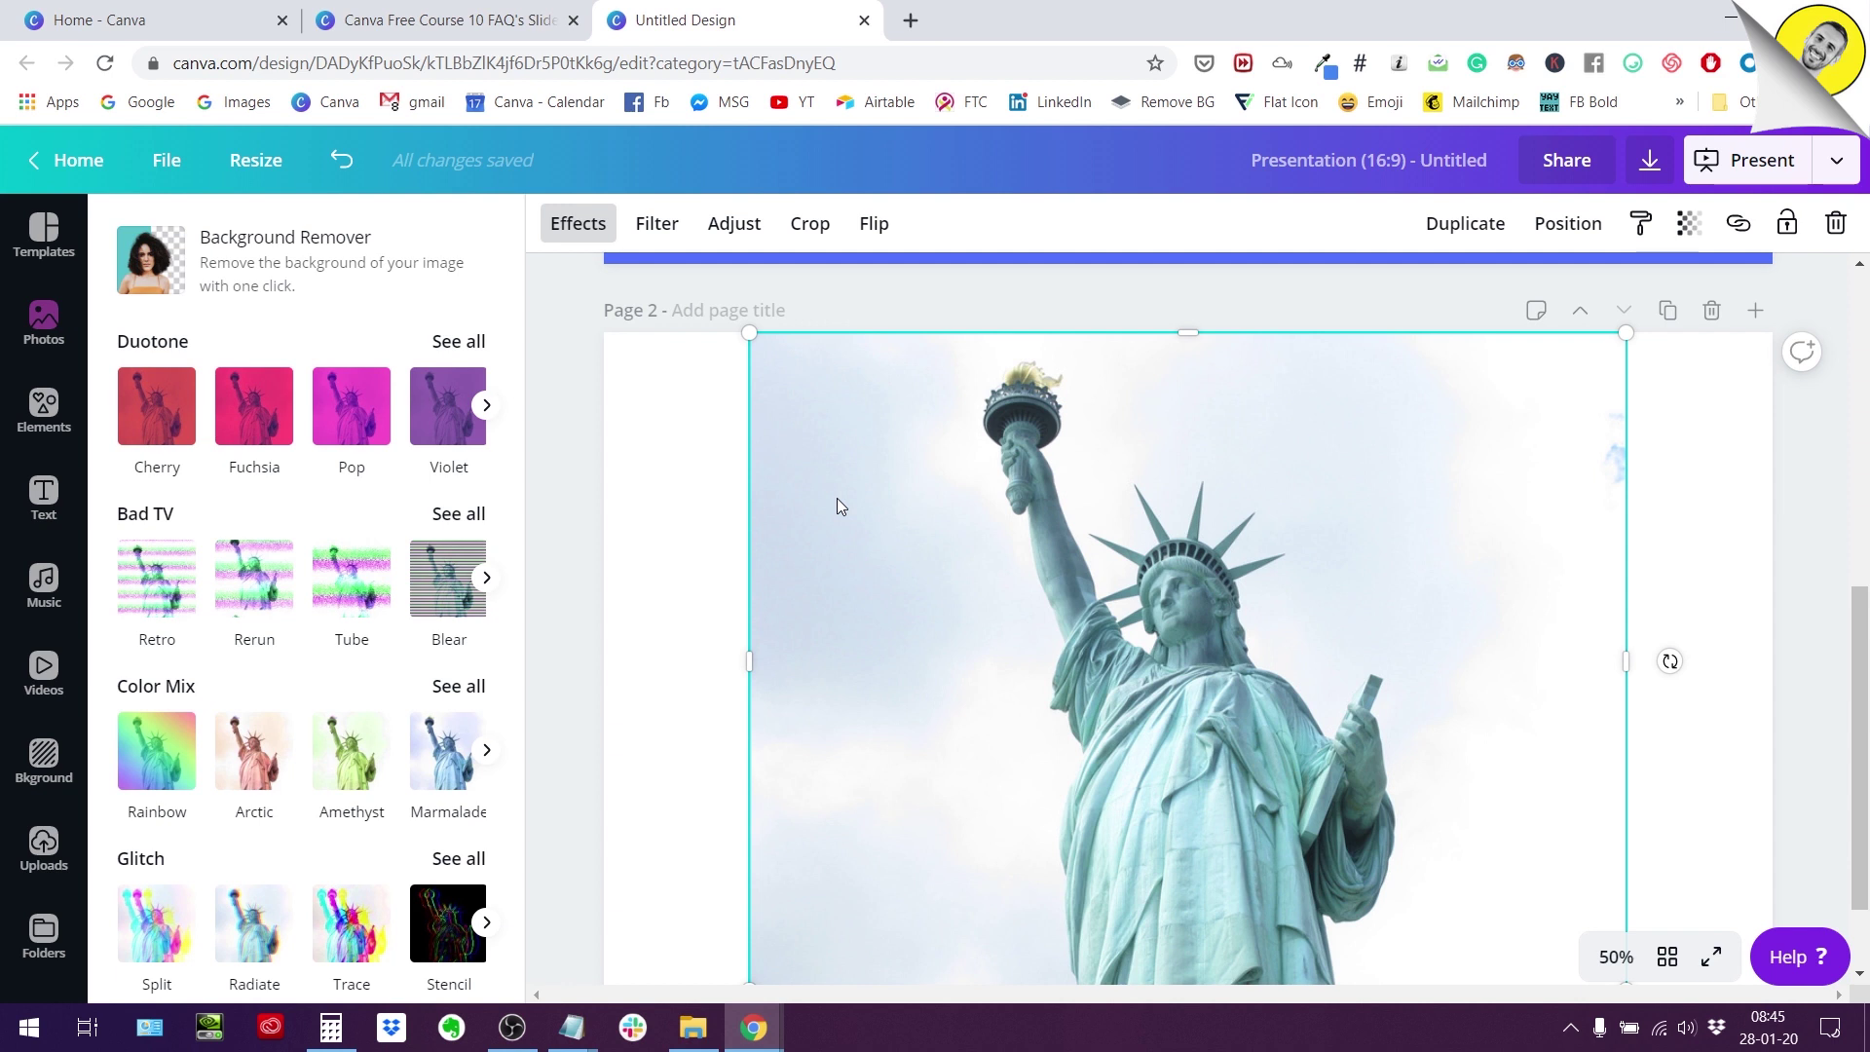
scroll(1259, 551, down, 2)
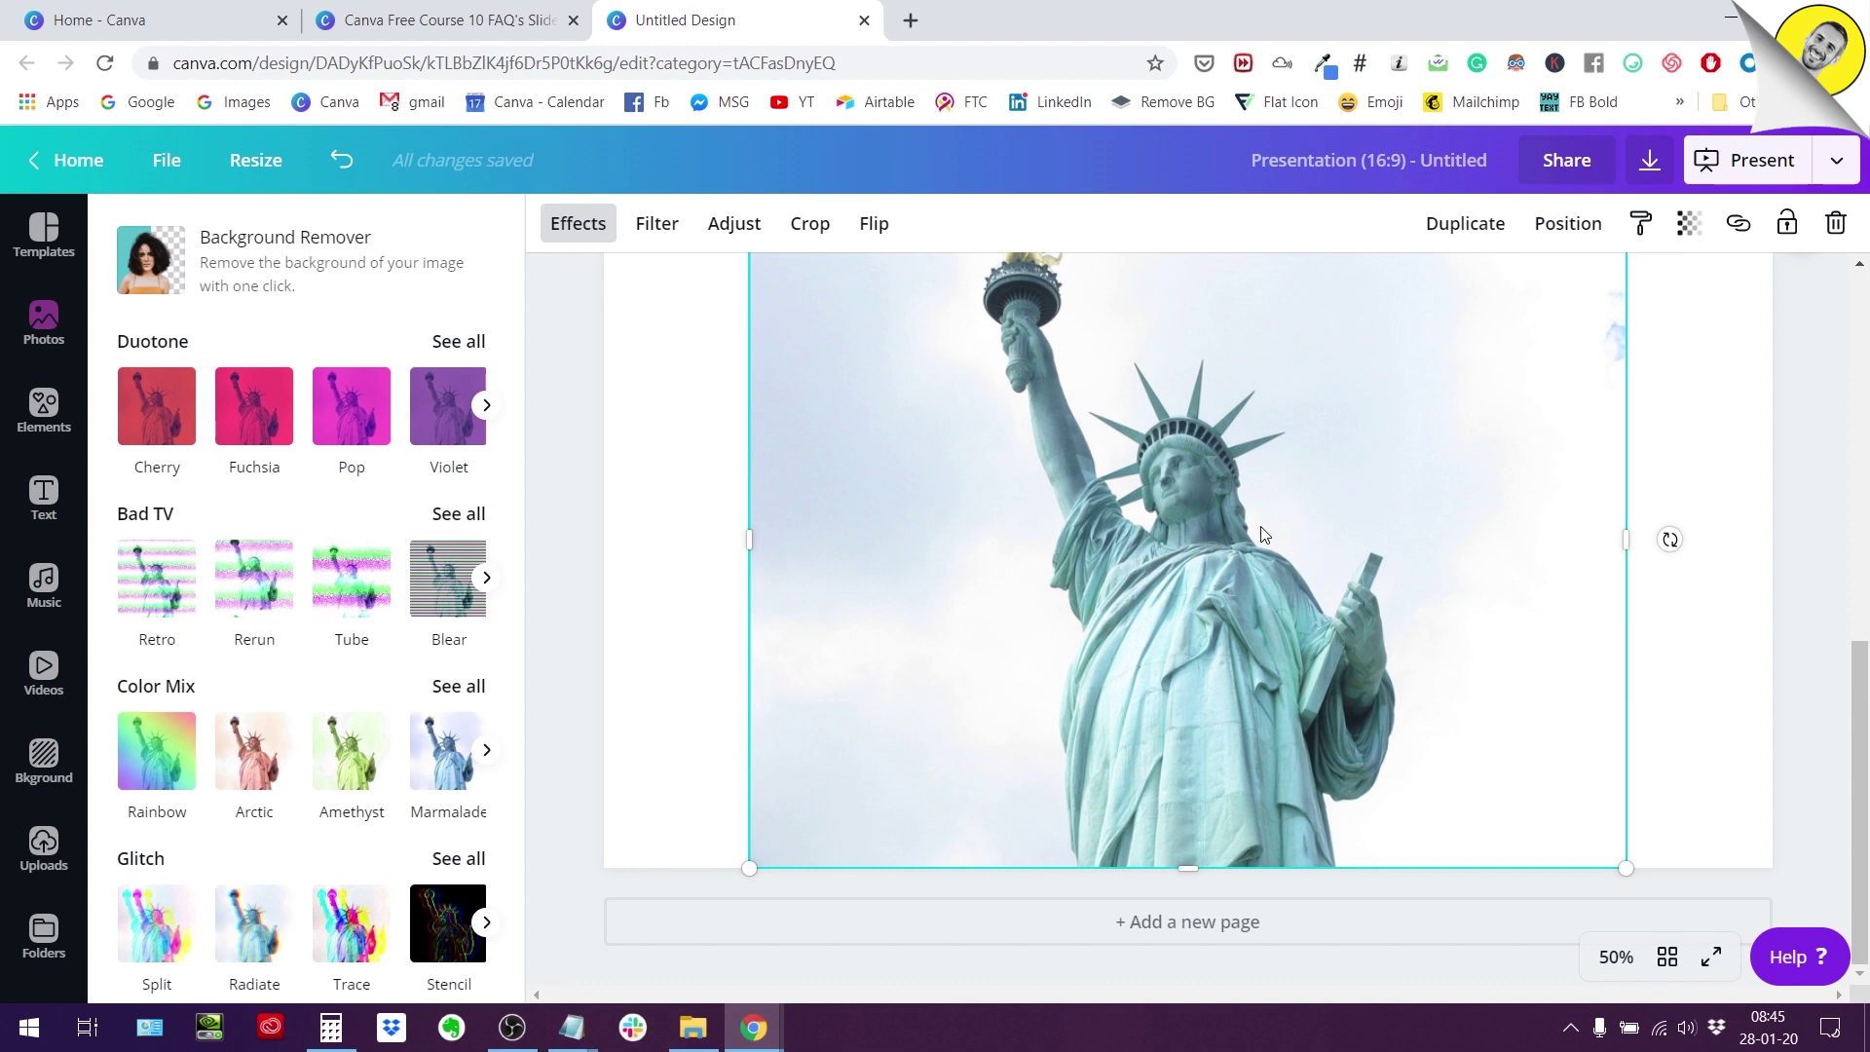
scroll(1539, 551, up, 2)
scroll(1540, 557, down, 2)
click(658, 496)
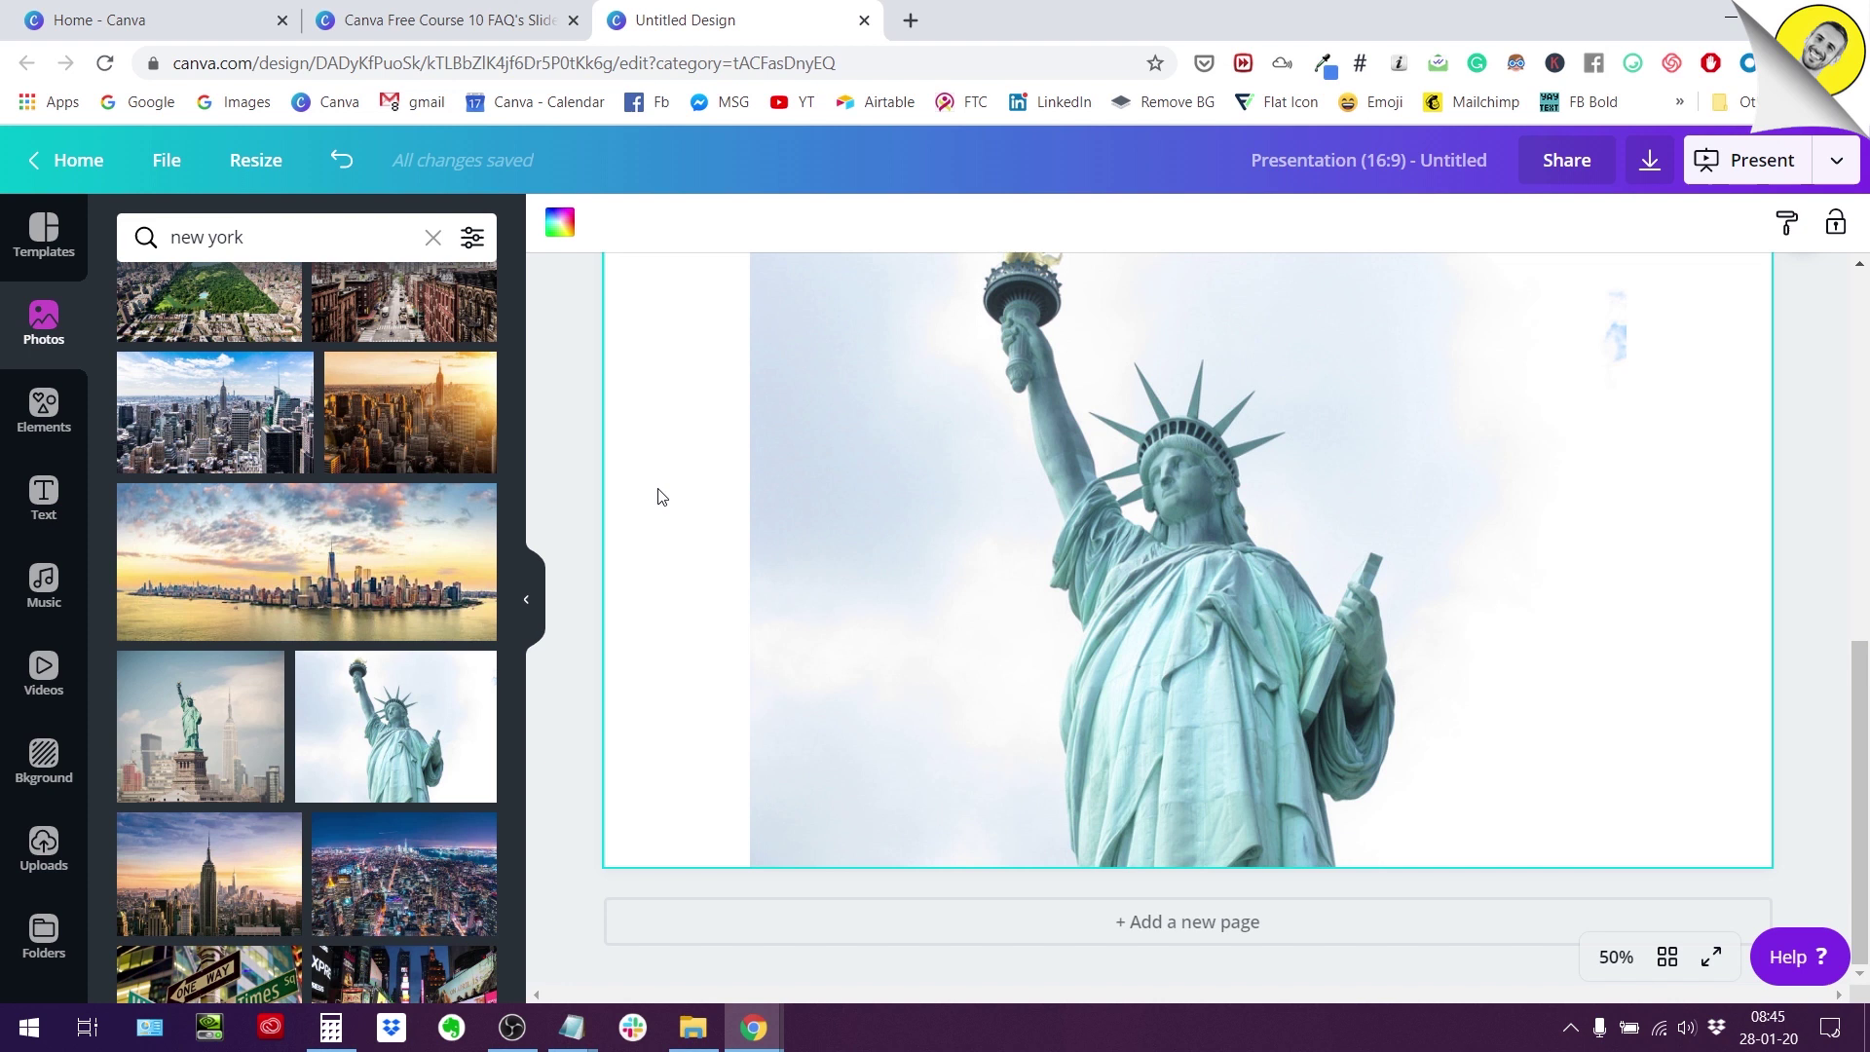
click(1035, 577)
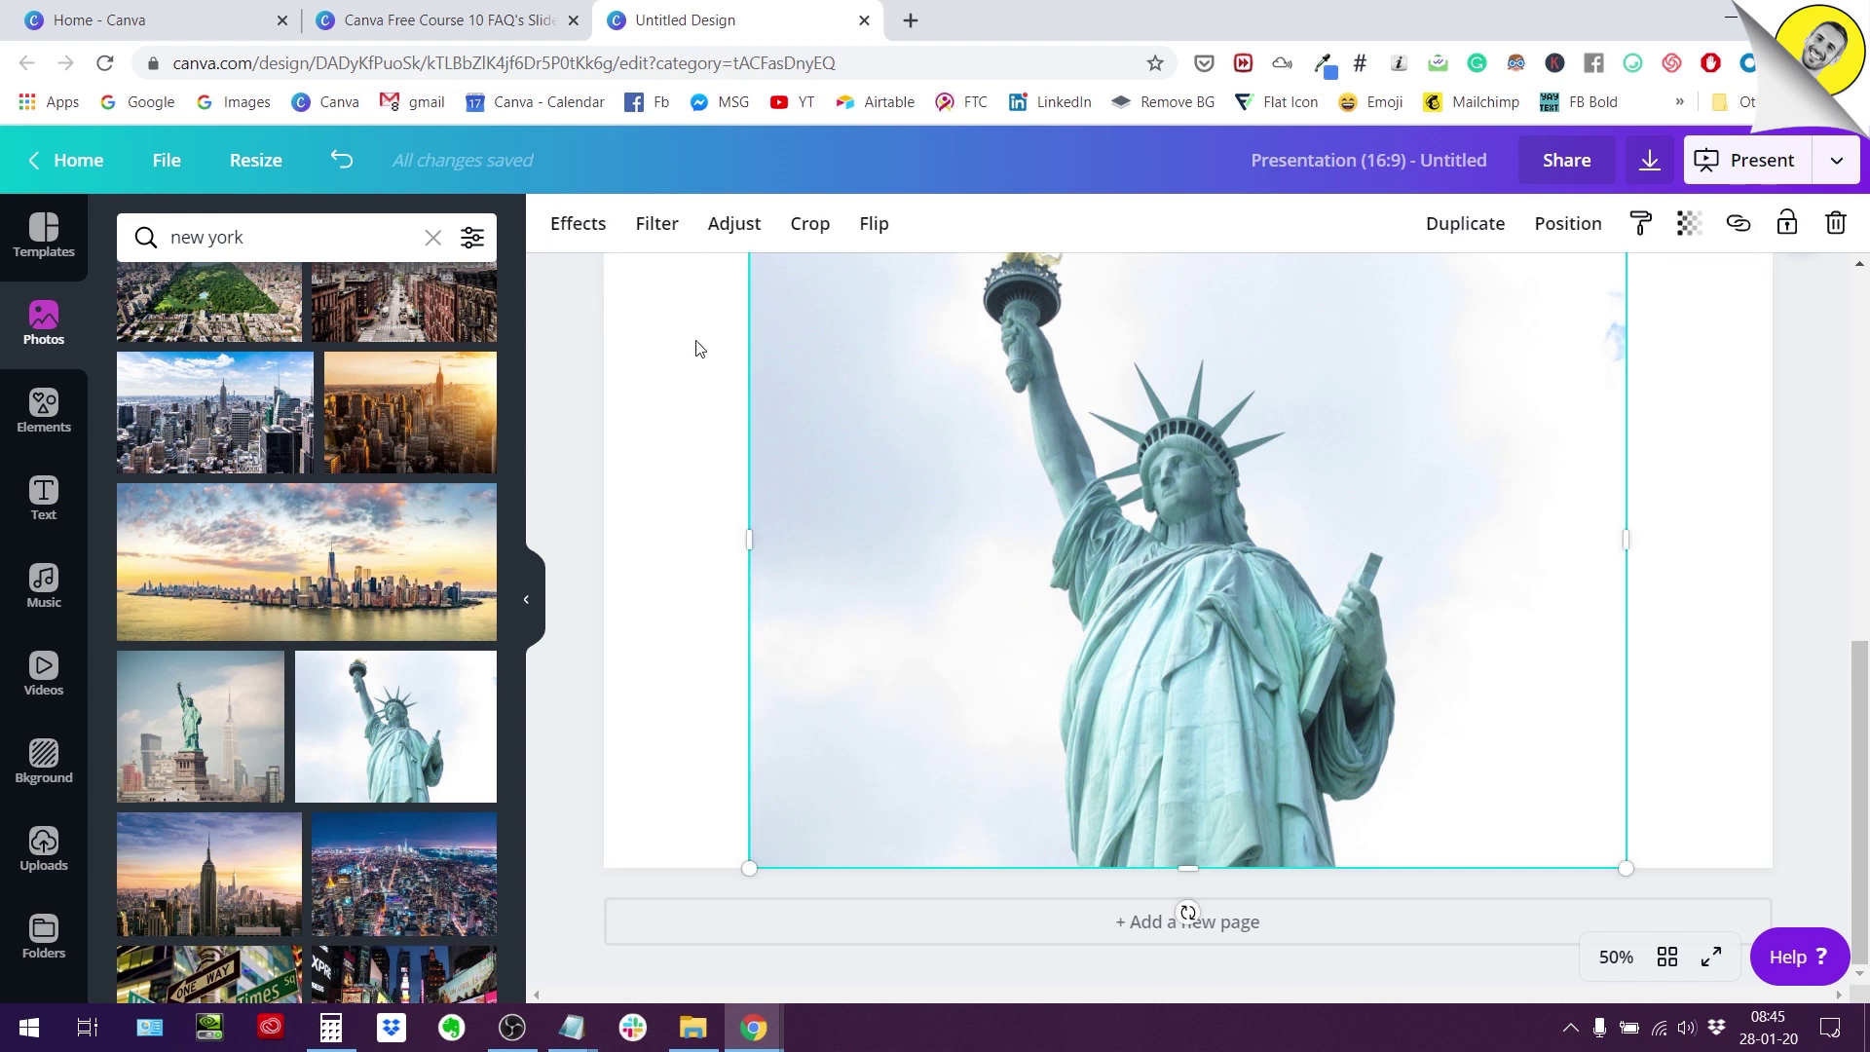
scroll(696, 348, up, 1)
scroll(1266, 496, down, 1)
scroll(1217, 483, up, 2)
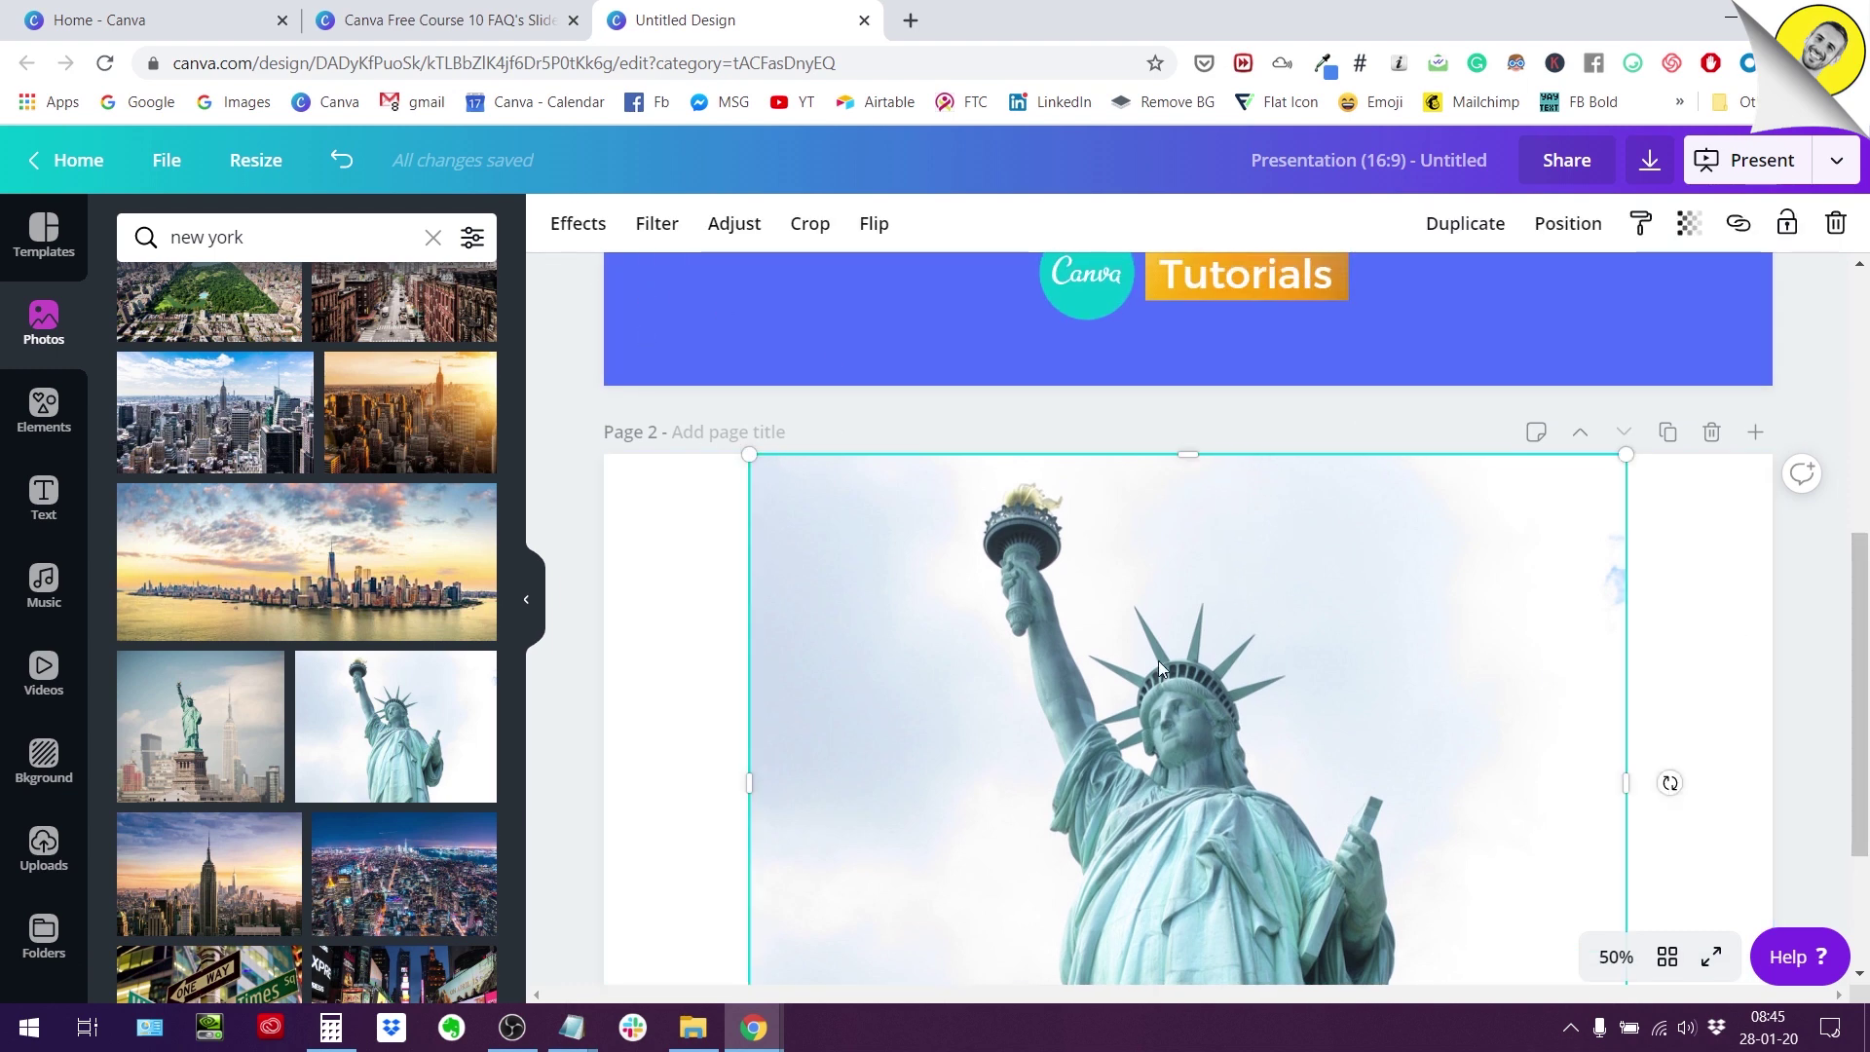
Apply Background Remover from Effects to strip the sky from the statue photo.
click(575, 226)
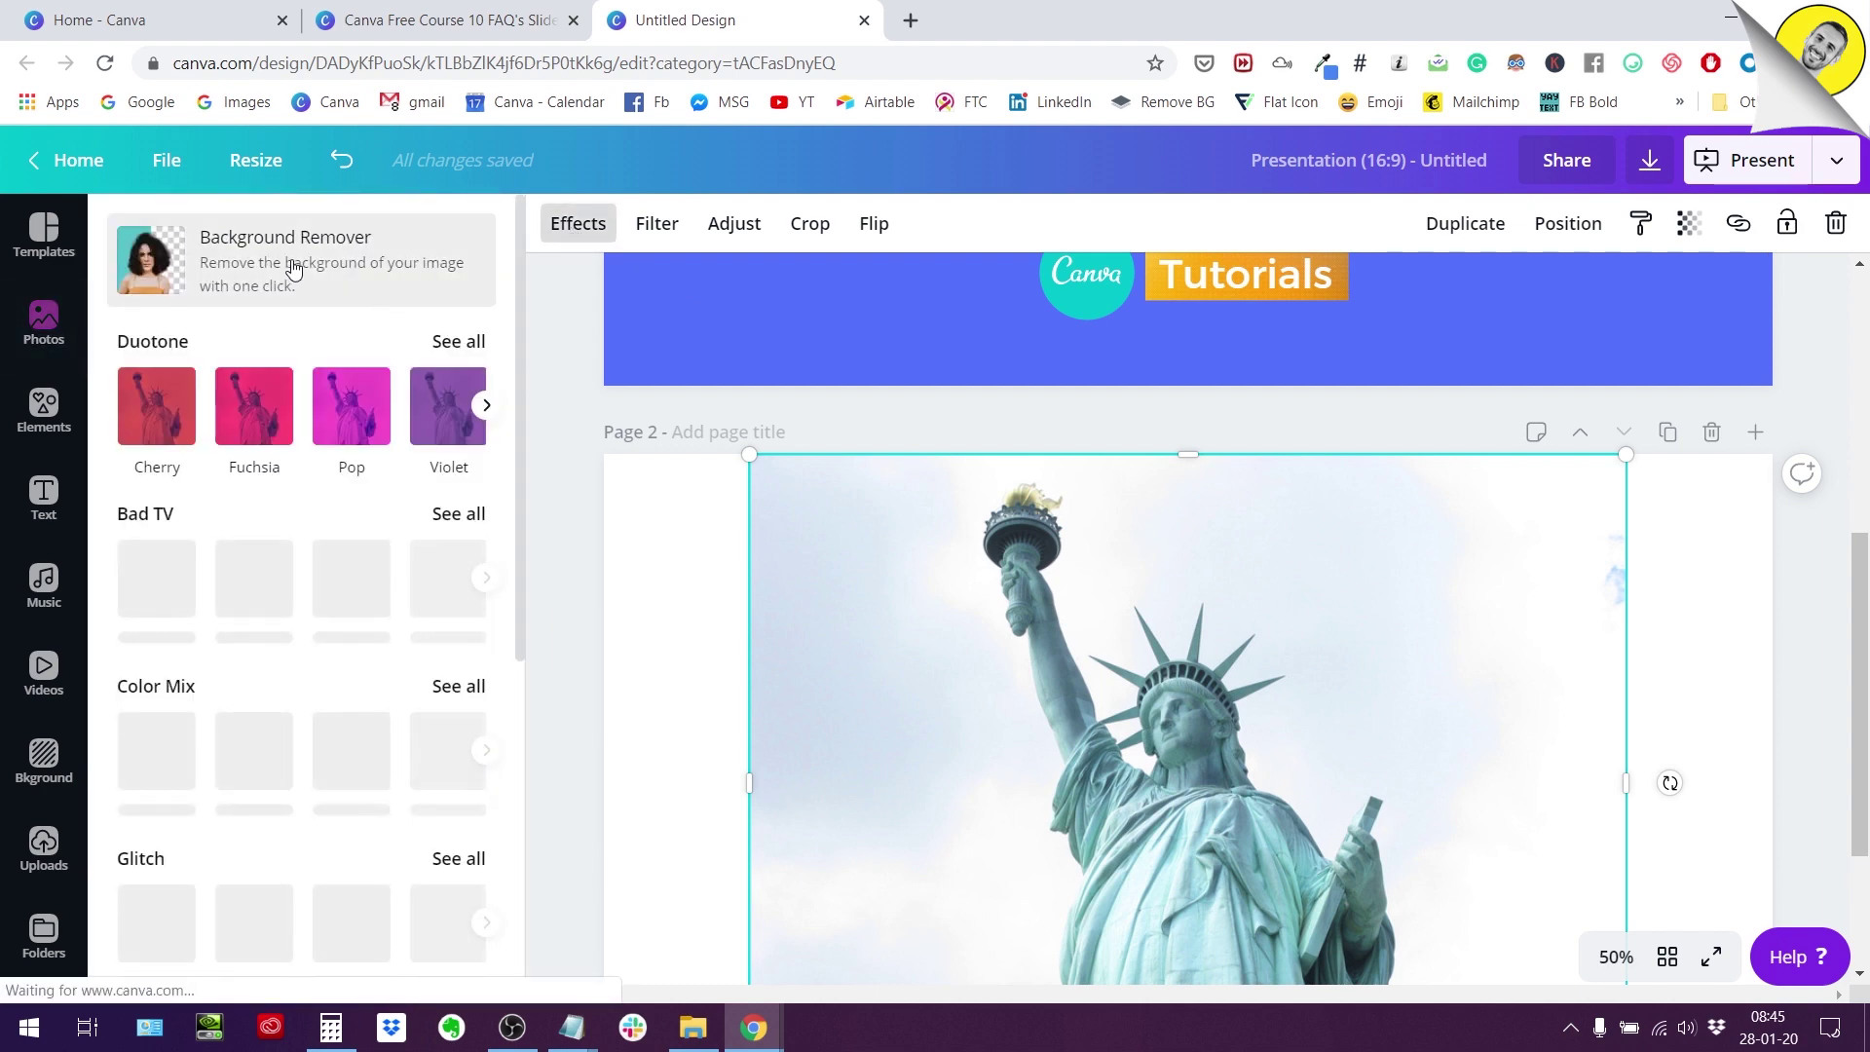
click(295, 268)
scroll(792, 576, down, 2)
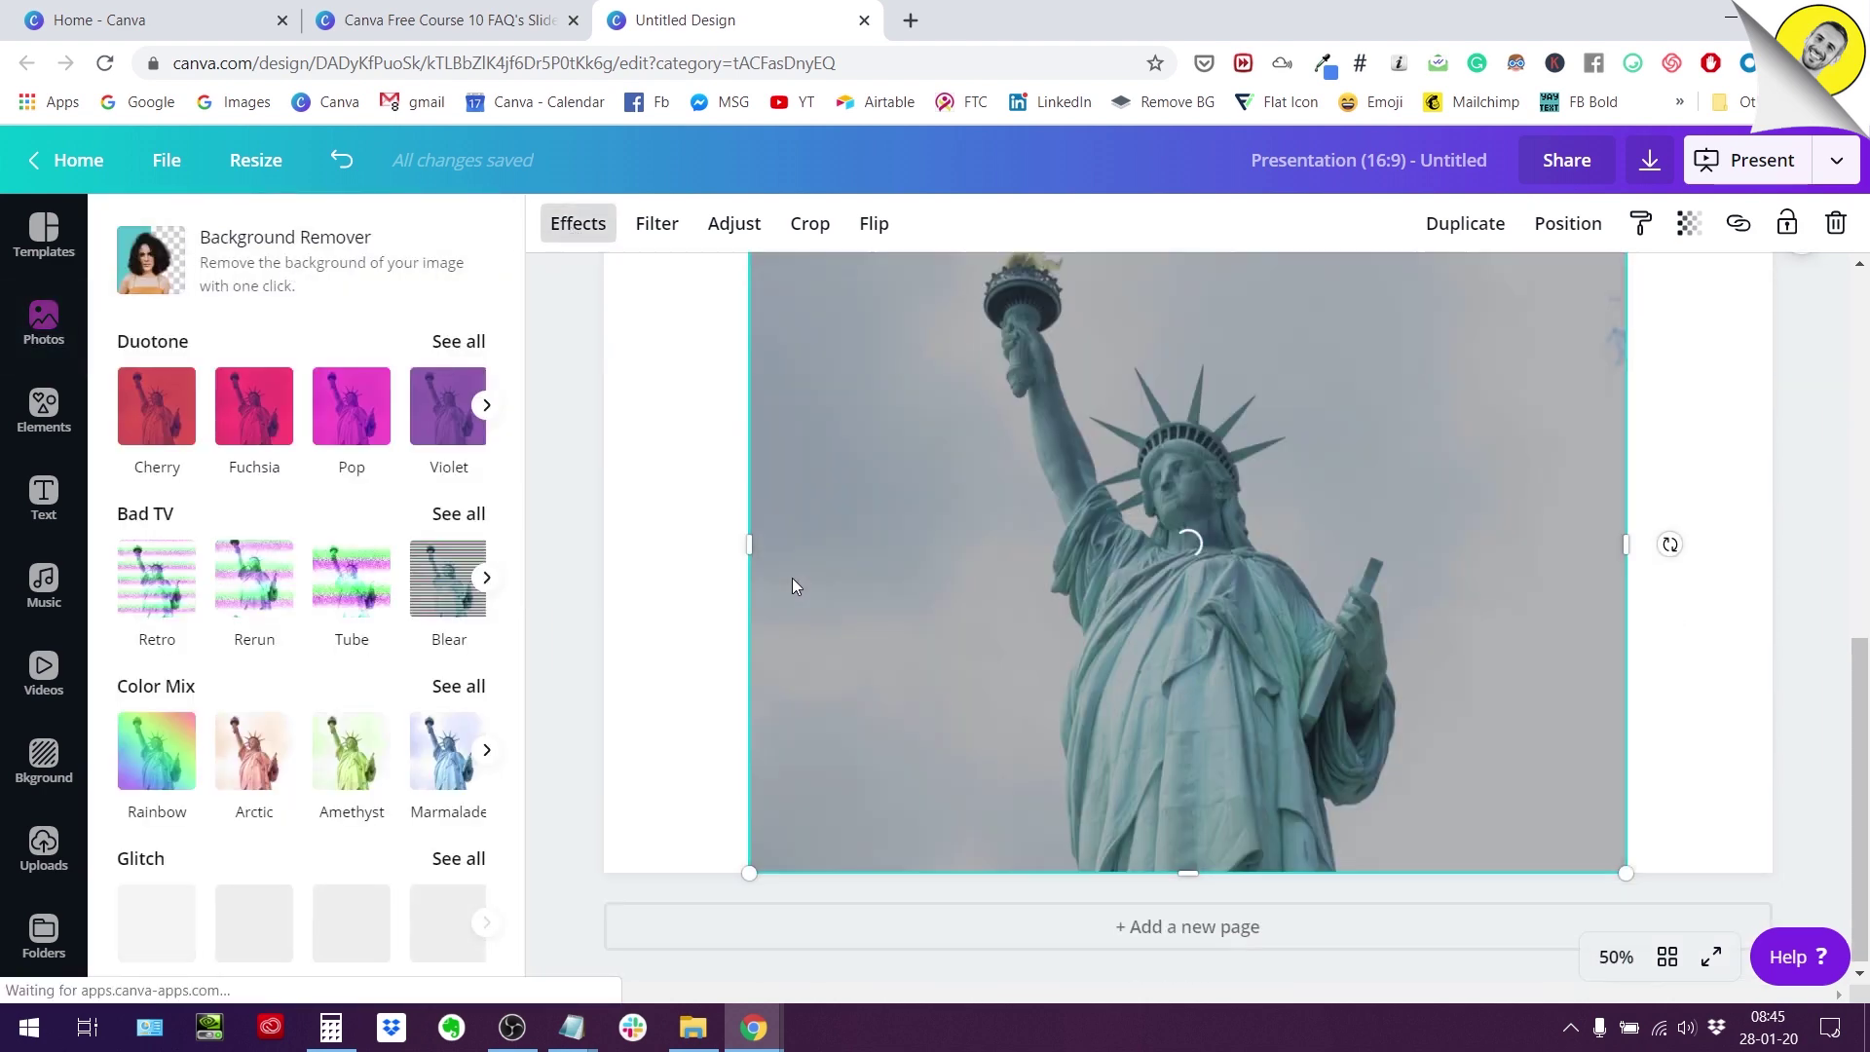
scroll(792, 584, up, 1)
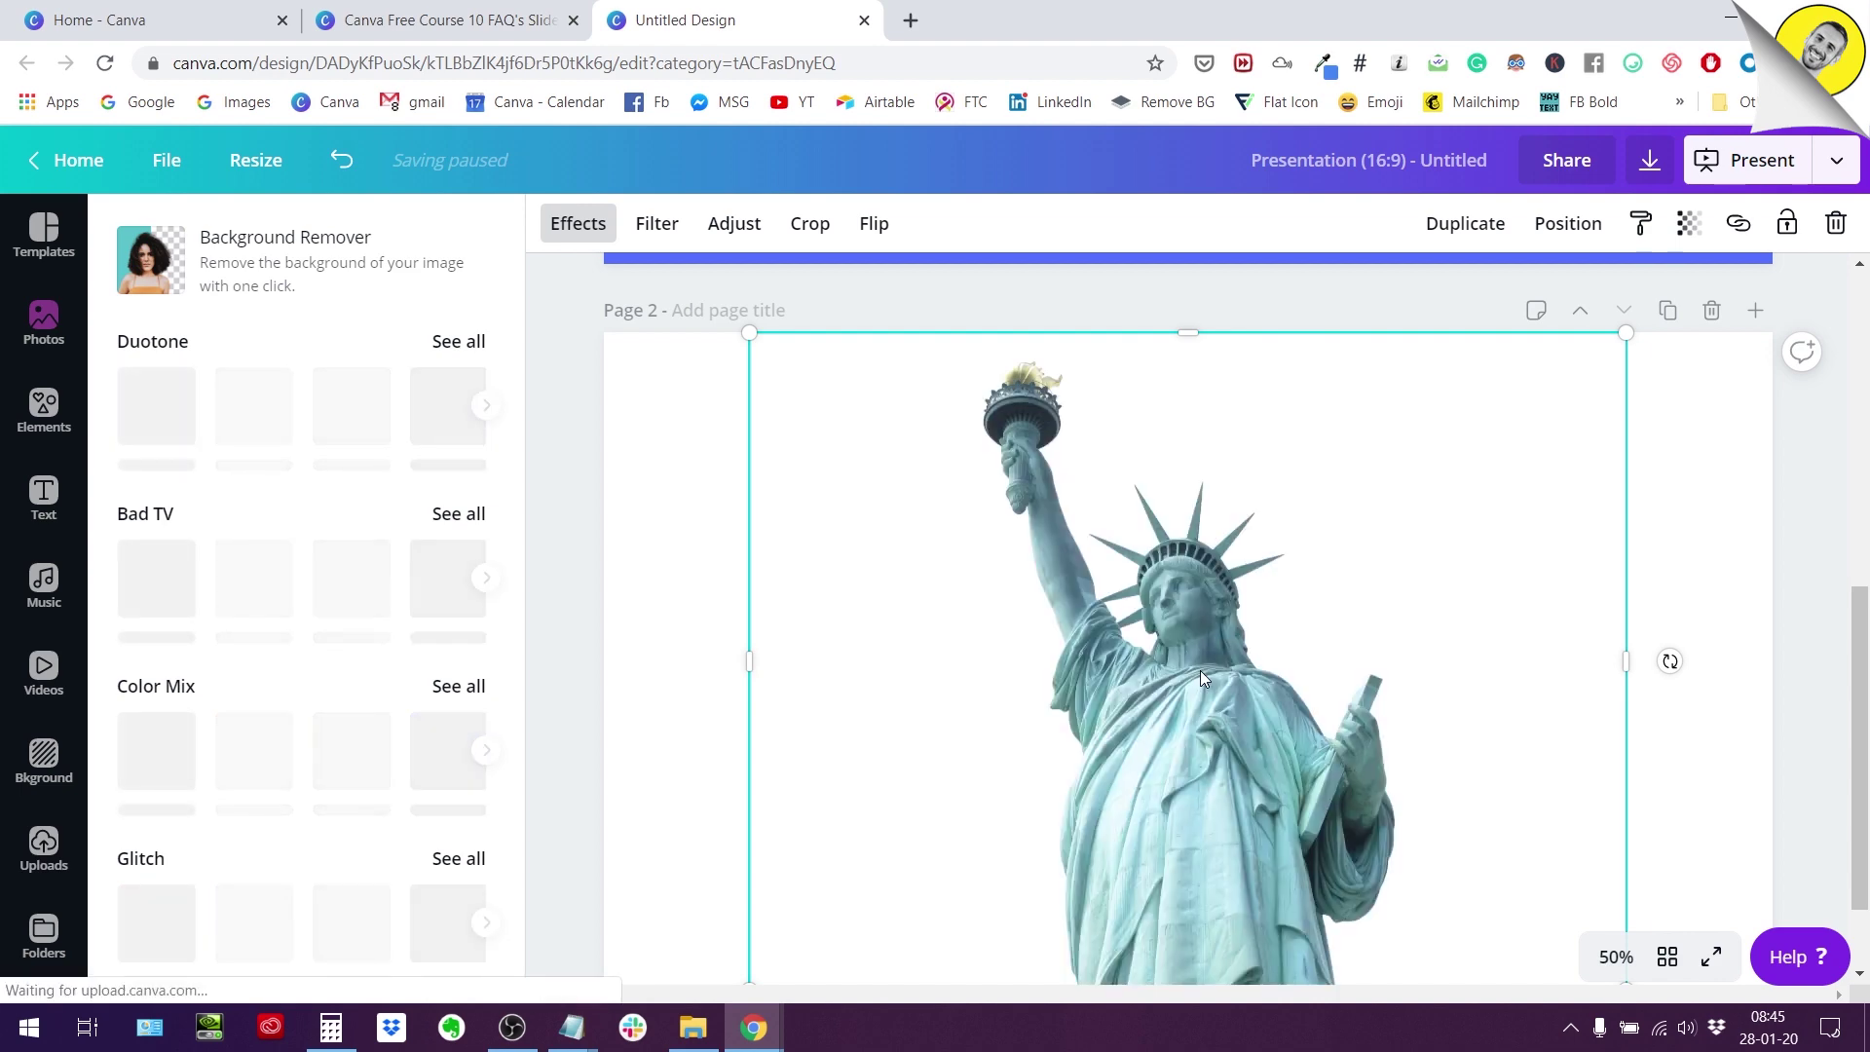
scroll(1200, 670, down, 1)
scroll(1200, 669, up, 1)
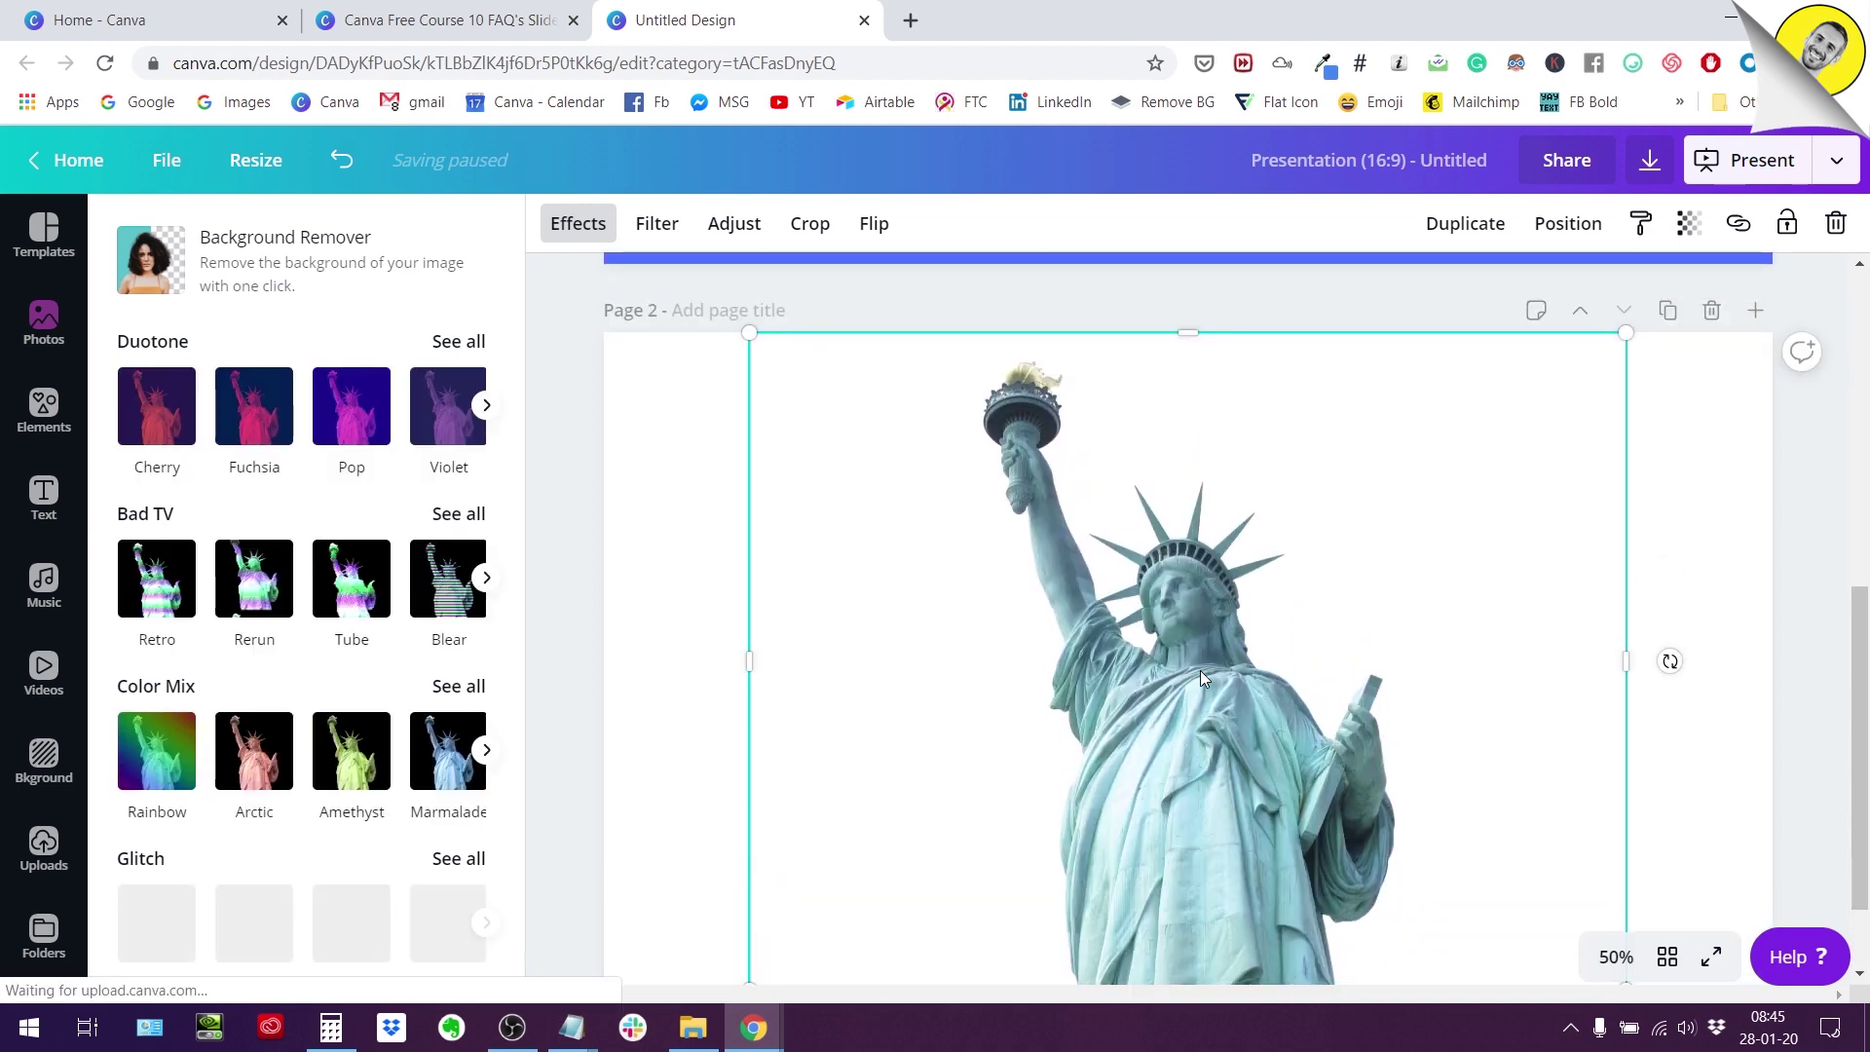
scroll(850, 563, down, 1)
Set page 2's background to black from Document Colors, after briefly trying blue.
click(726, 526)
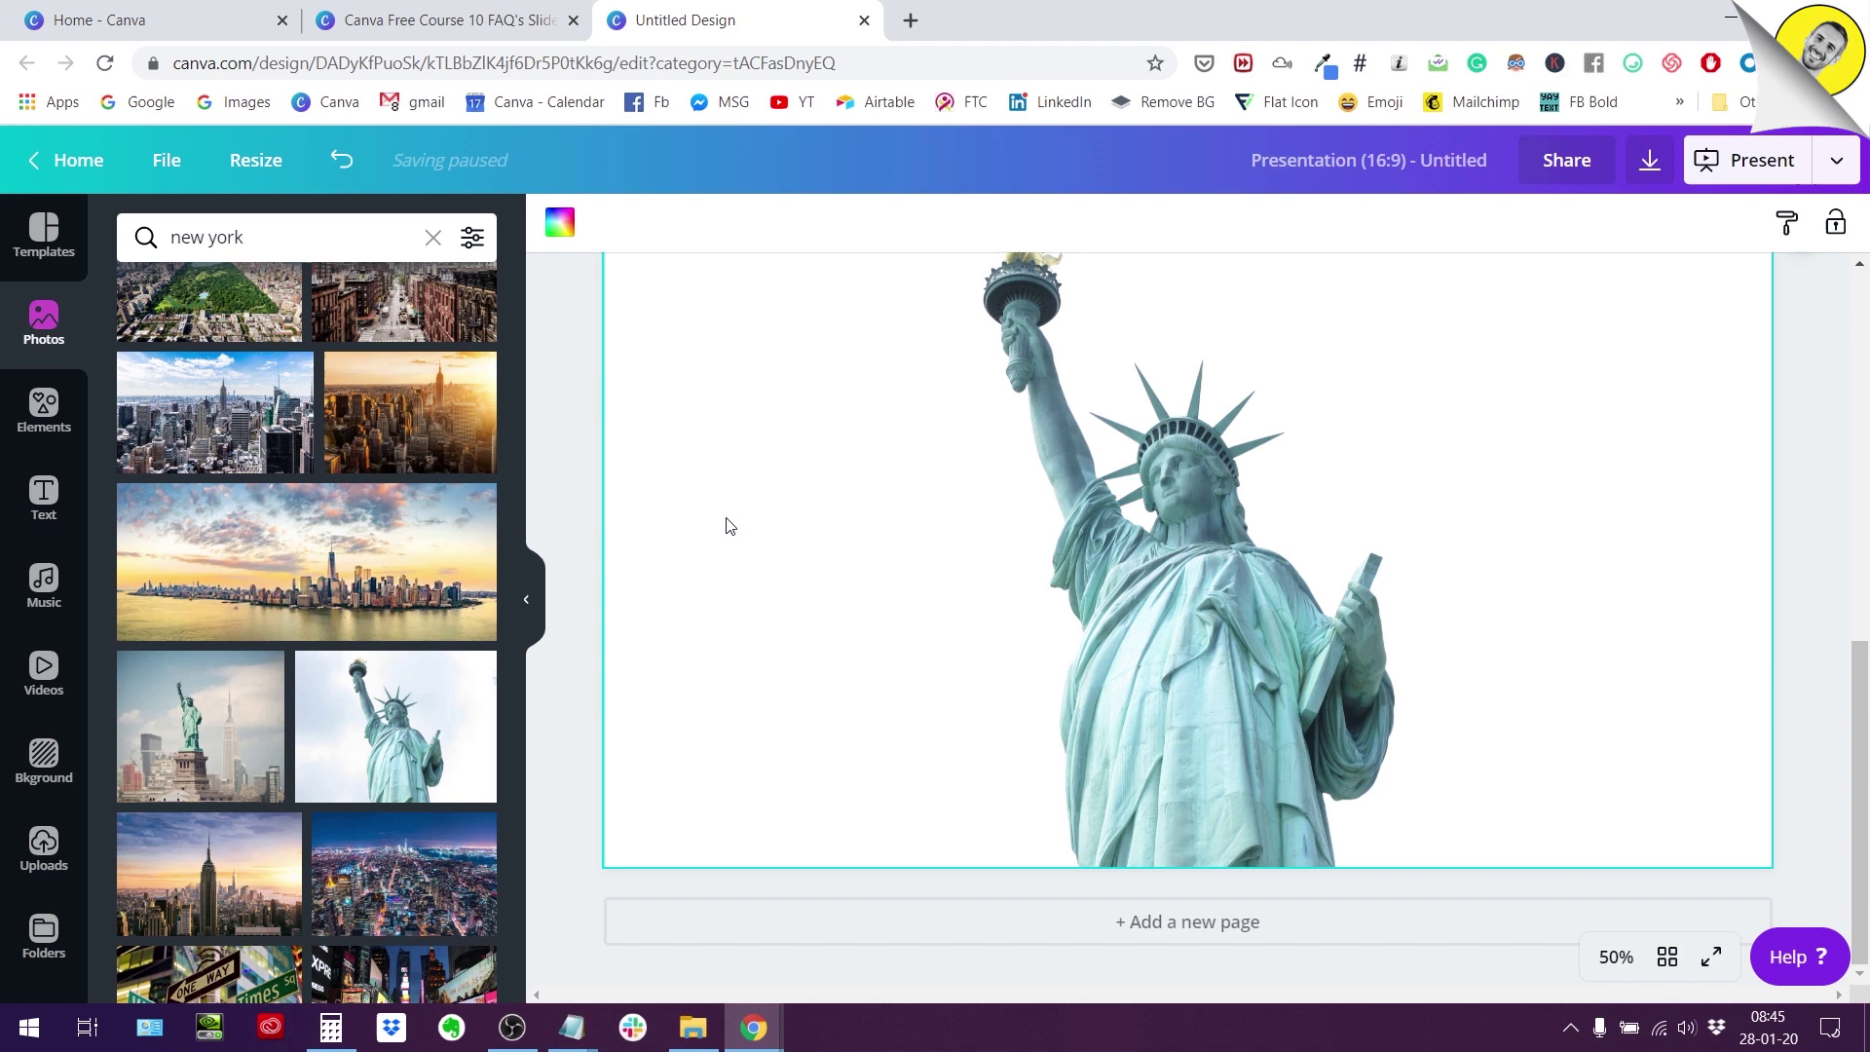
scroll(726, 527, up, 1)
click(548, 220)
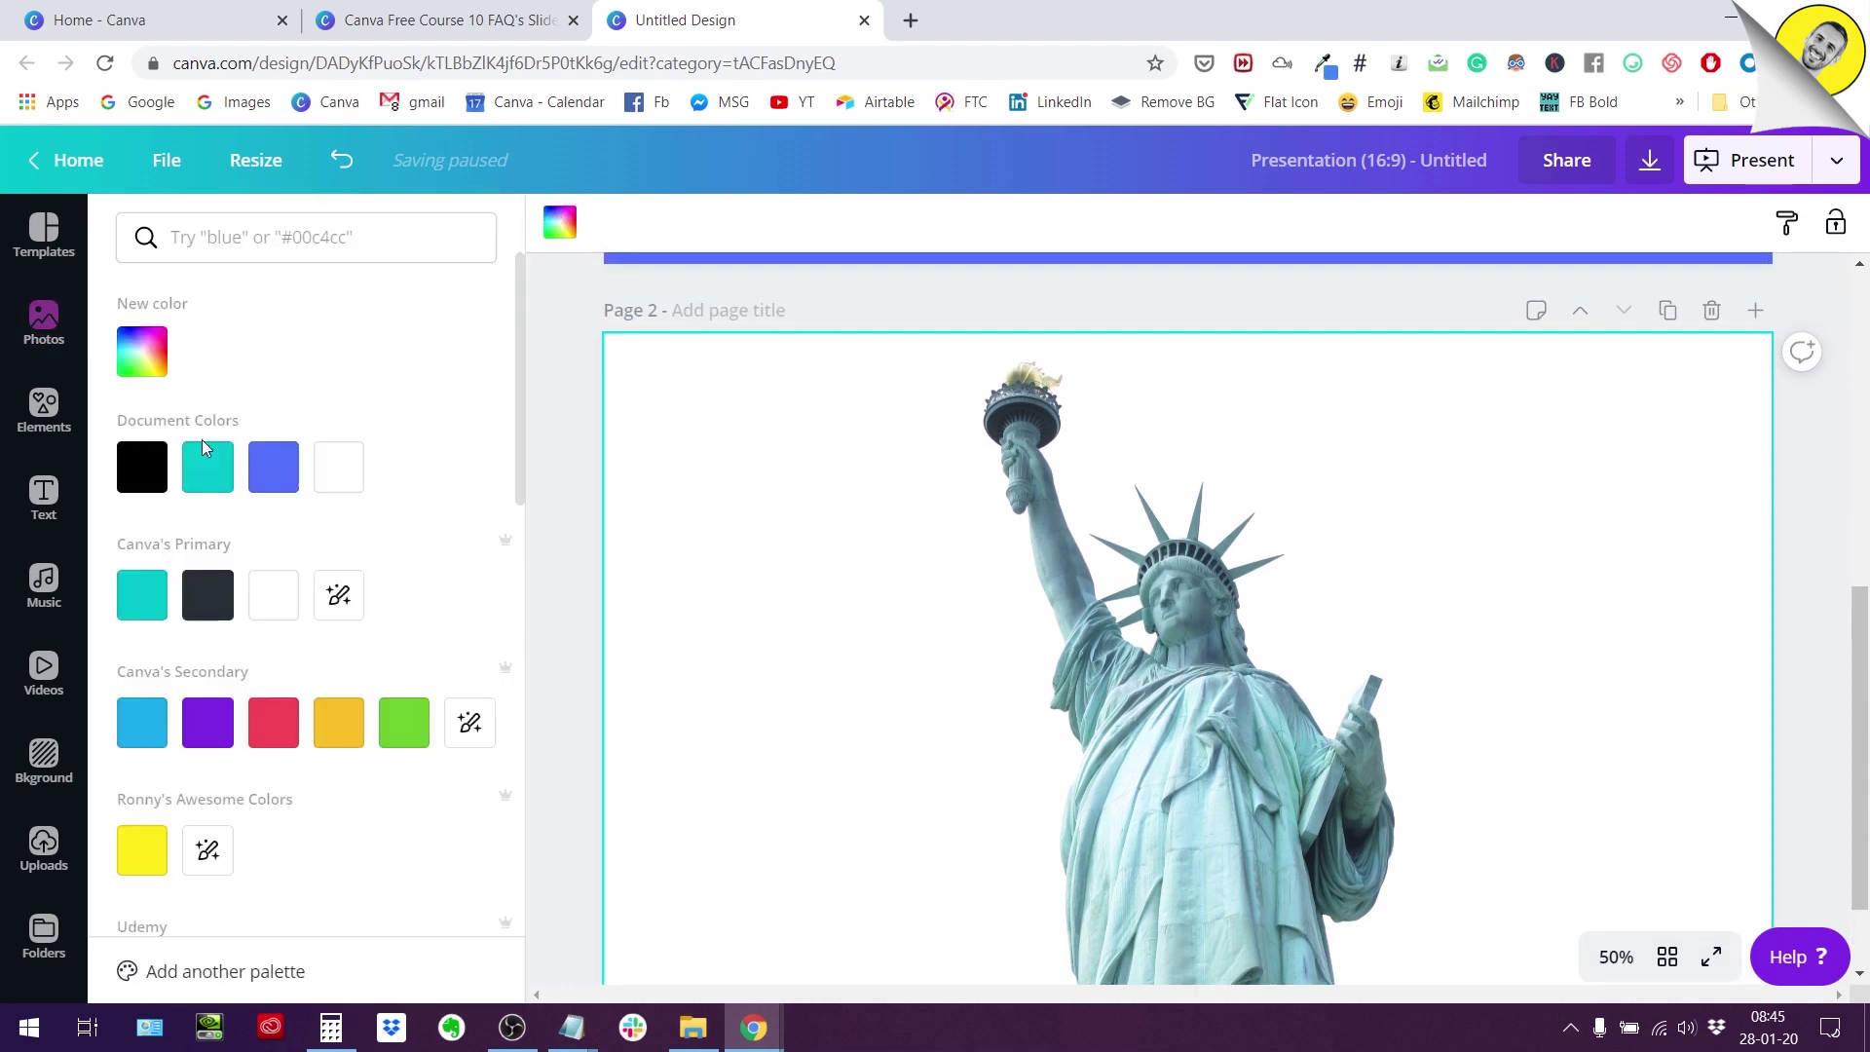
click(141, 467)
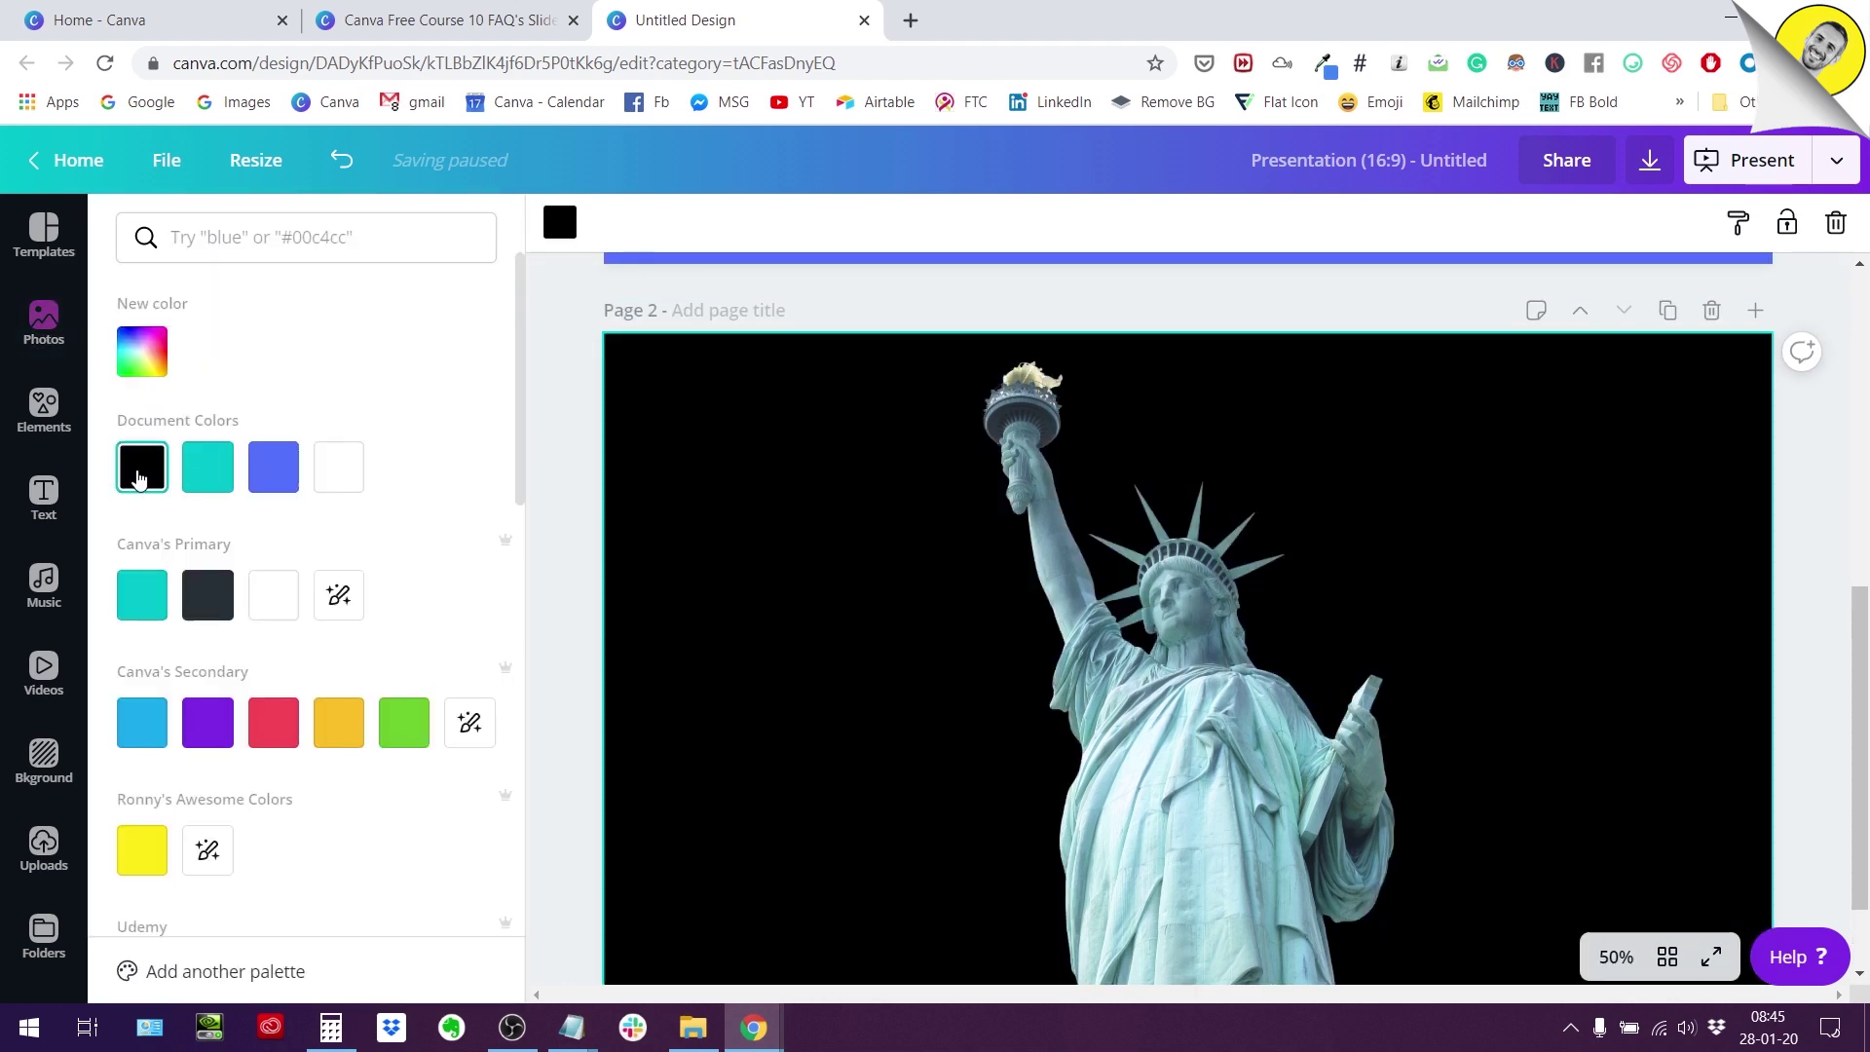
click(282, 472)
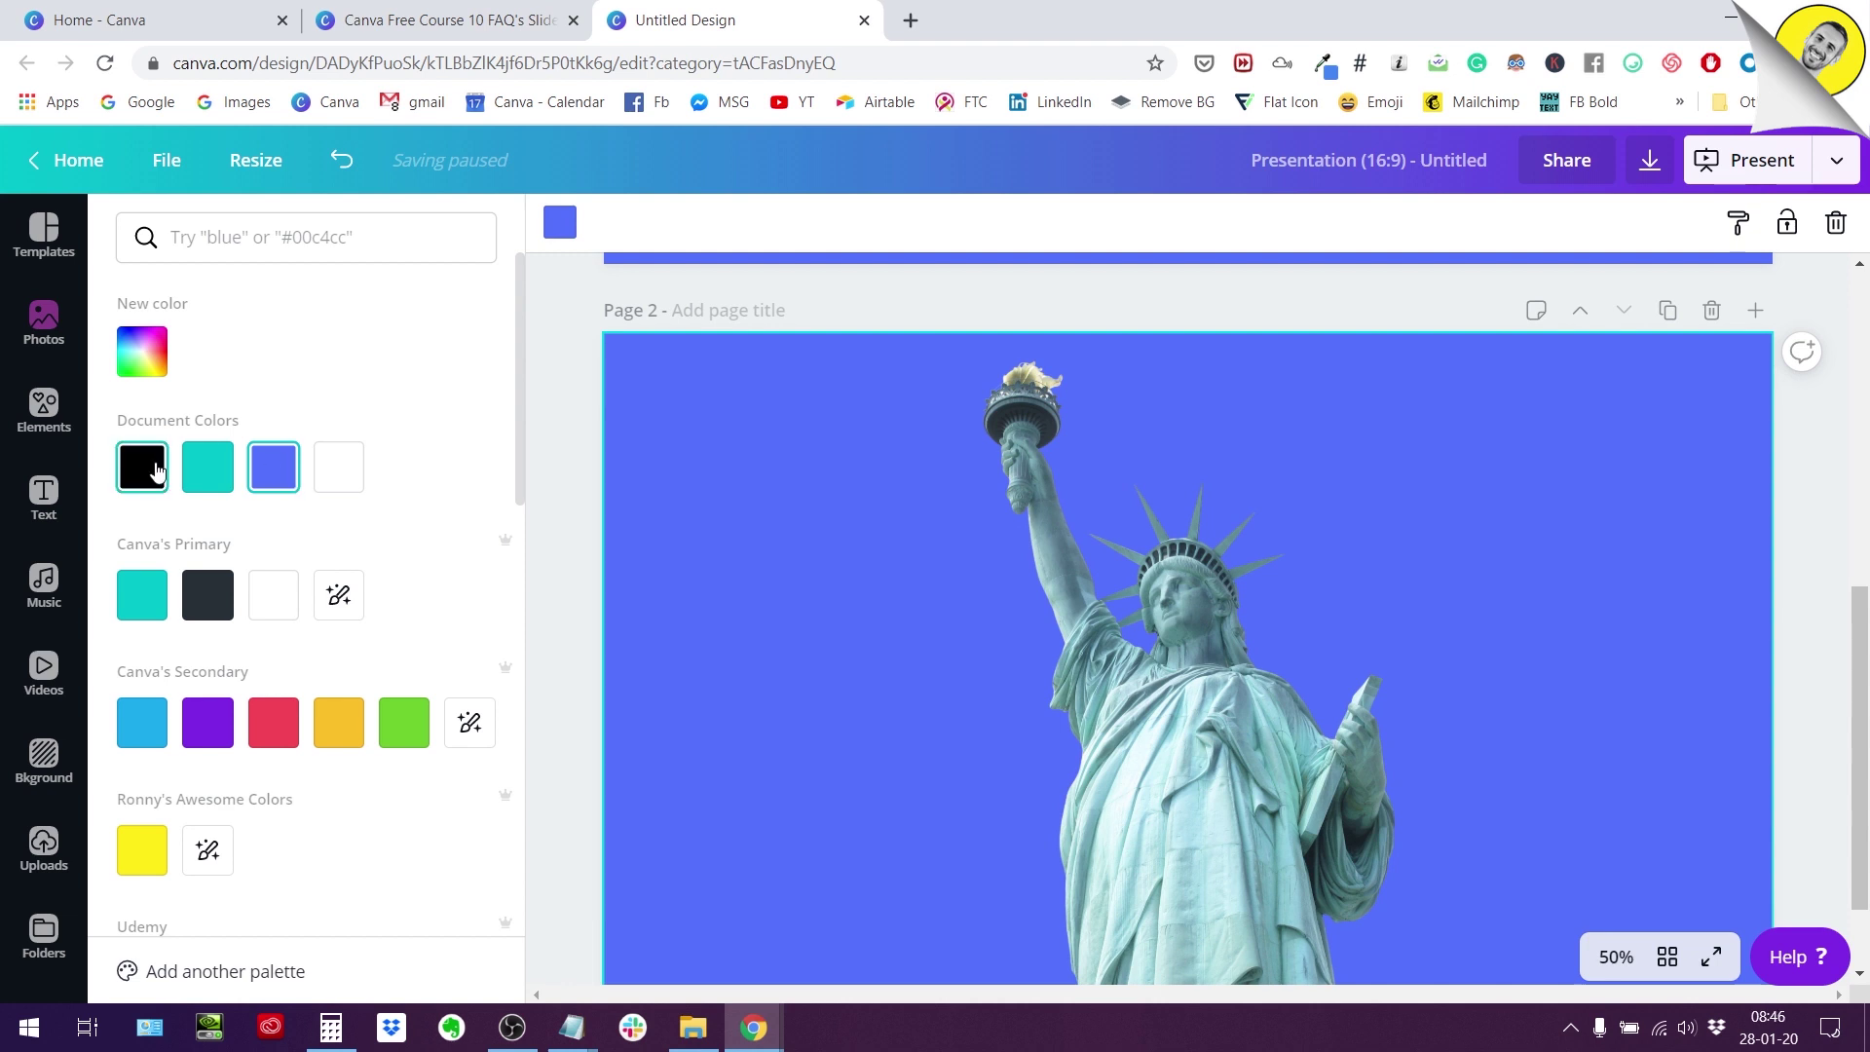
click(155, 471)
scroll(811, 475, down, 1)
scroll(810, 475, up, 1)
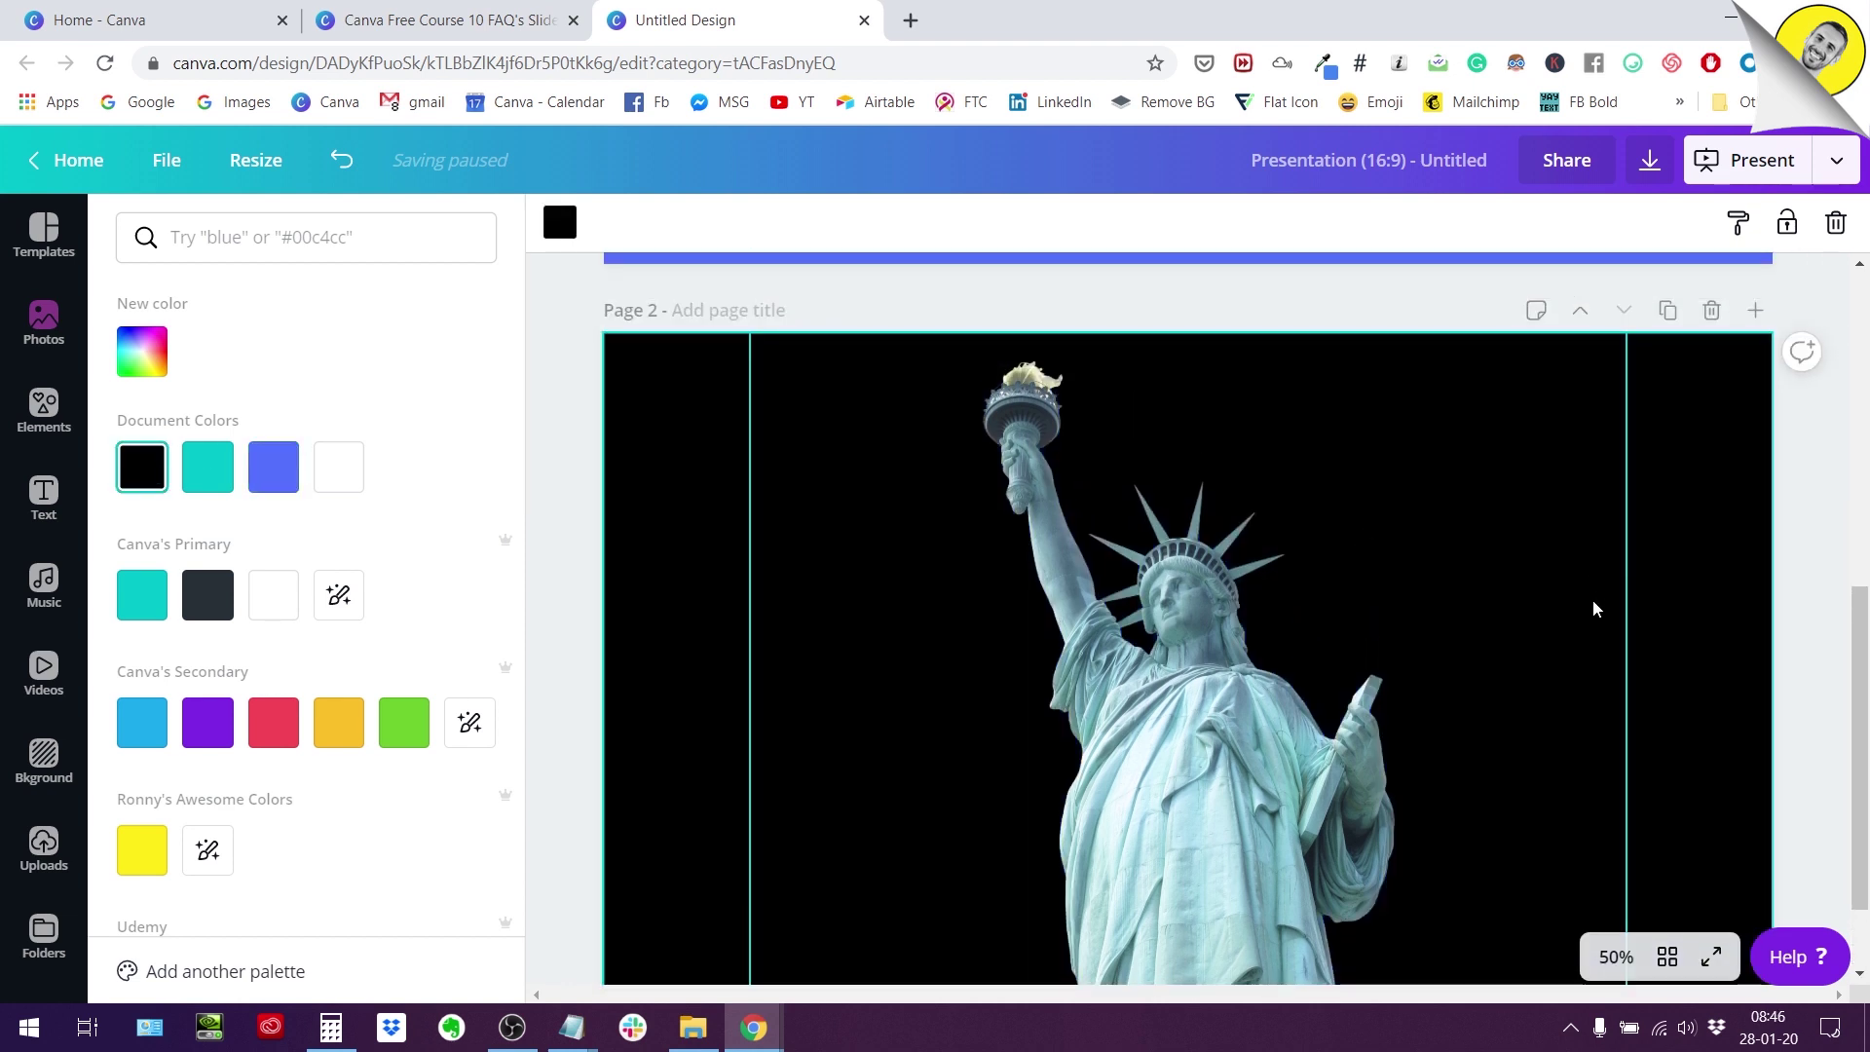
scroll(1592, 604, down, 1)
scroll(1606, 691, up, 1)
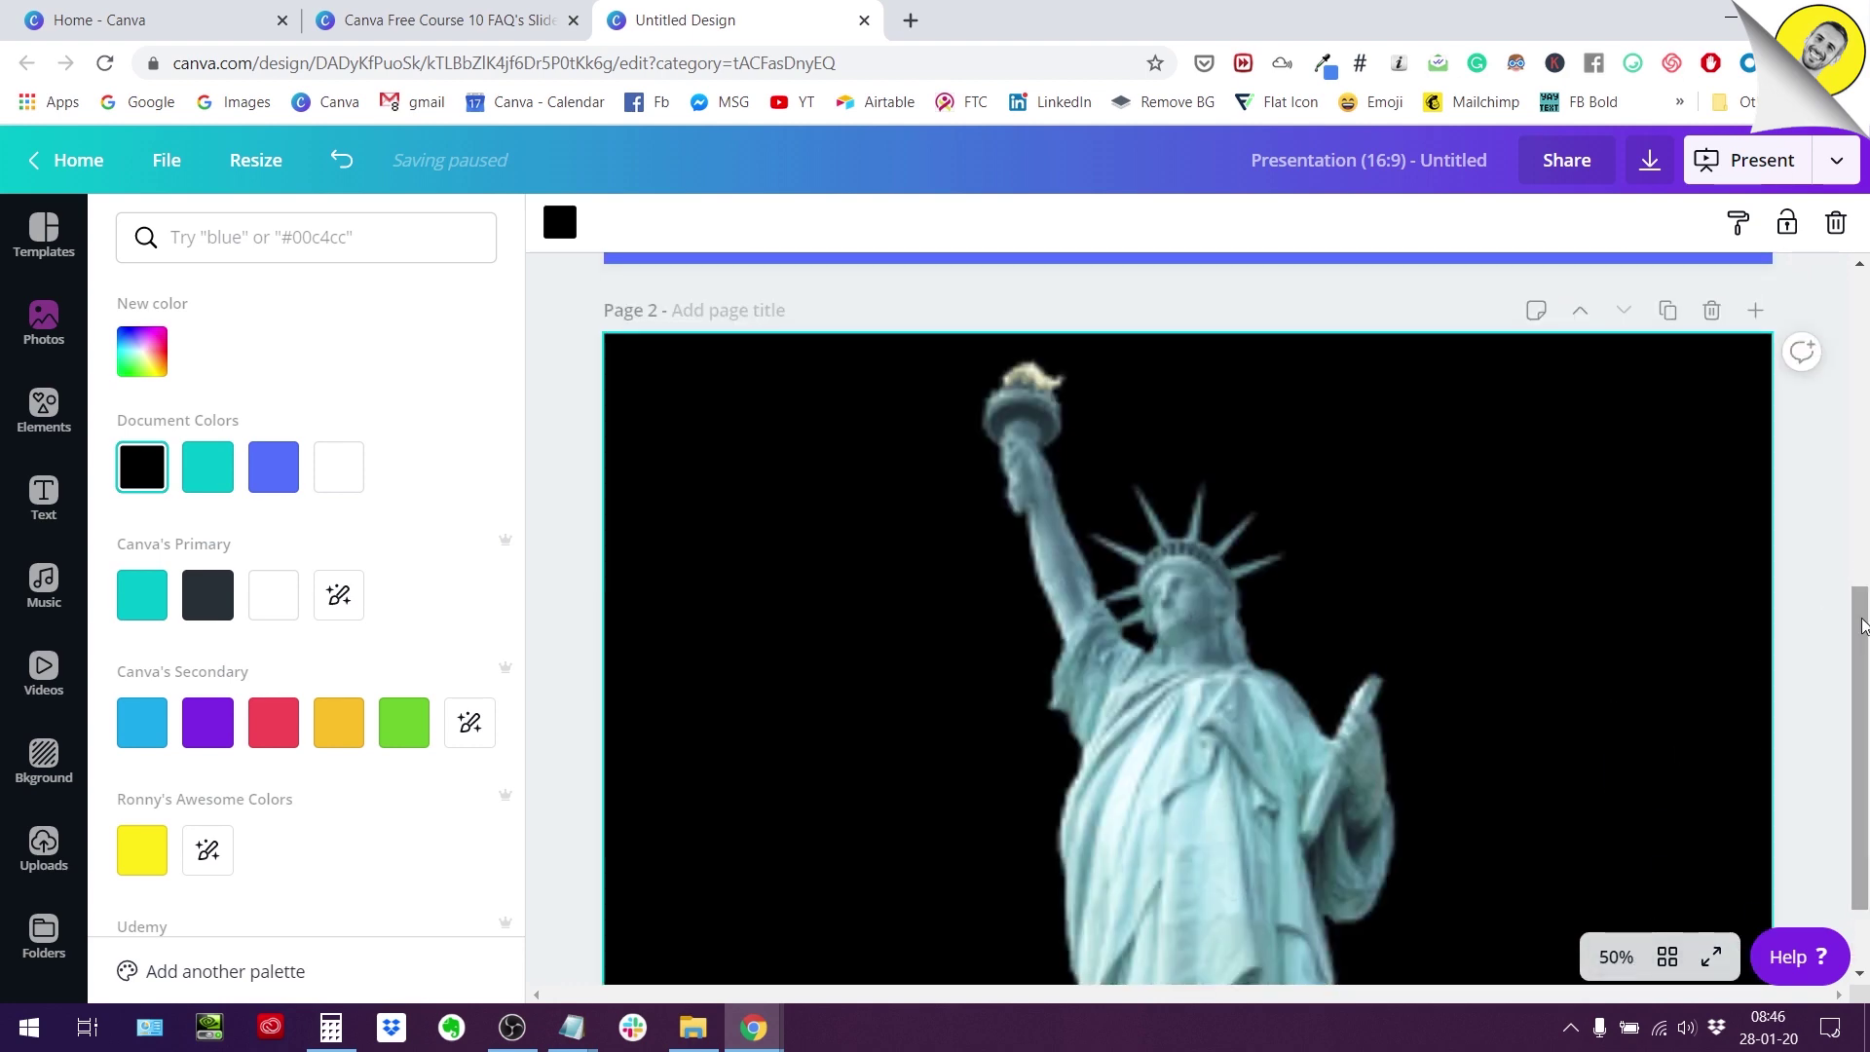
scroll(1734, 579, down, 1)
click(1734, 580)
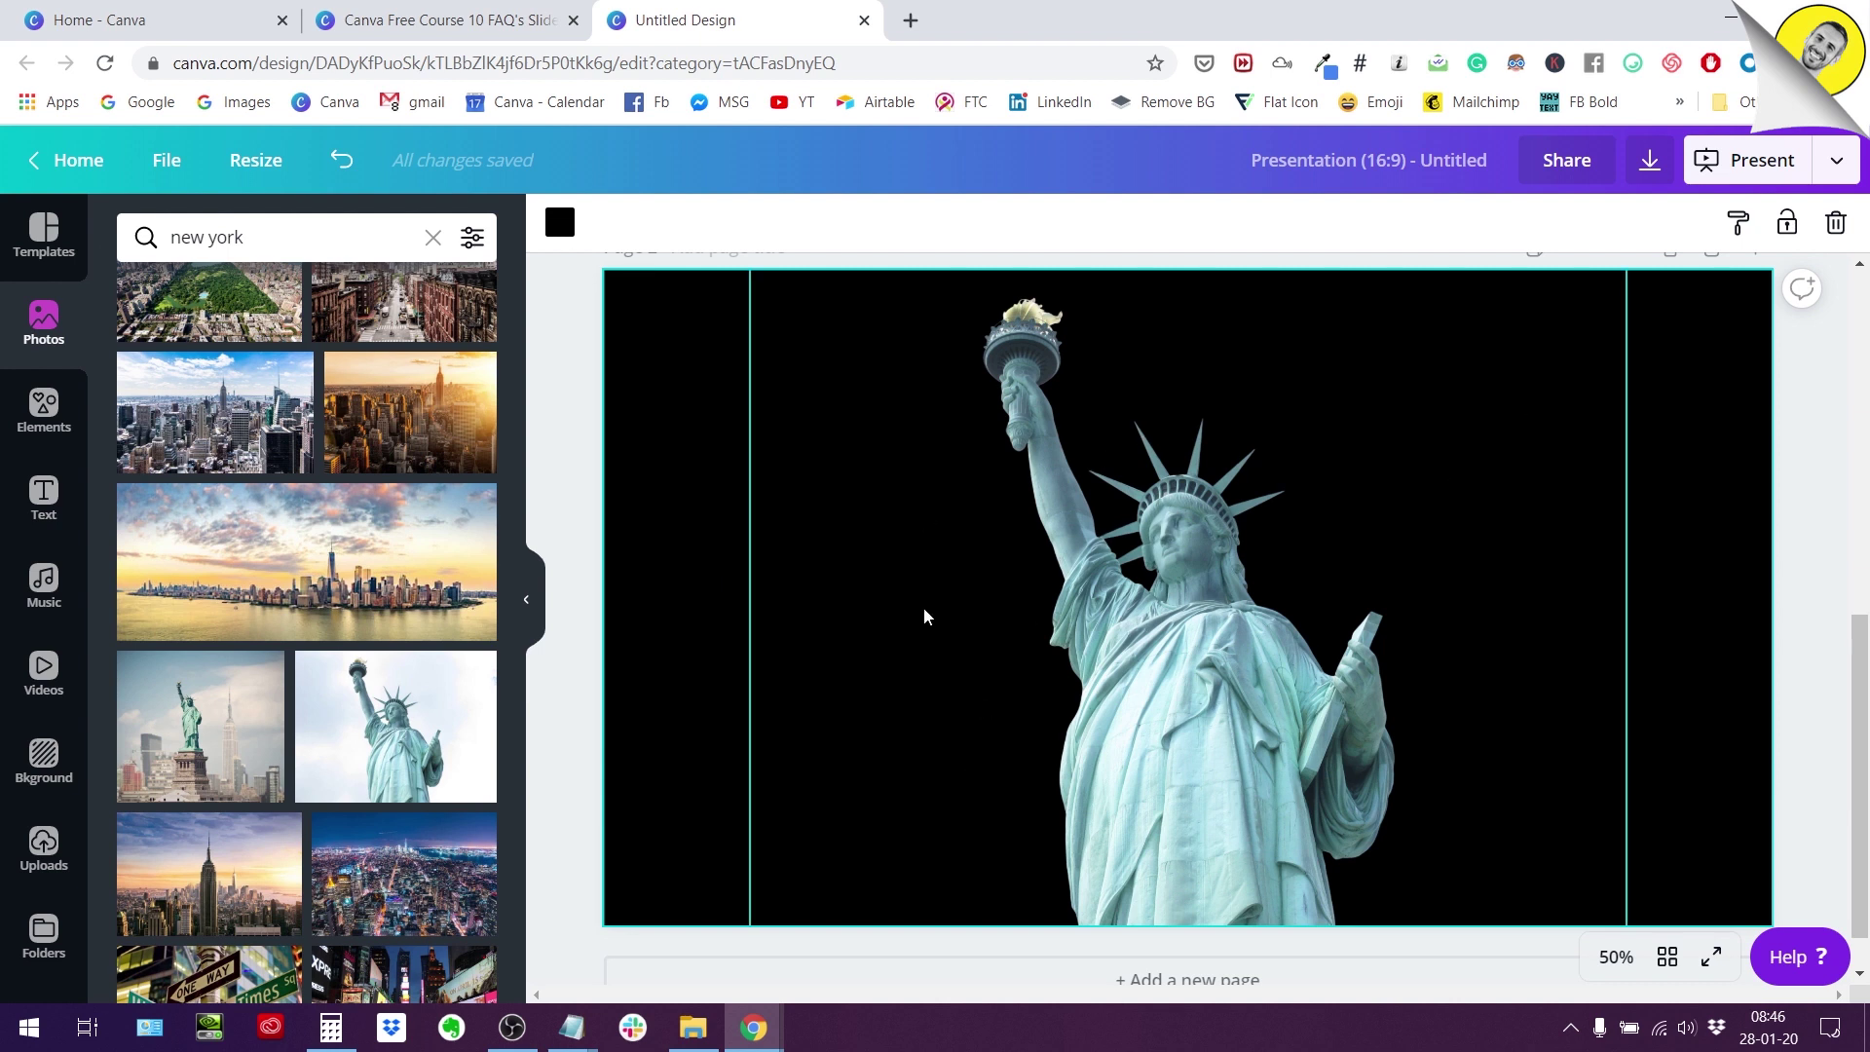
scroll(924, 616, up, 2)
scroll(924, 616, down, 2)
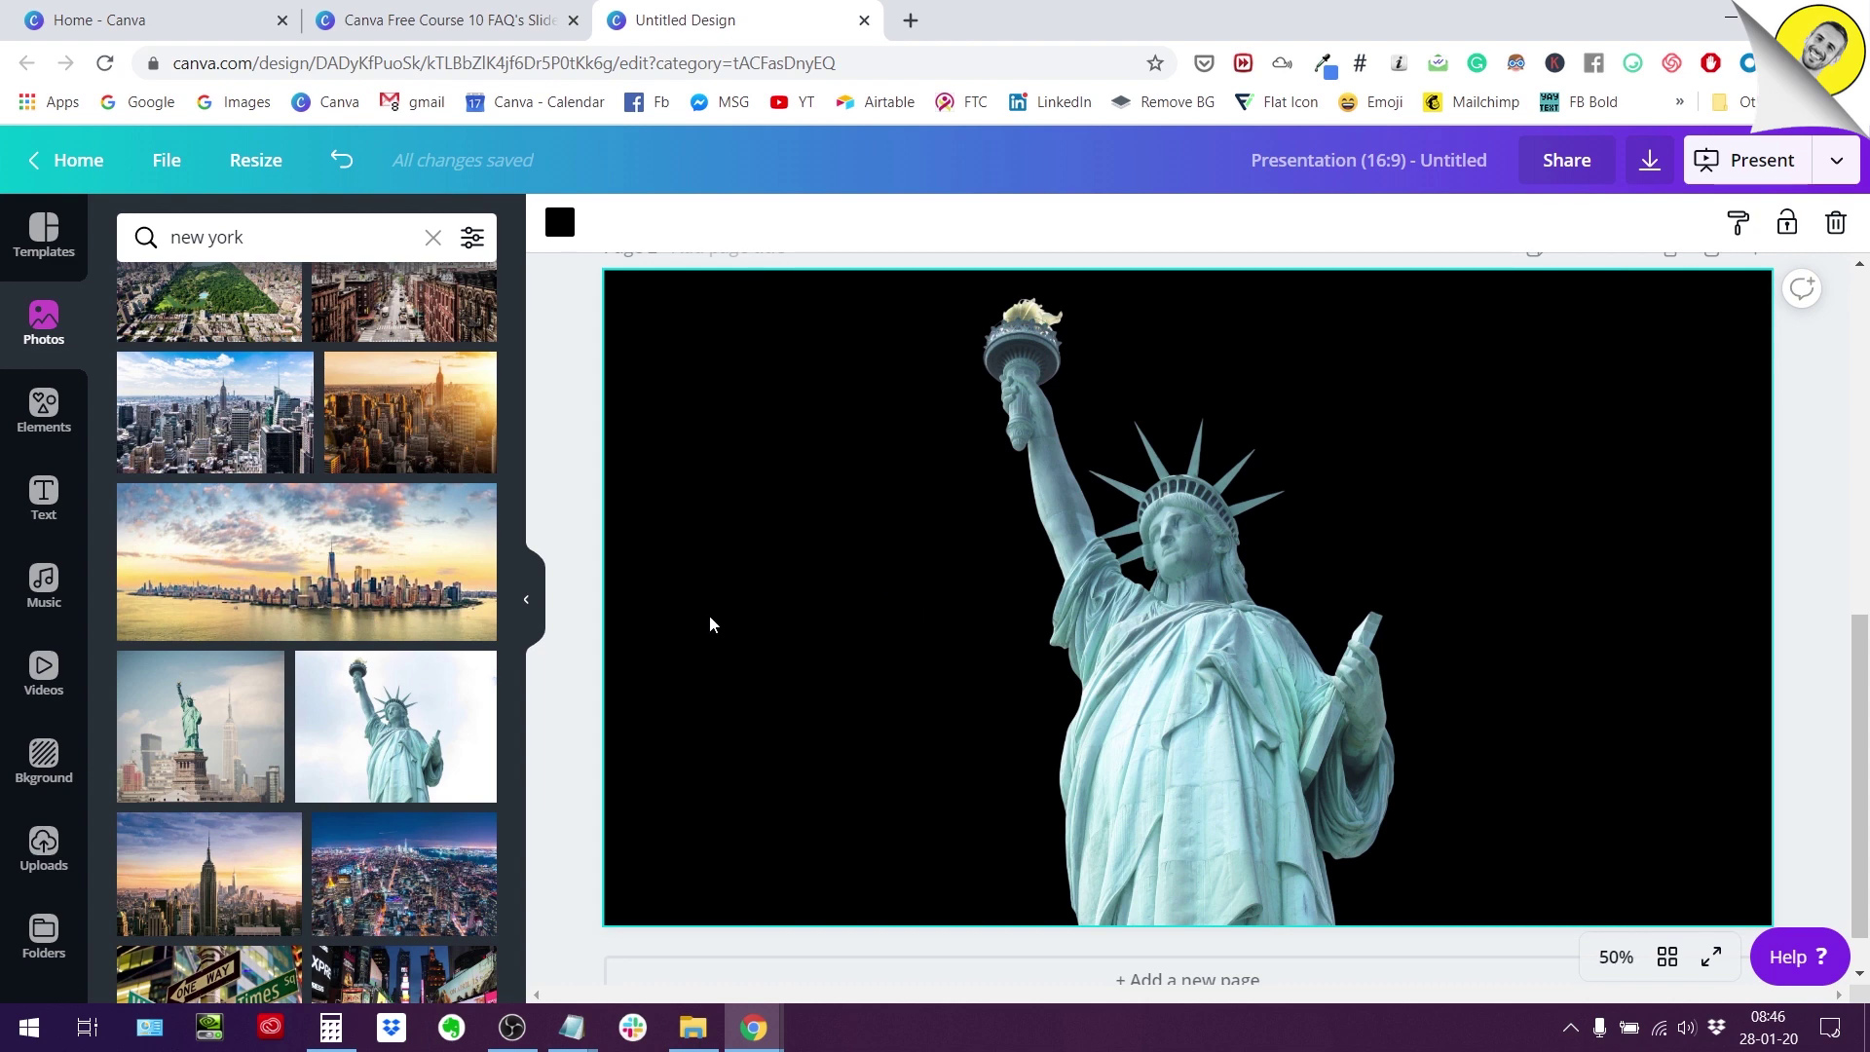
scroll(710, 623, up, 2)
scroll(710, 623, down, 2)
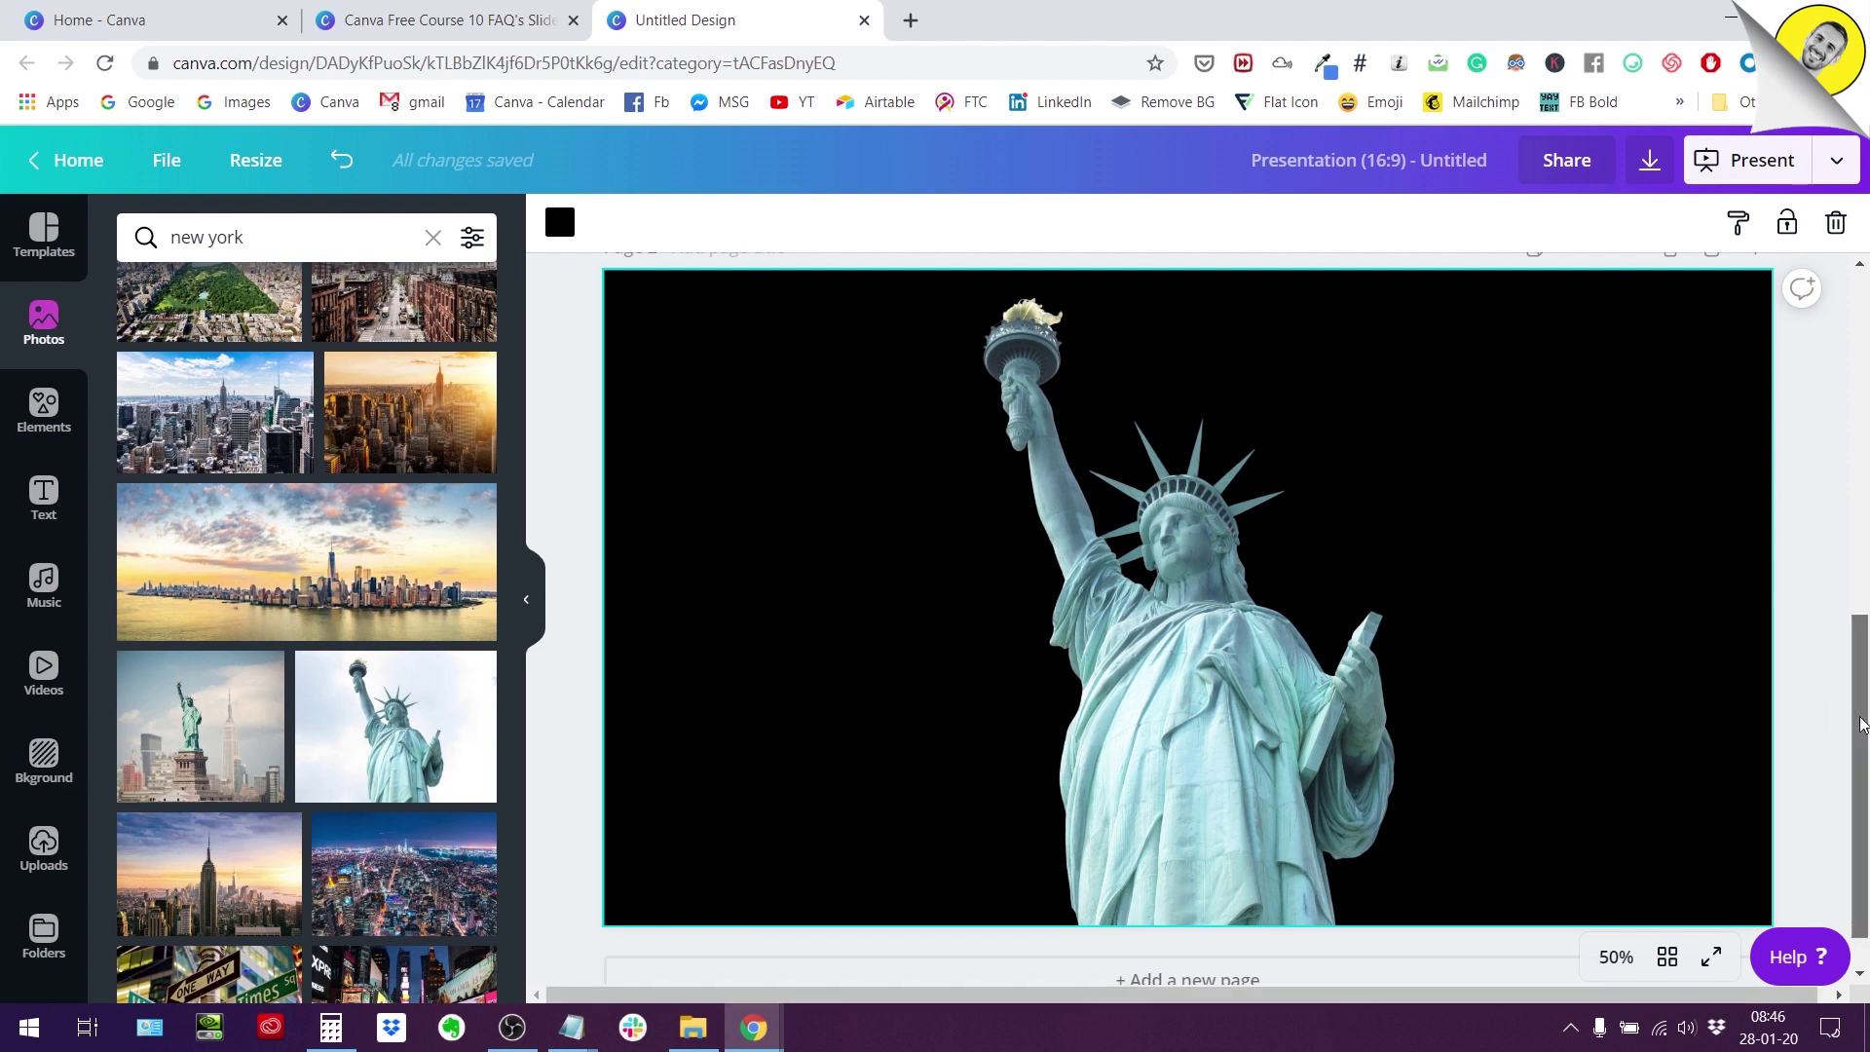
drag(1861, 726, 1863, 709)
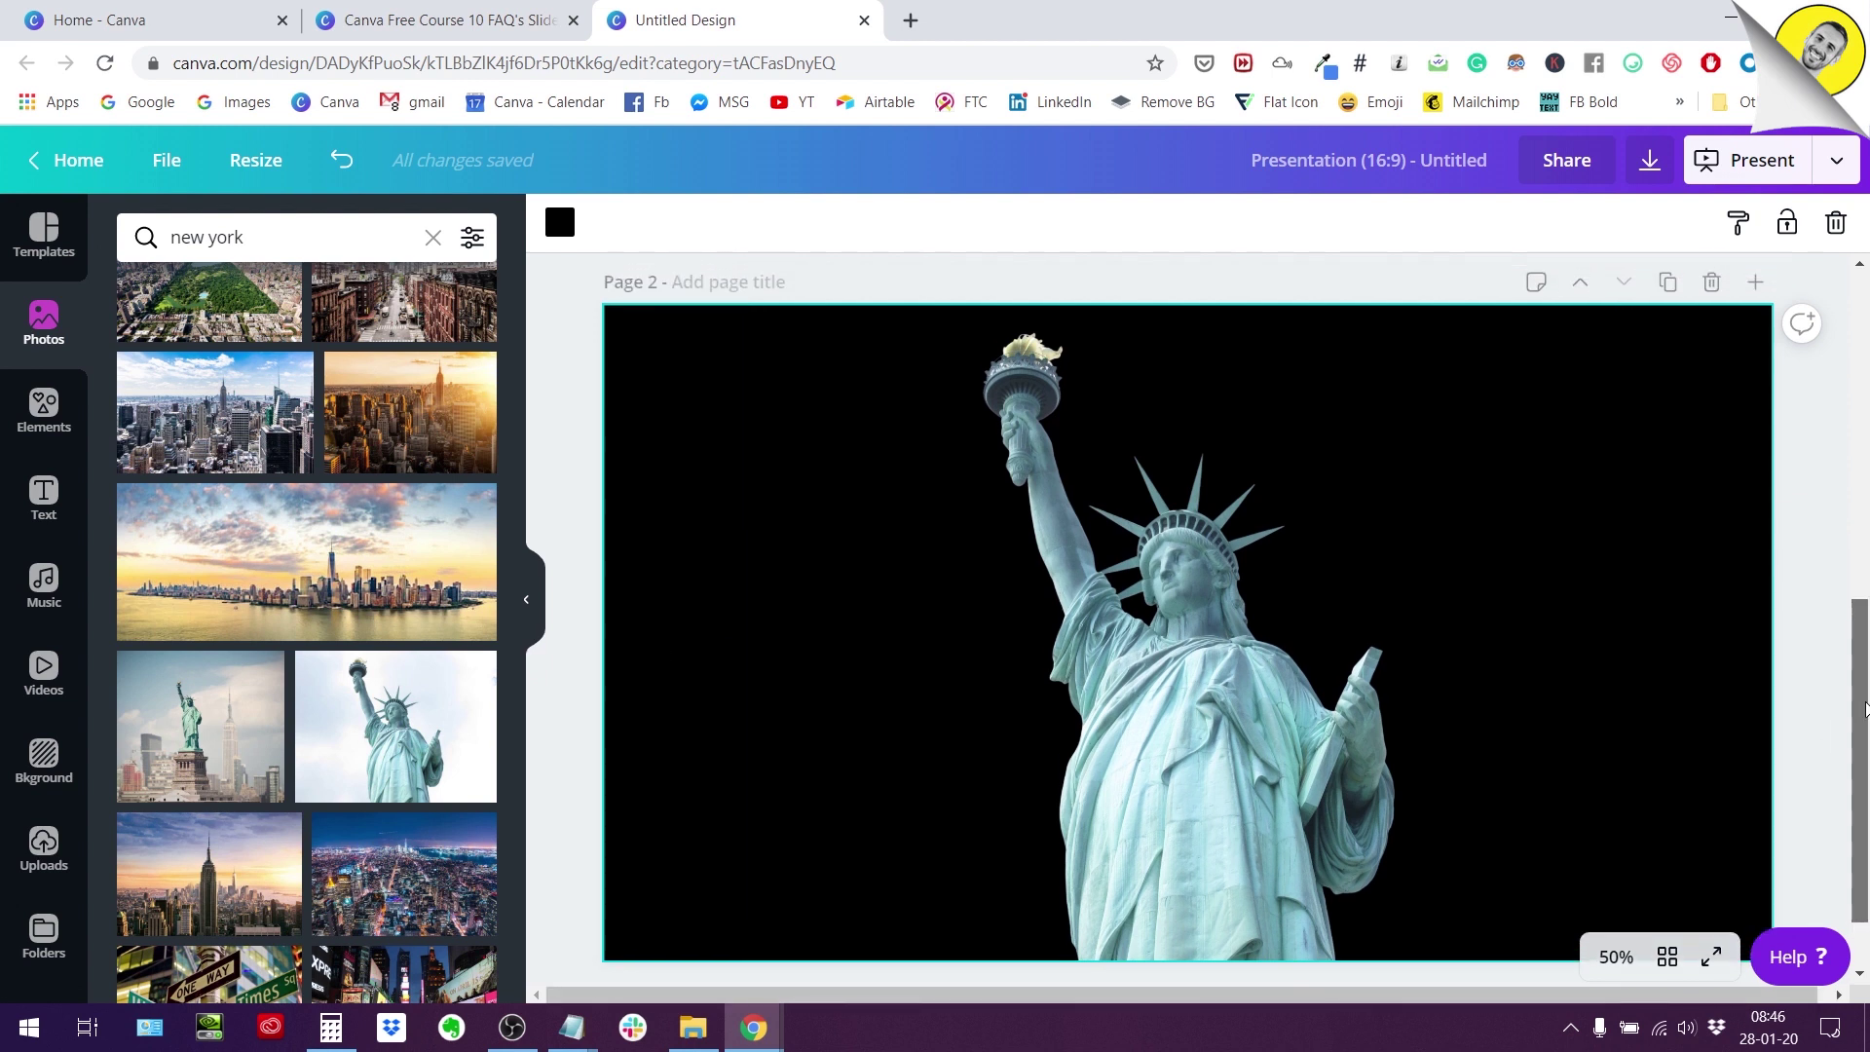
drag(1862, 709, 1863, 715)
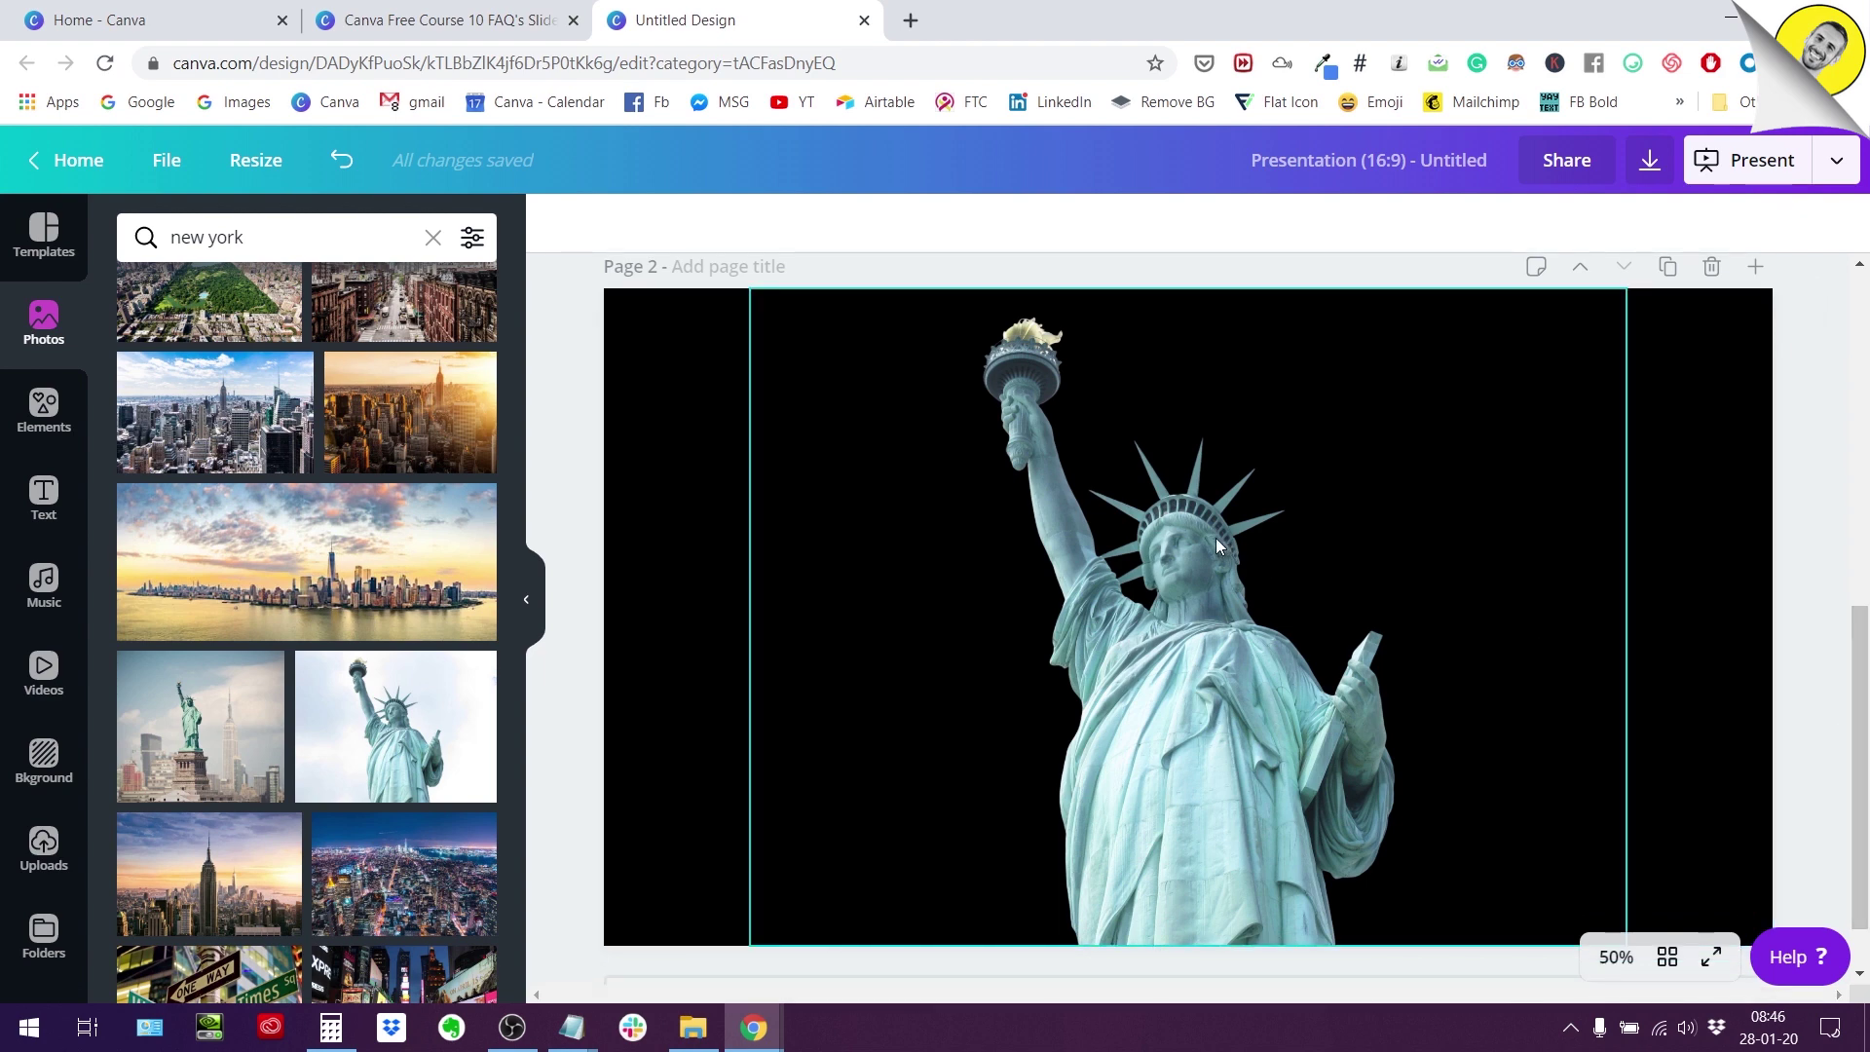
Duplicate the statue cut-out and position the copy just right of the original.
click(674, 552)
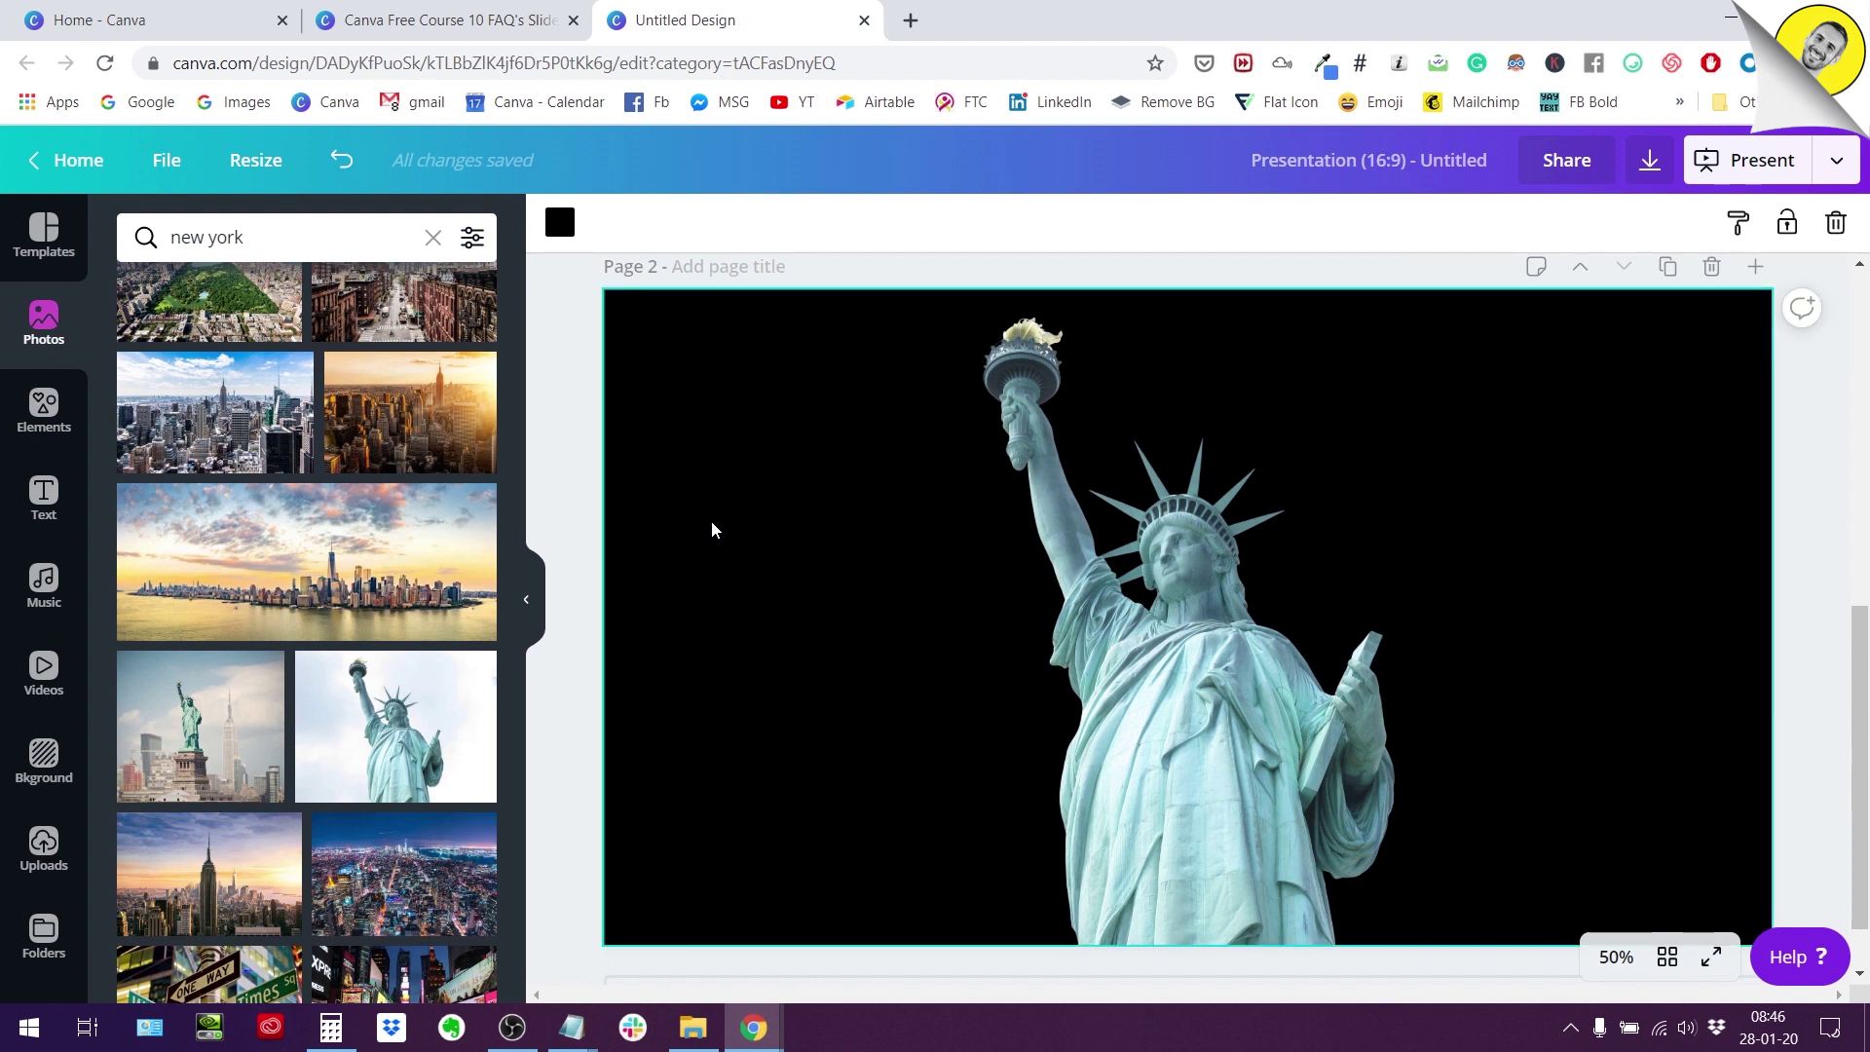
click(1170, 701)
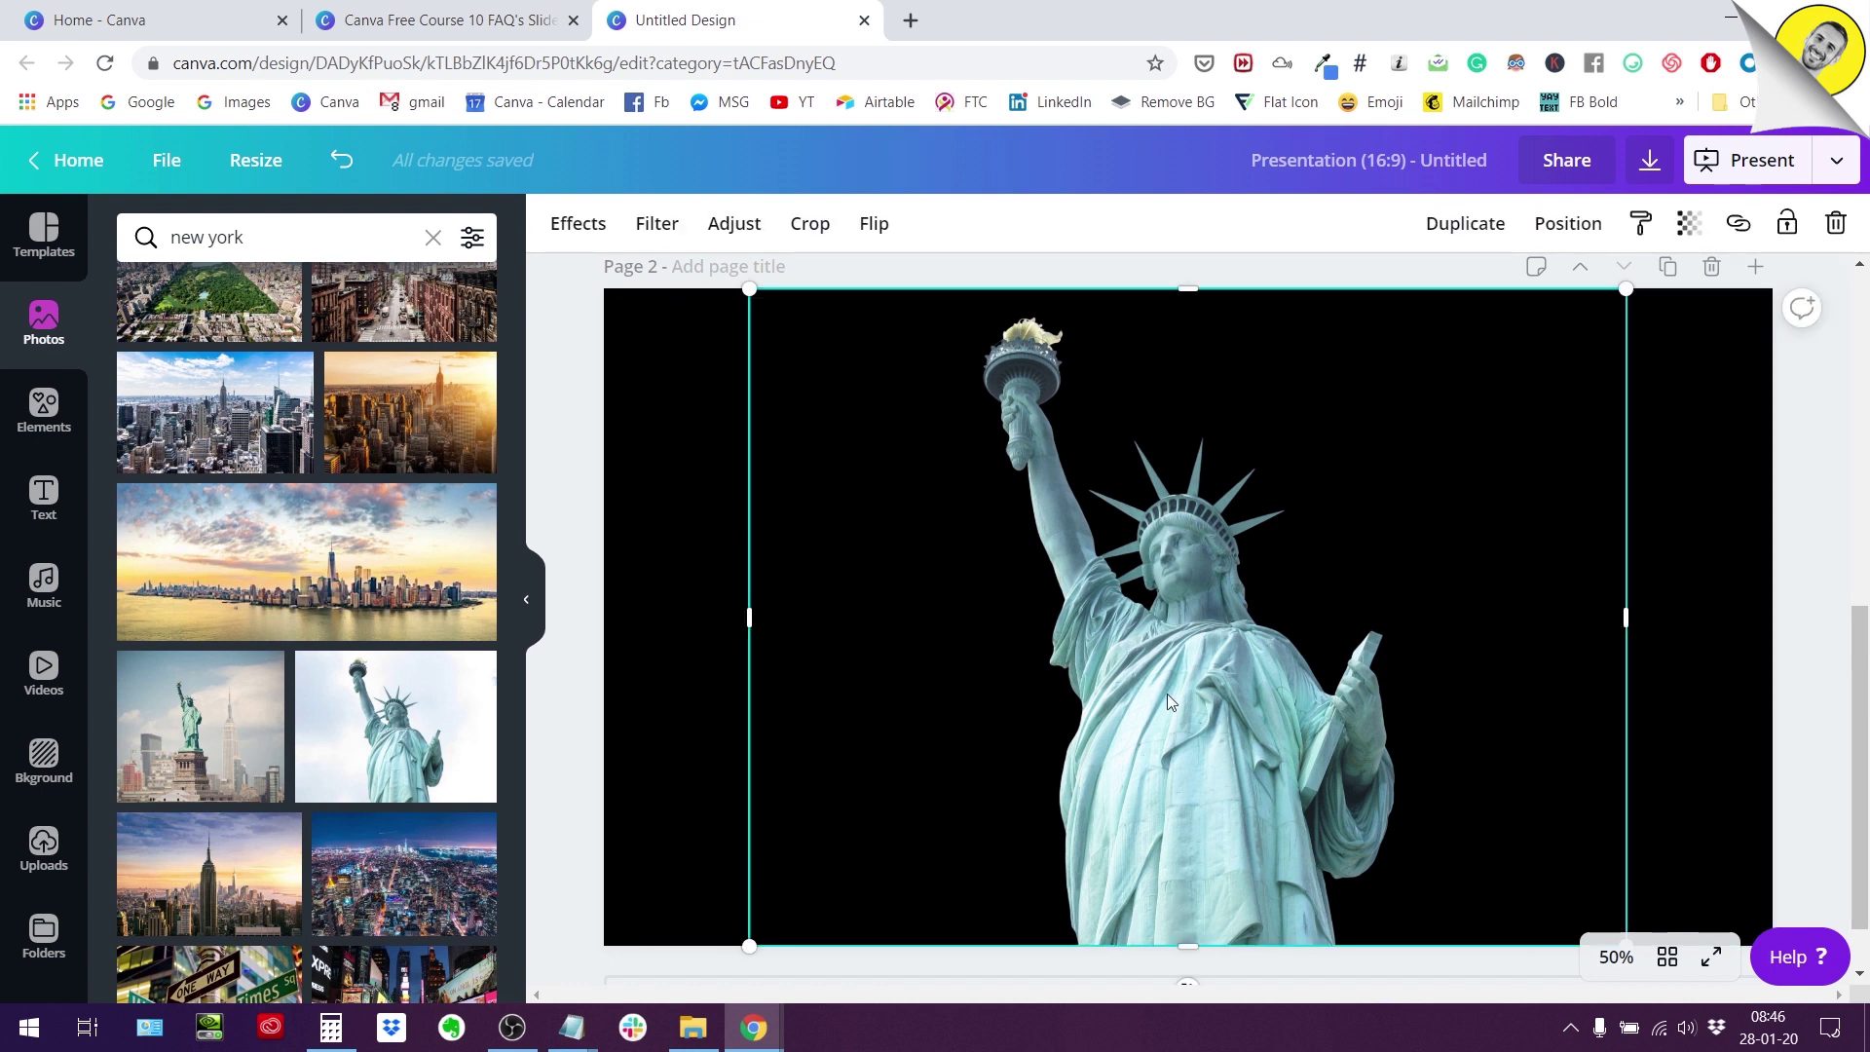
click(1445, 239)
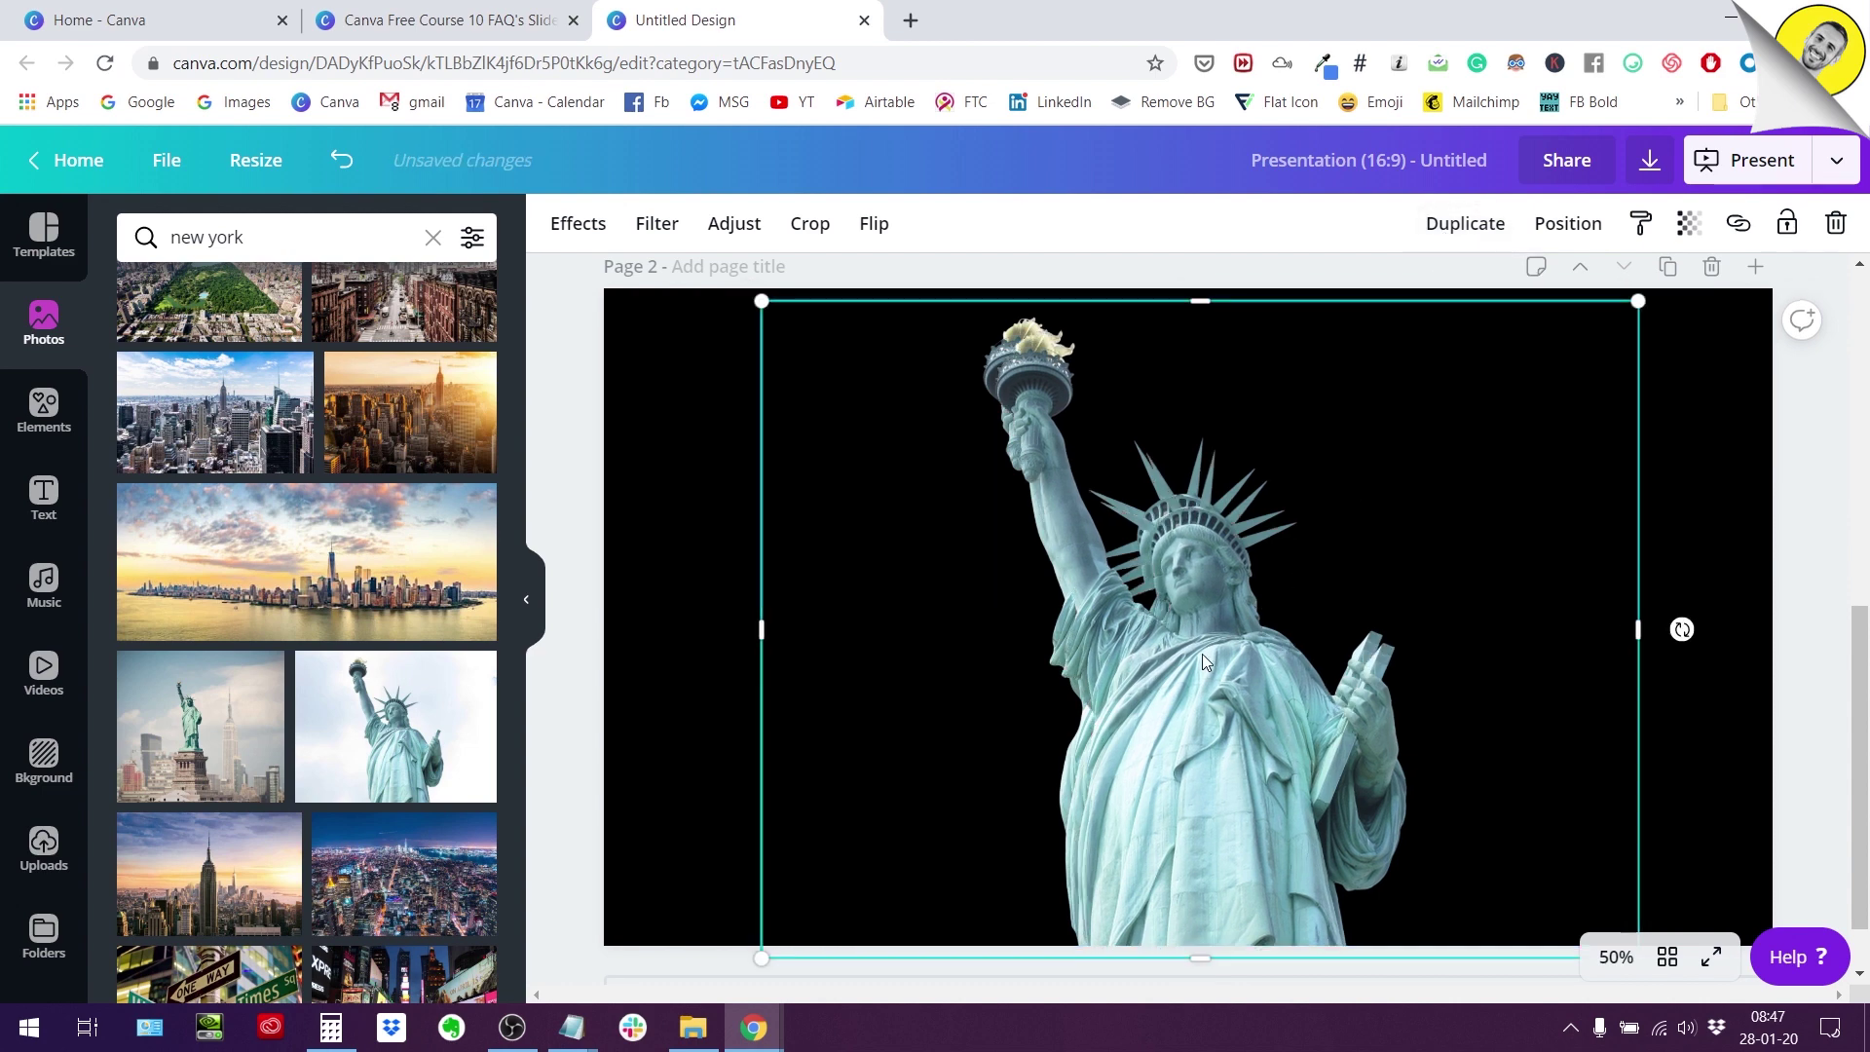
drag(1202, 653, 1385, 634)
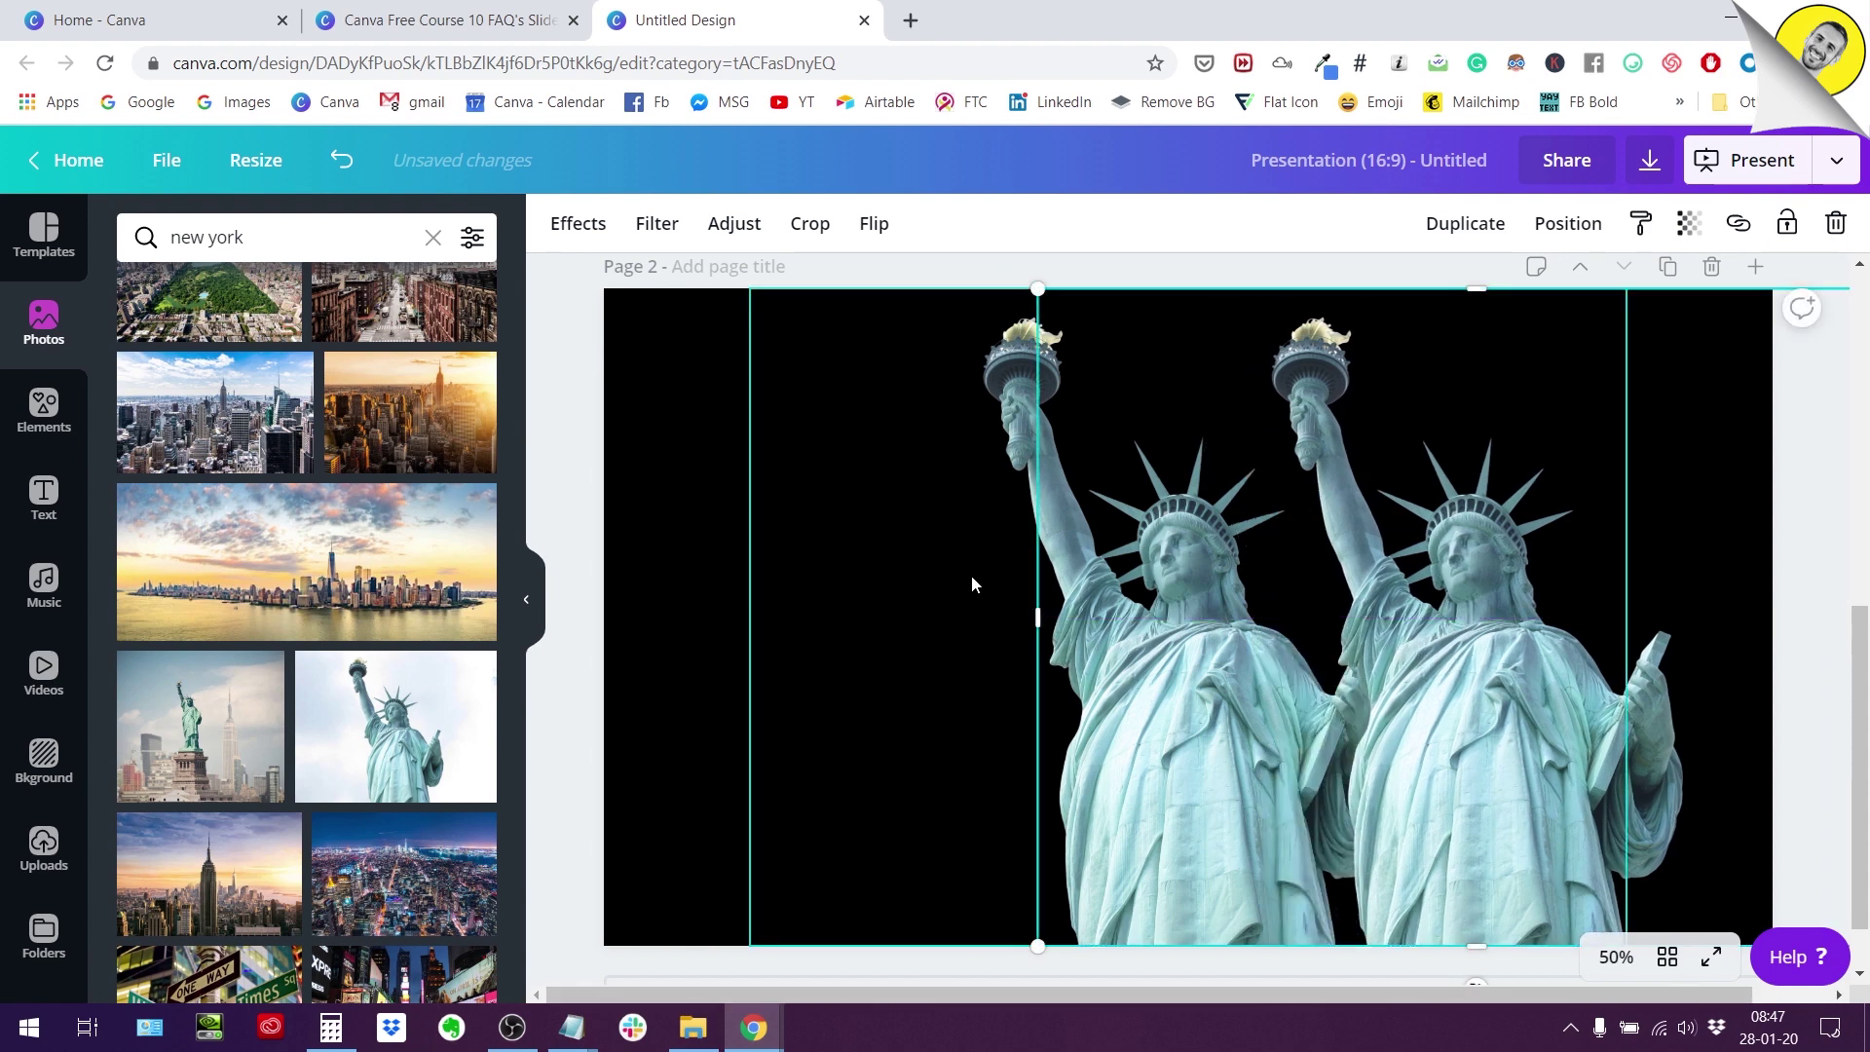
click(658, 481)
click(1499, 705)
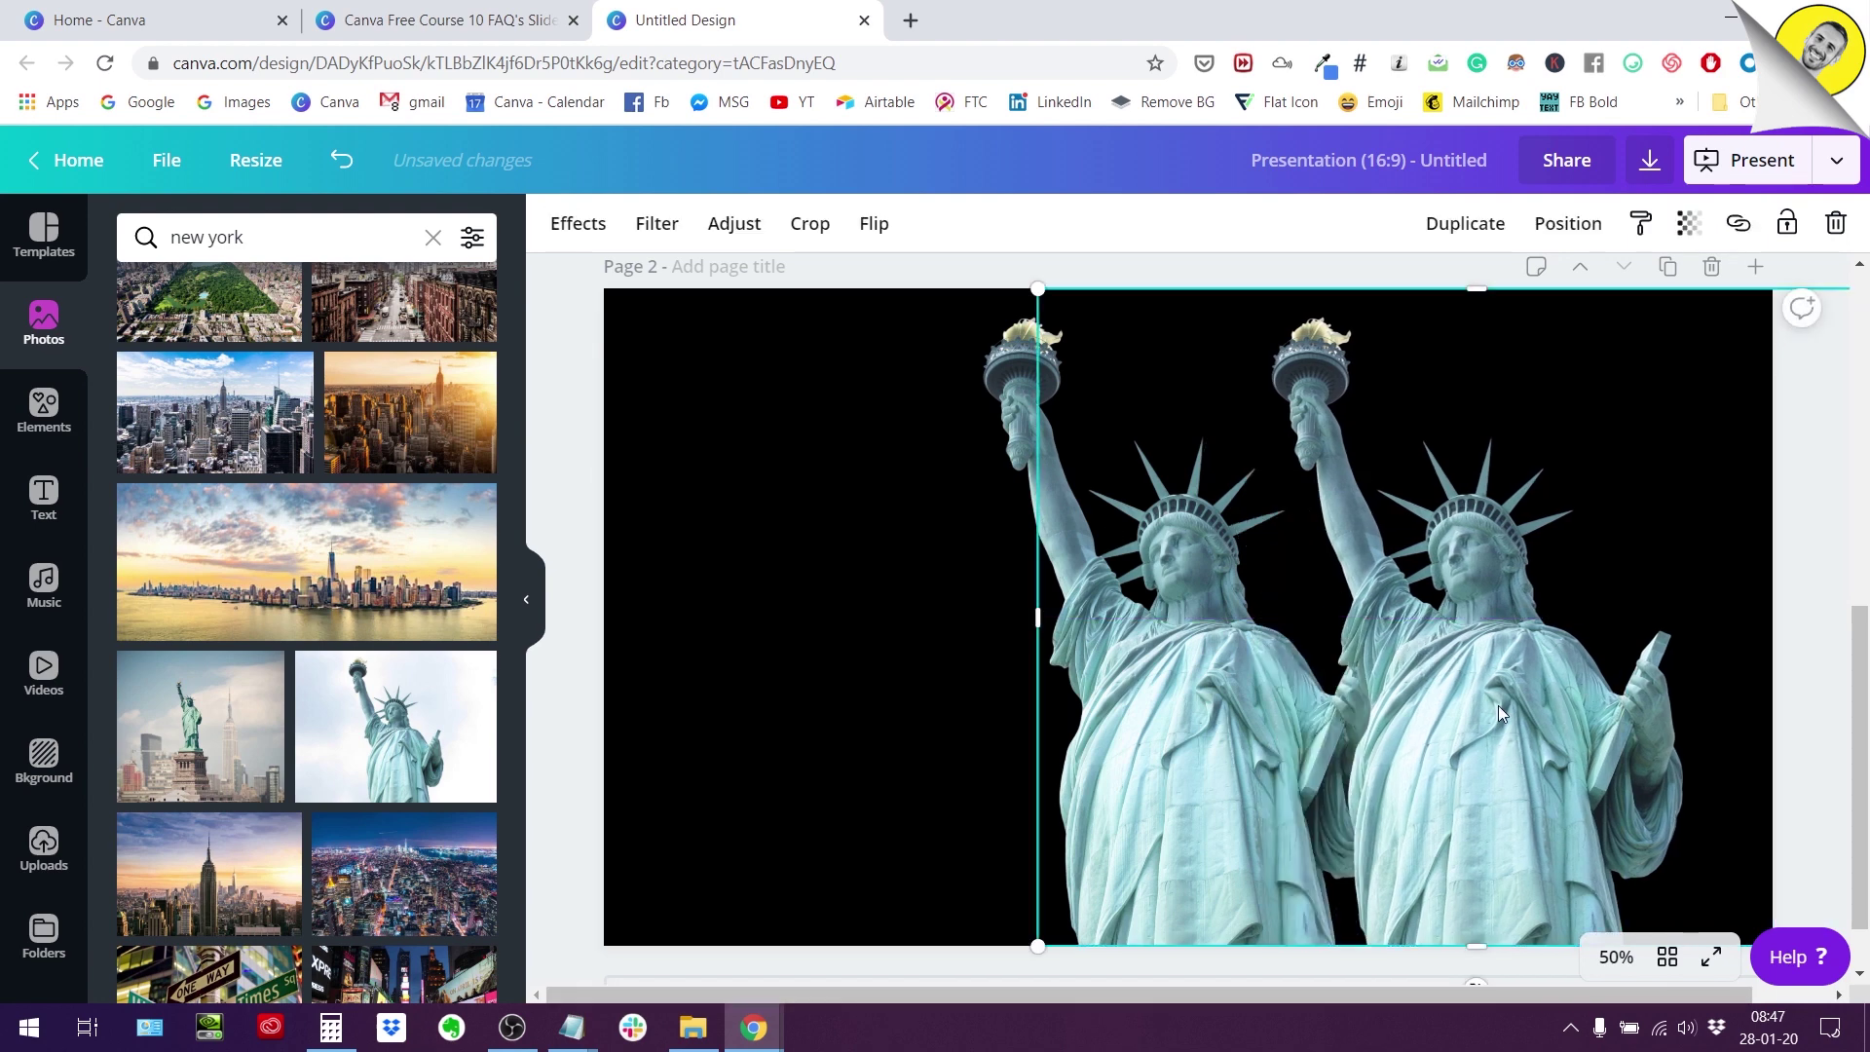
mouse_move(1497, 705)
mouse_down()
mouse_move(1066, 697)
mouse_move(1507, 689)
mouse_up()
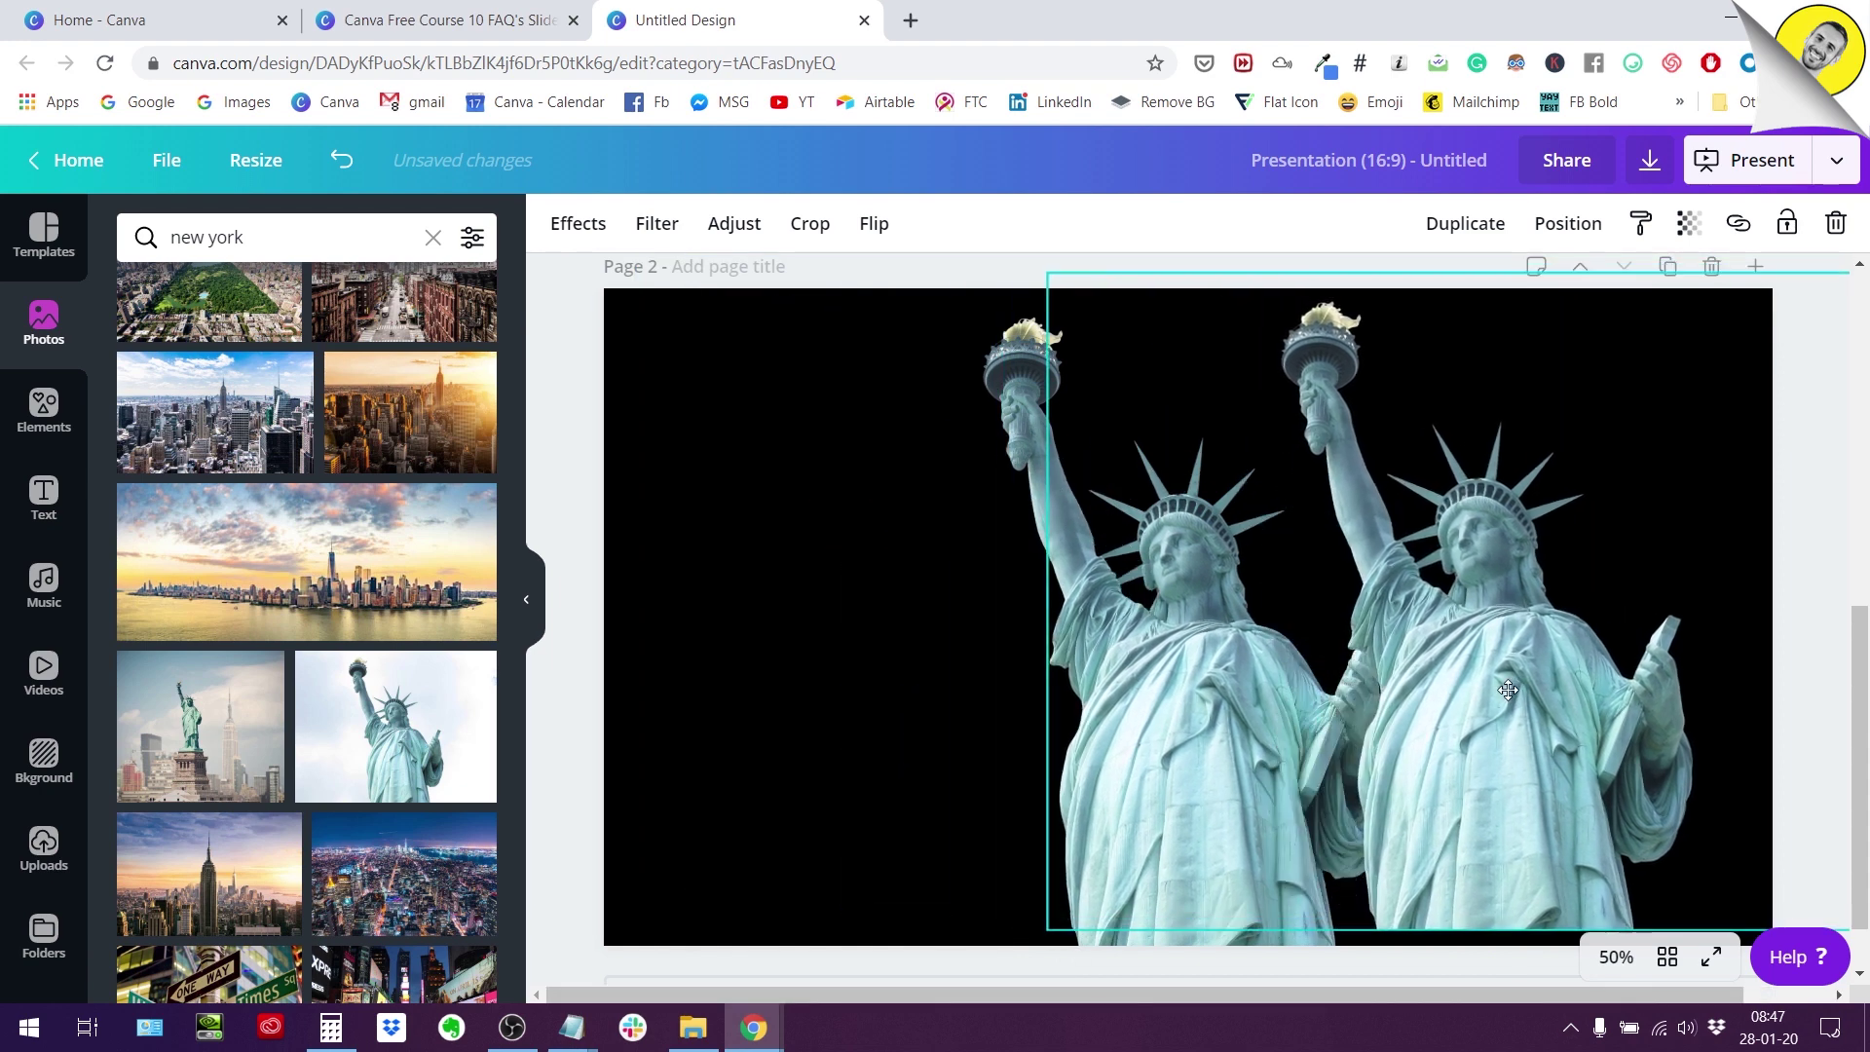
Open Effects for the statue copy and browse the available effects, including Duotone.
click(589, 220)
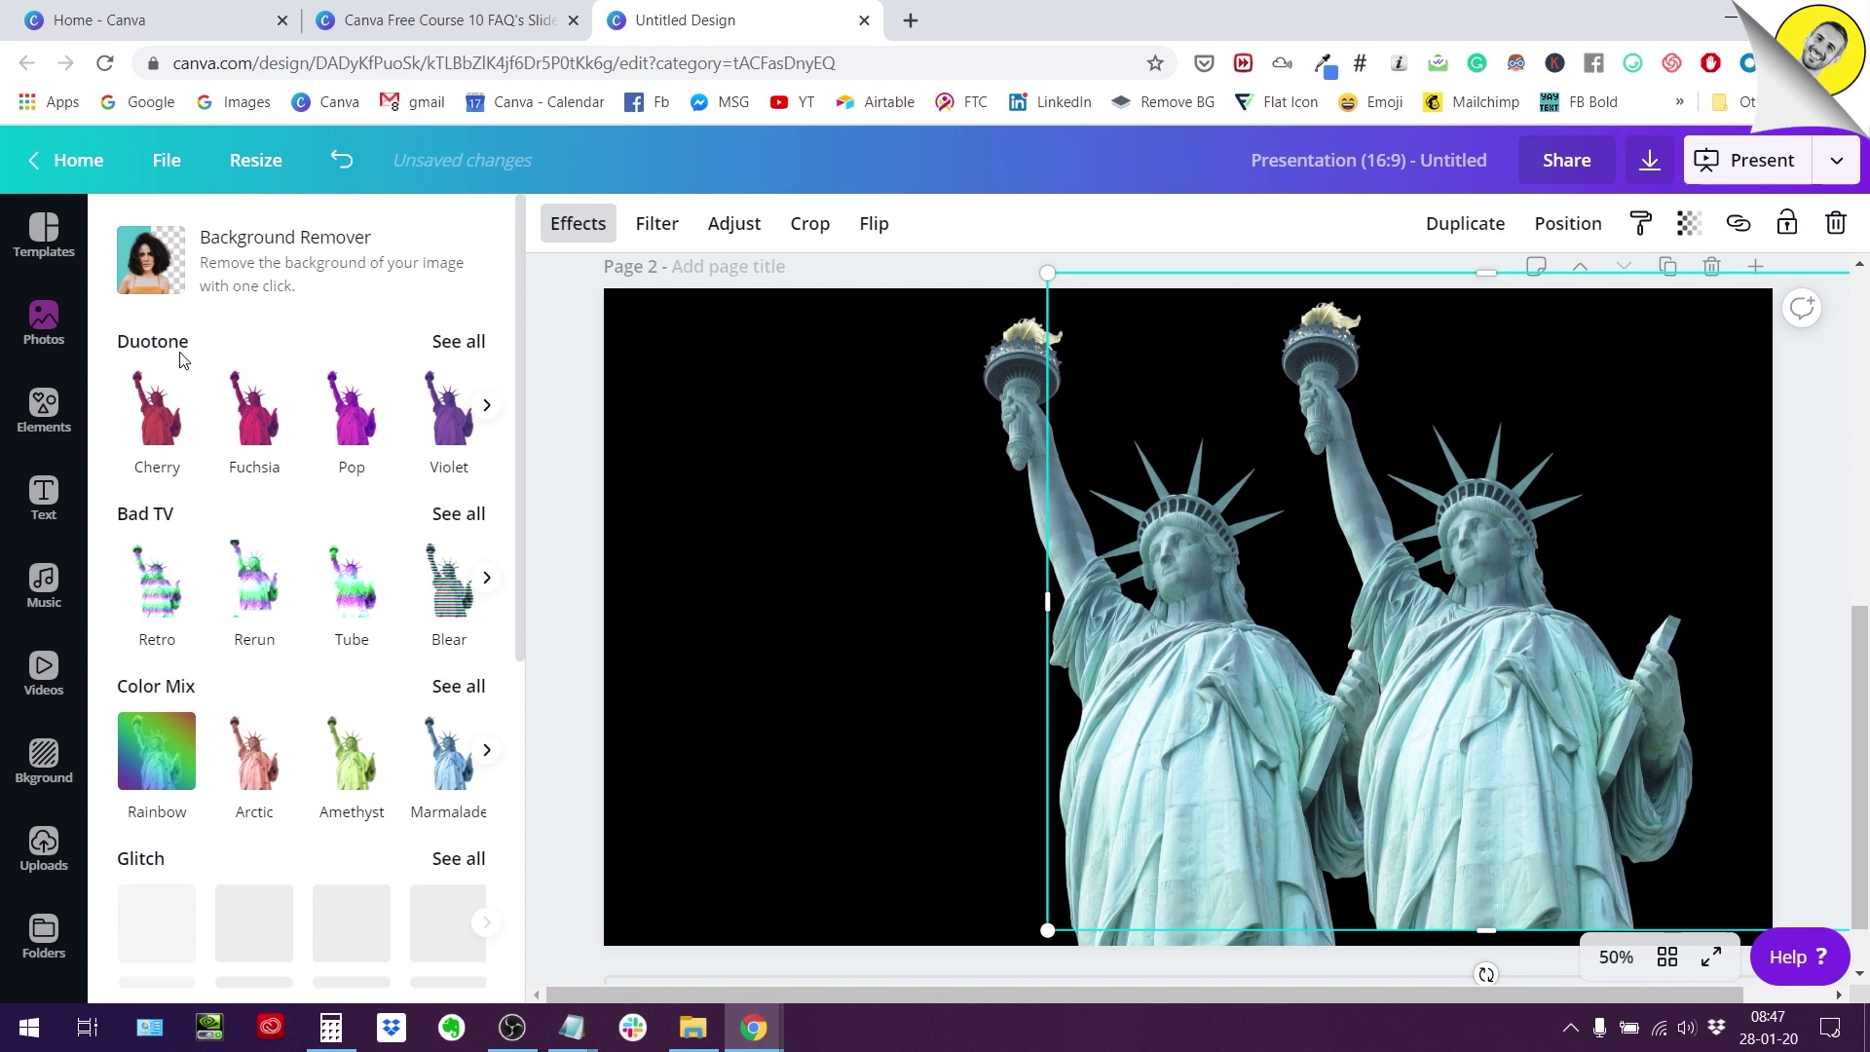
scroll(217, 397, down, 1)
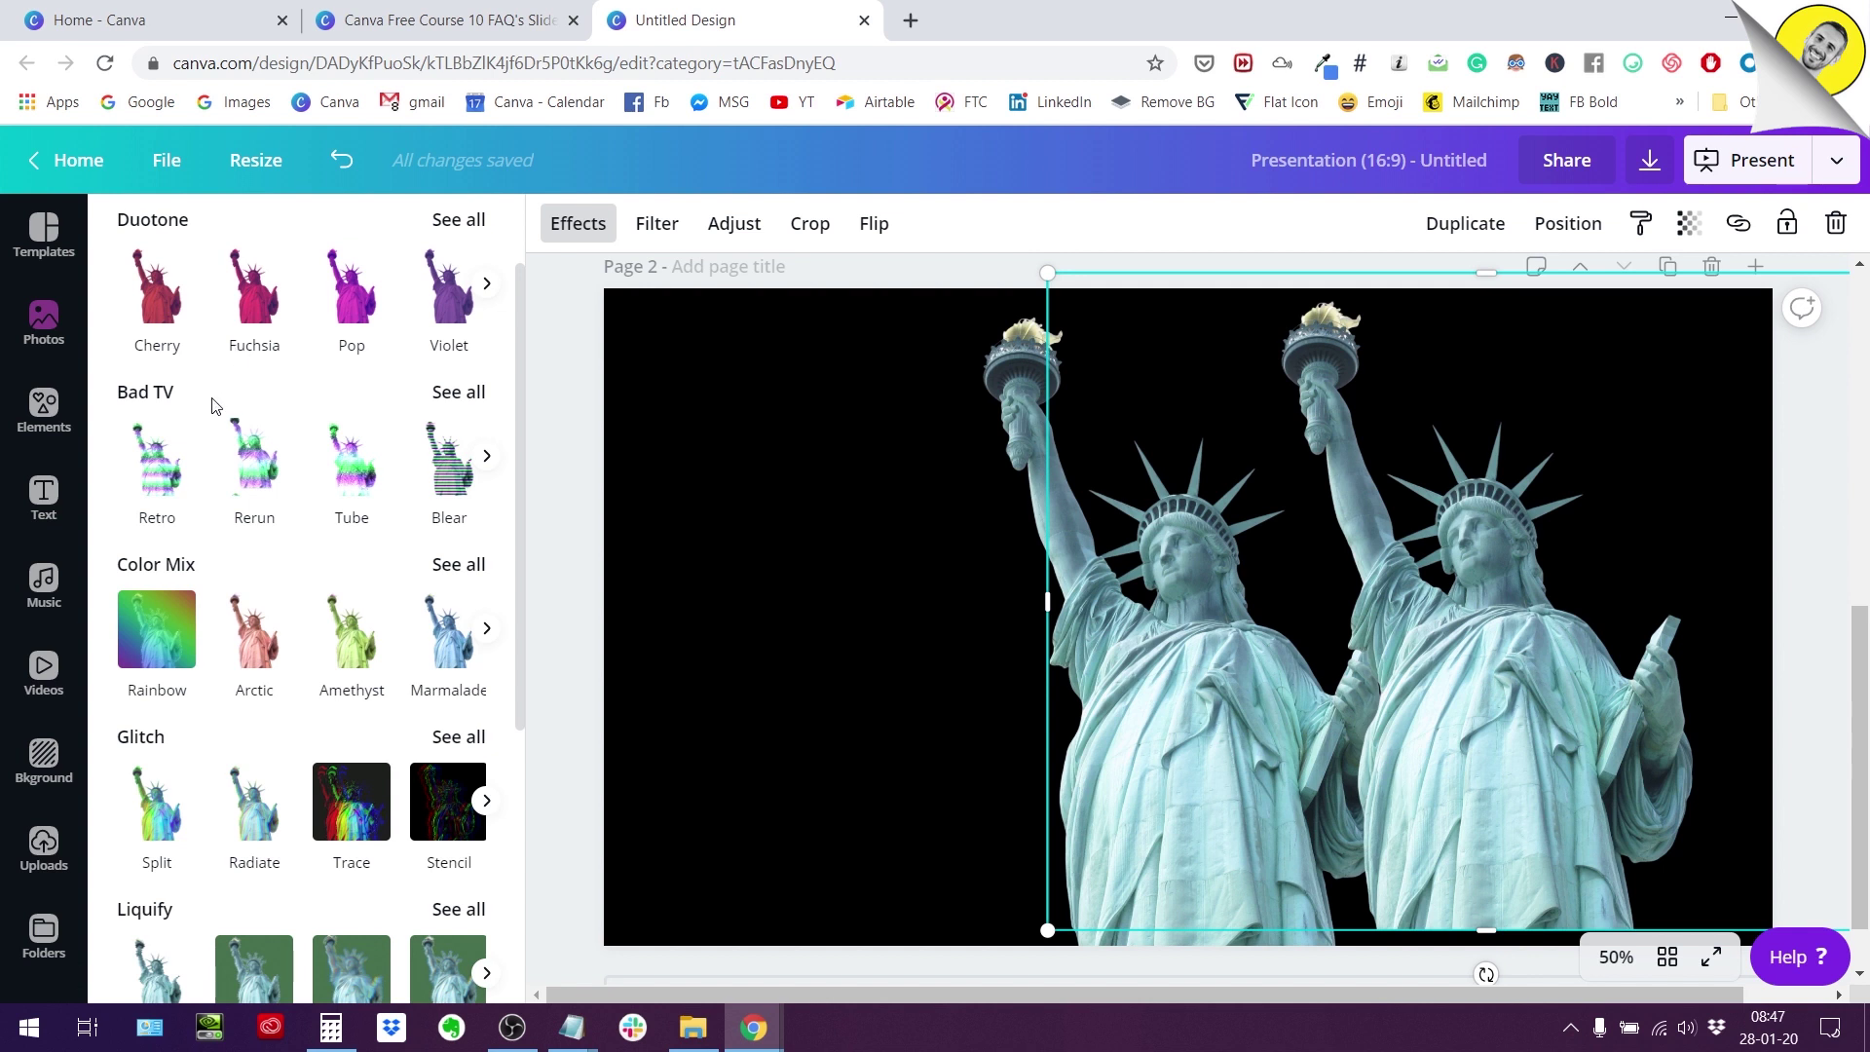
scroll(291, 480, down, 2)
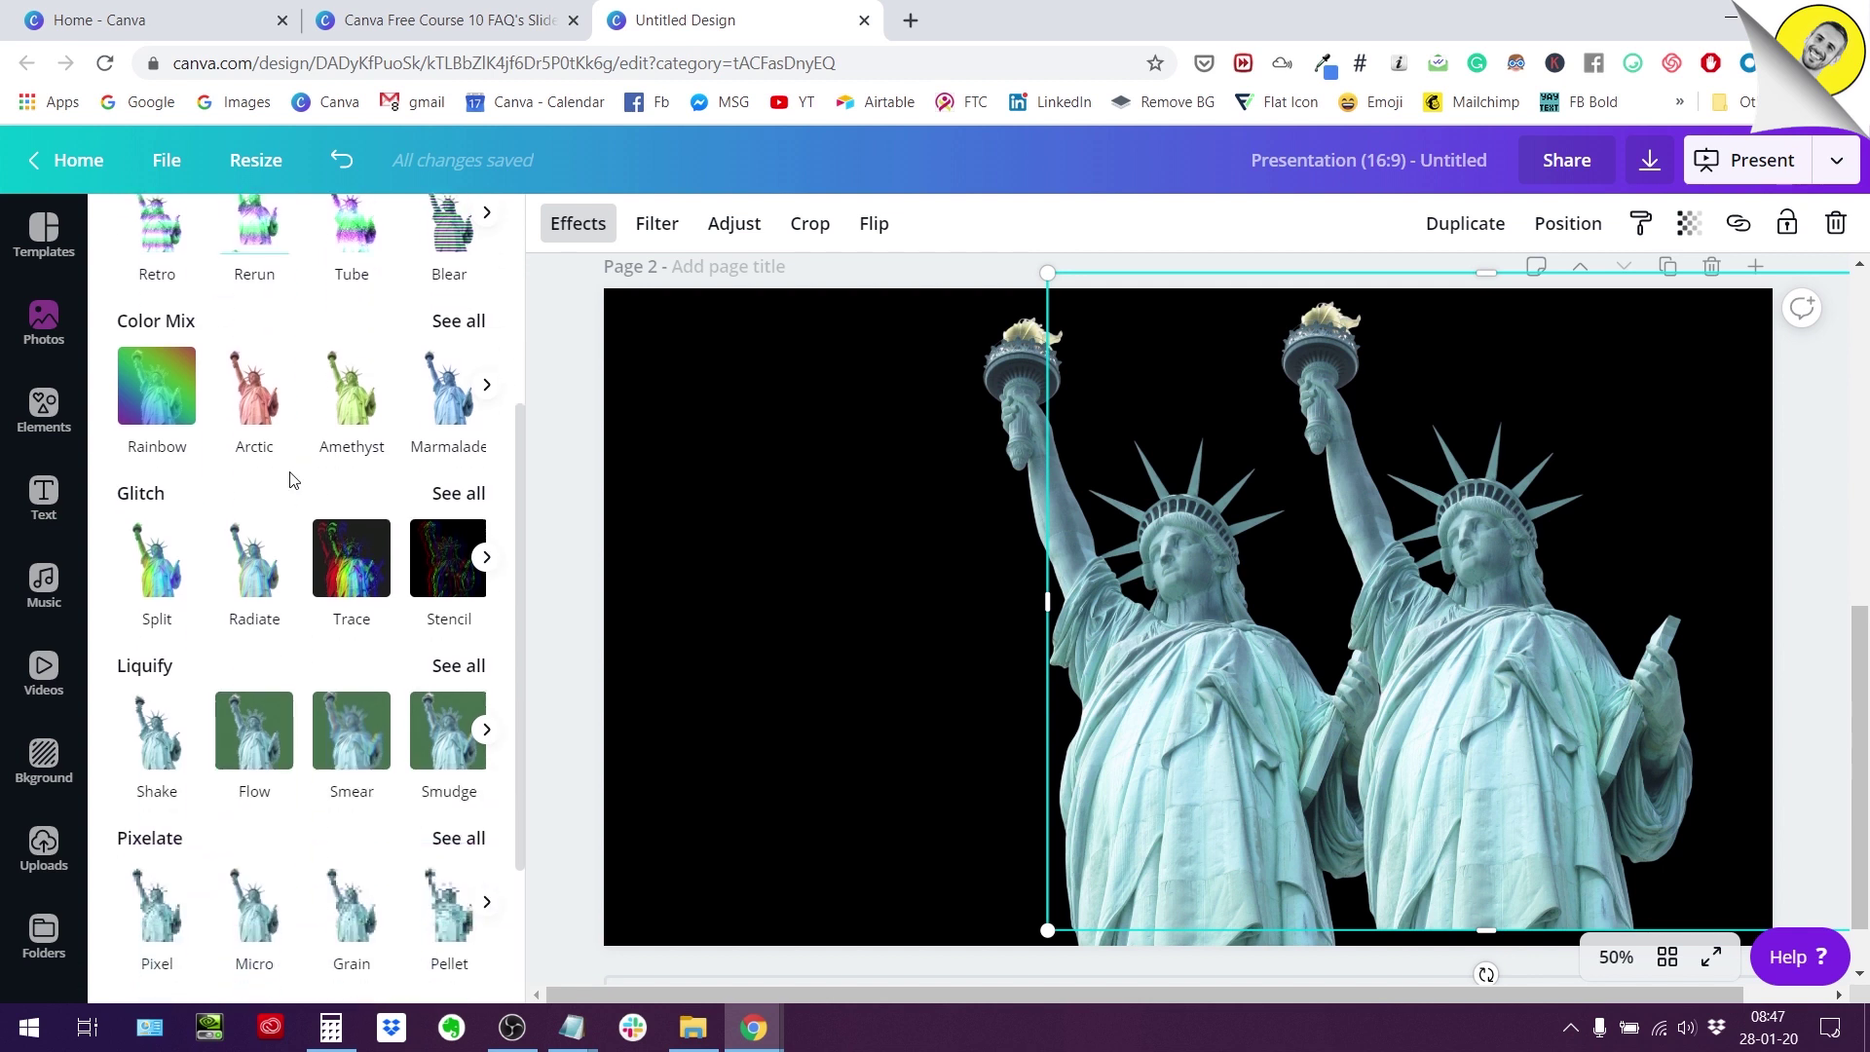
scroll(290, 477, down, 2)
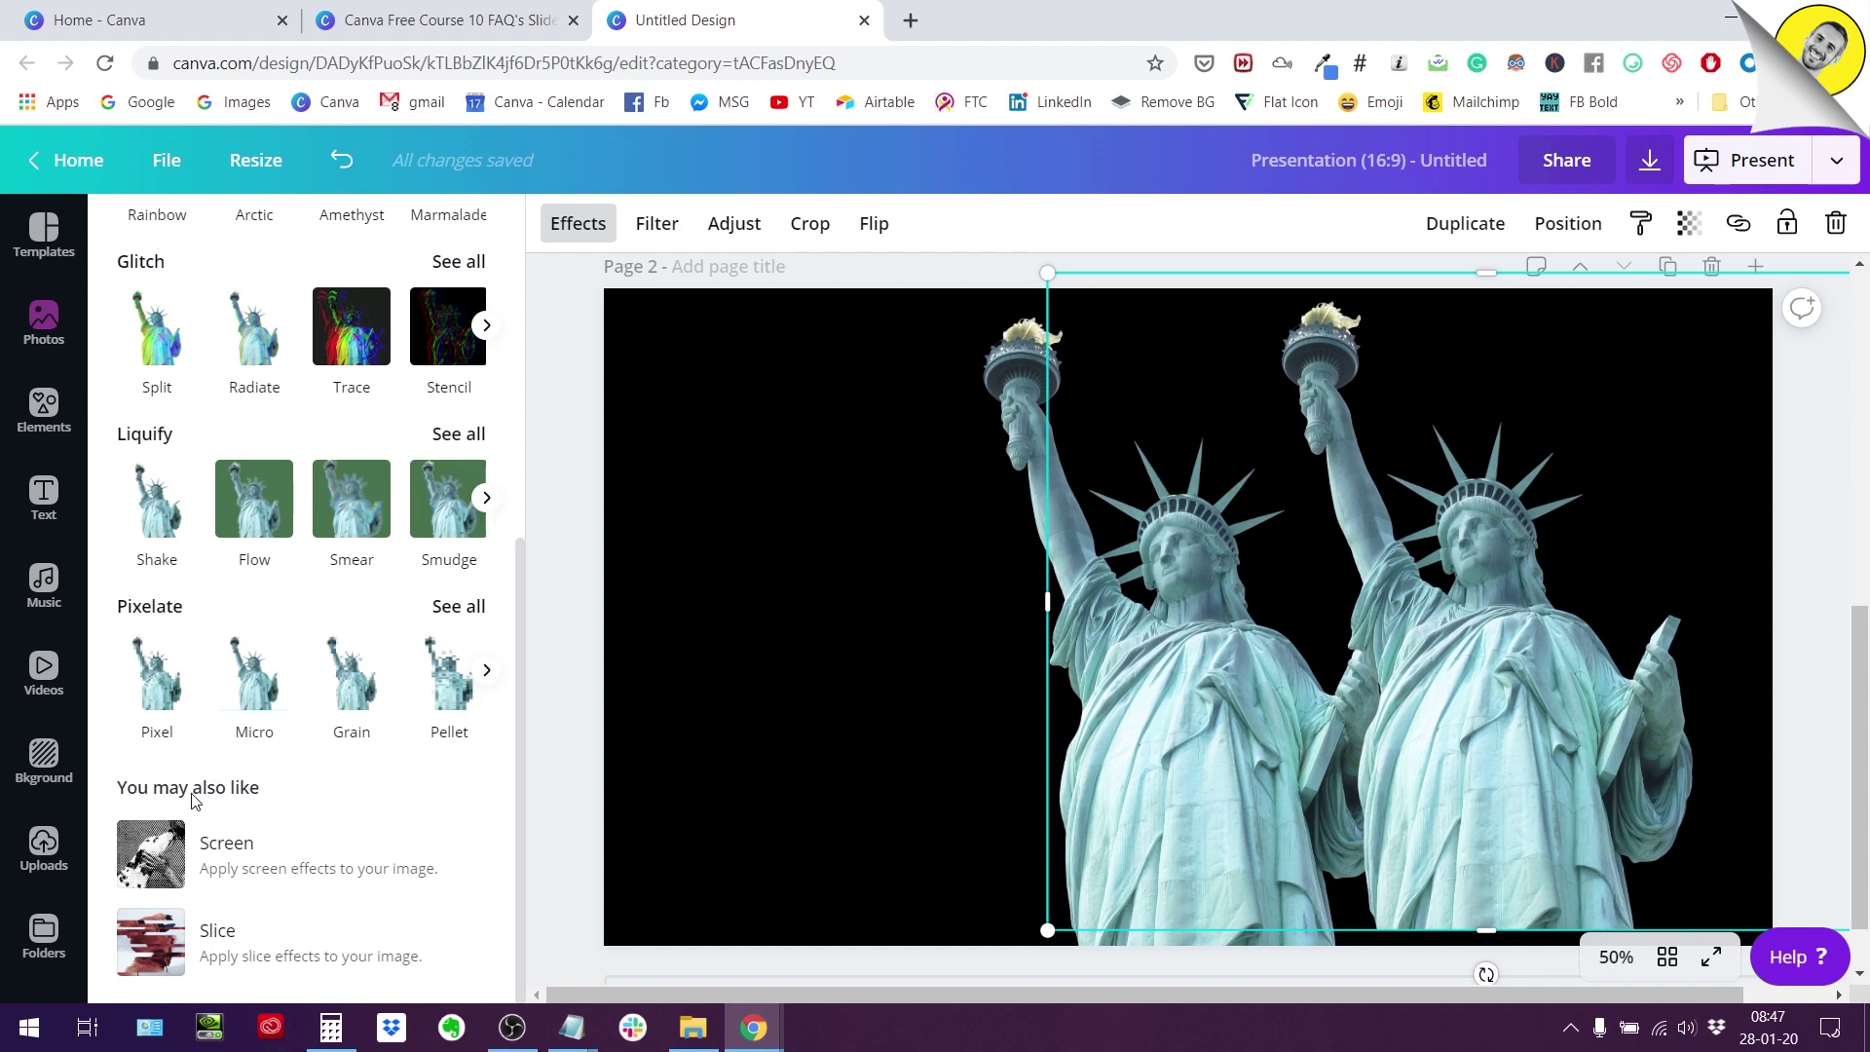
scroll(204, 836, up, 3)
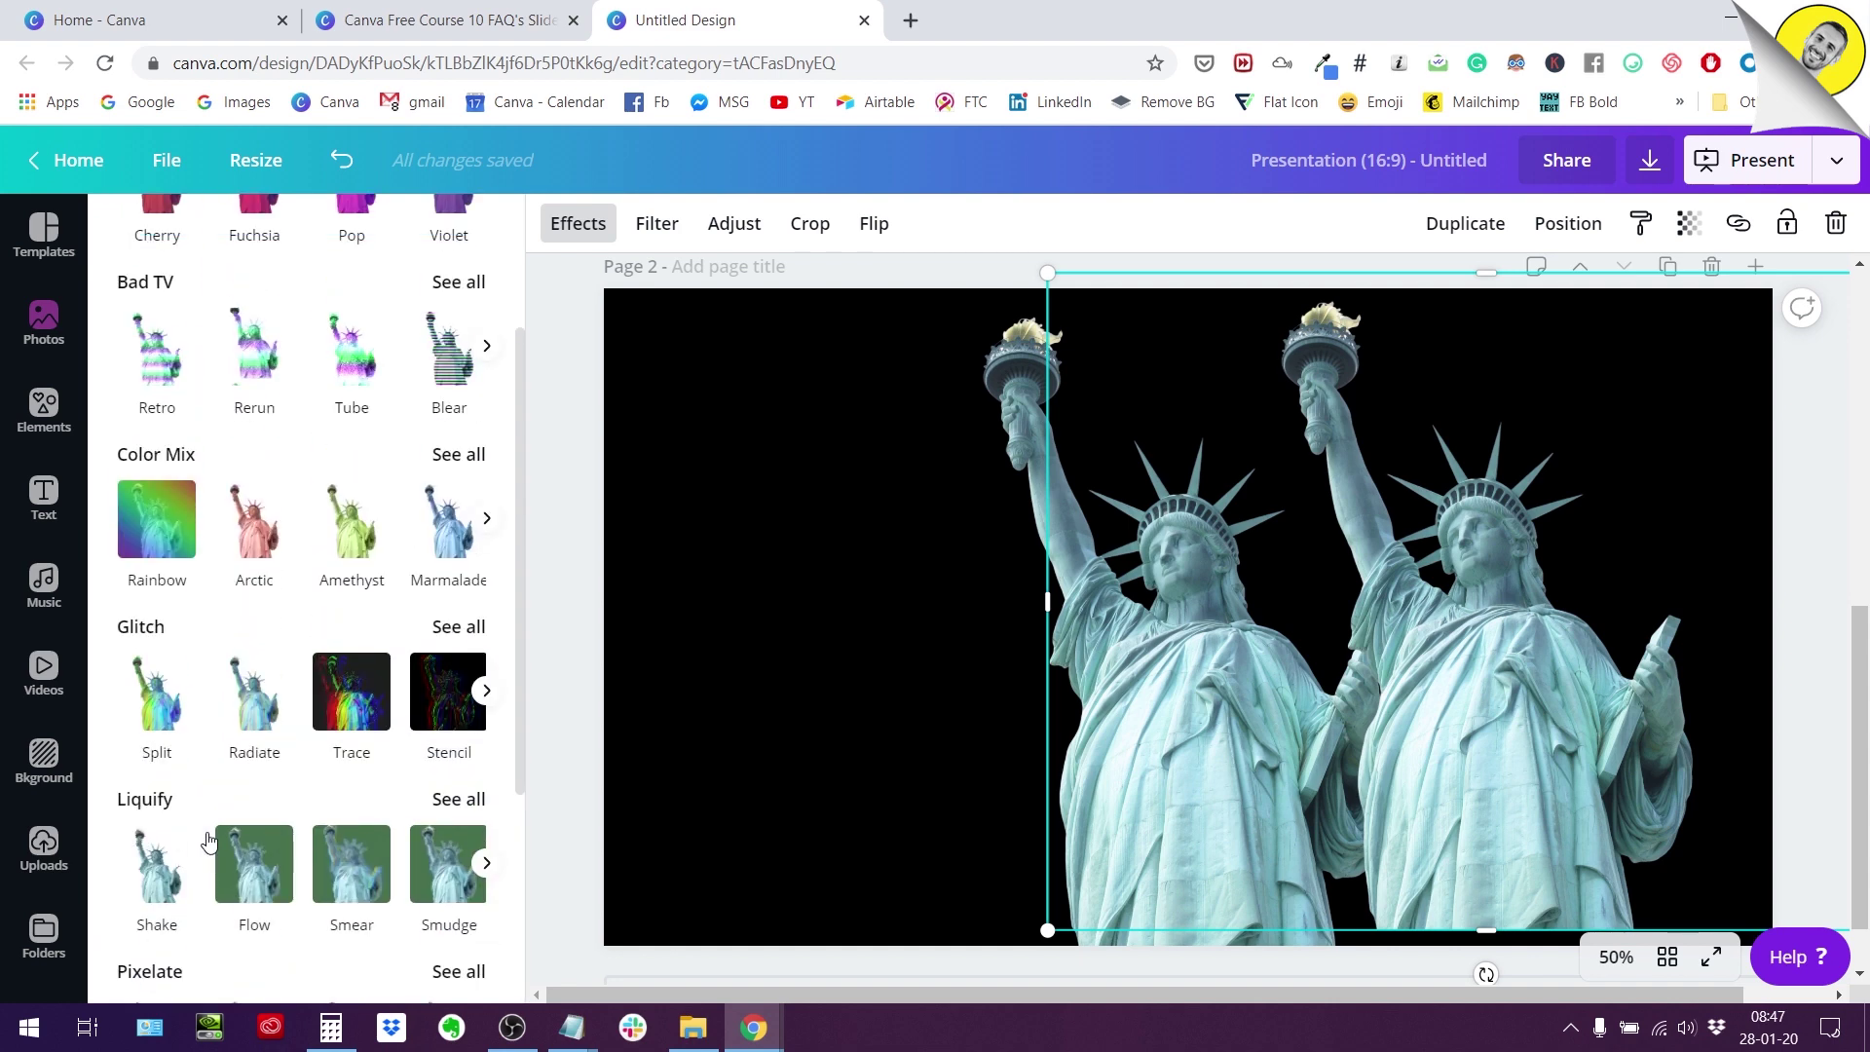
scroll(208, 839, up, 2)
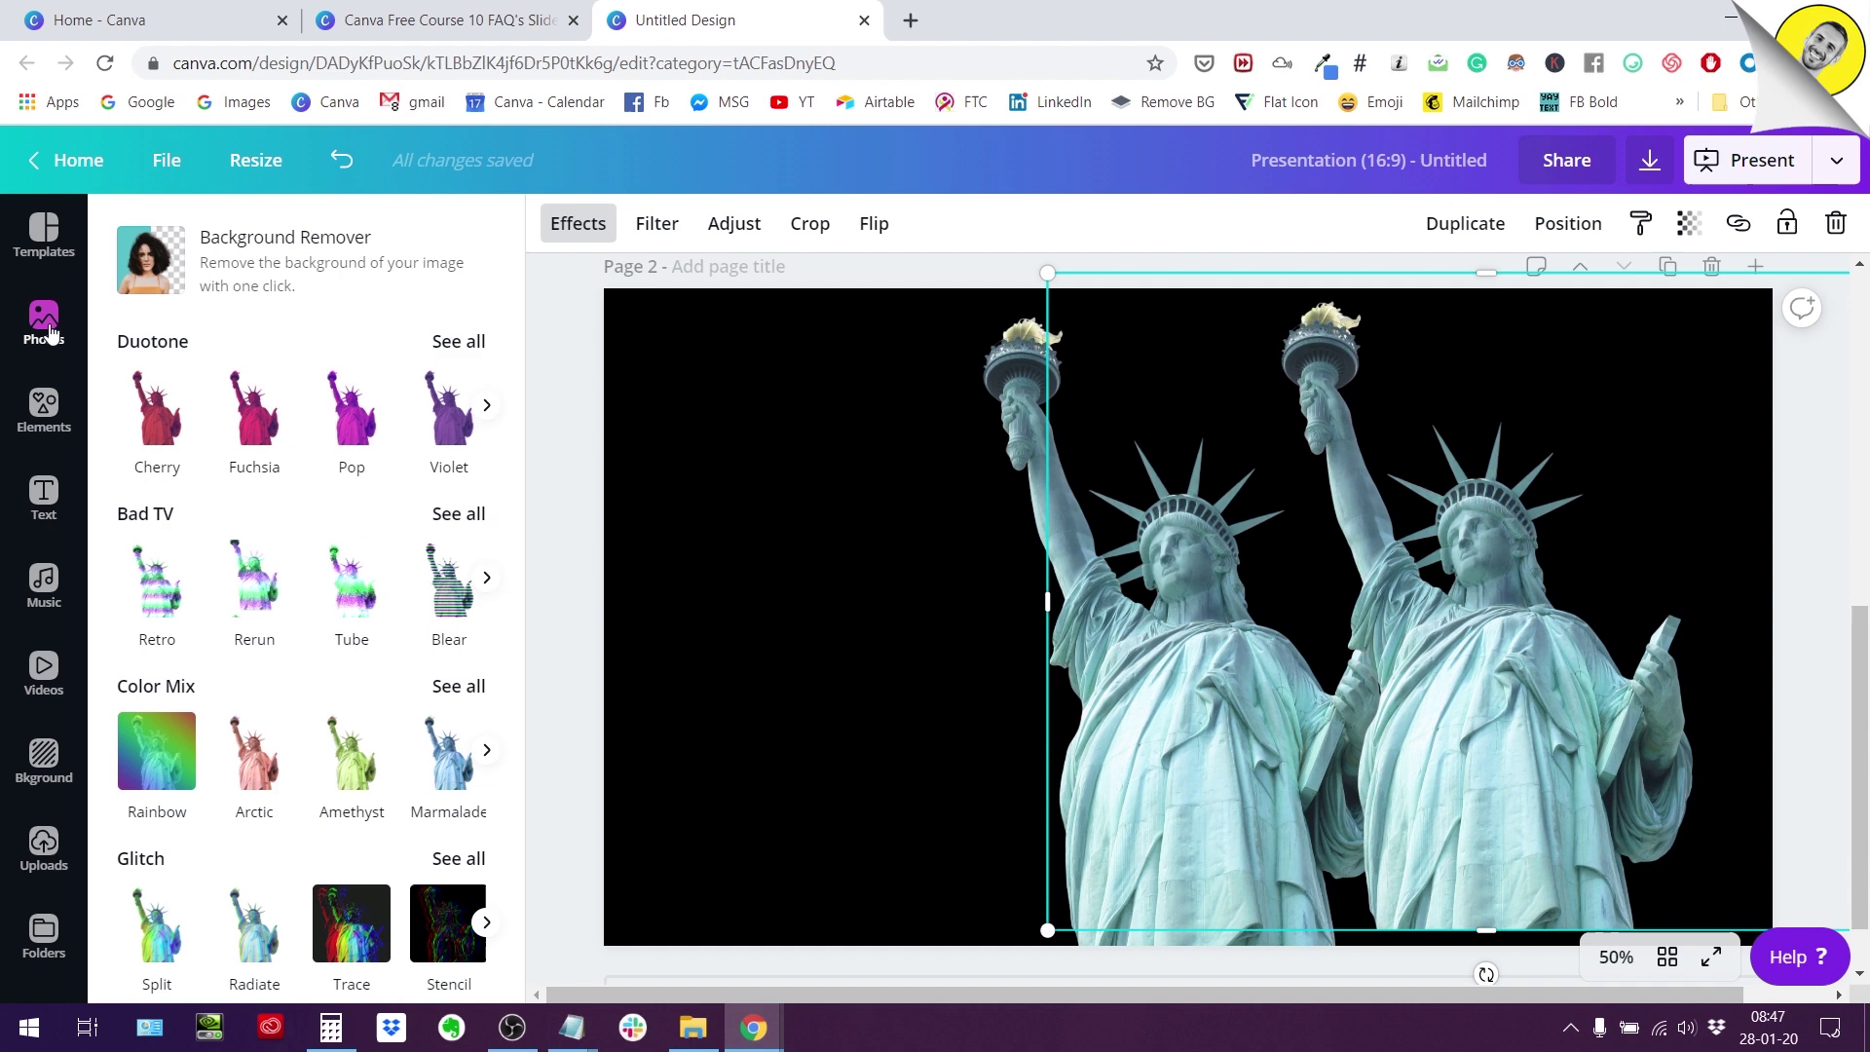
click(560, 227)
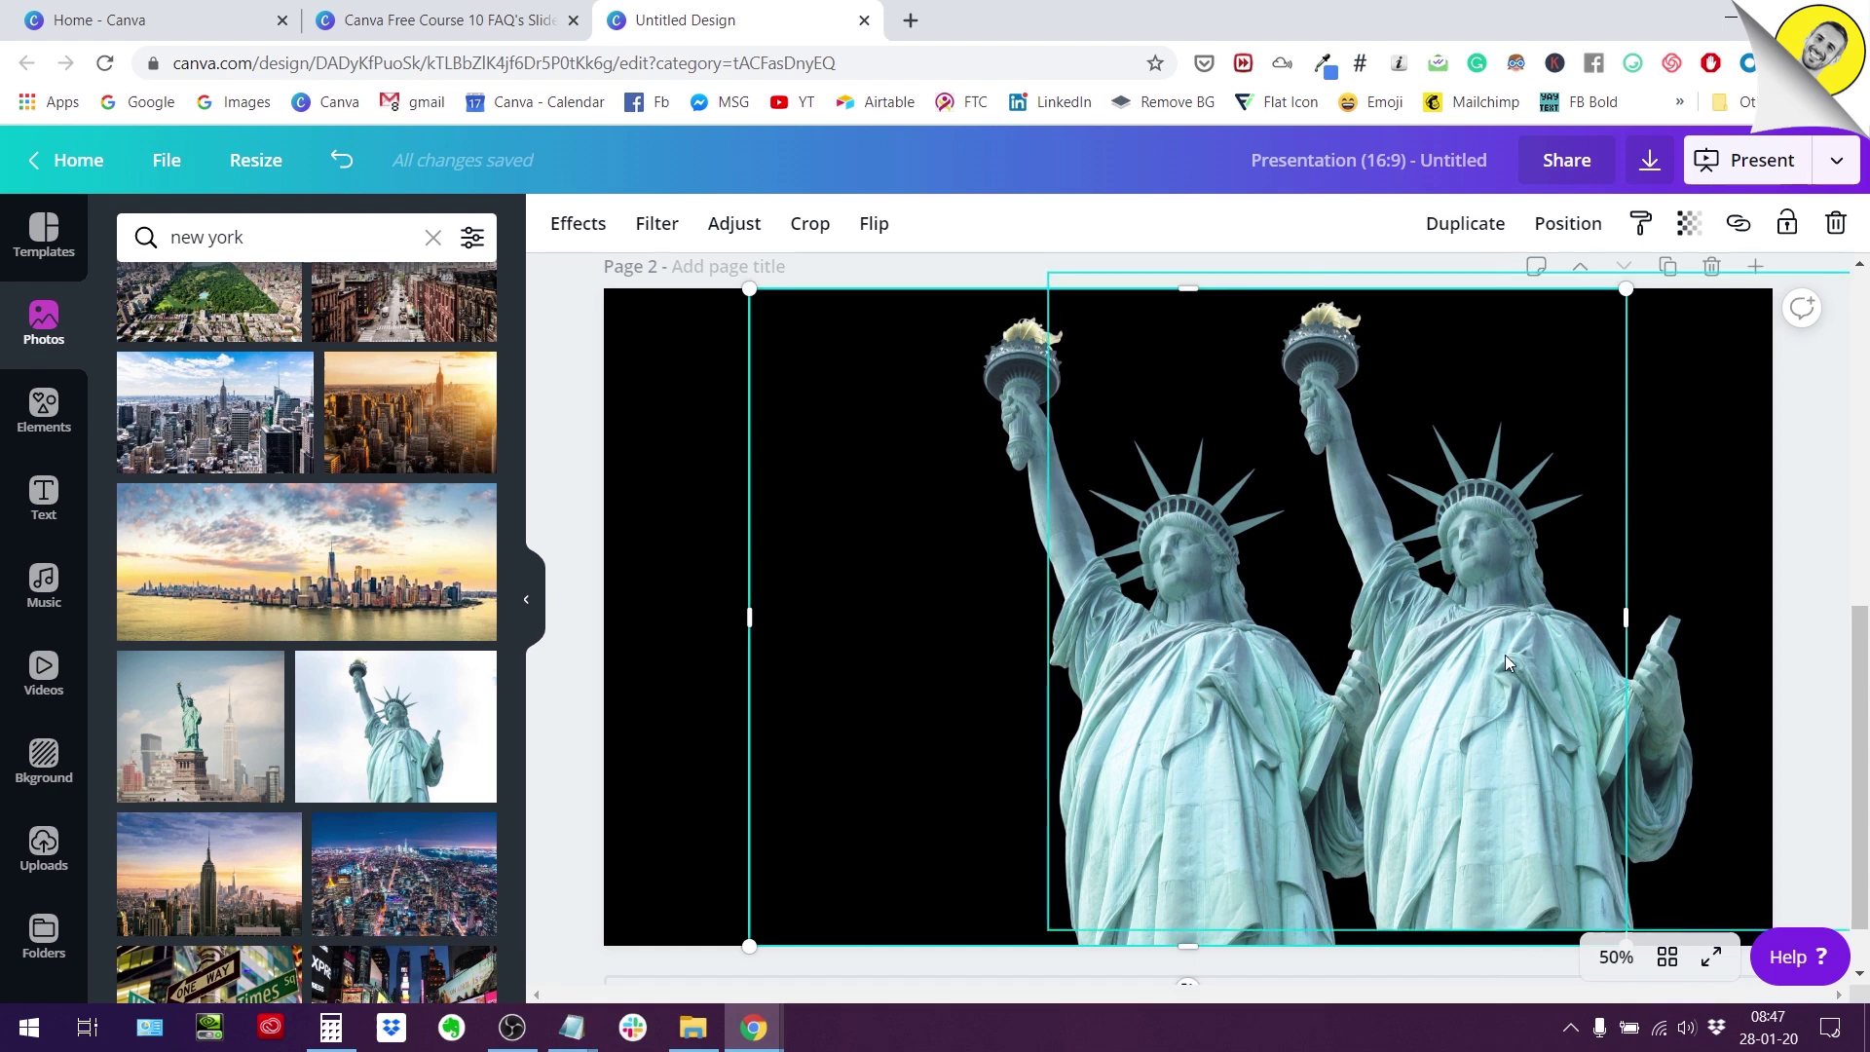
click(578, 223)
scroll(349, 328, down, 6)
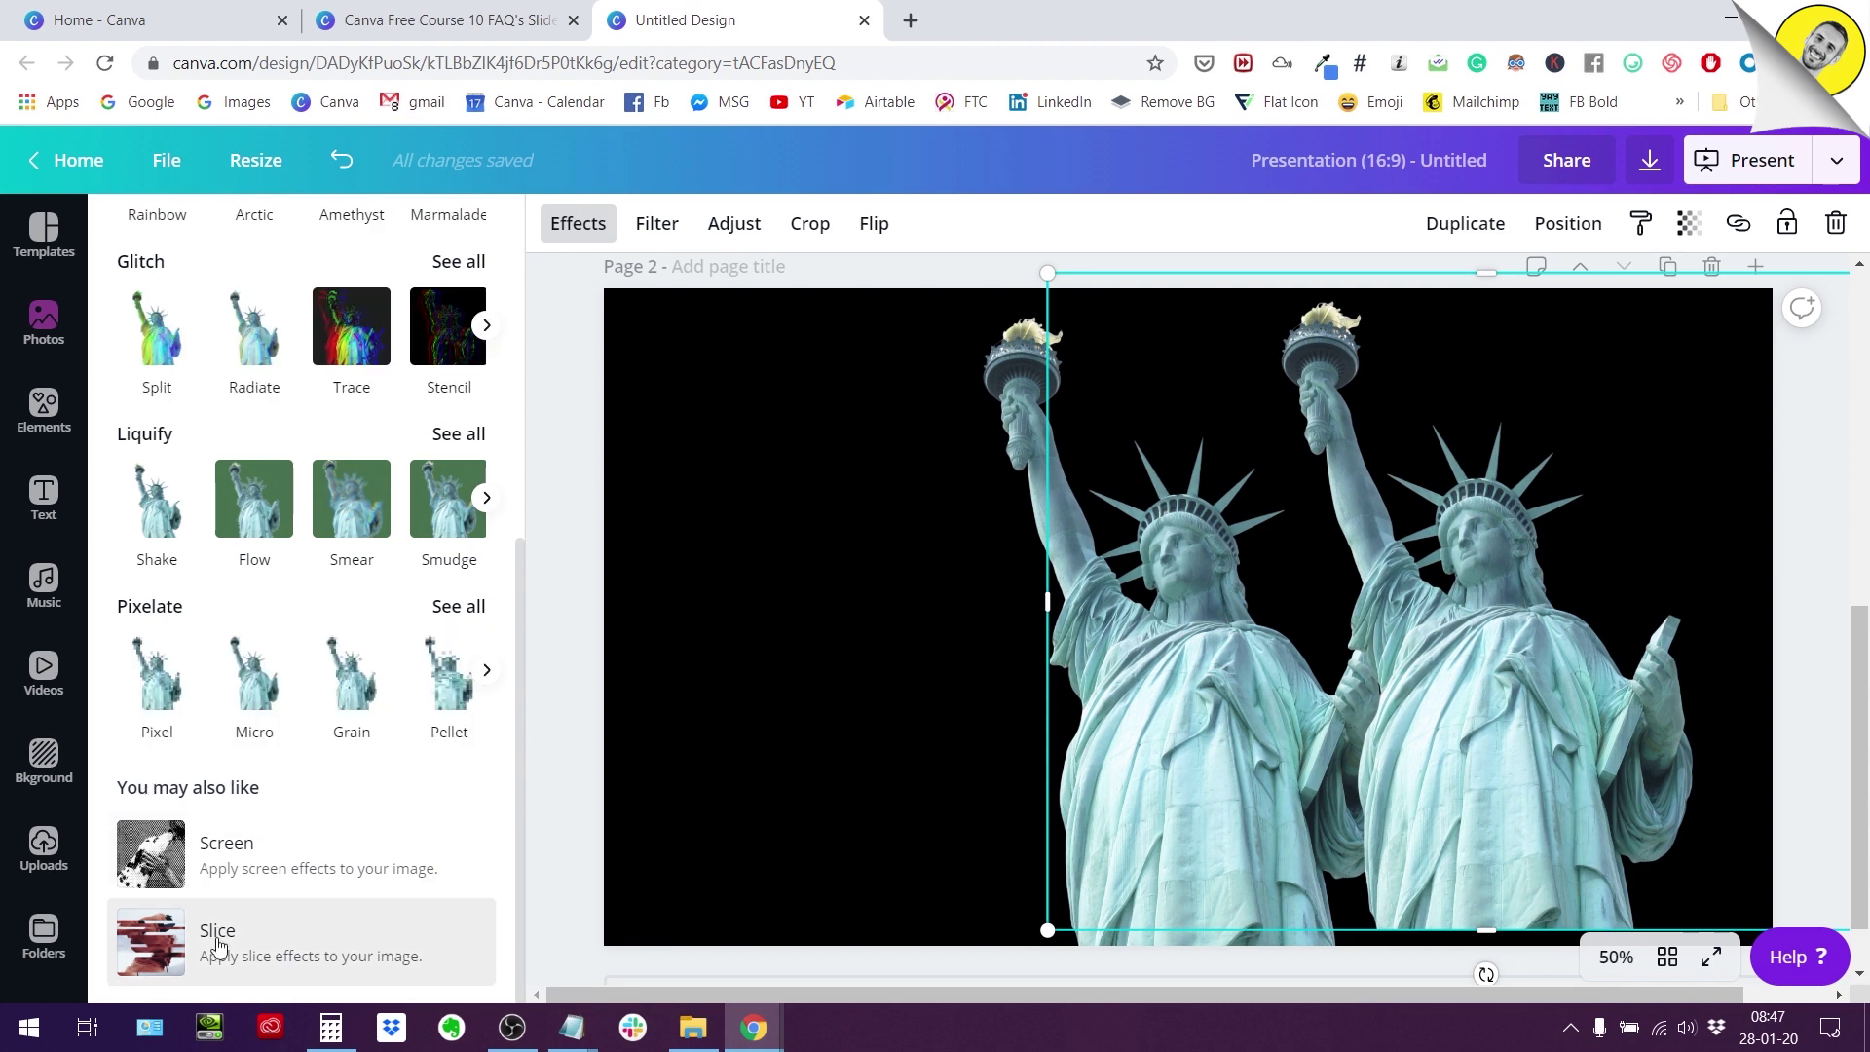
scroll(258, 794, up, 1)
scroll(258, 794, up, 6)
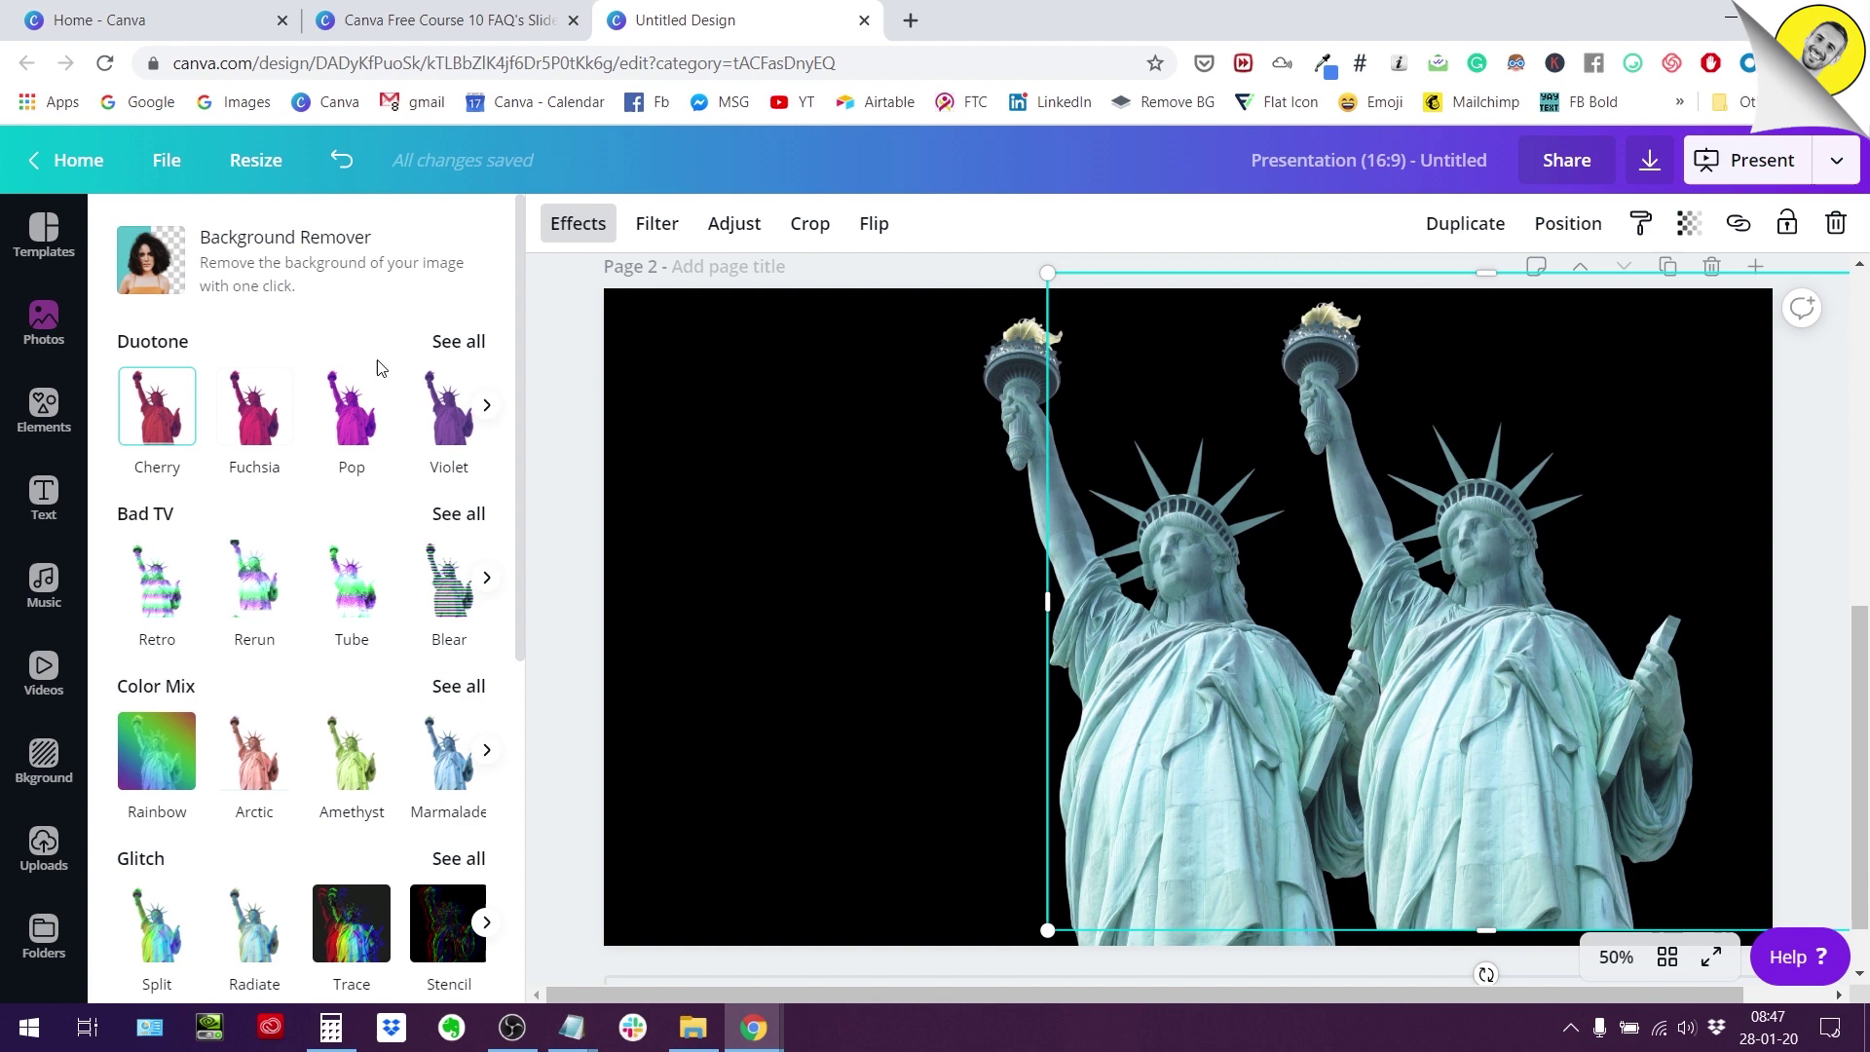
Open the full Duotone colour list for the statue copy.
click(473, 343)
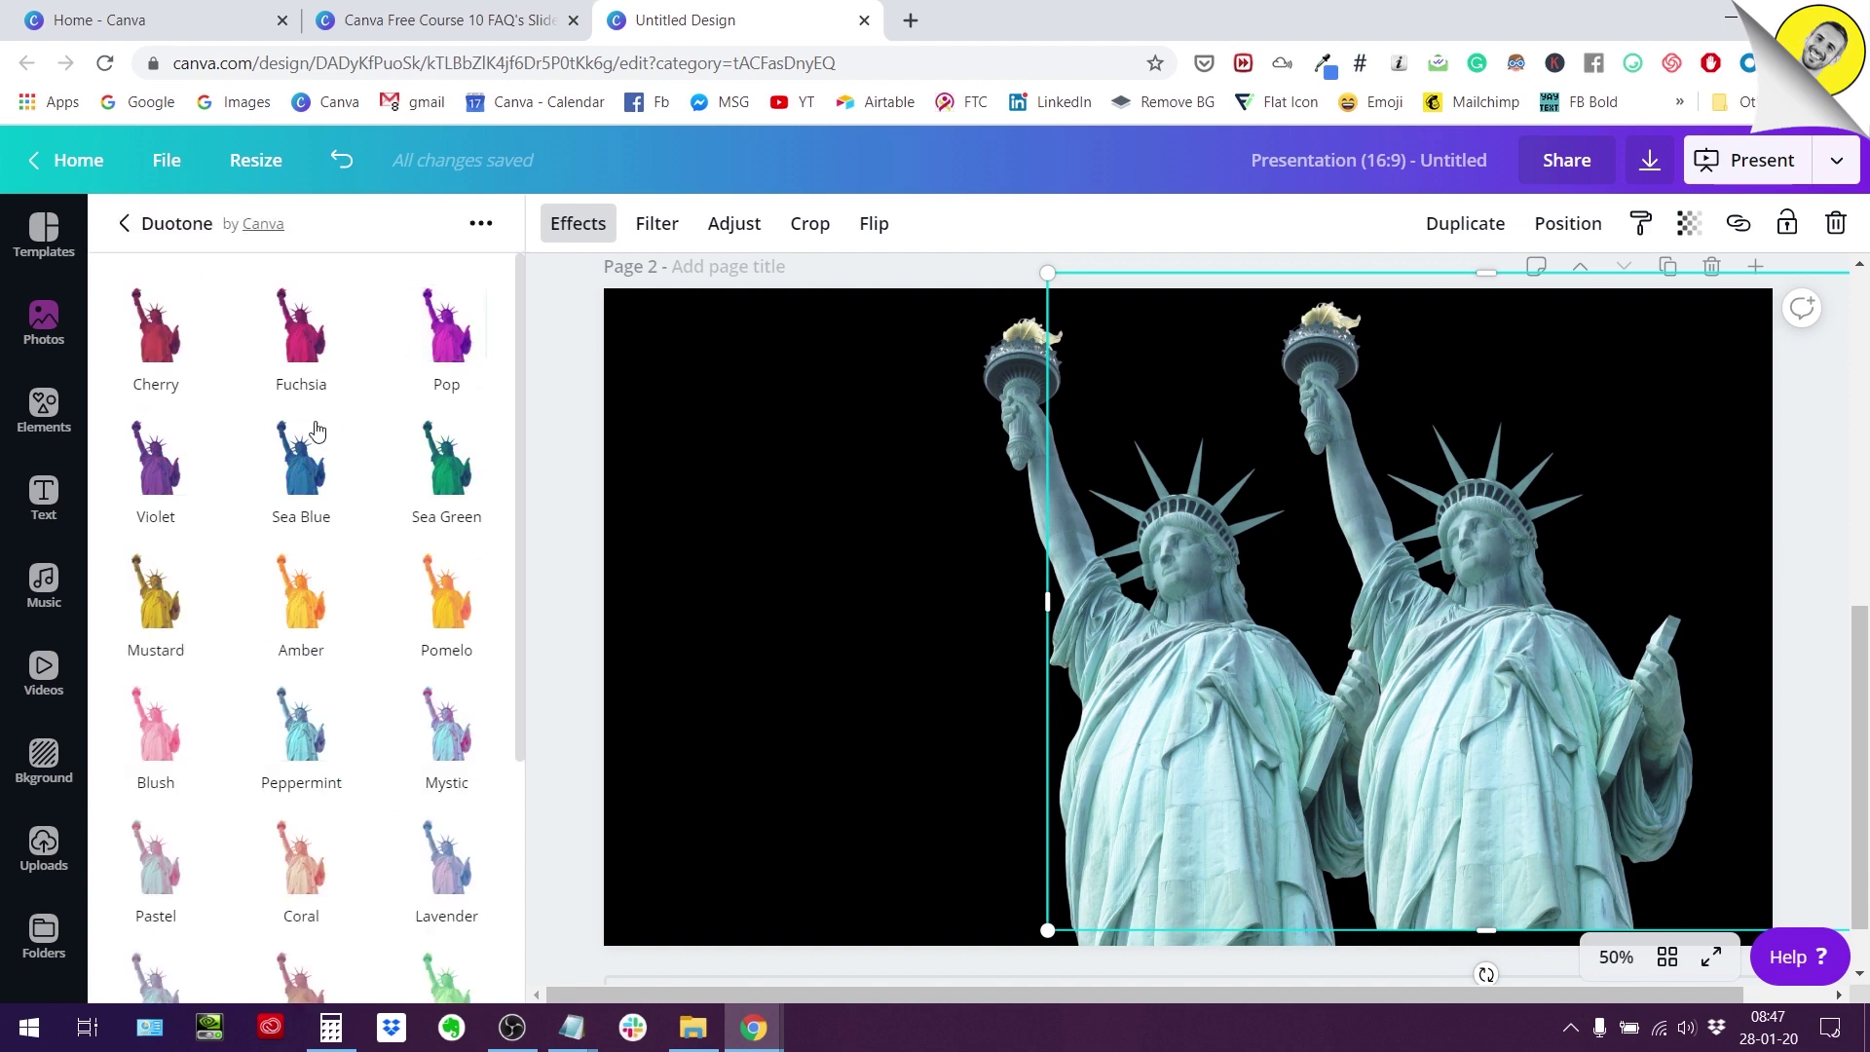
scroll(332, 382, down, 4)
scroll(390, 390, up, 4)
click(123, 223)
click(457, 343)
scroll(427, 375, down, 3)
scroll(351, 808, up, 3)
Apply the orange Pomelo duotone, enlarge the copy slightly, and drag it over the teal statue.
click(443, 623)
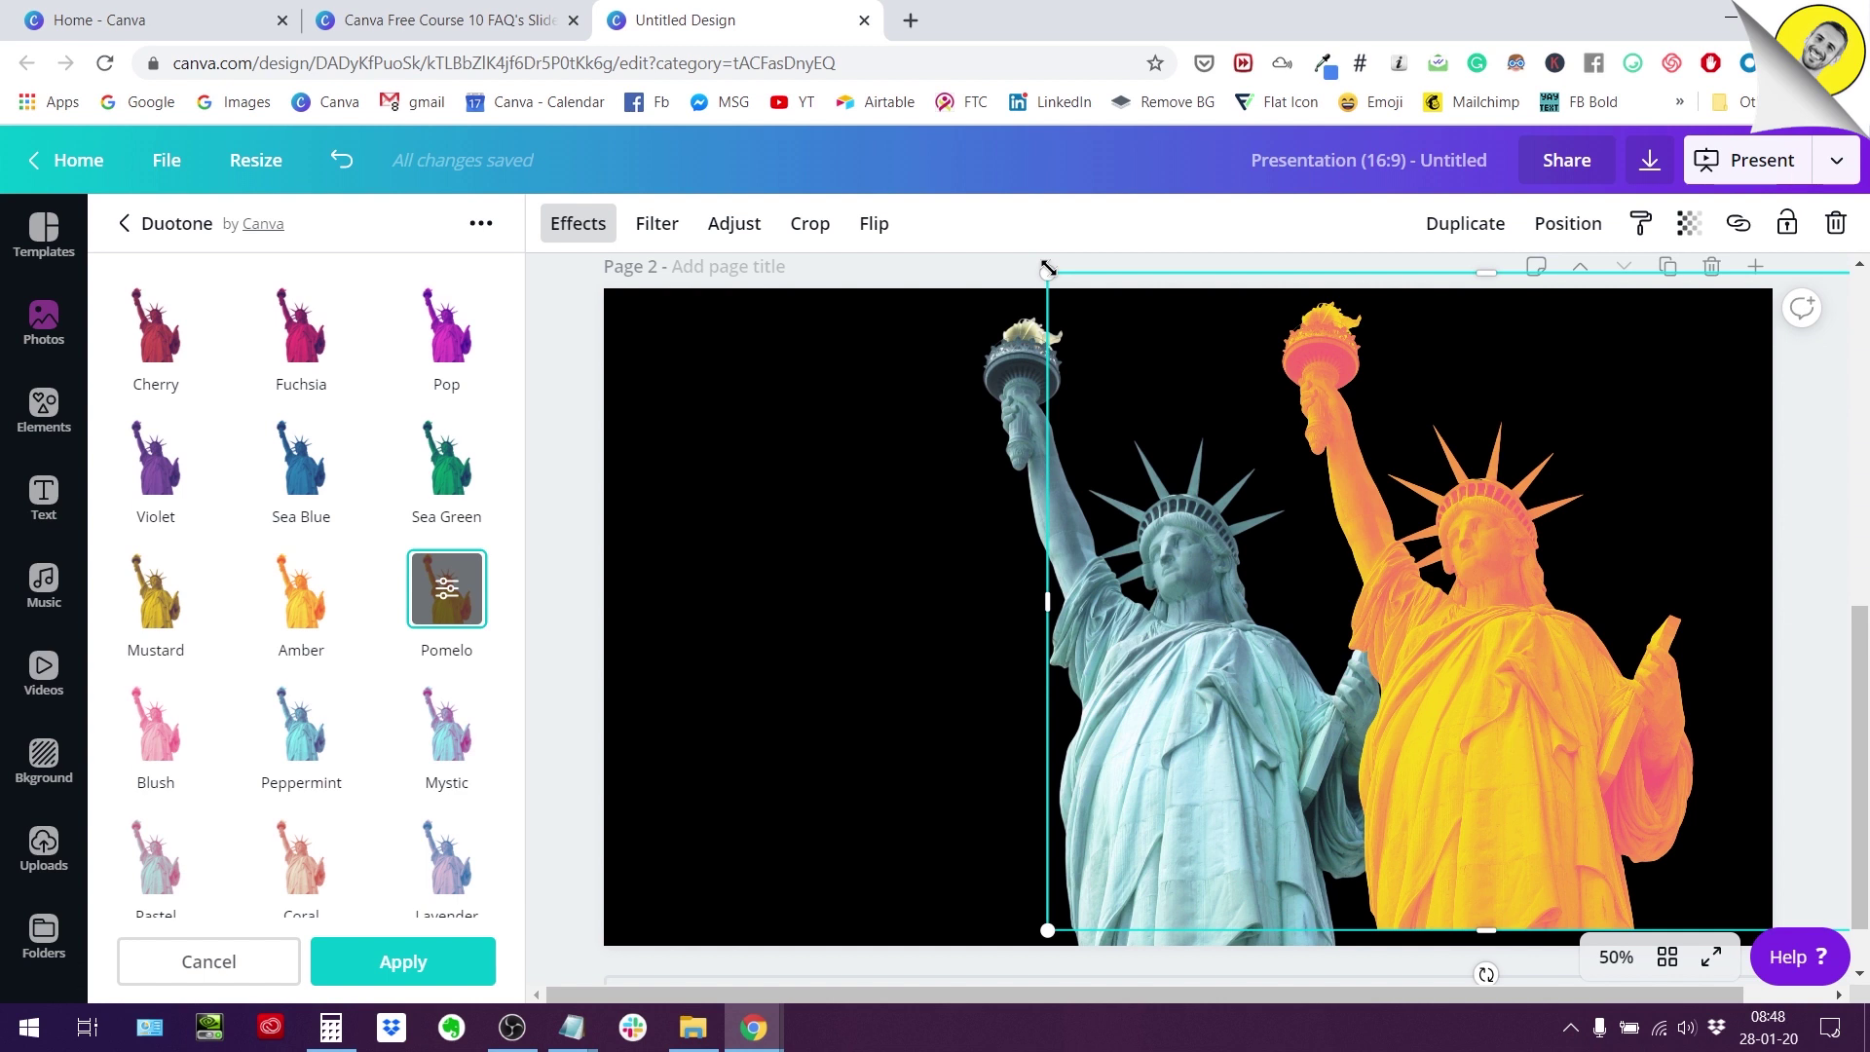
drag(1046, 273, 1026, 265)
drag(1481, 635, 1203, 664)
Align the orange copy with the teal statue and send it one layer backward via Position.
click(1566, 223)
drag(1269, 578, 1269, 578)
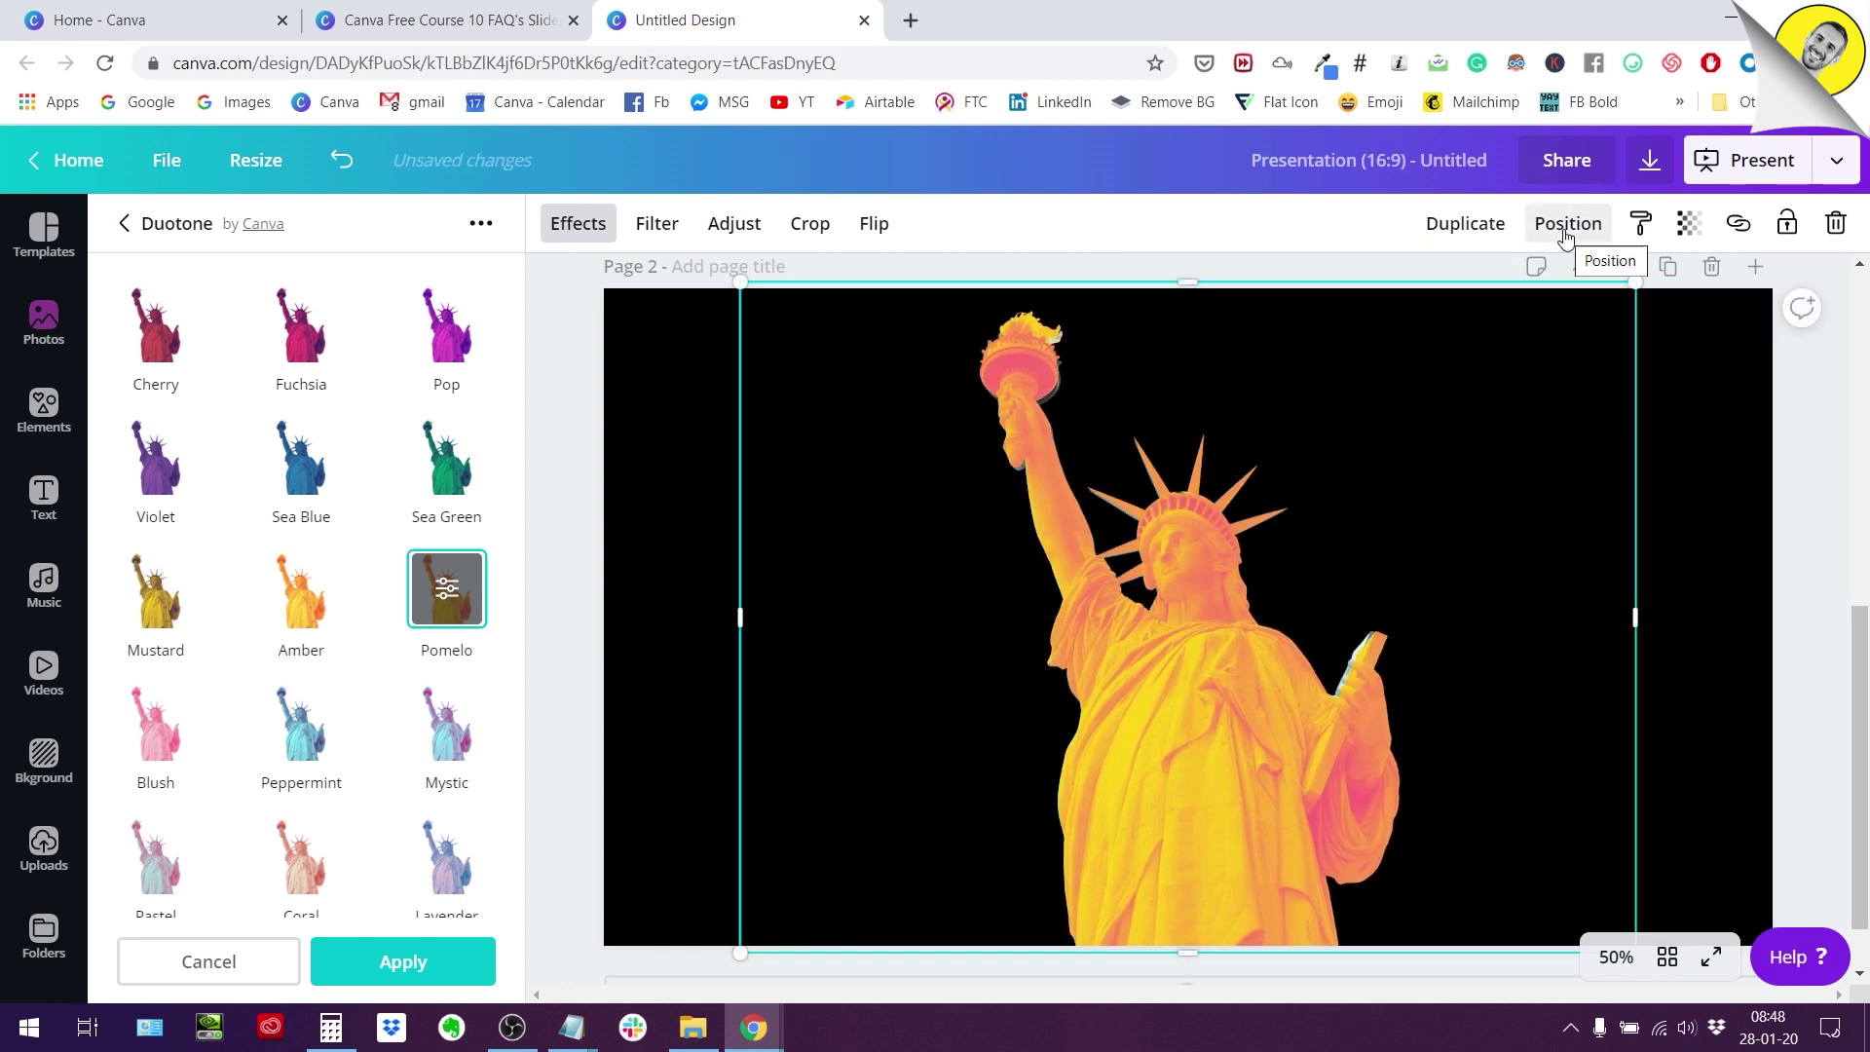
click(1566, 223)
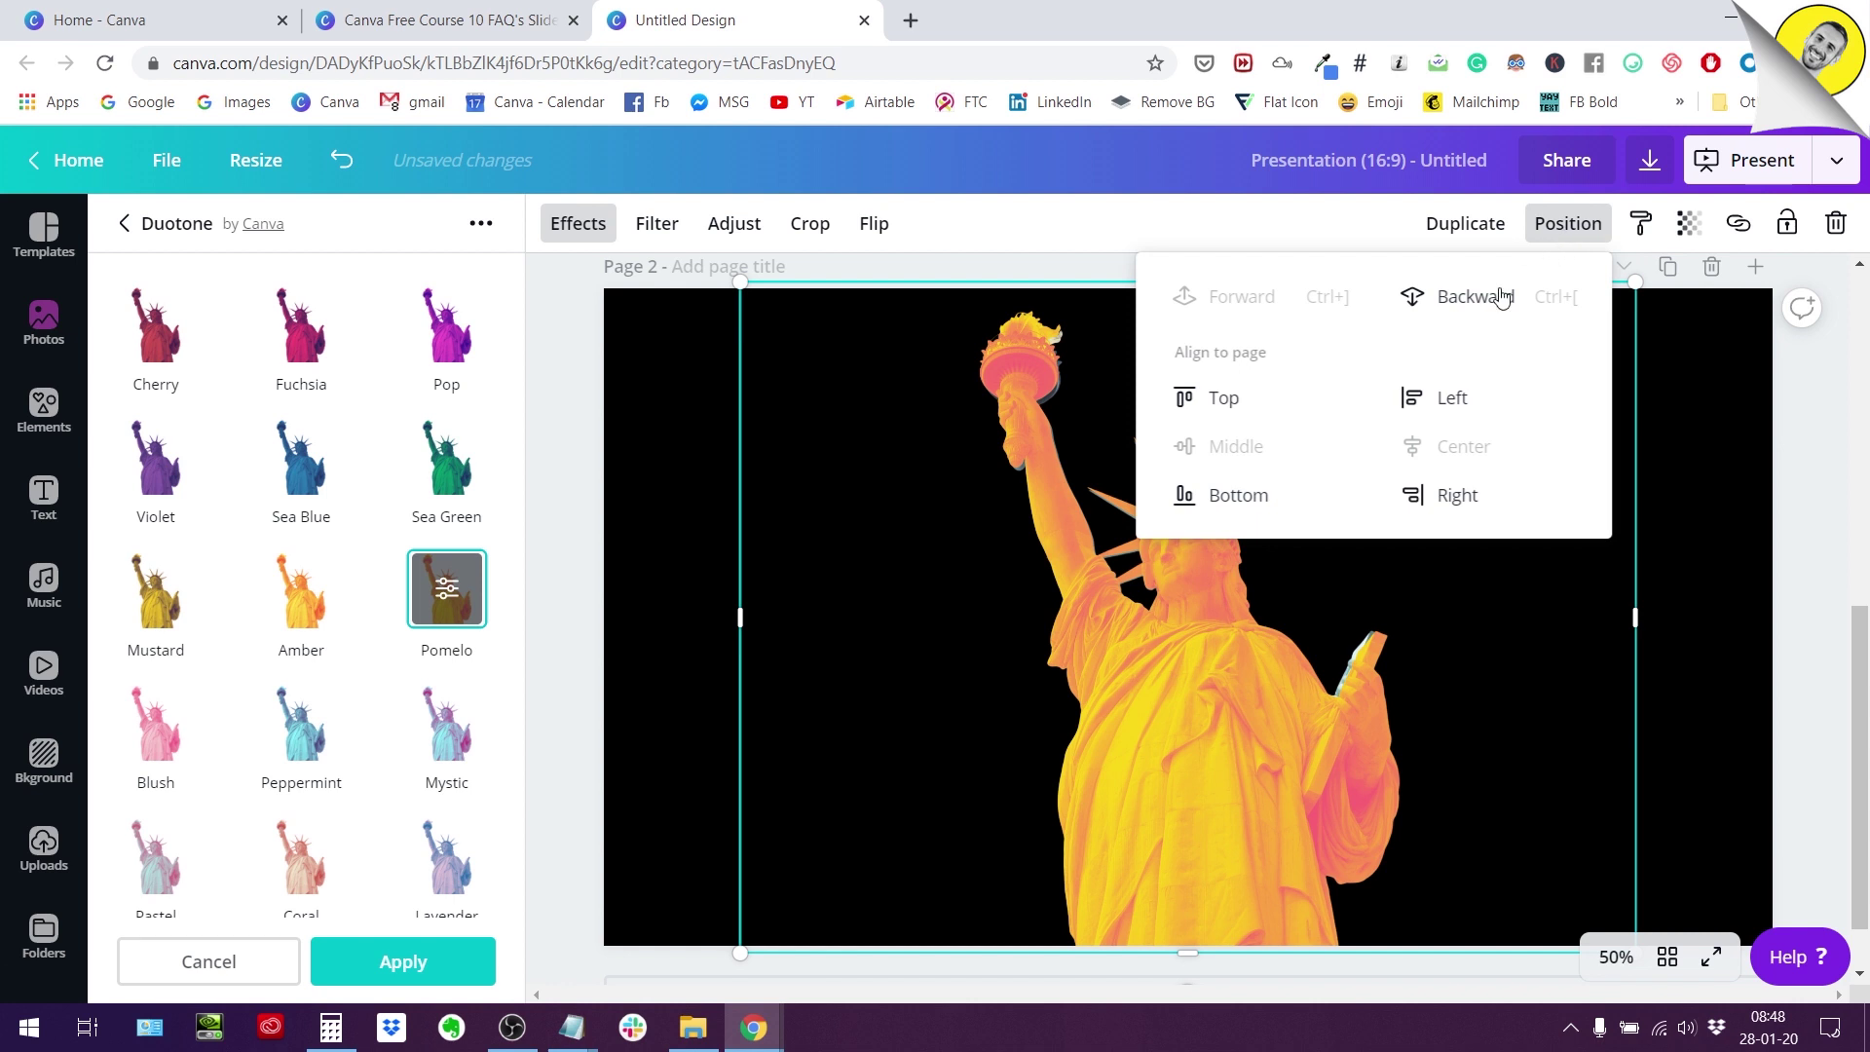
click(1474, 298)
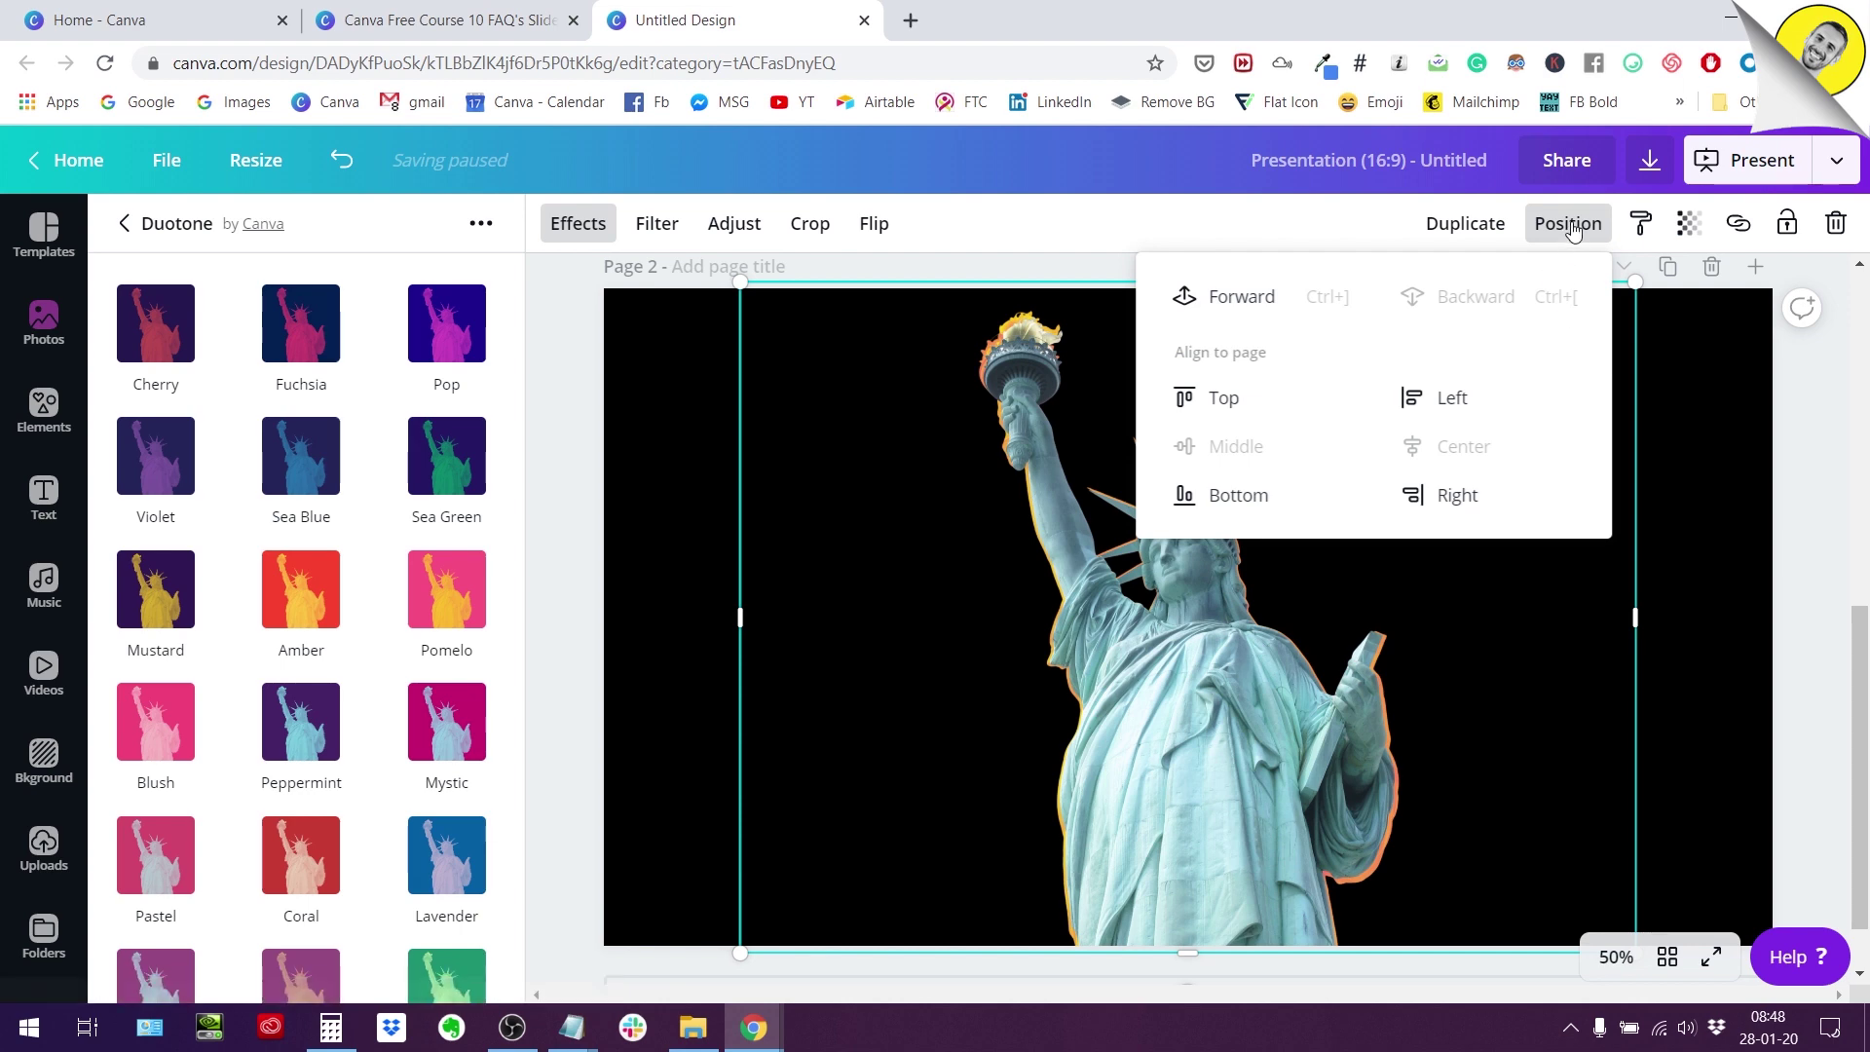
click(1735, 407)
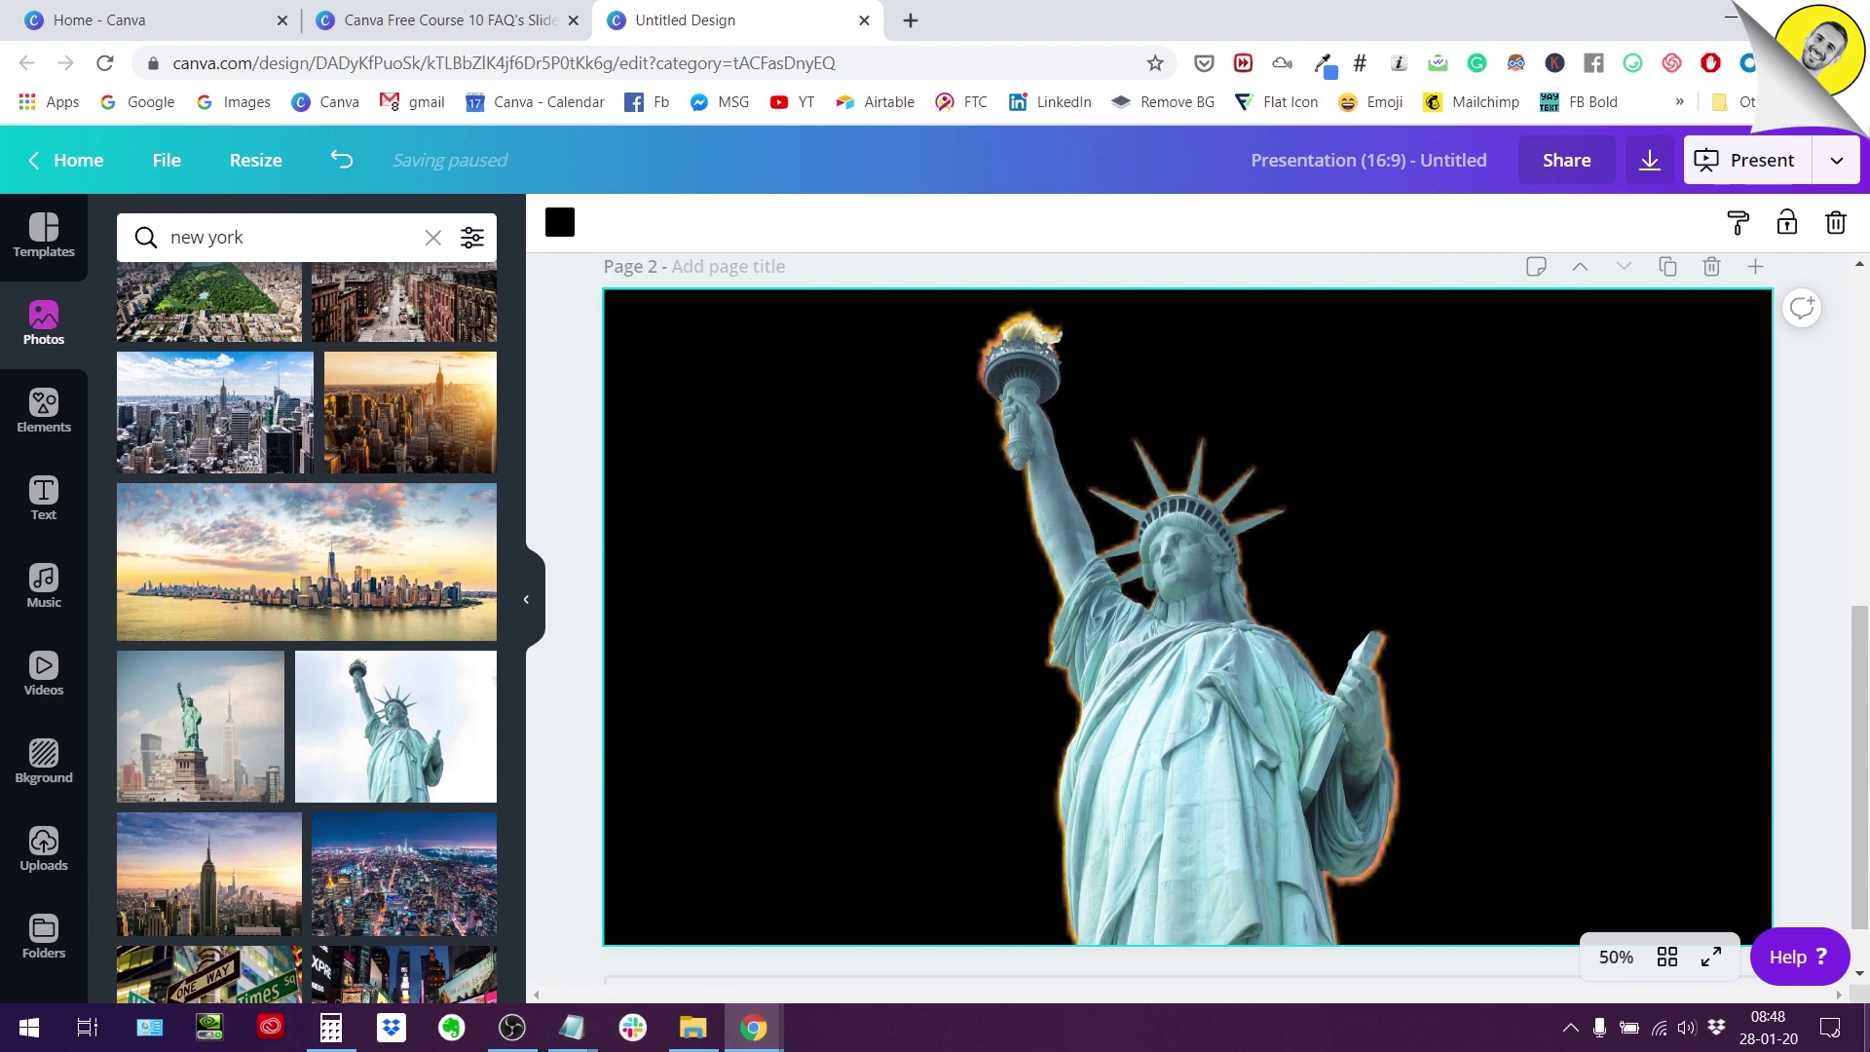
Select the orange back statue and drag its top-right corner outward to enlarge it.
scroll(1227, 613, down, 1)
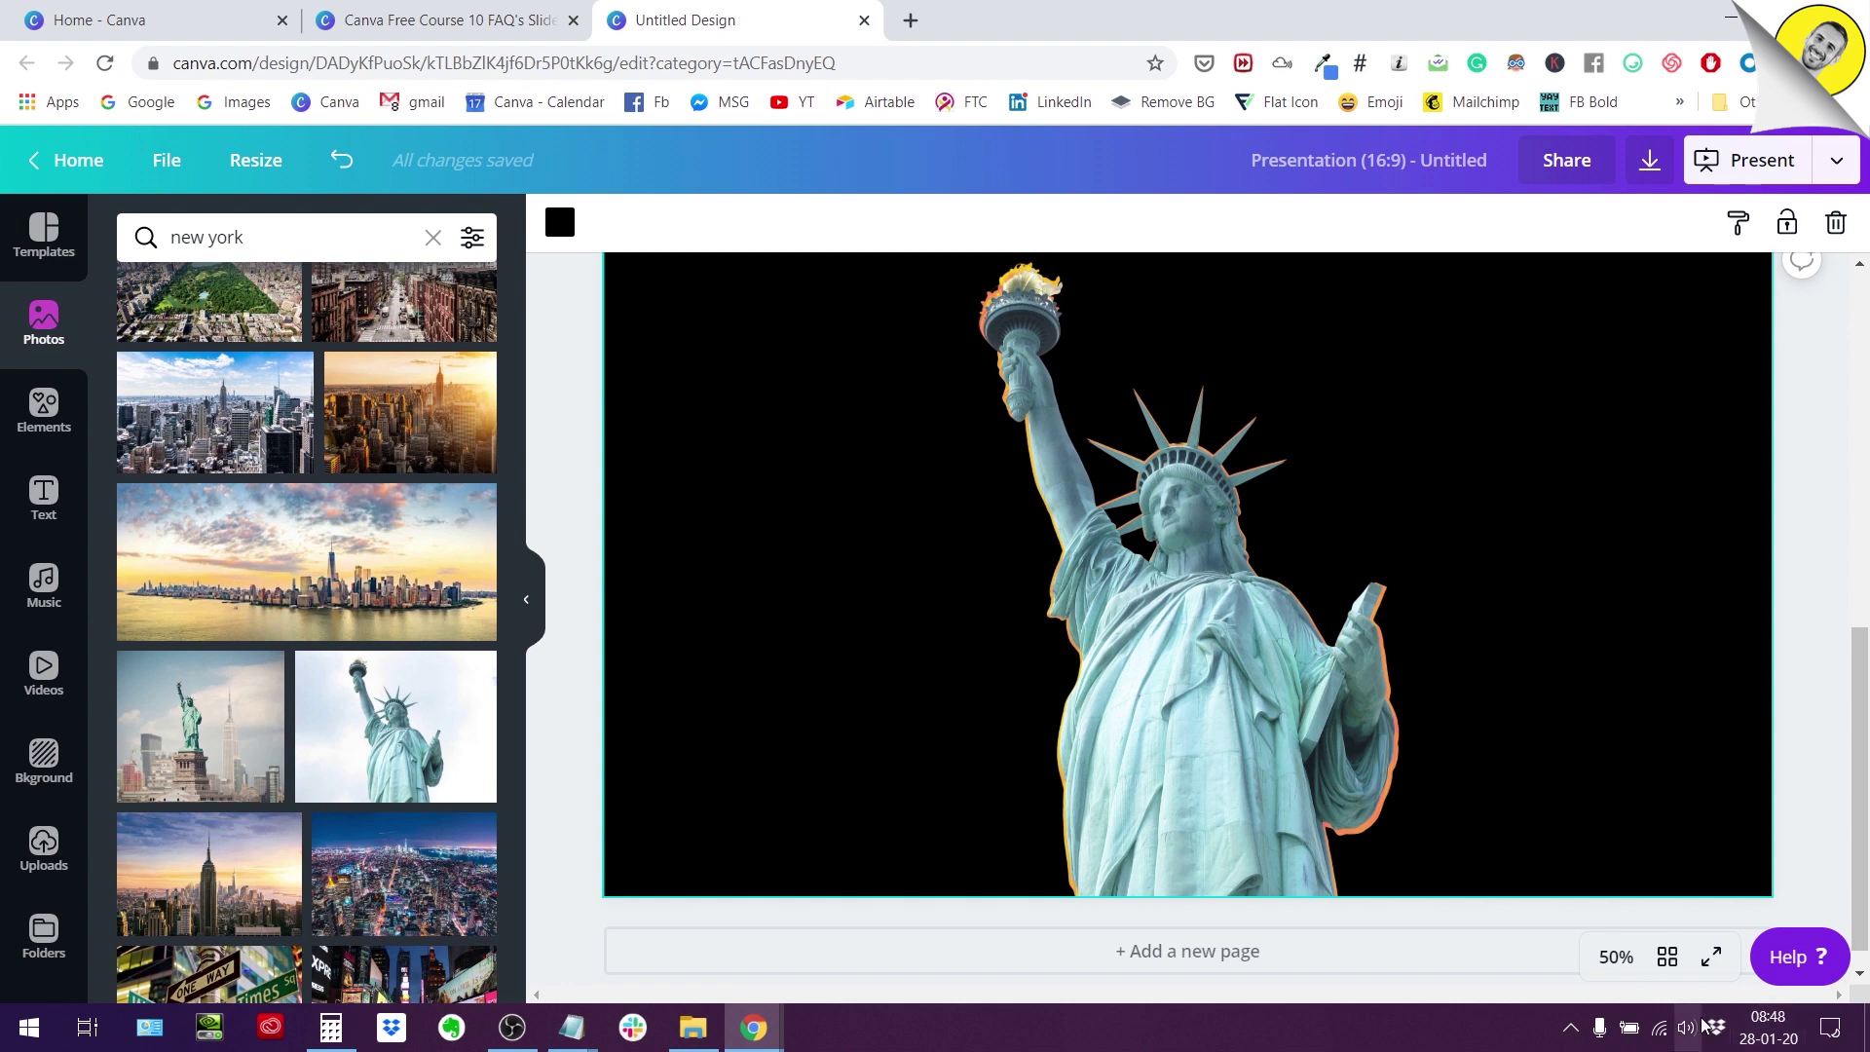
scroll(1276, 682, up, 3)
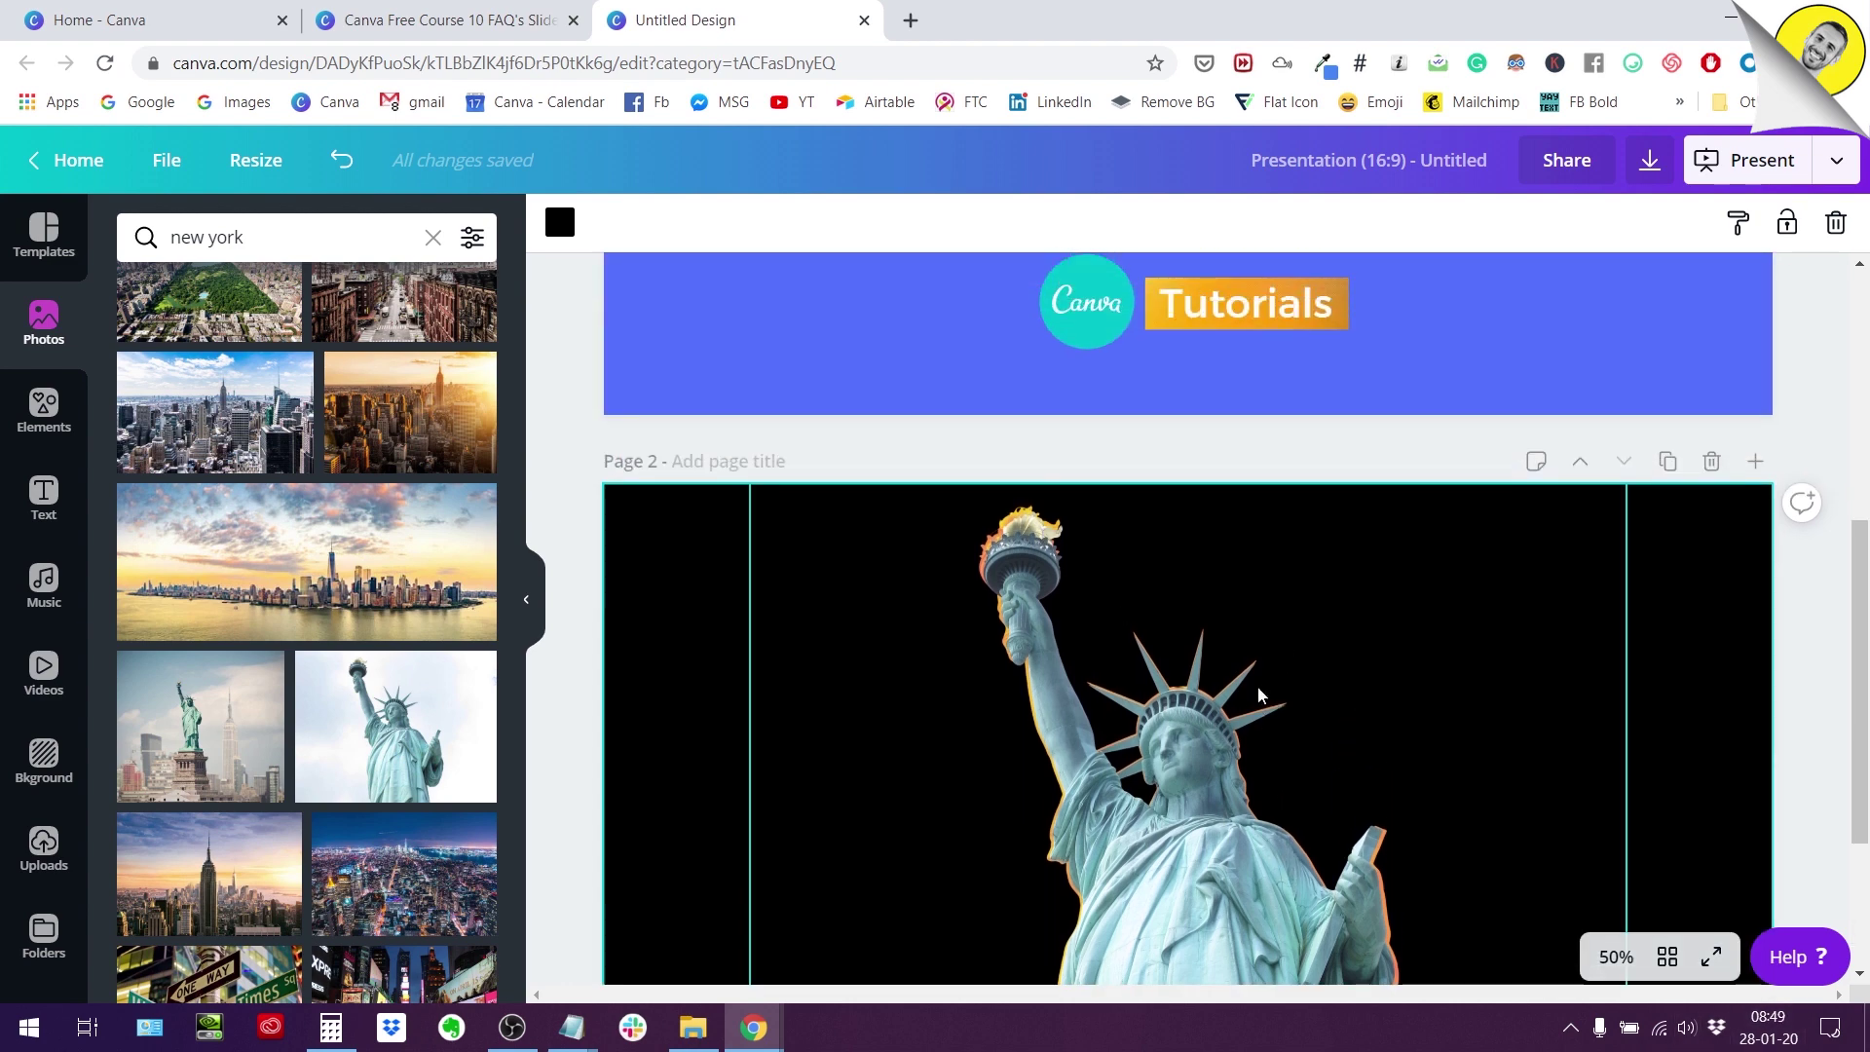
scroll(1306, 676, down, 2)
click(1260, 831)
mouse_move(1260, 831)
mouse_down()
mouse_move(1094, 805)
mouse_move(1255, 821)
mouse_up()
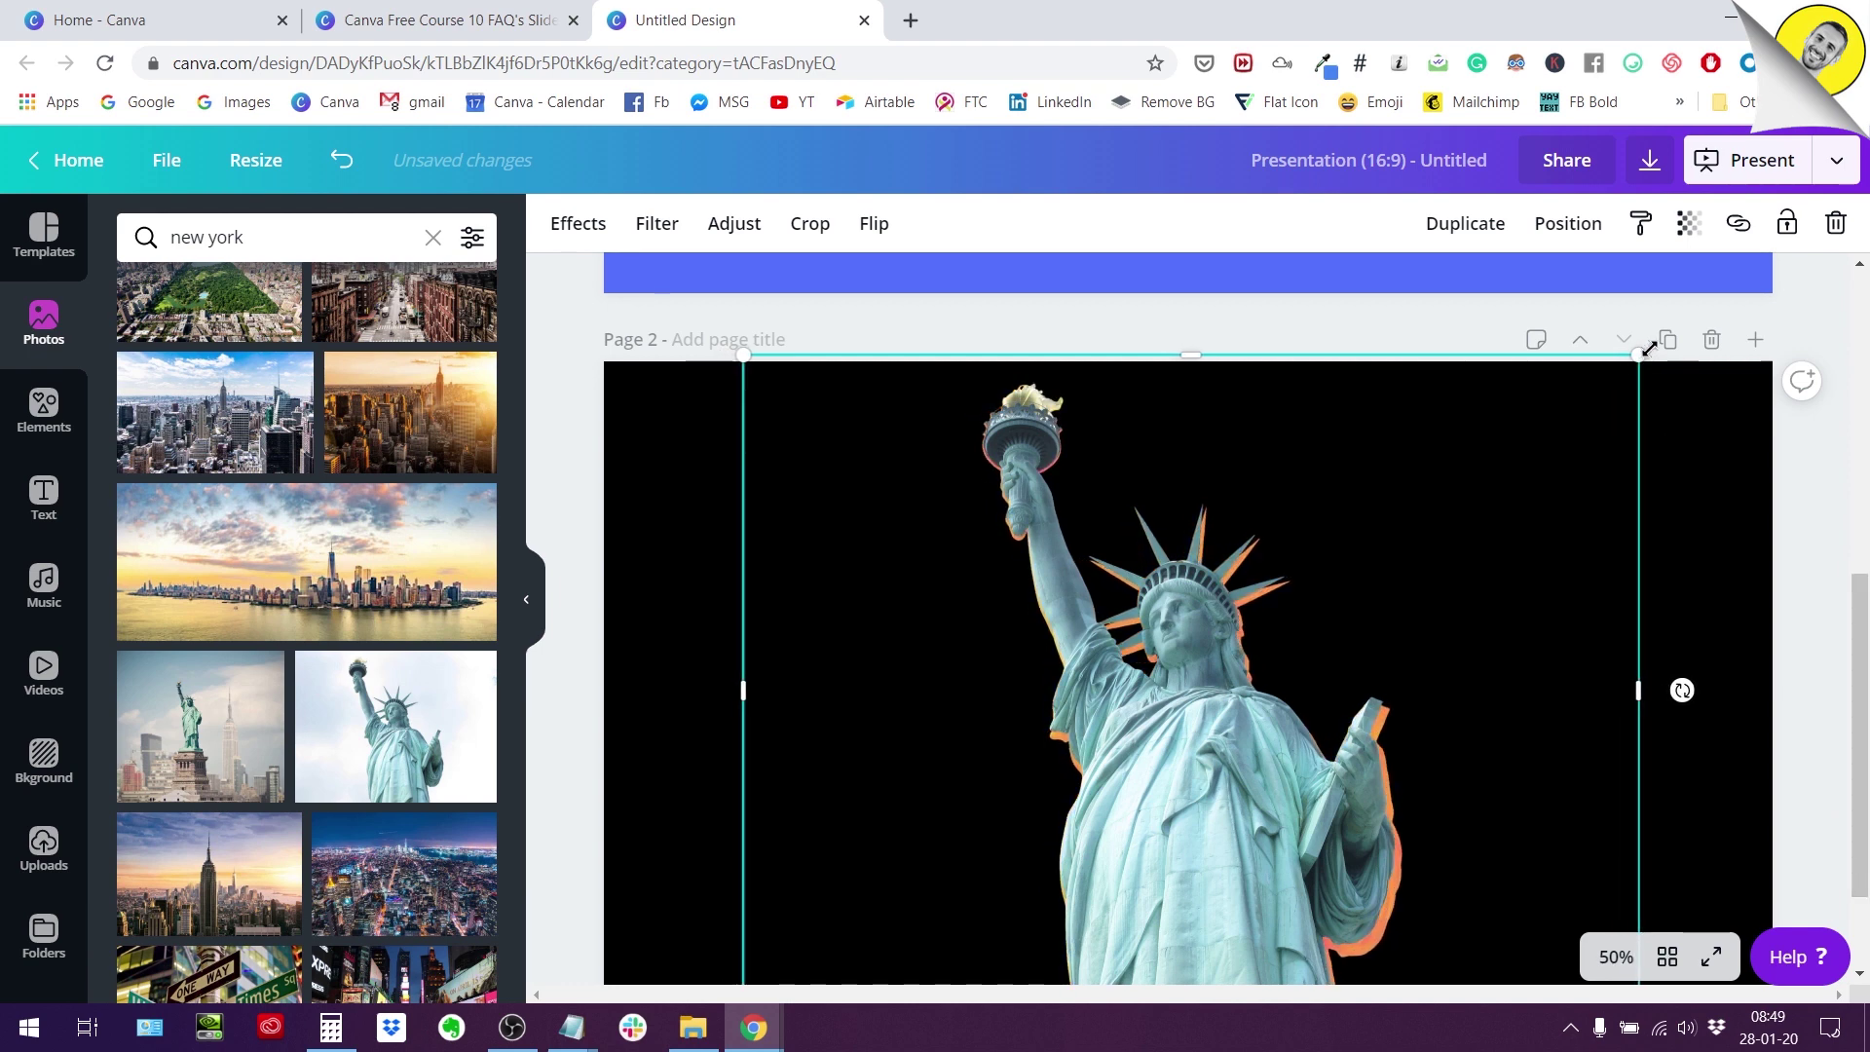
drag(1649, 348, 1656, 343)
Enlarge the back statue further toward the bottom right and nudge it slightly left.
scroll(1655, 342, down, 1)
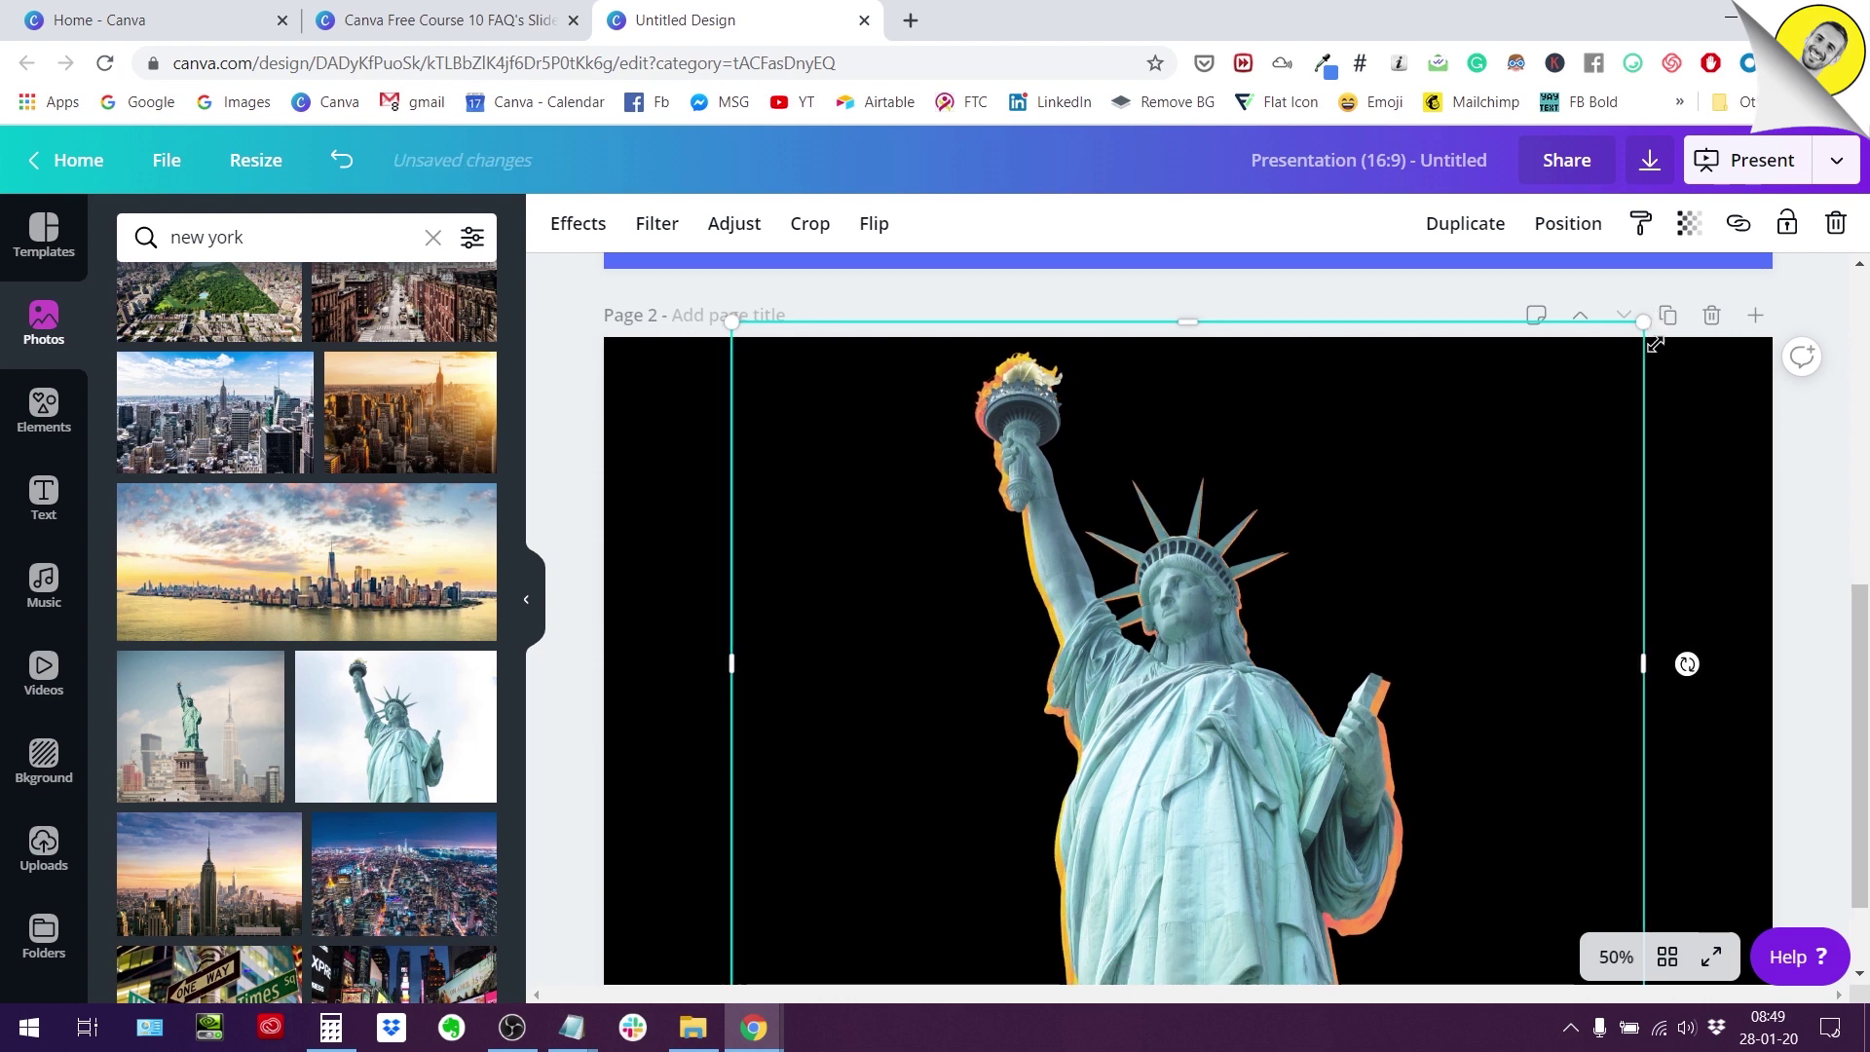
scroll(1655, 343, down, 1)
scroll(1655, 346, up, 3)
scroll(1657, 350, down, 1)
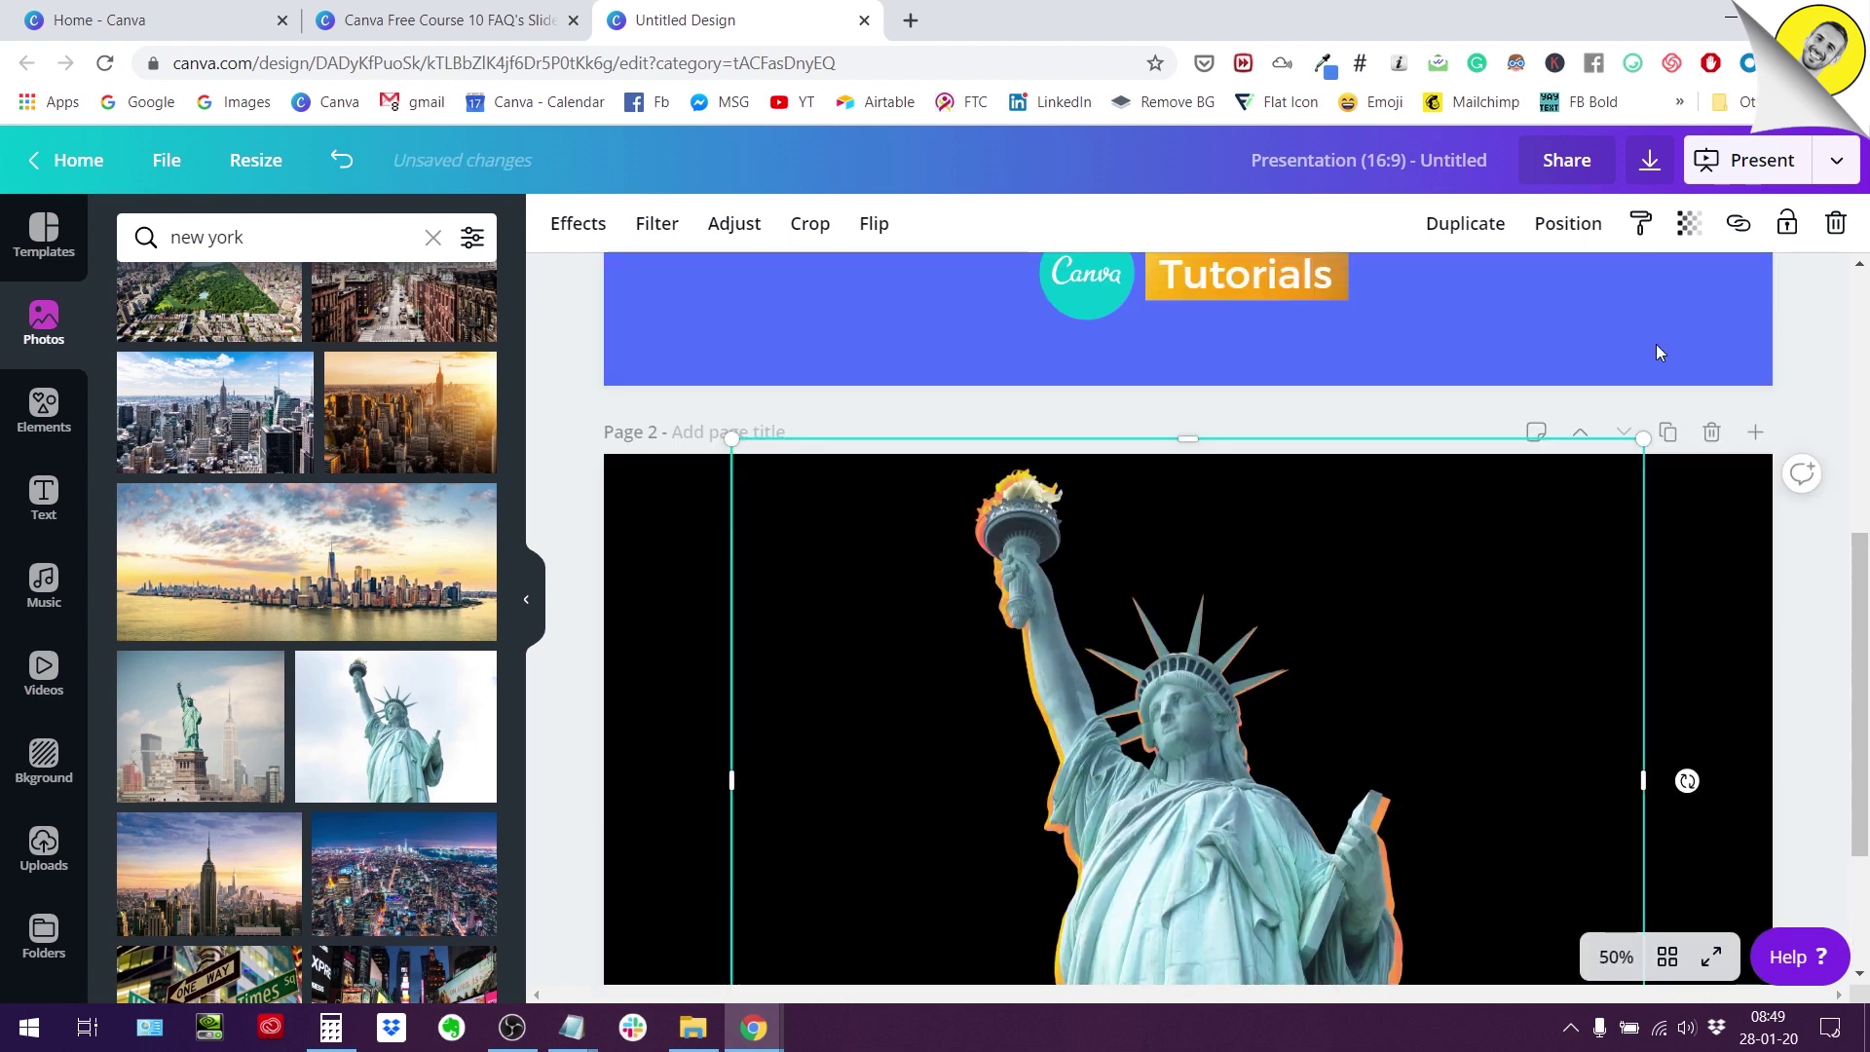
scroll(1660, 352, down, 3)
drag(1649, 880, 1659, 889)
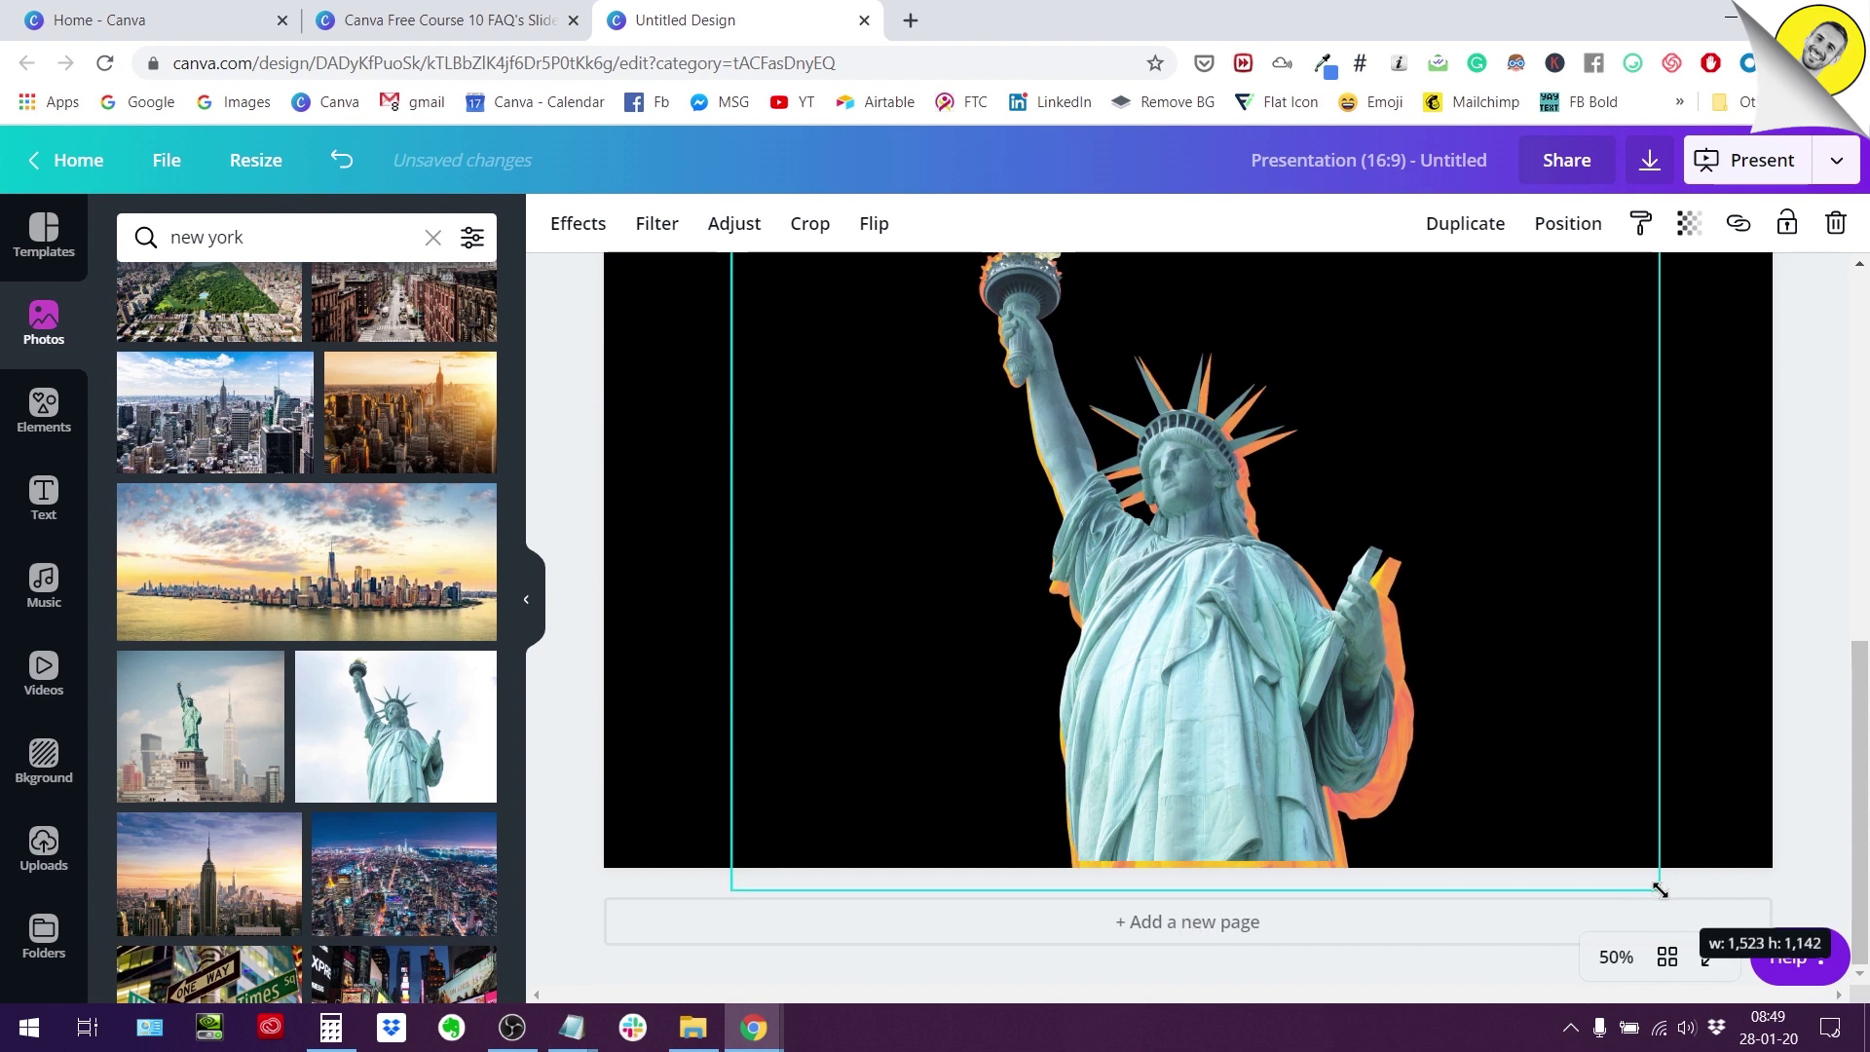
key(Left)
key(Left)
key(Left)
key(Left)
key(Left)
key(Left)
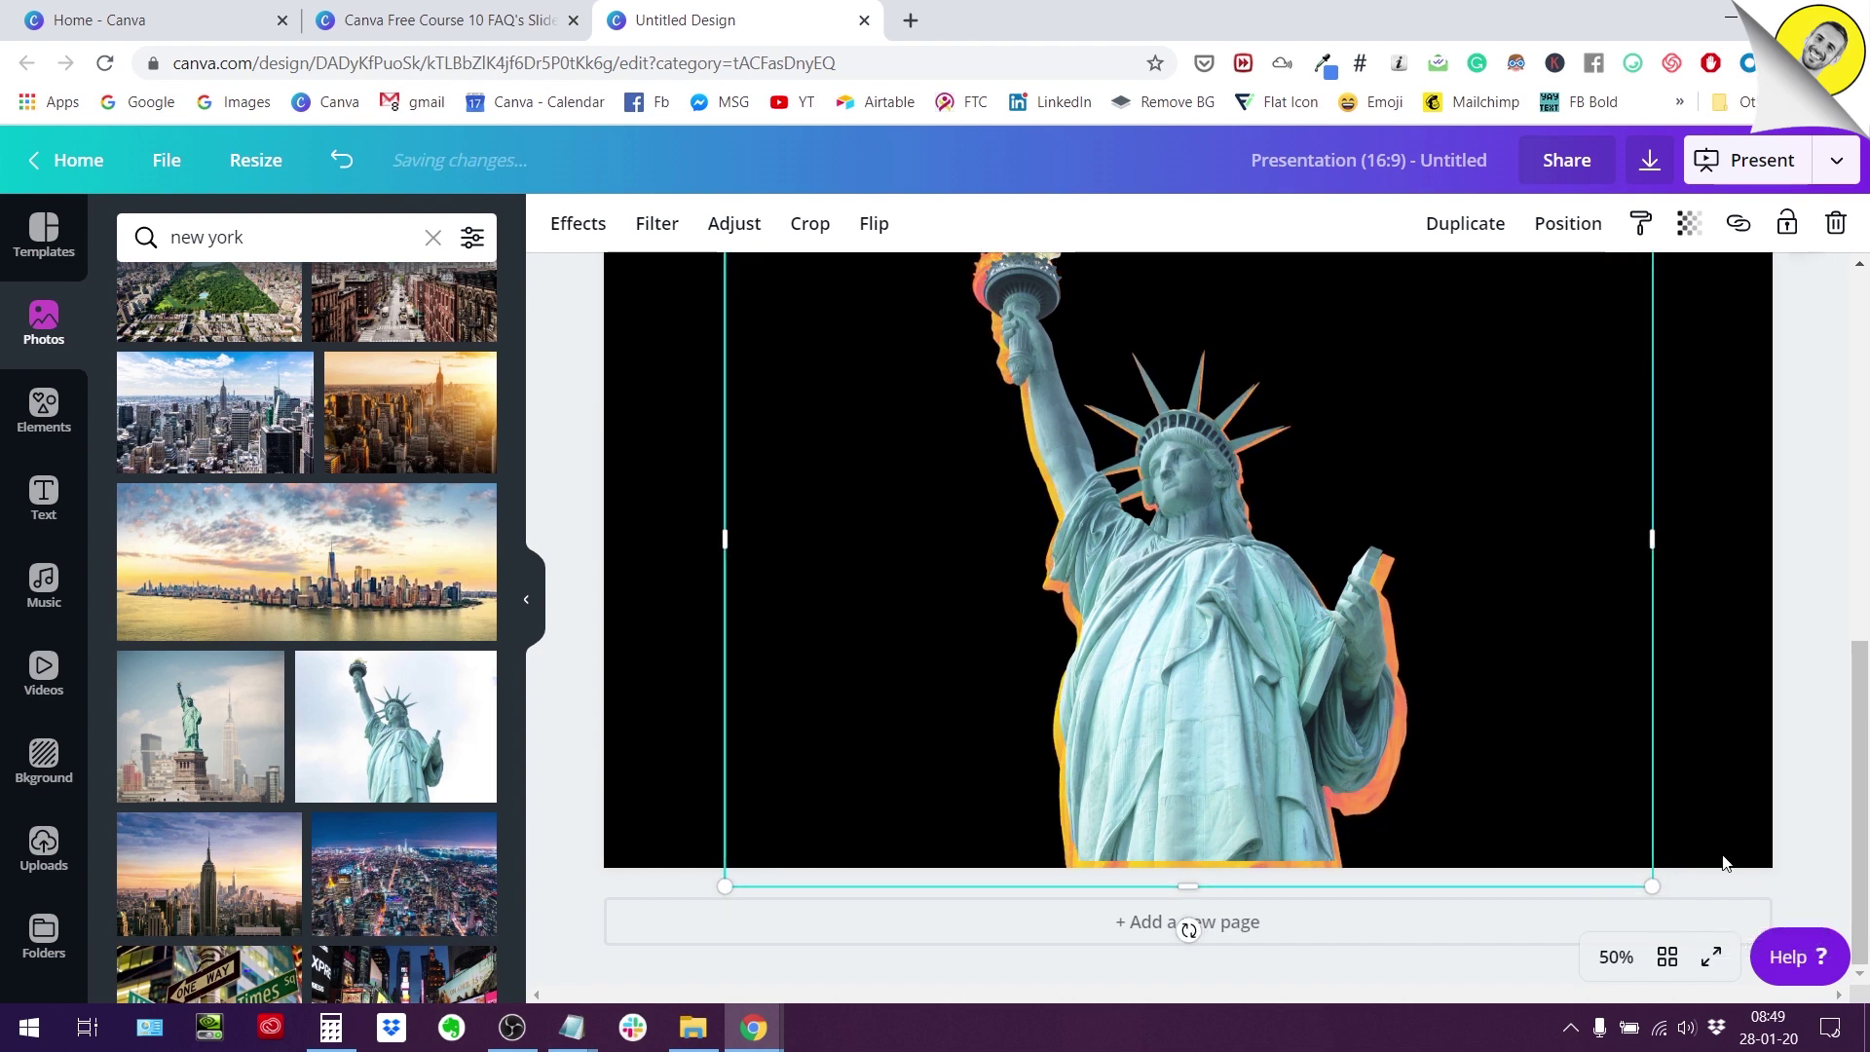
scroll(1683, 835, up, 1)
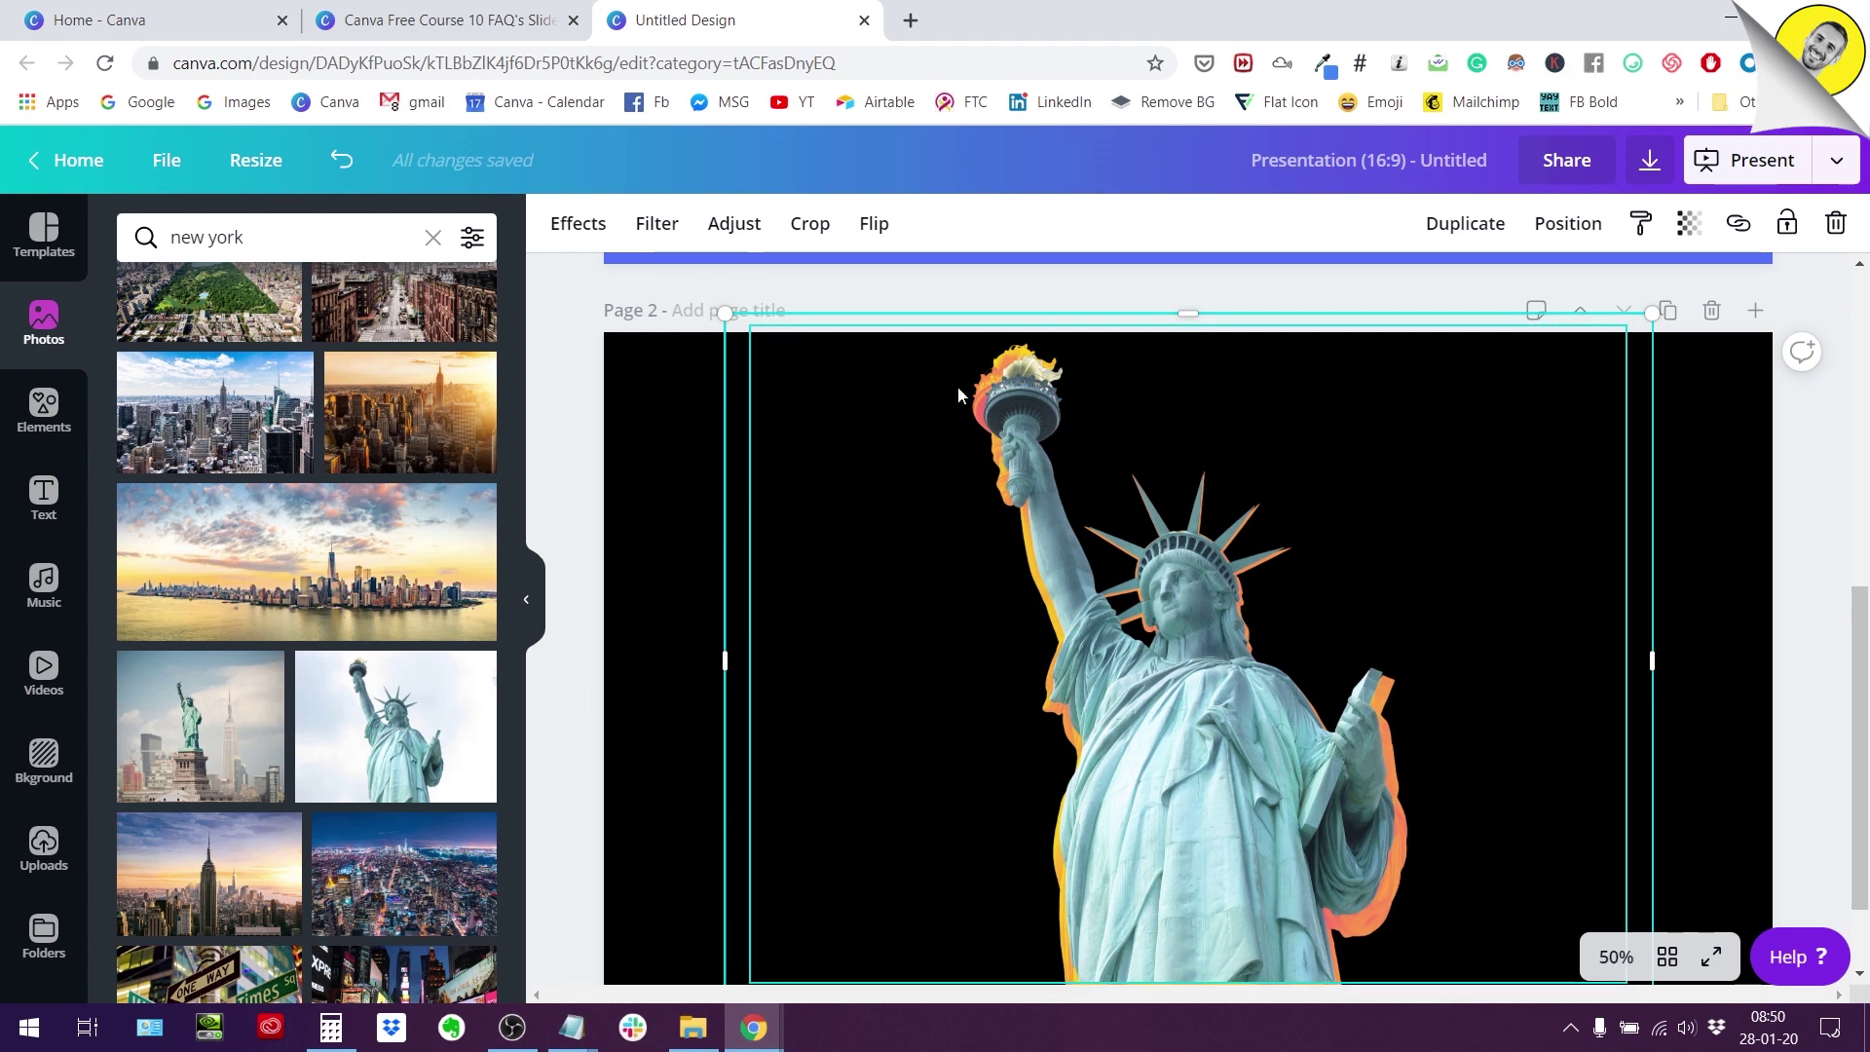
Set the orange statue copy's Blur to 25 in Adjust, turning its outline into a glow.
click(721, 237)
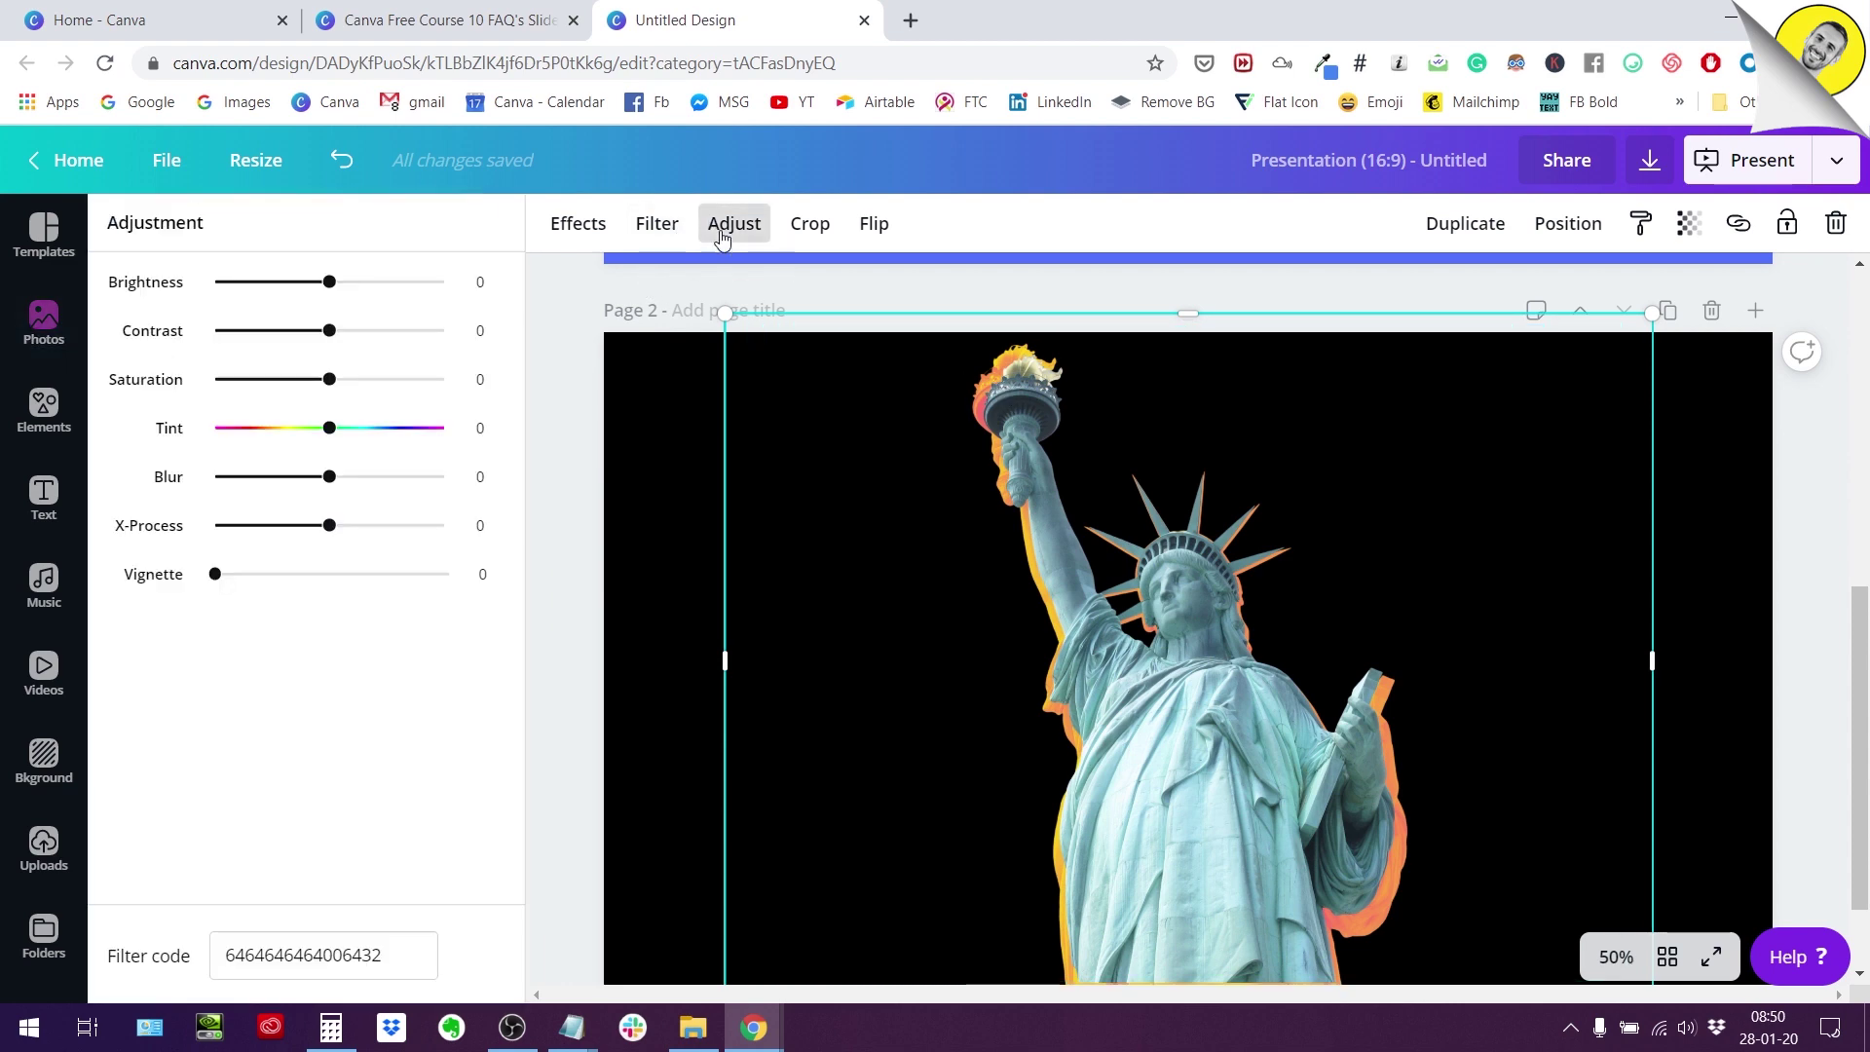
mouse_move(329, 477)
mouse_down()
mouse_move(281, 481)
mouse_move(384, 484)
mouse_move(360, 489)
mouse_up()
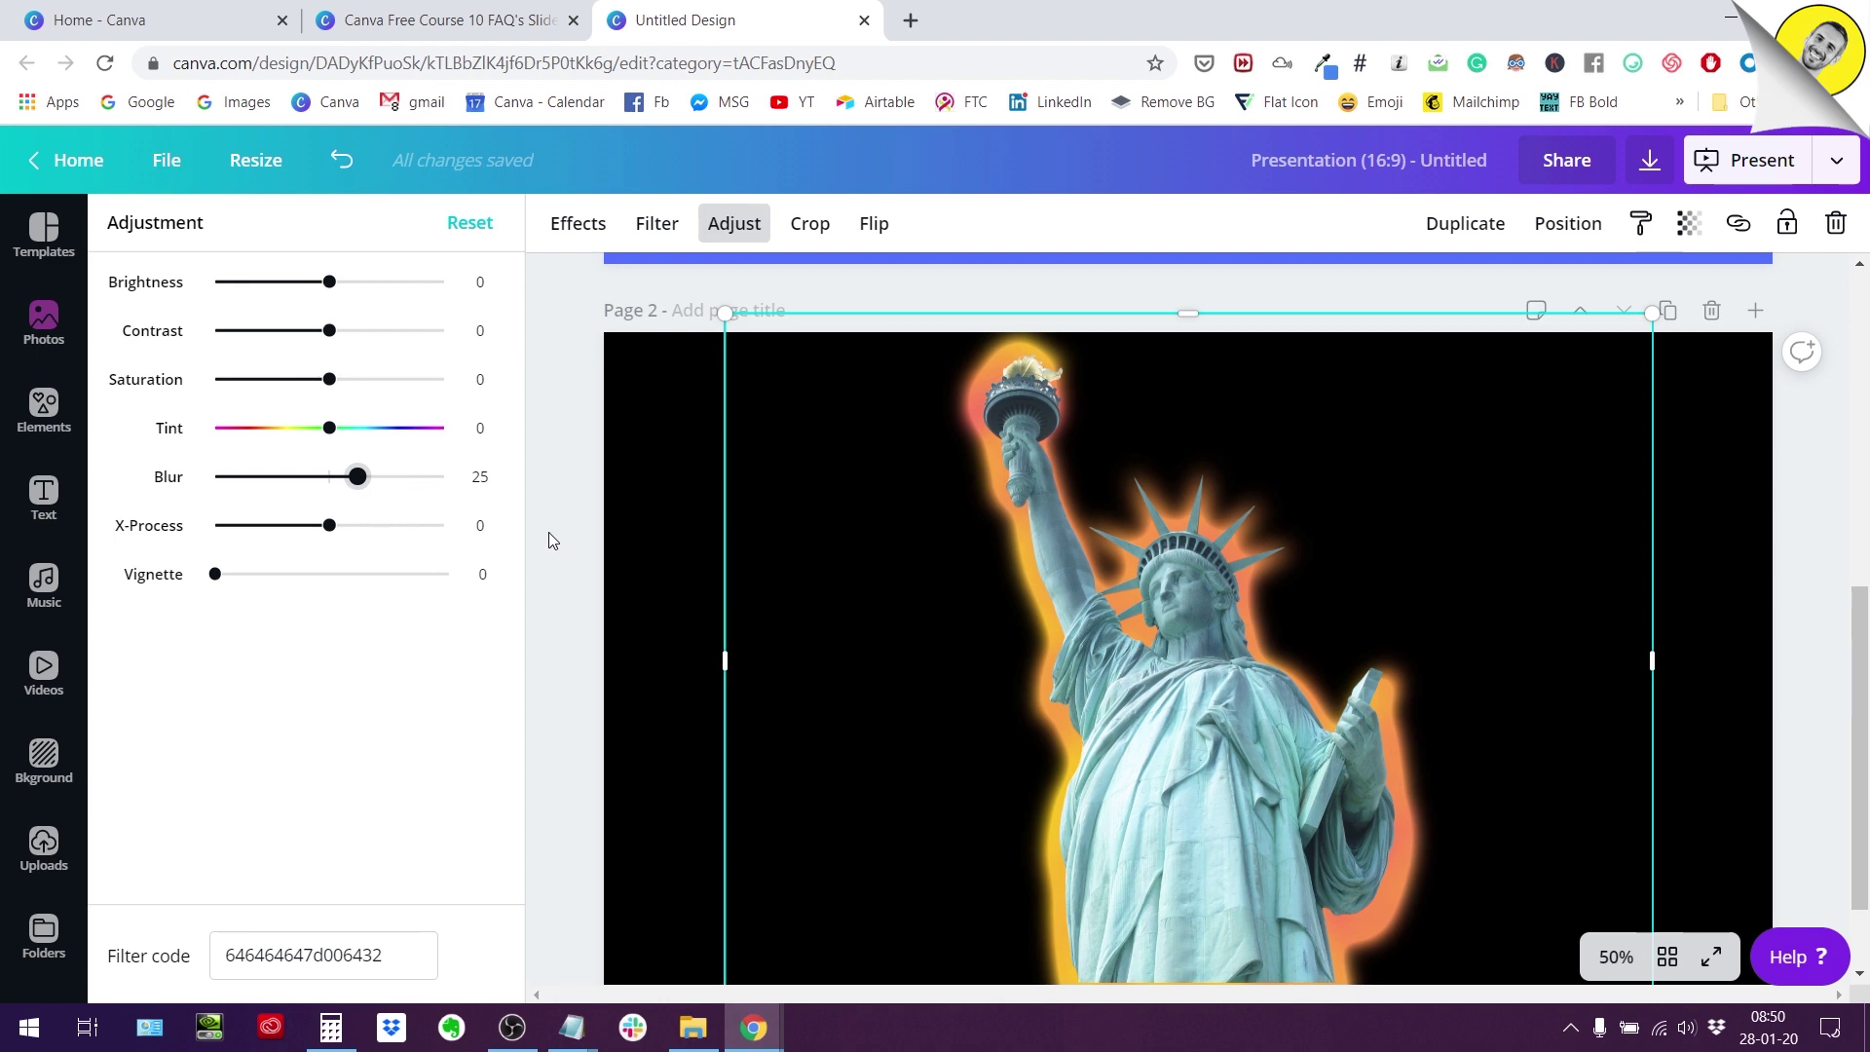
click(751, 208)
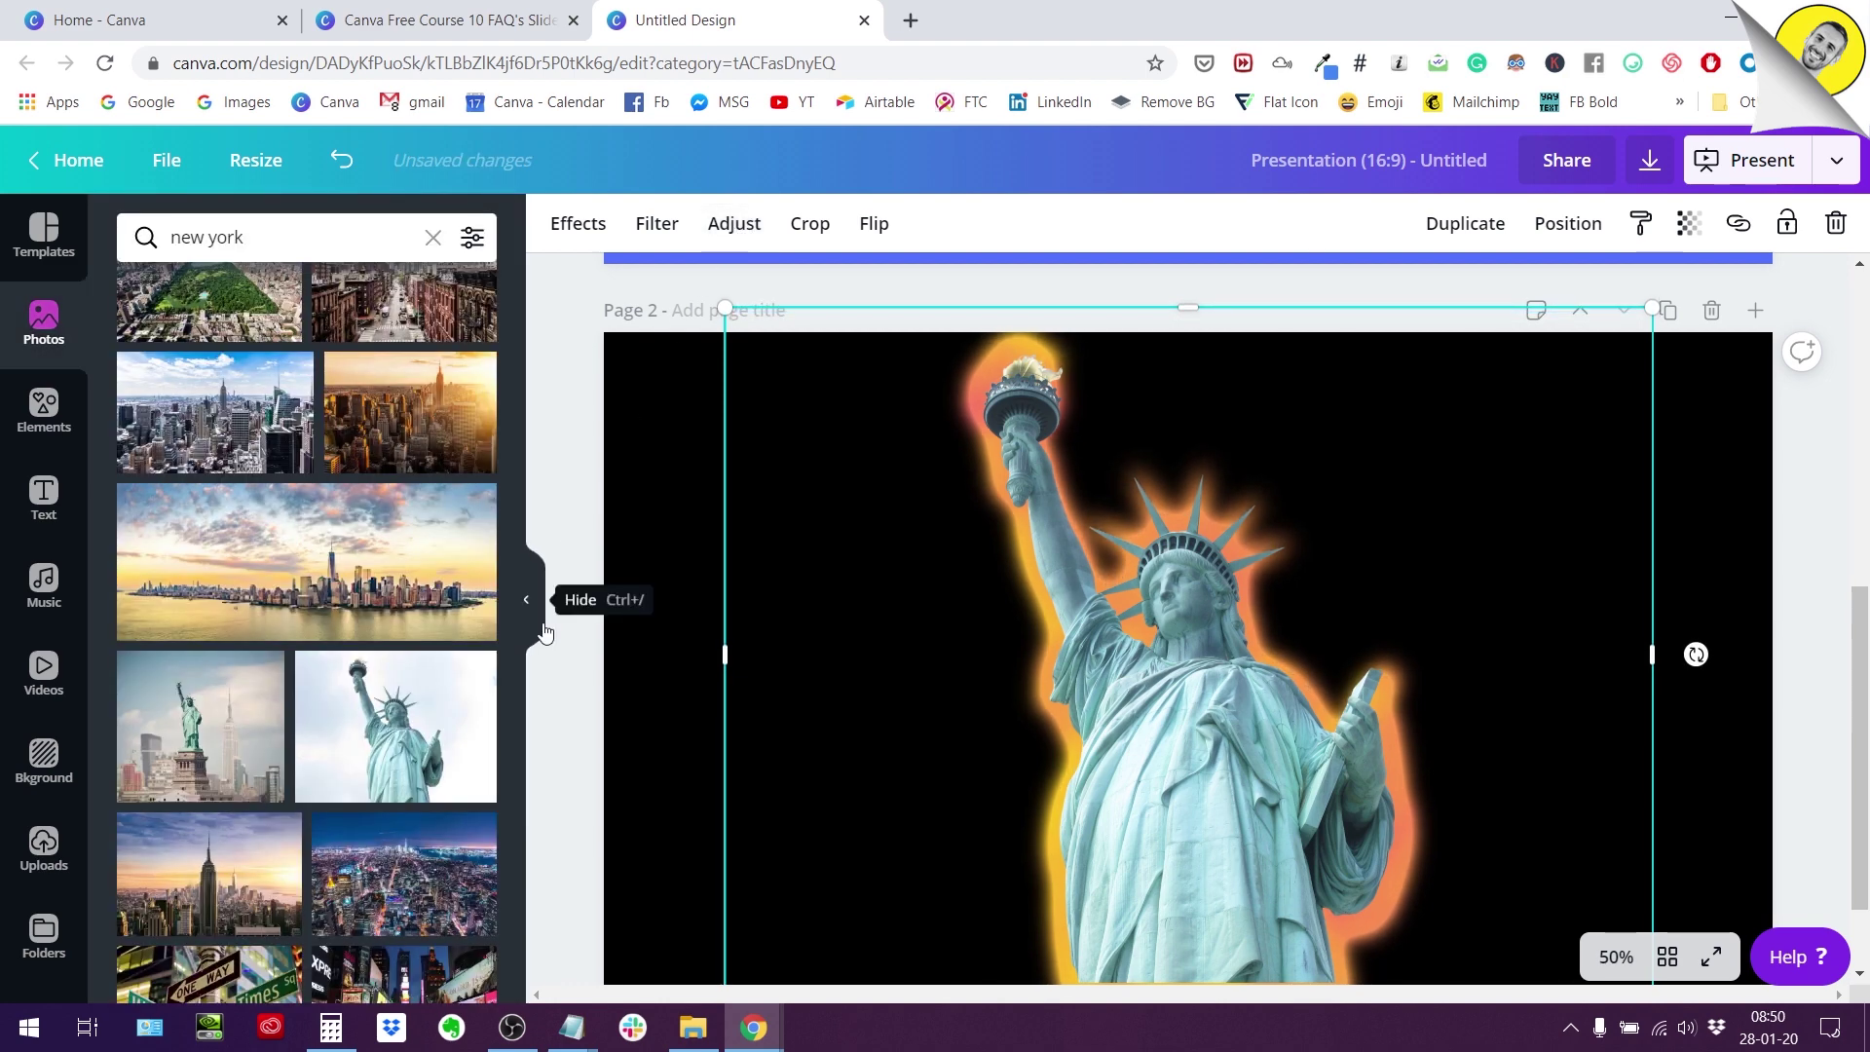
Marquee-select both the teal statue and its orange glow layer together.
scroll(687, 709, down, 1)
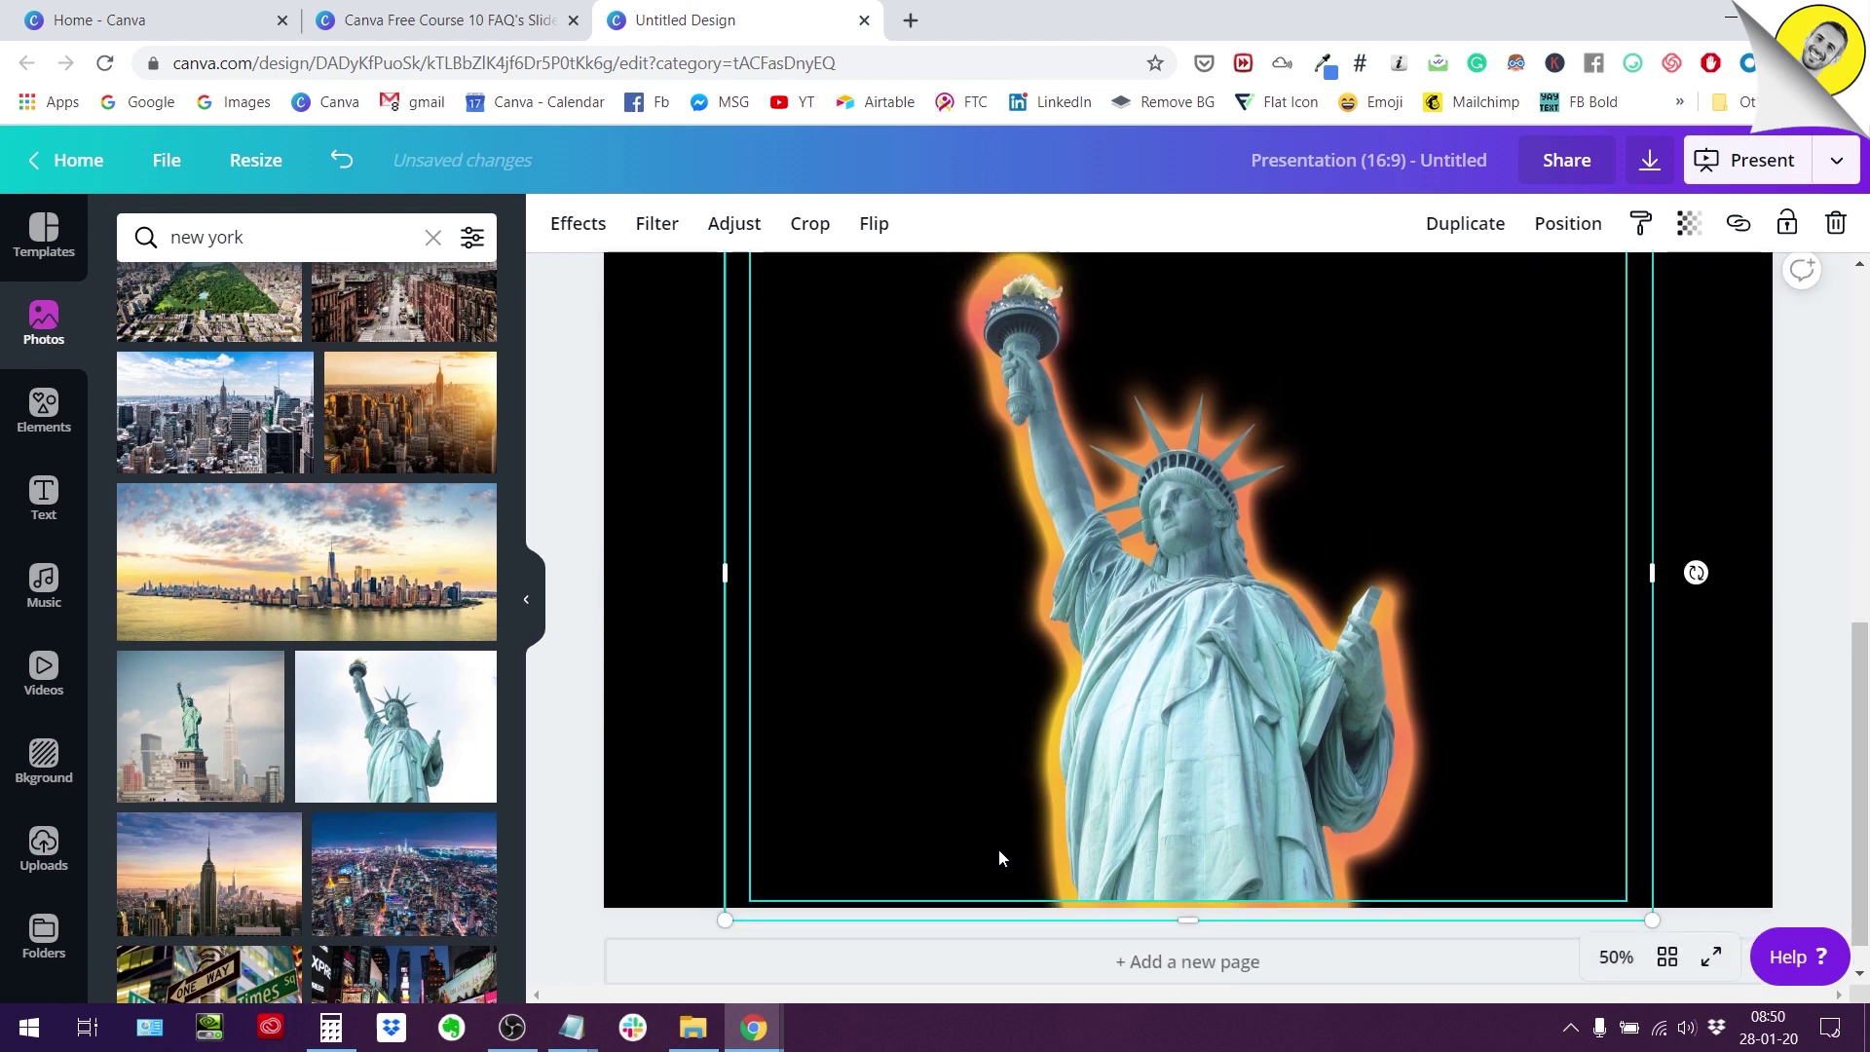
scroll(997, 849, up, 1)
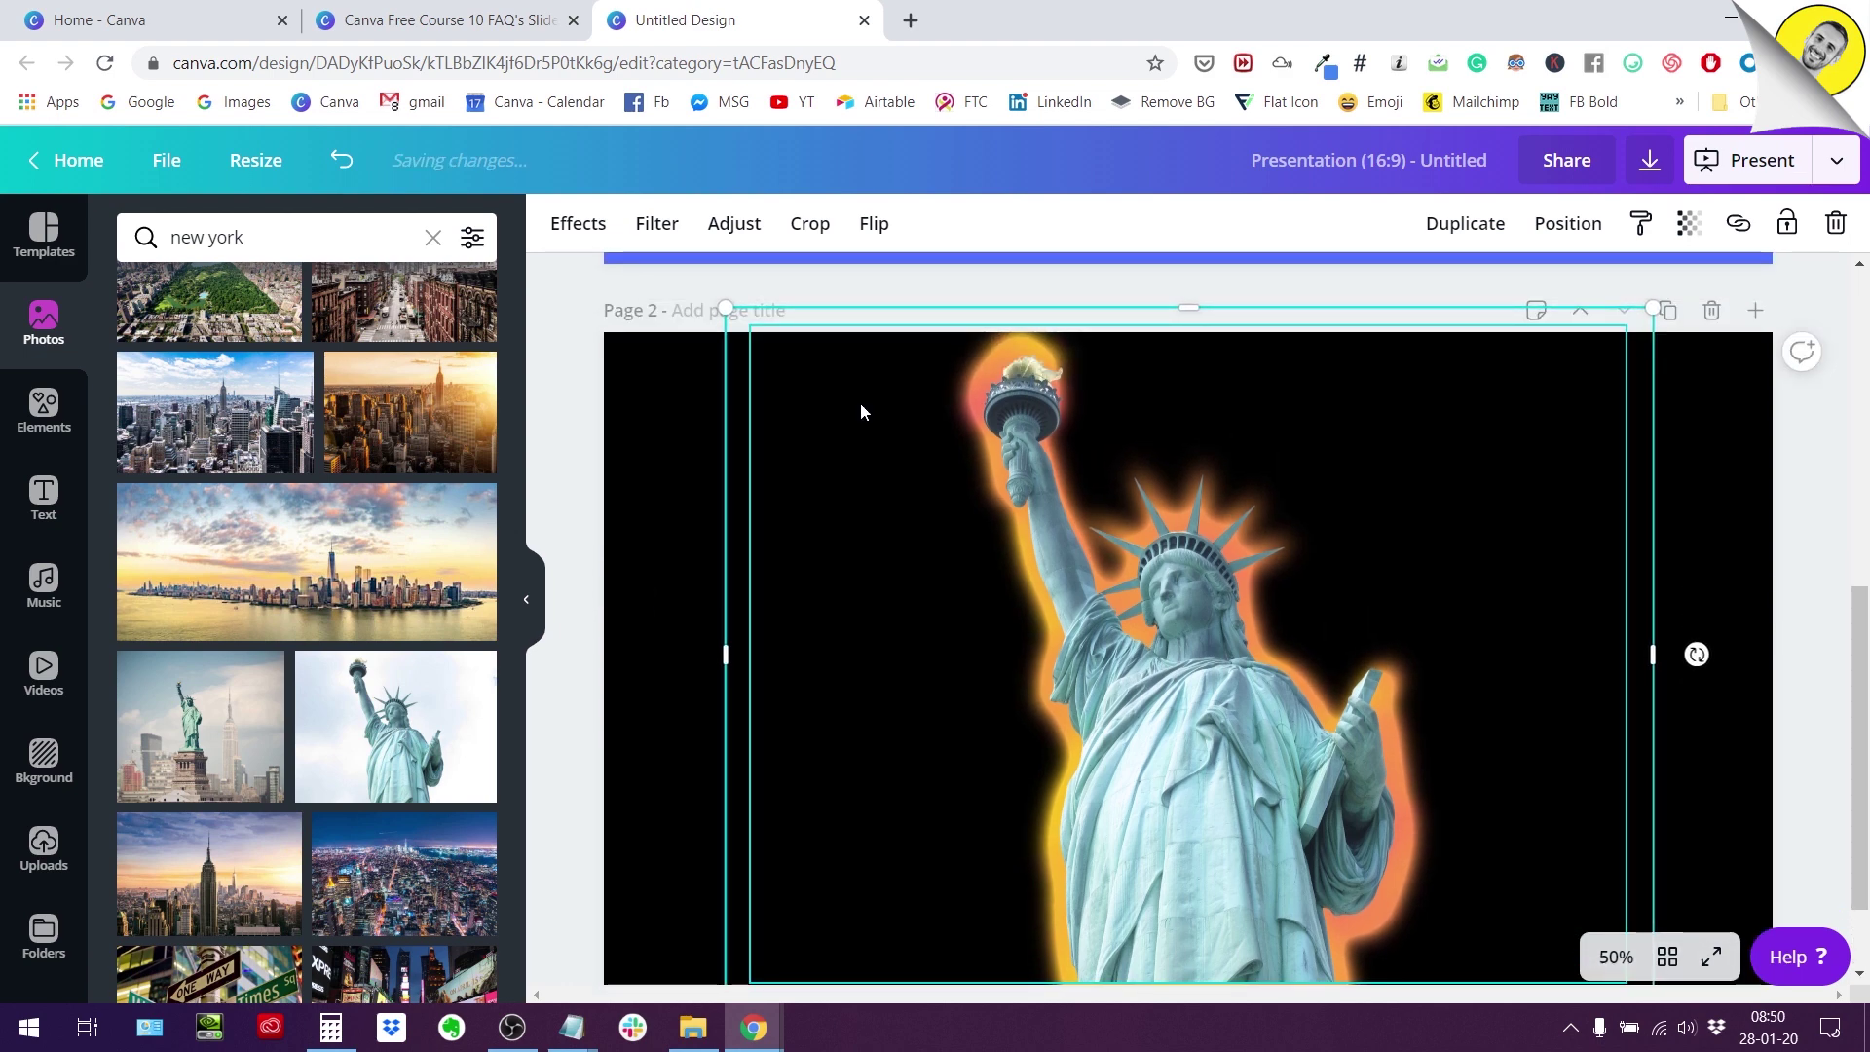
click(1755, 481)
scroll(1756, 526, down, 1)
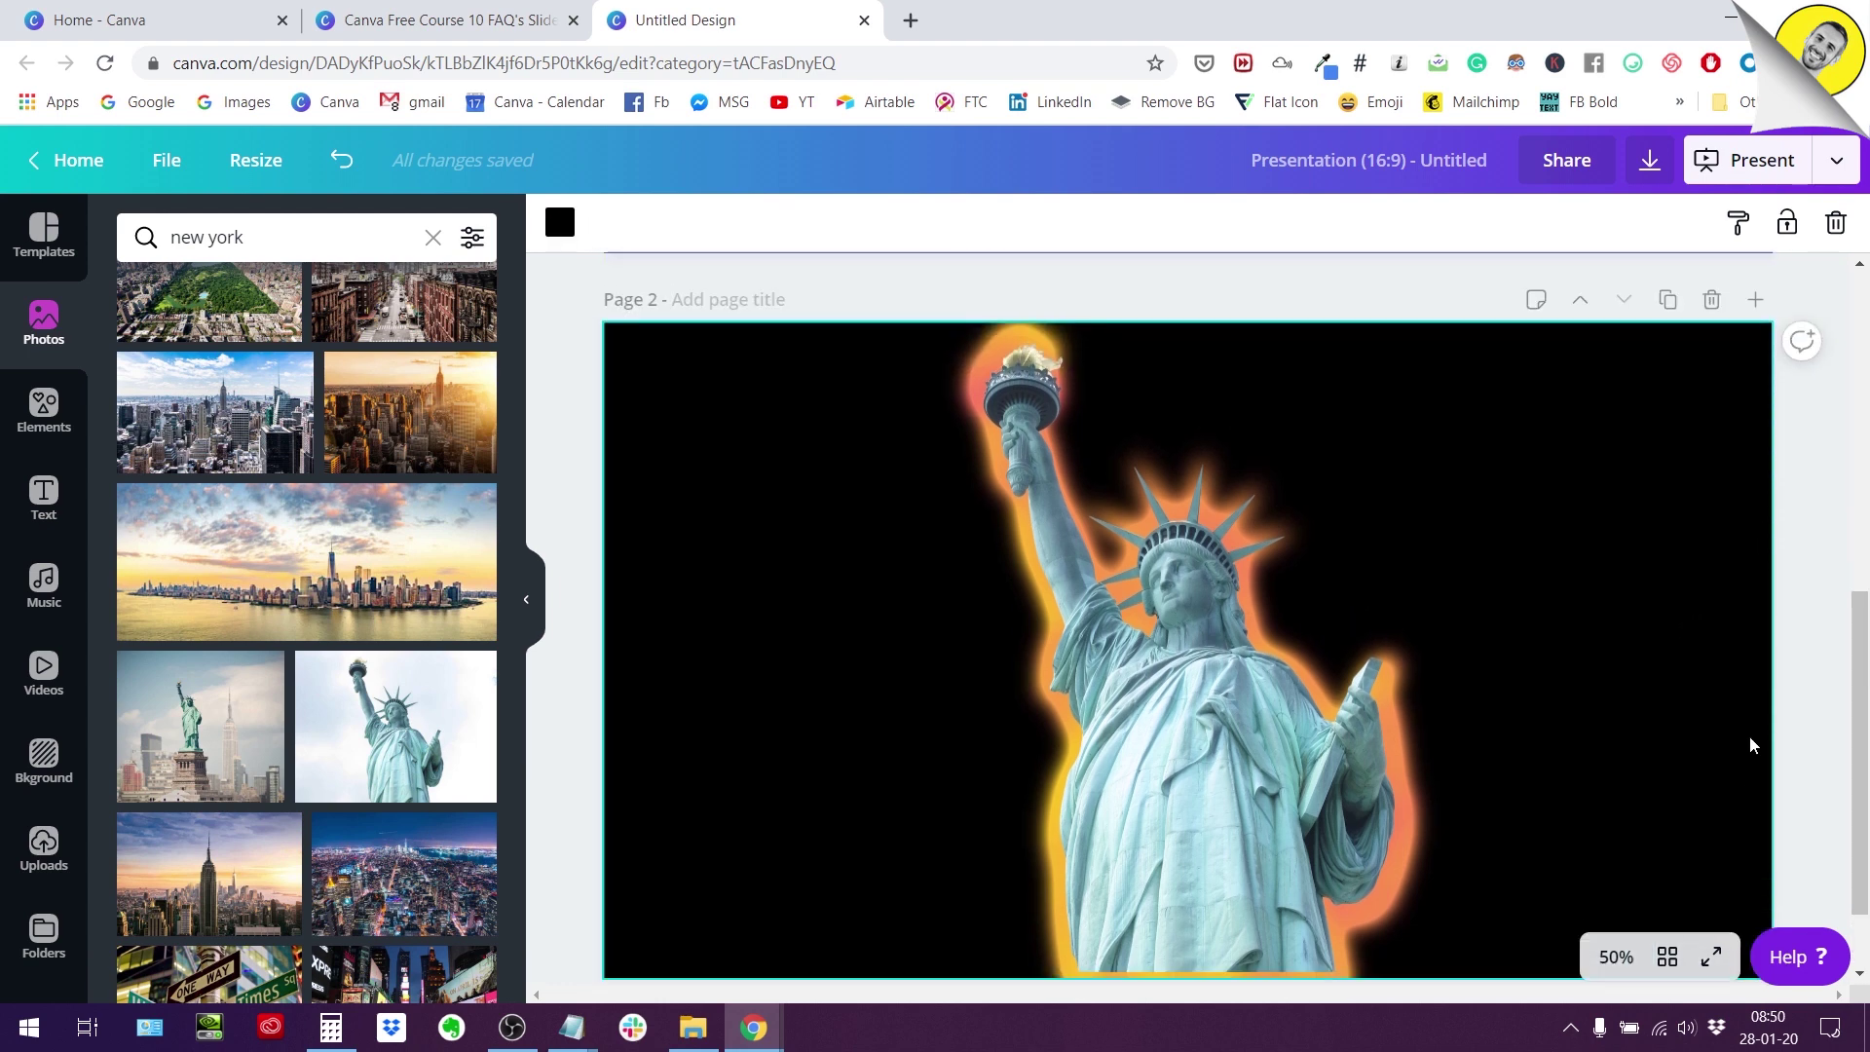
click(1186, 592)
scroll(1185, 593, up, 2)
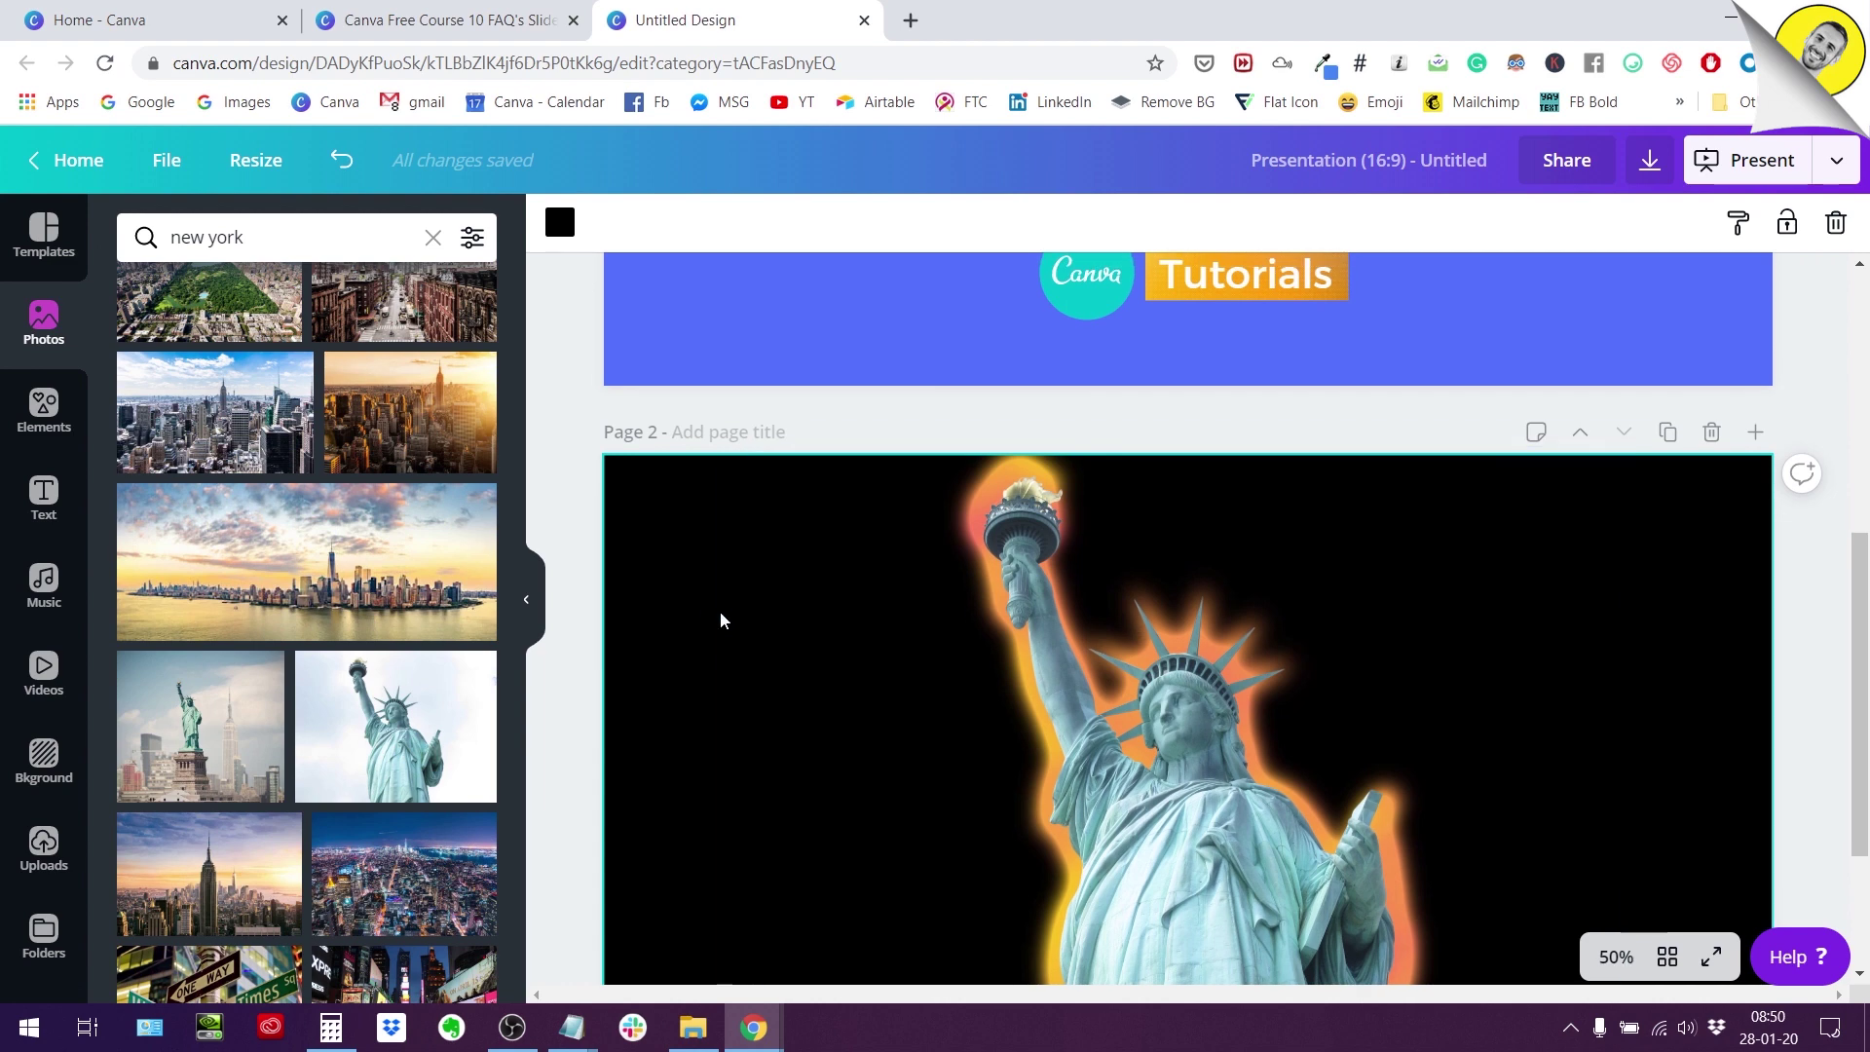
drag(718, 594, 1389, 825)
Resize both statue layers together toward the bottom of the black page.
scroll(1388, 826, down, 1)
scroll(1389, 825, down, 2)
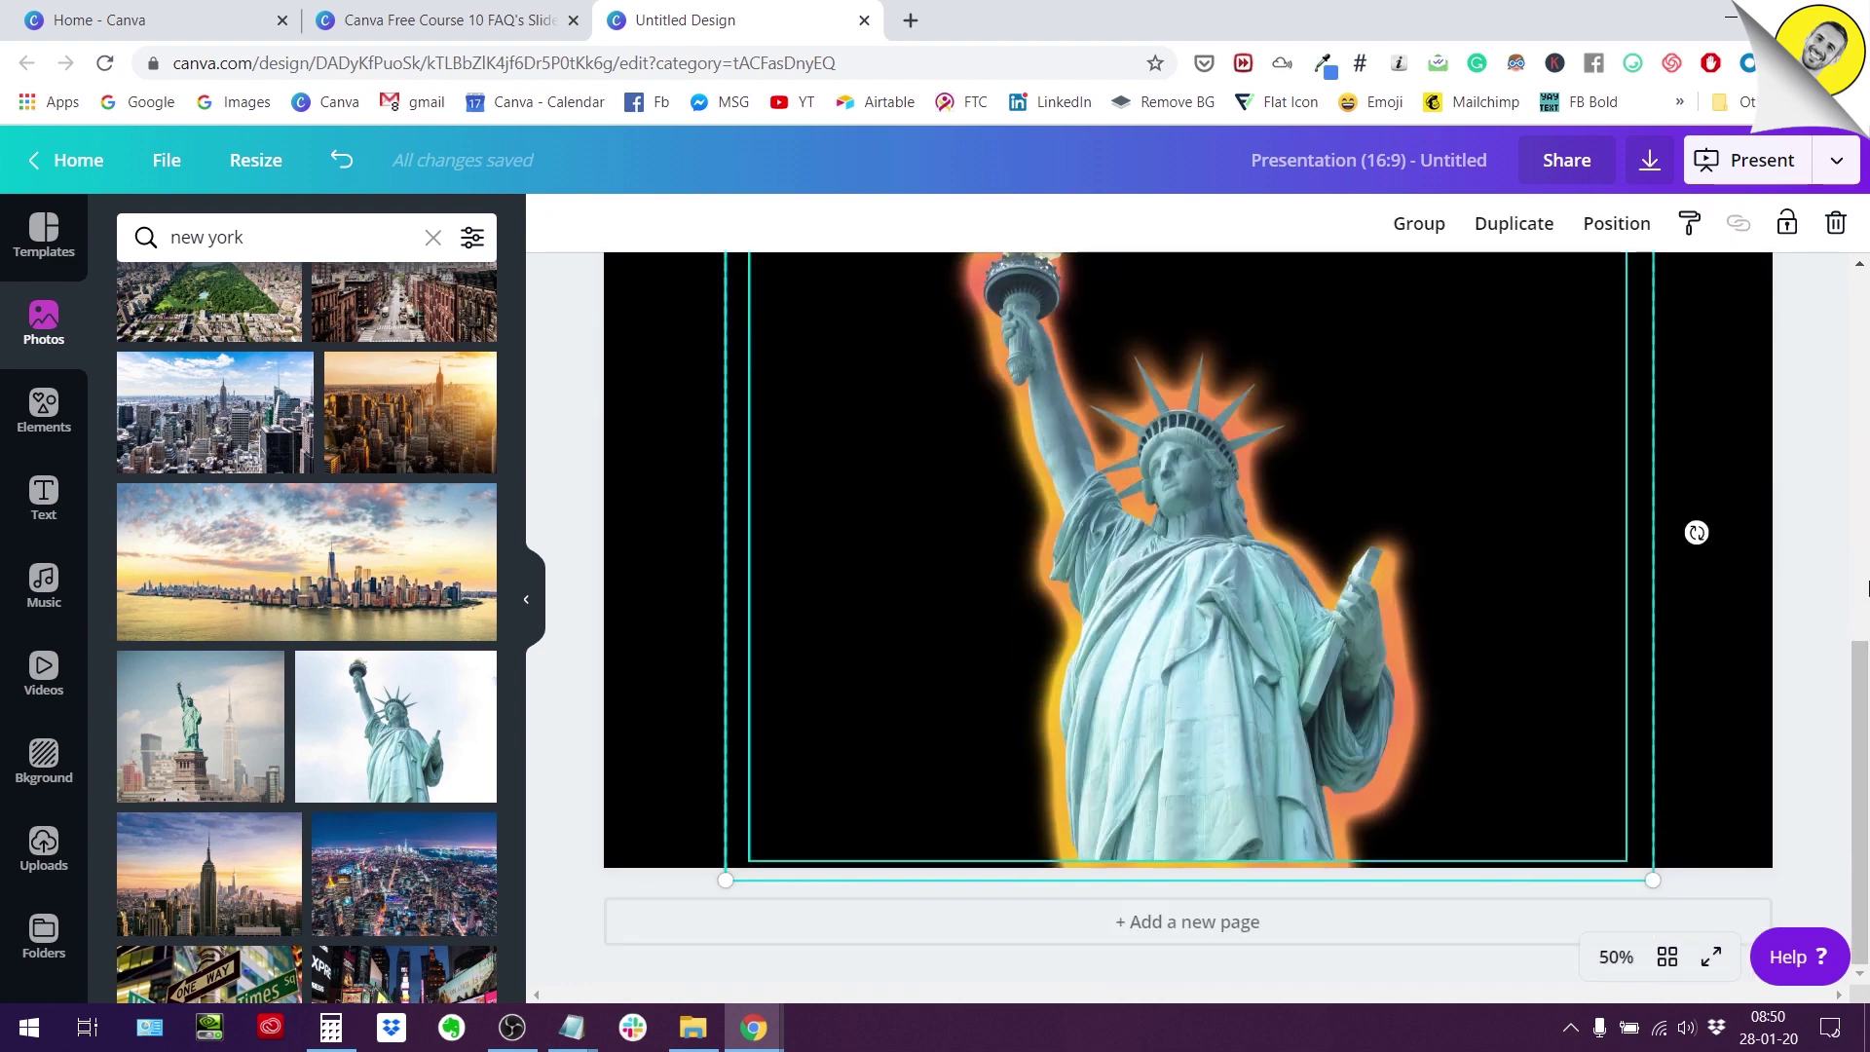
drag(1181, 918, 1189, 933)
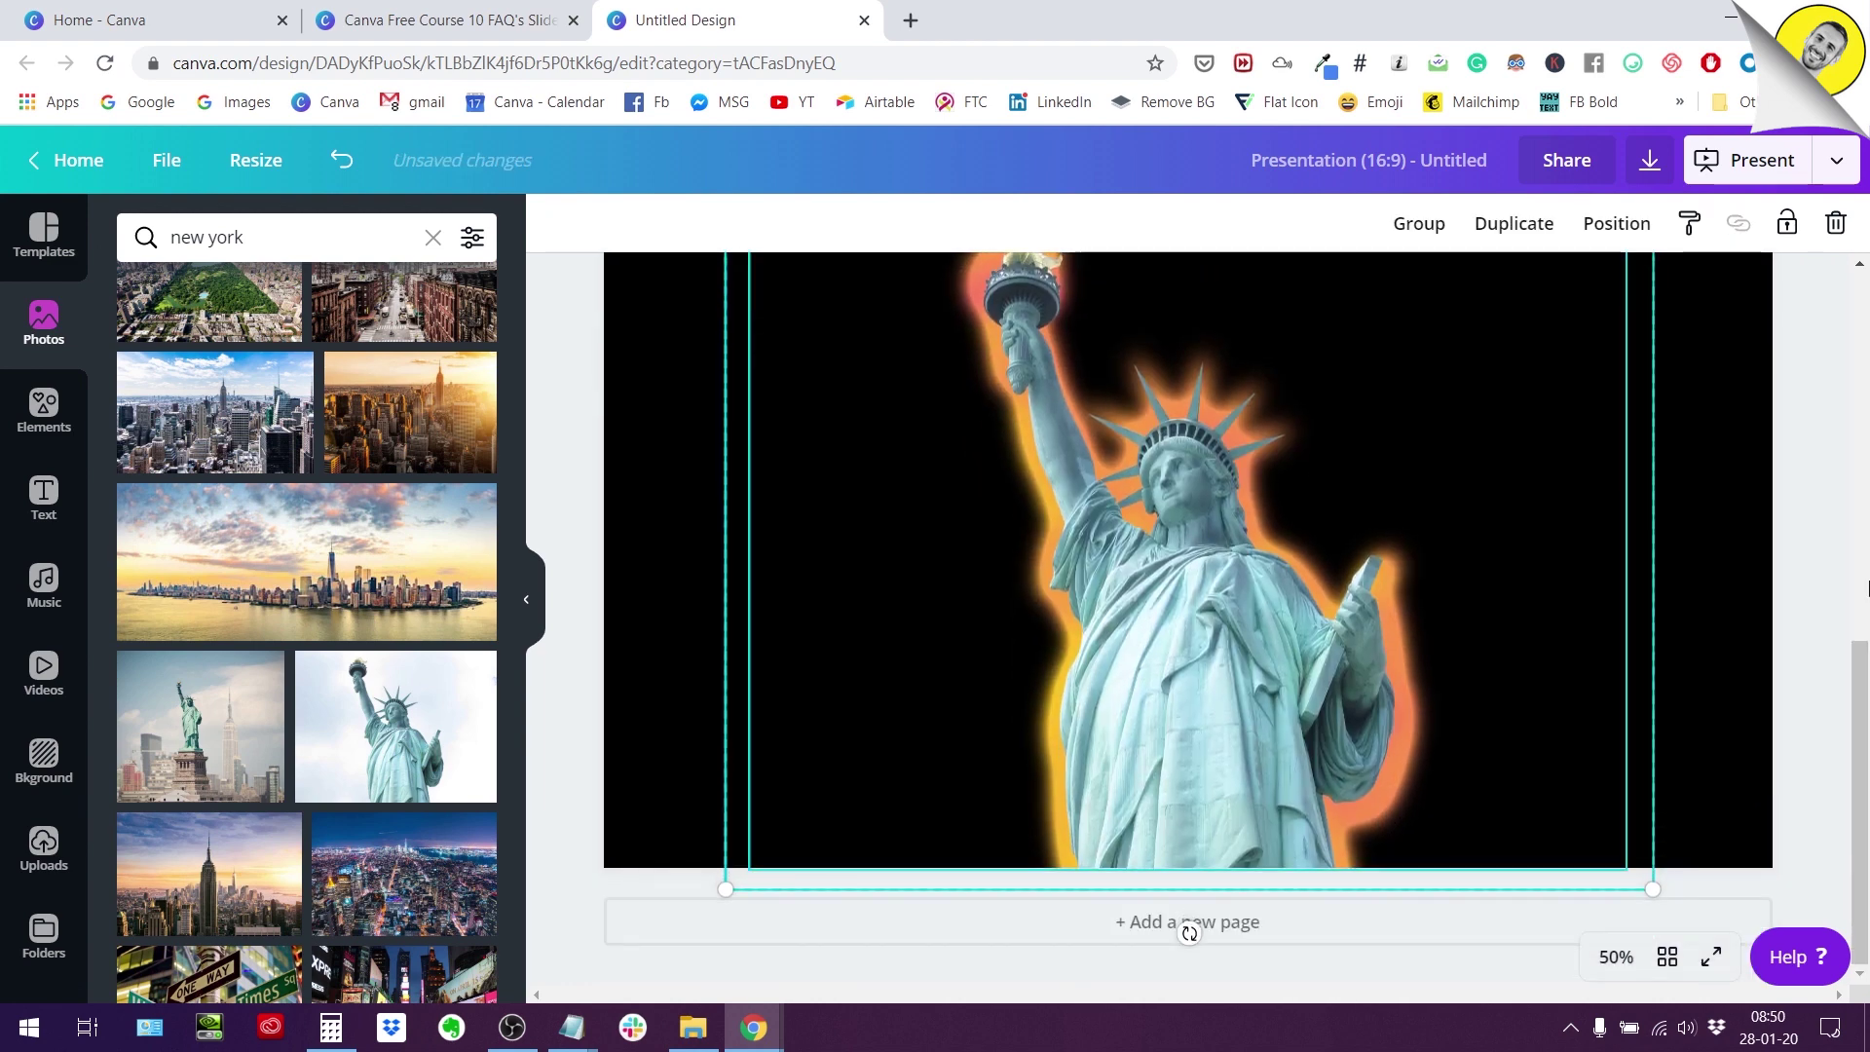
scroll(1189, 932, up, 3)
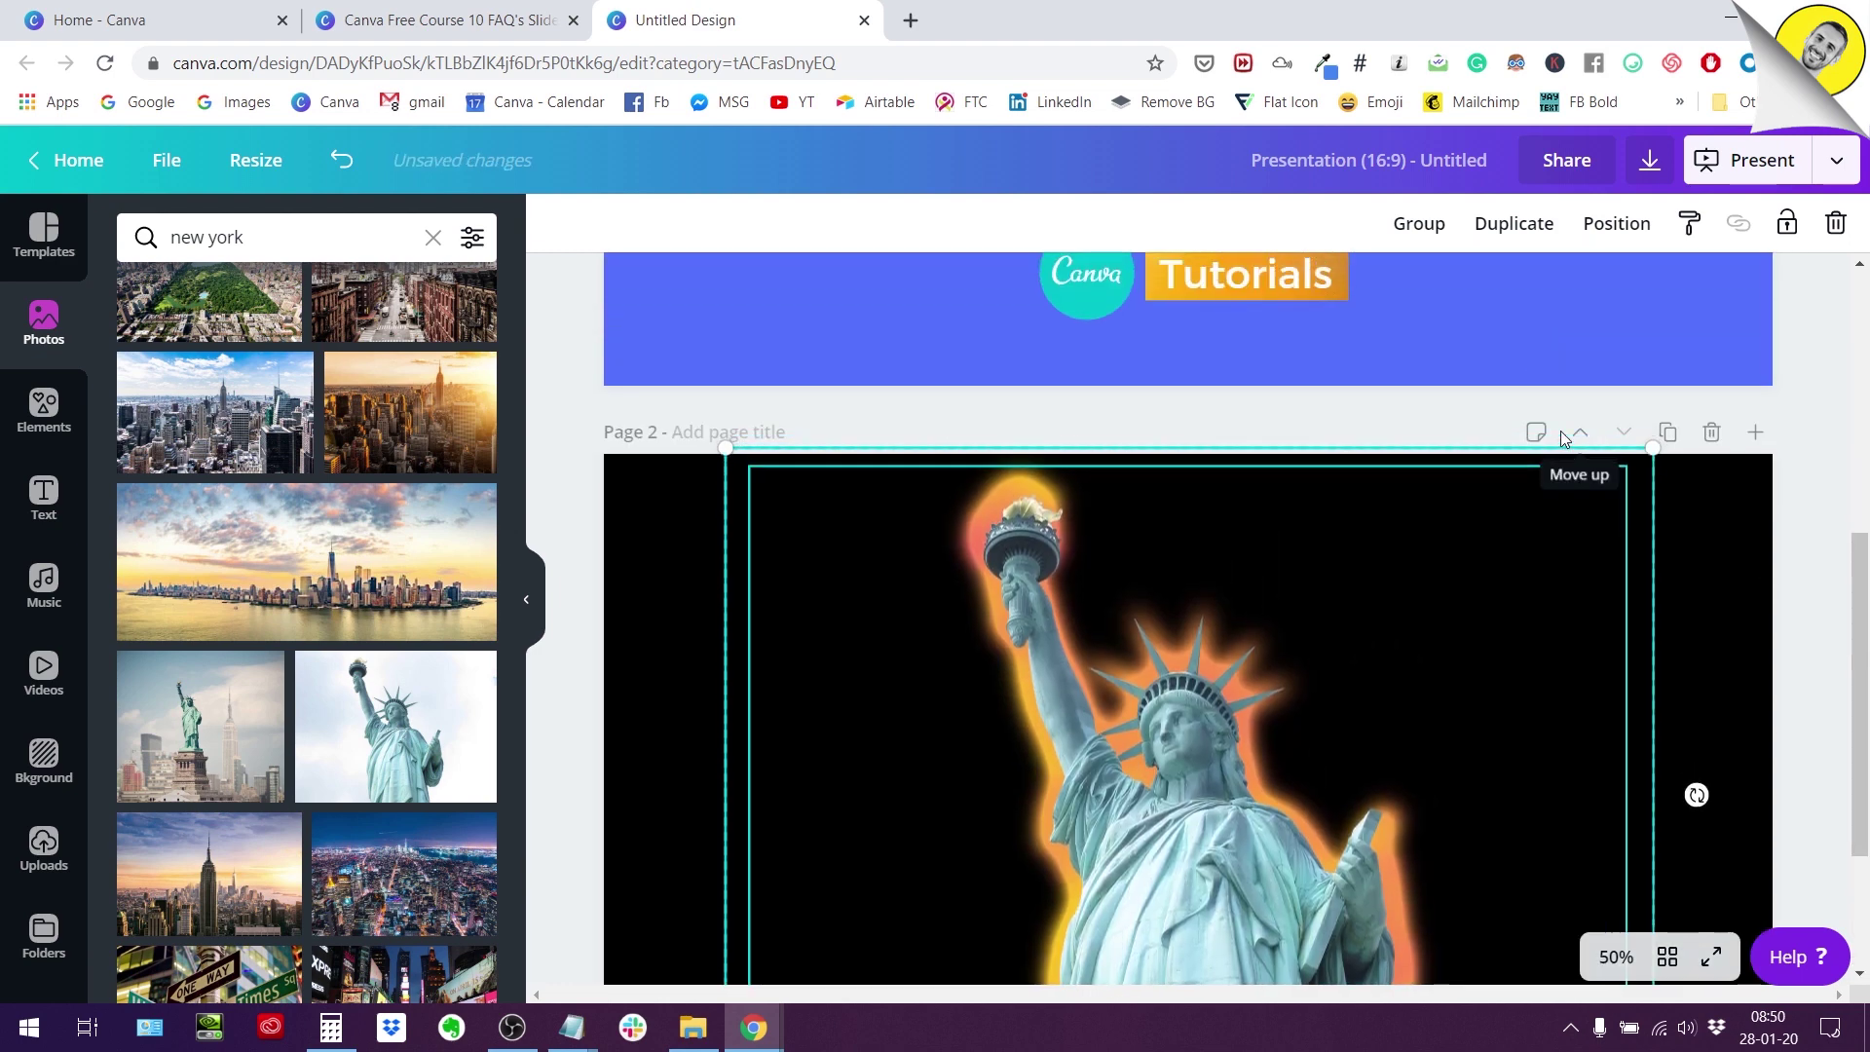
scroll(1569, 429, down, 3)
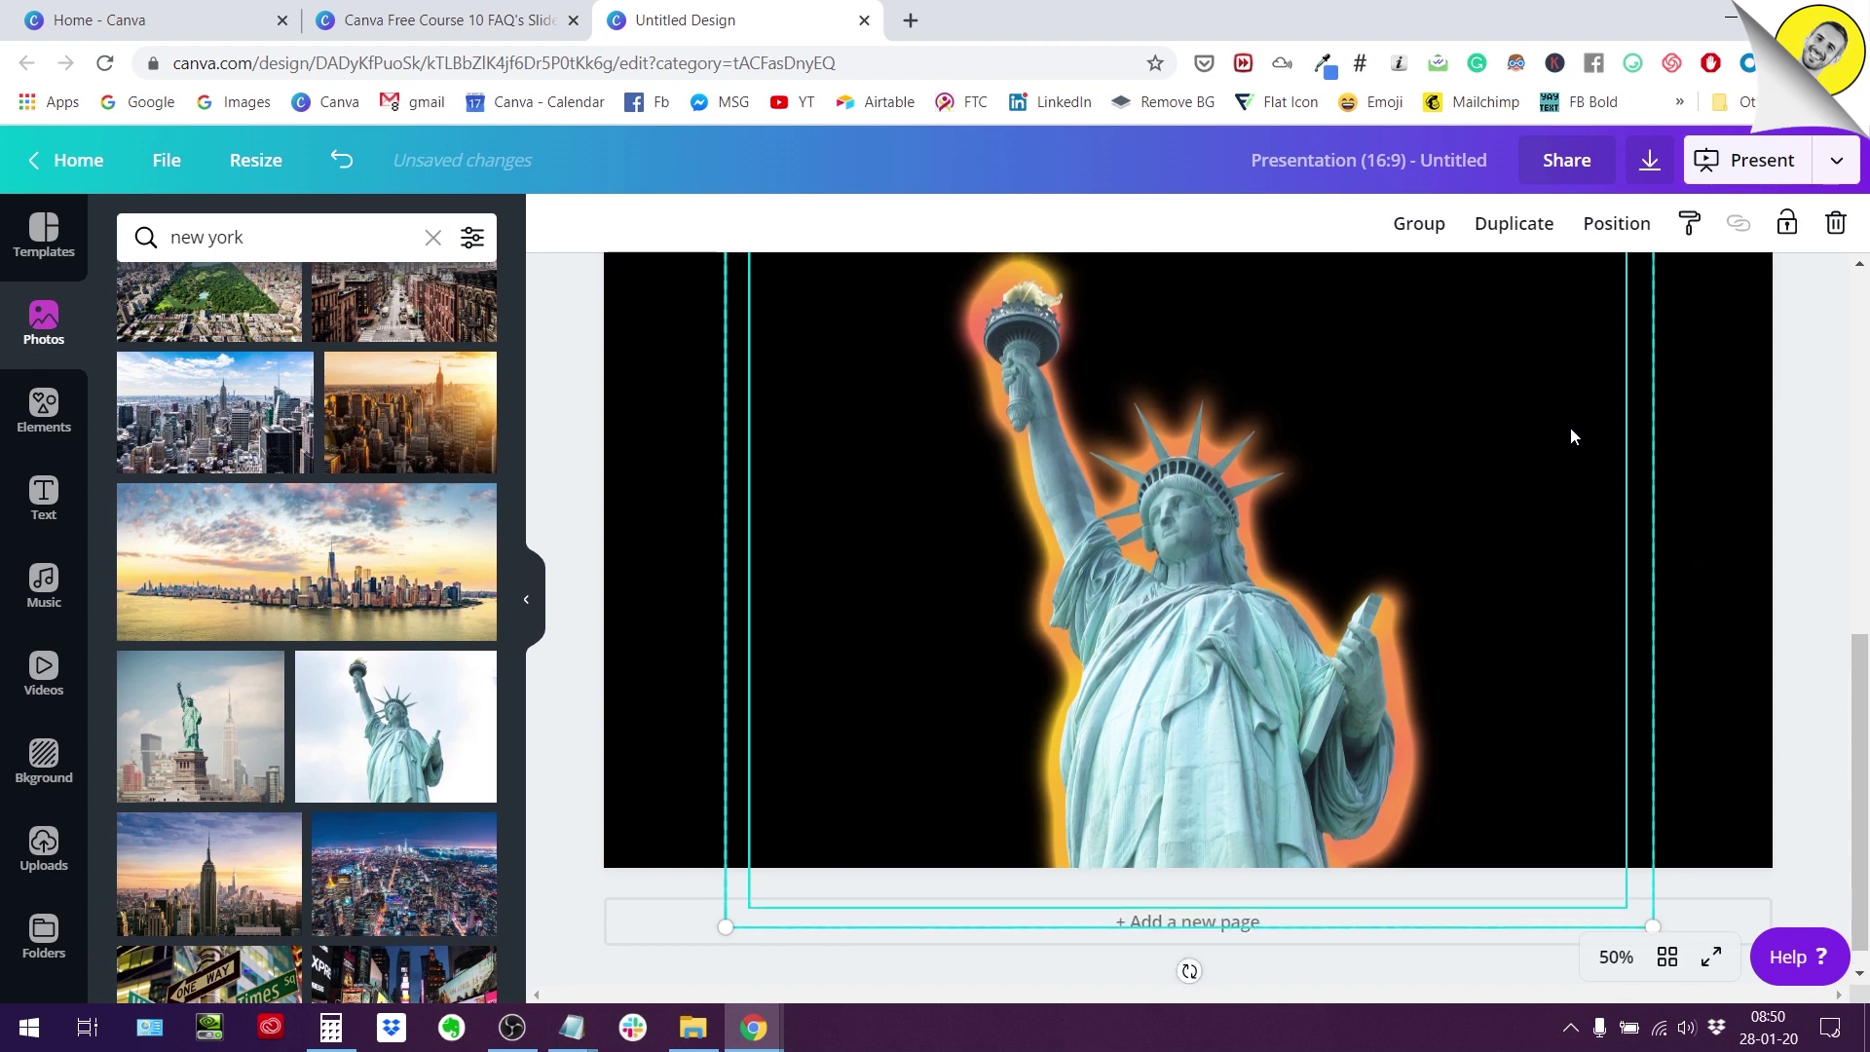
Select all the statue layers and group them into one piece.
click(1704, 469)
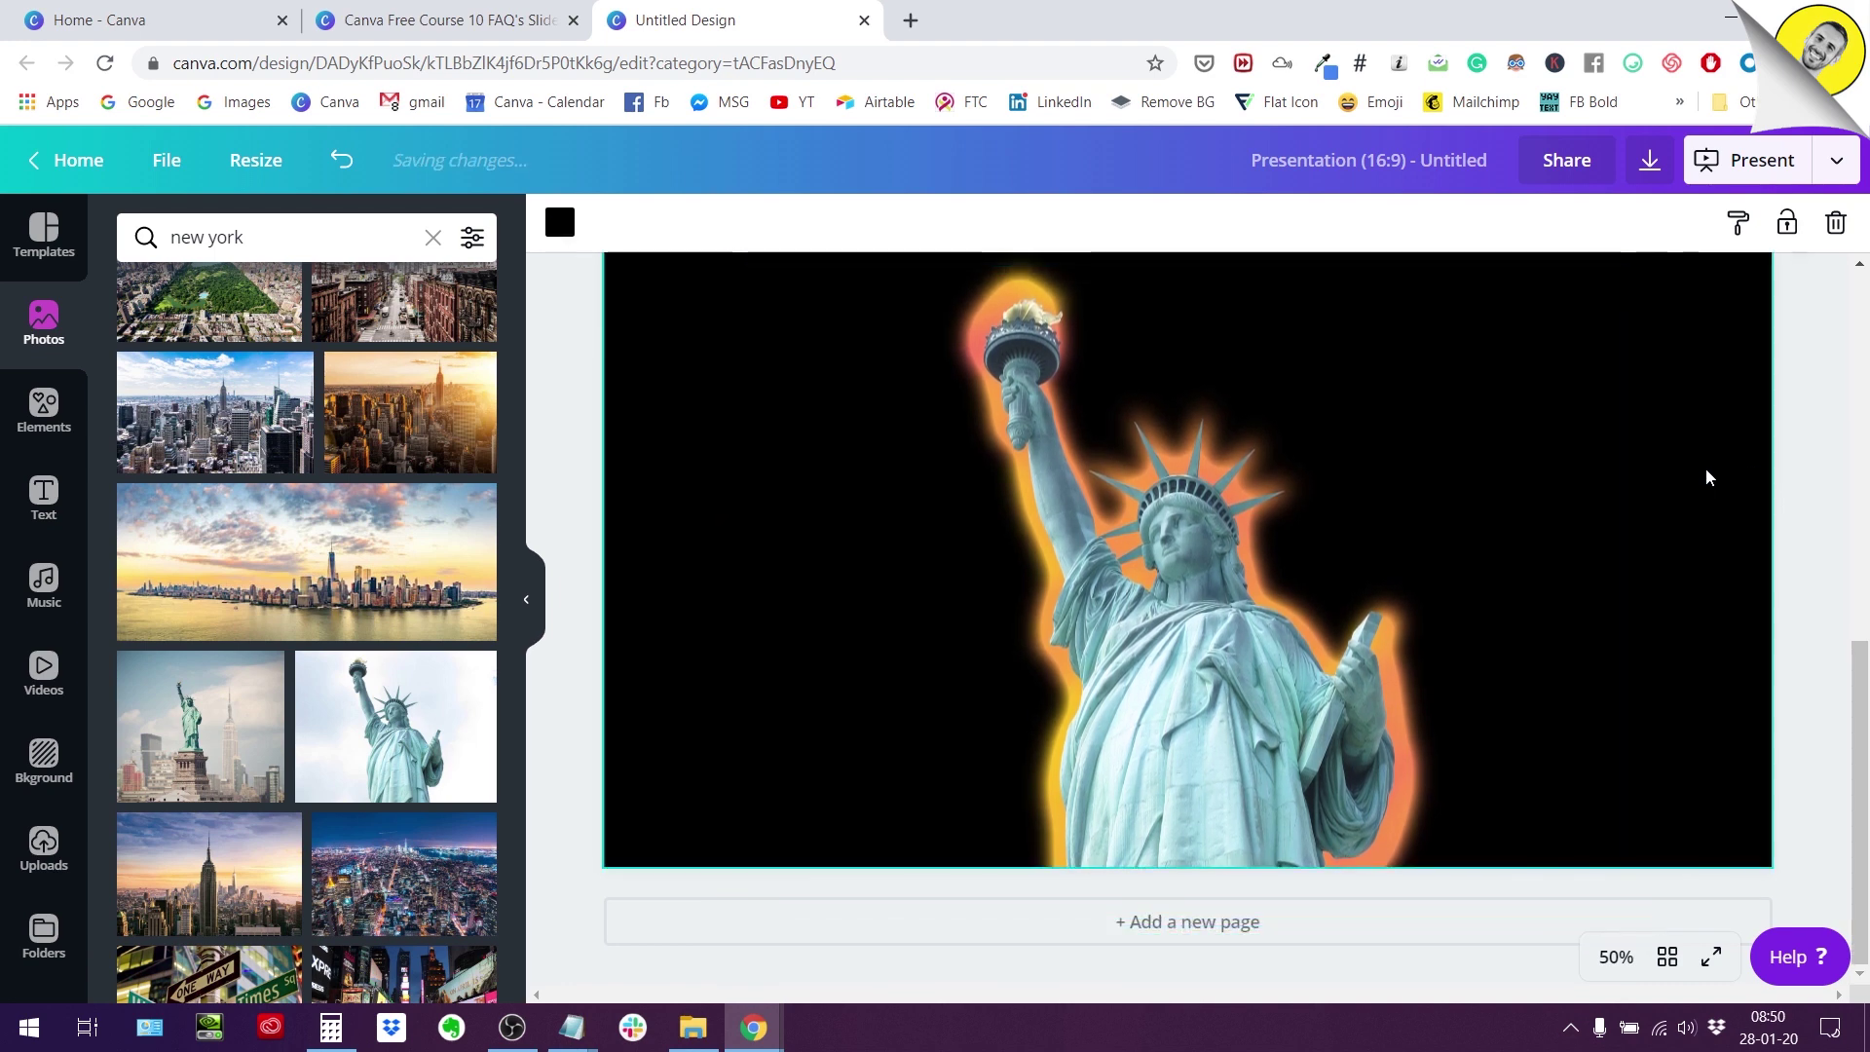
scroll(1743, 466, up, 1)
scroll(1743, 465, down, 1)
scroll(1743, 466, up, 1)
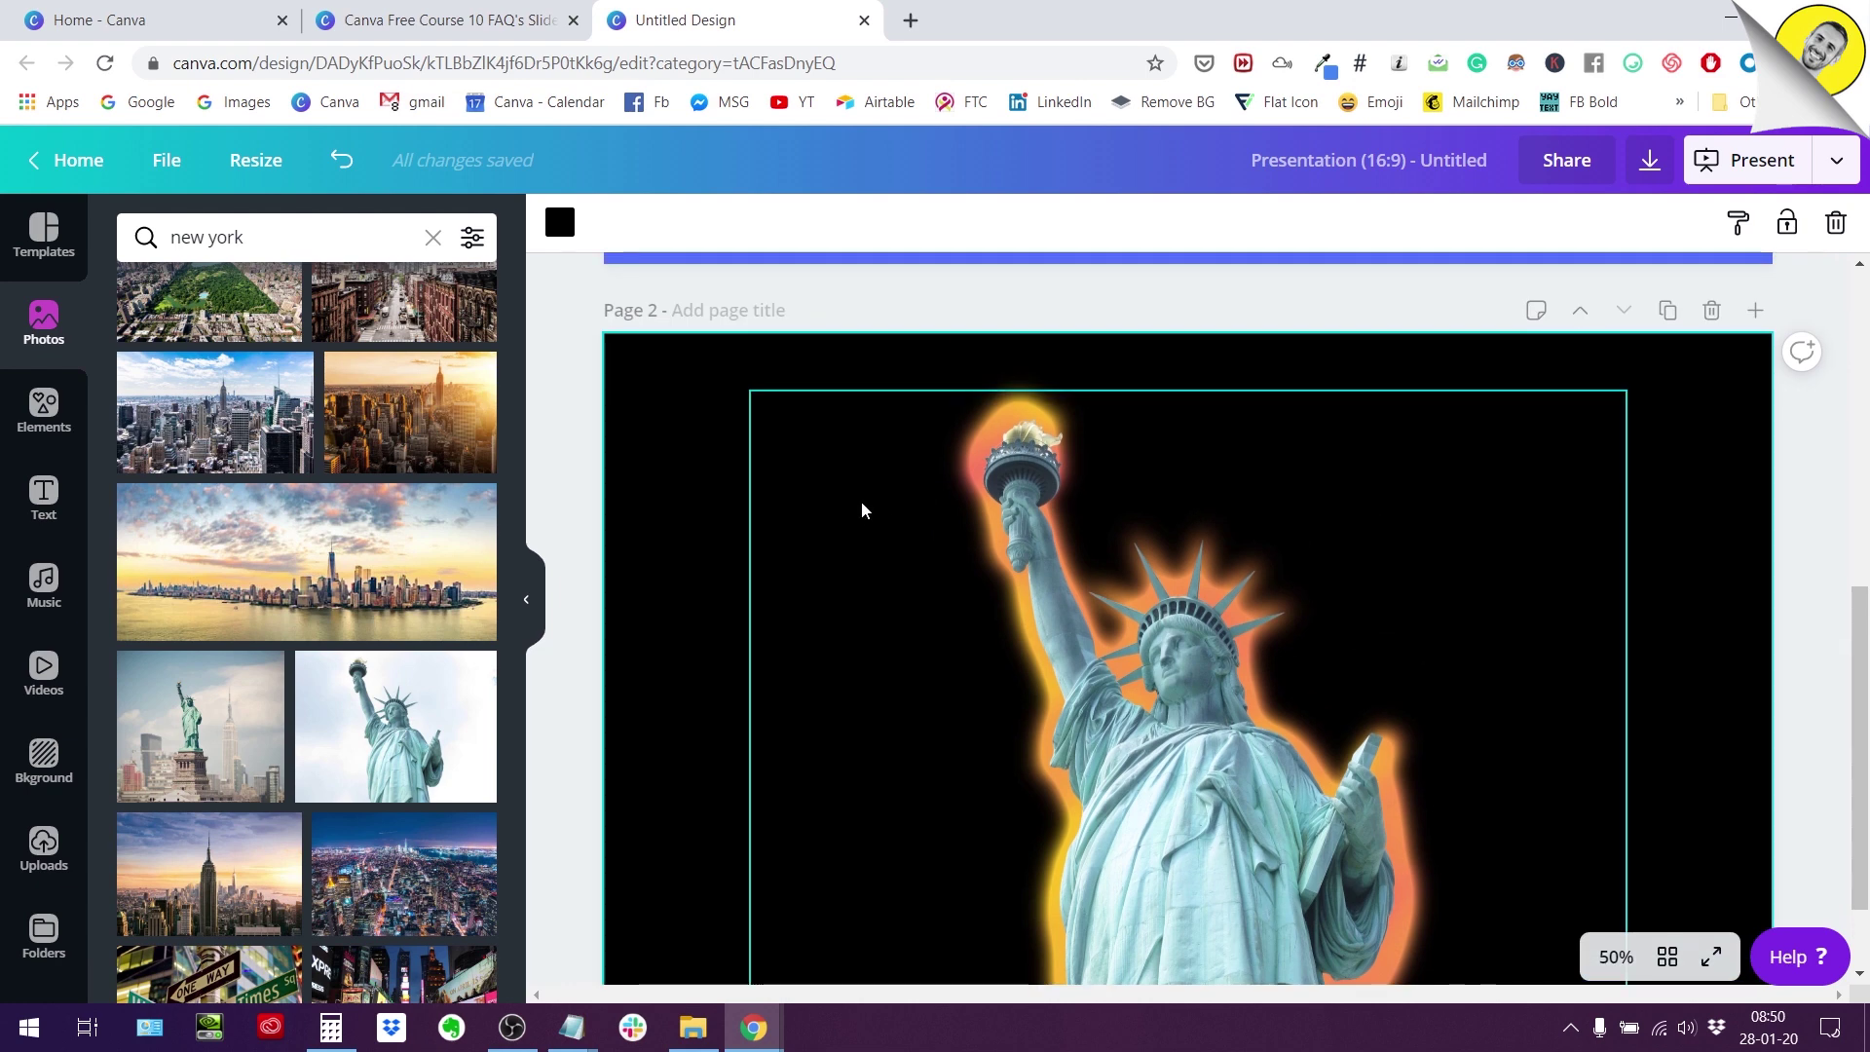
drag(689, 429, 1301, 752)
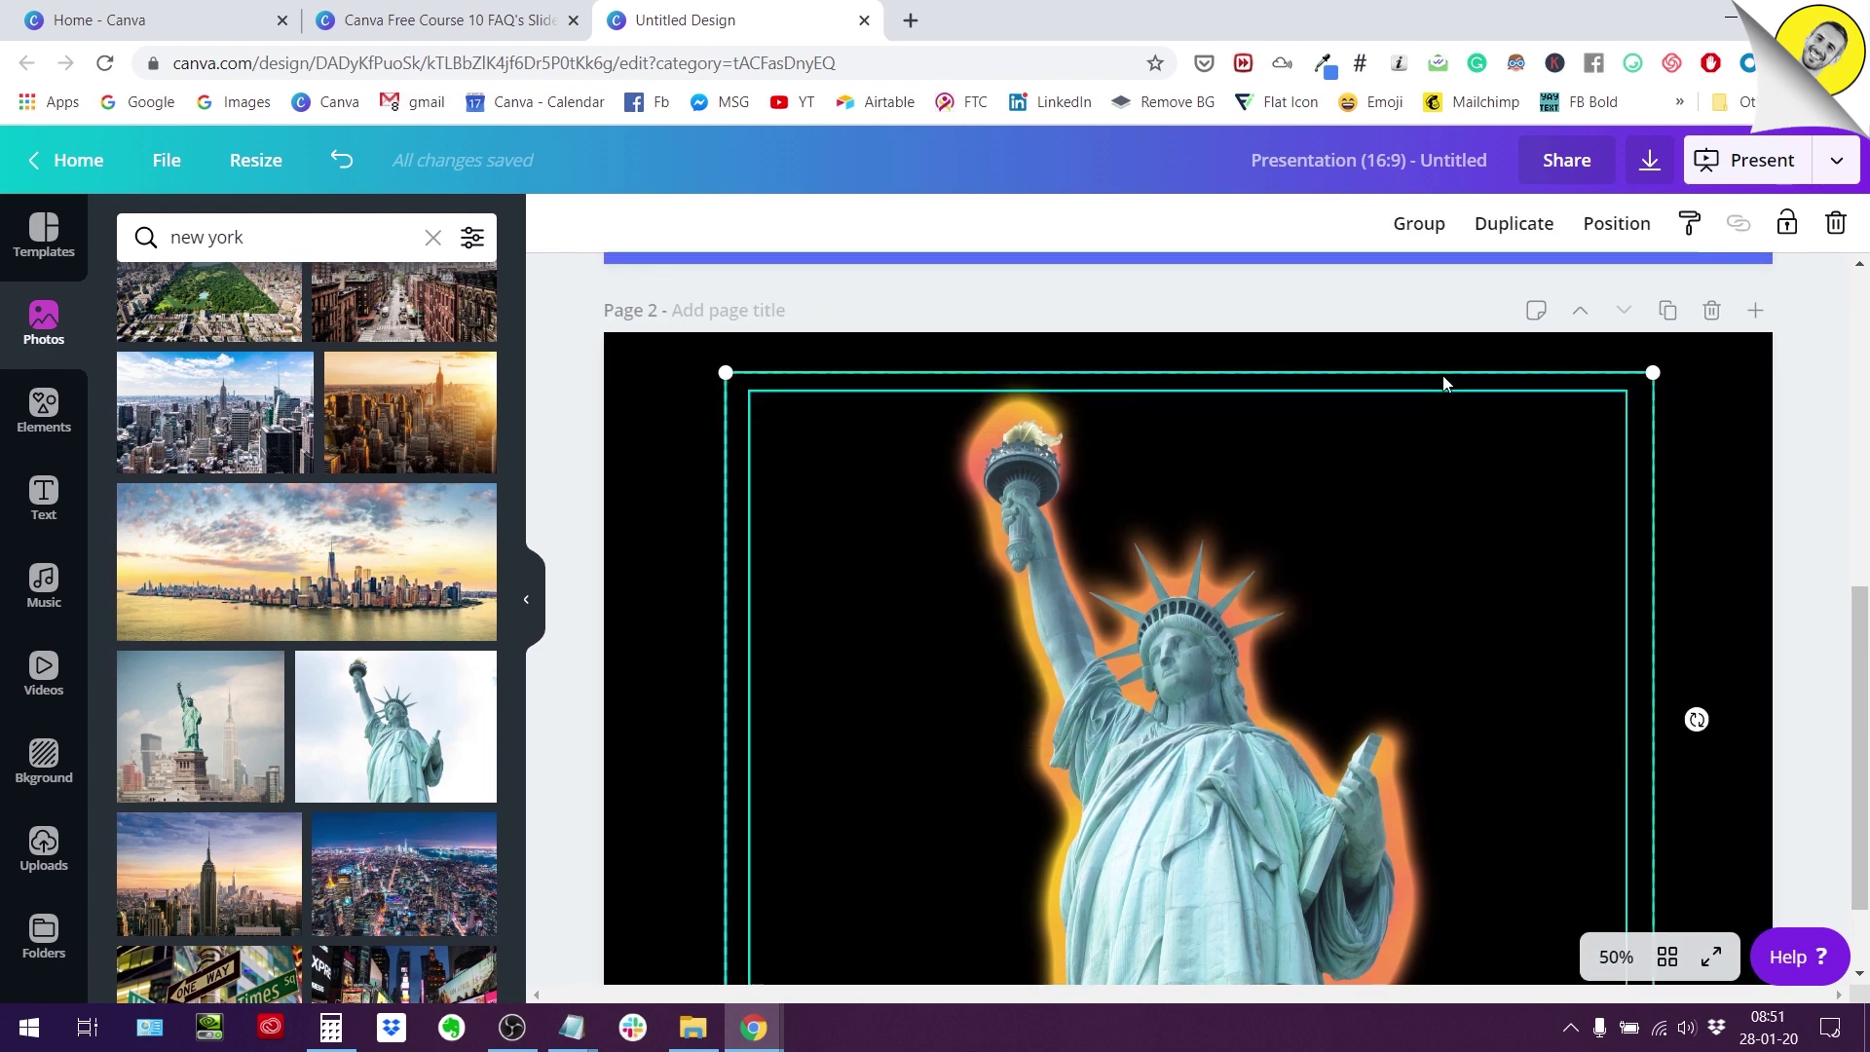
click(1418, 223)
Move the grouped statue right and down on the page, then deselect it.
scroll(1294, 623, down, 1)
drag(1245, 597, 1497, 652)
scroll(1498, 653, up, 3)
scroll(835, 535, down, 3)
click(835, 535)
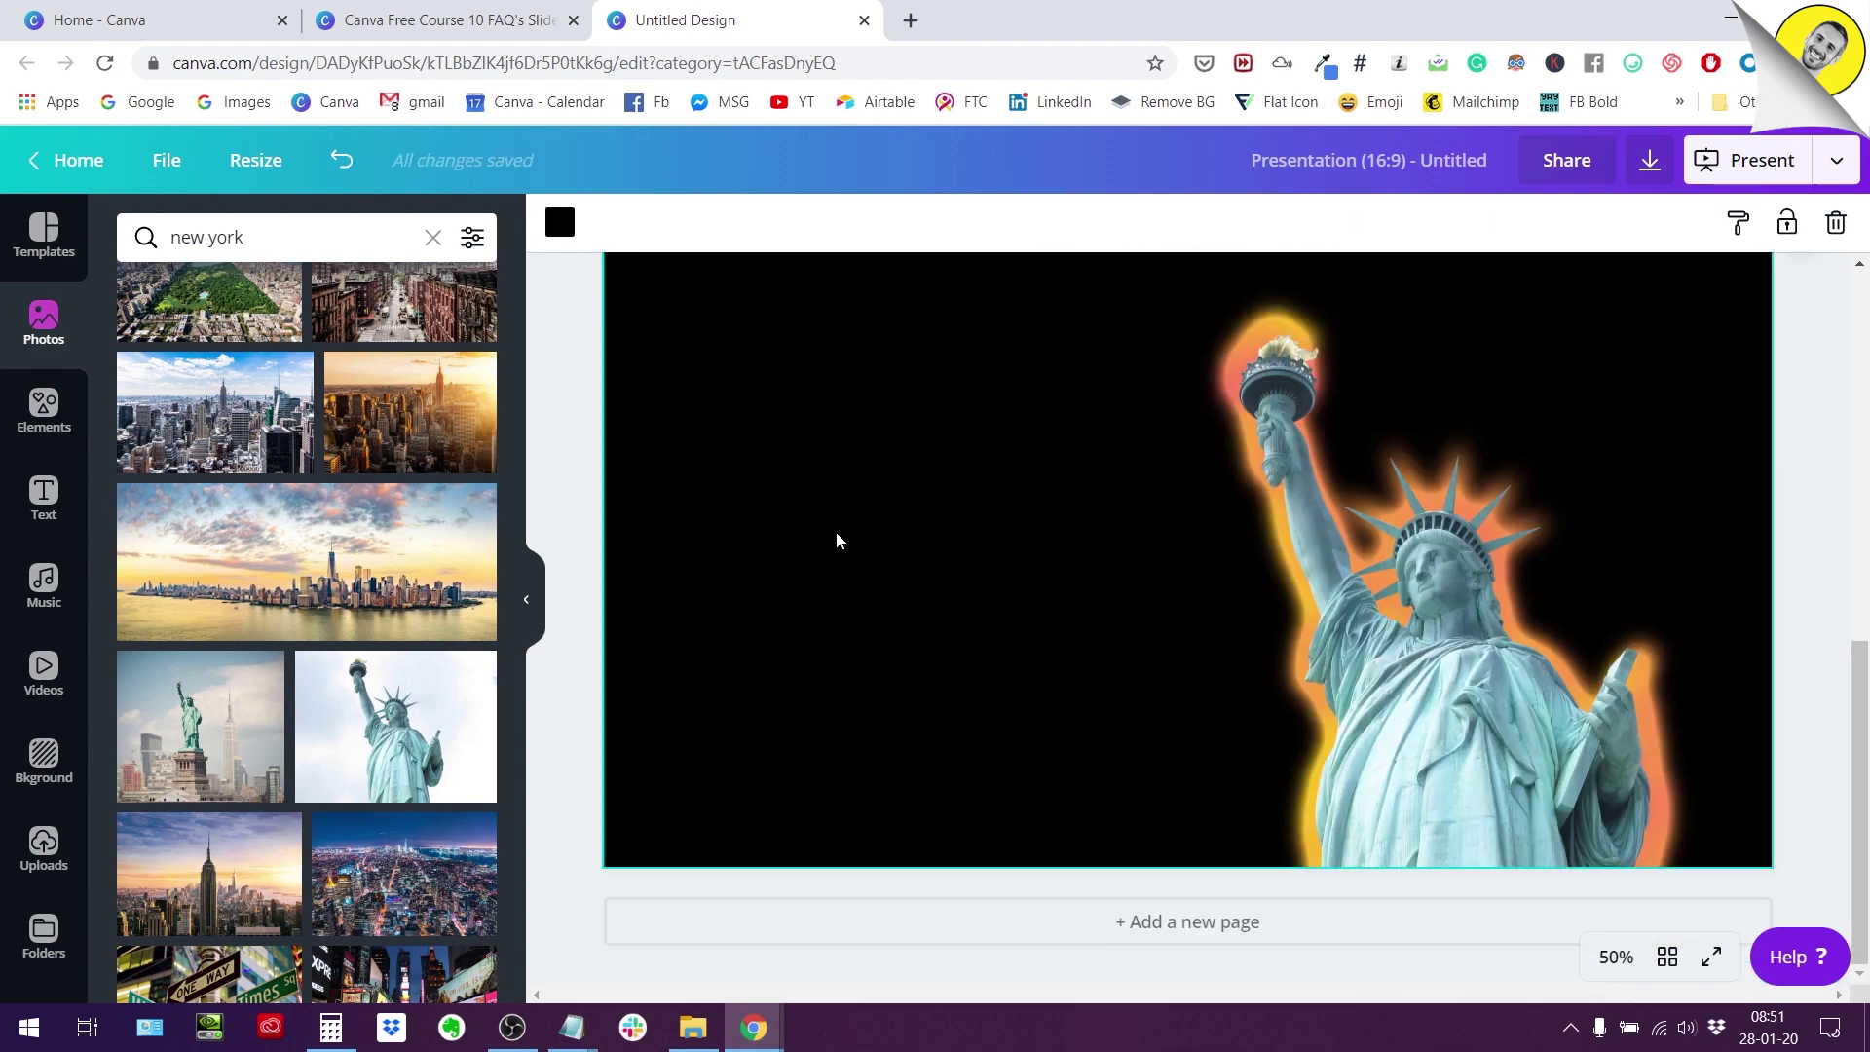
Add a text box reading 'NEW YORK VLOG 01', change its alignment, and select its text.
key(t)
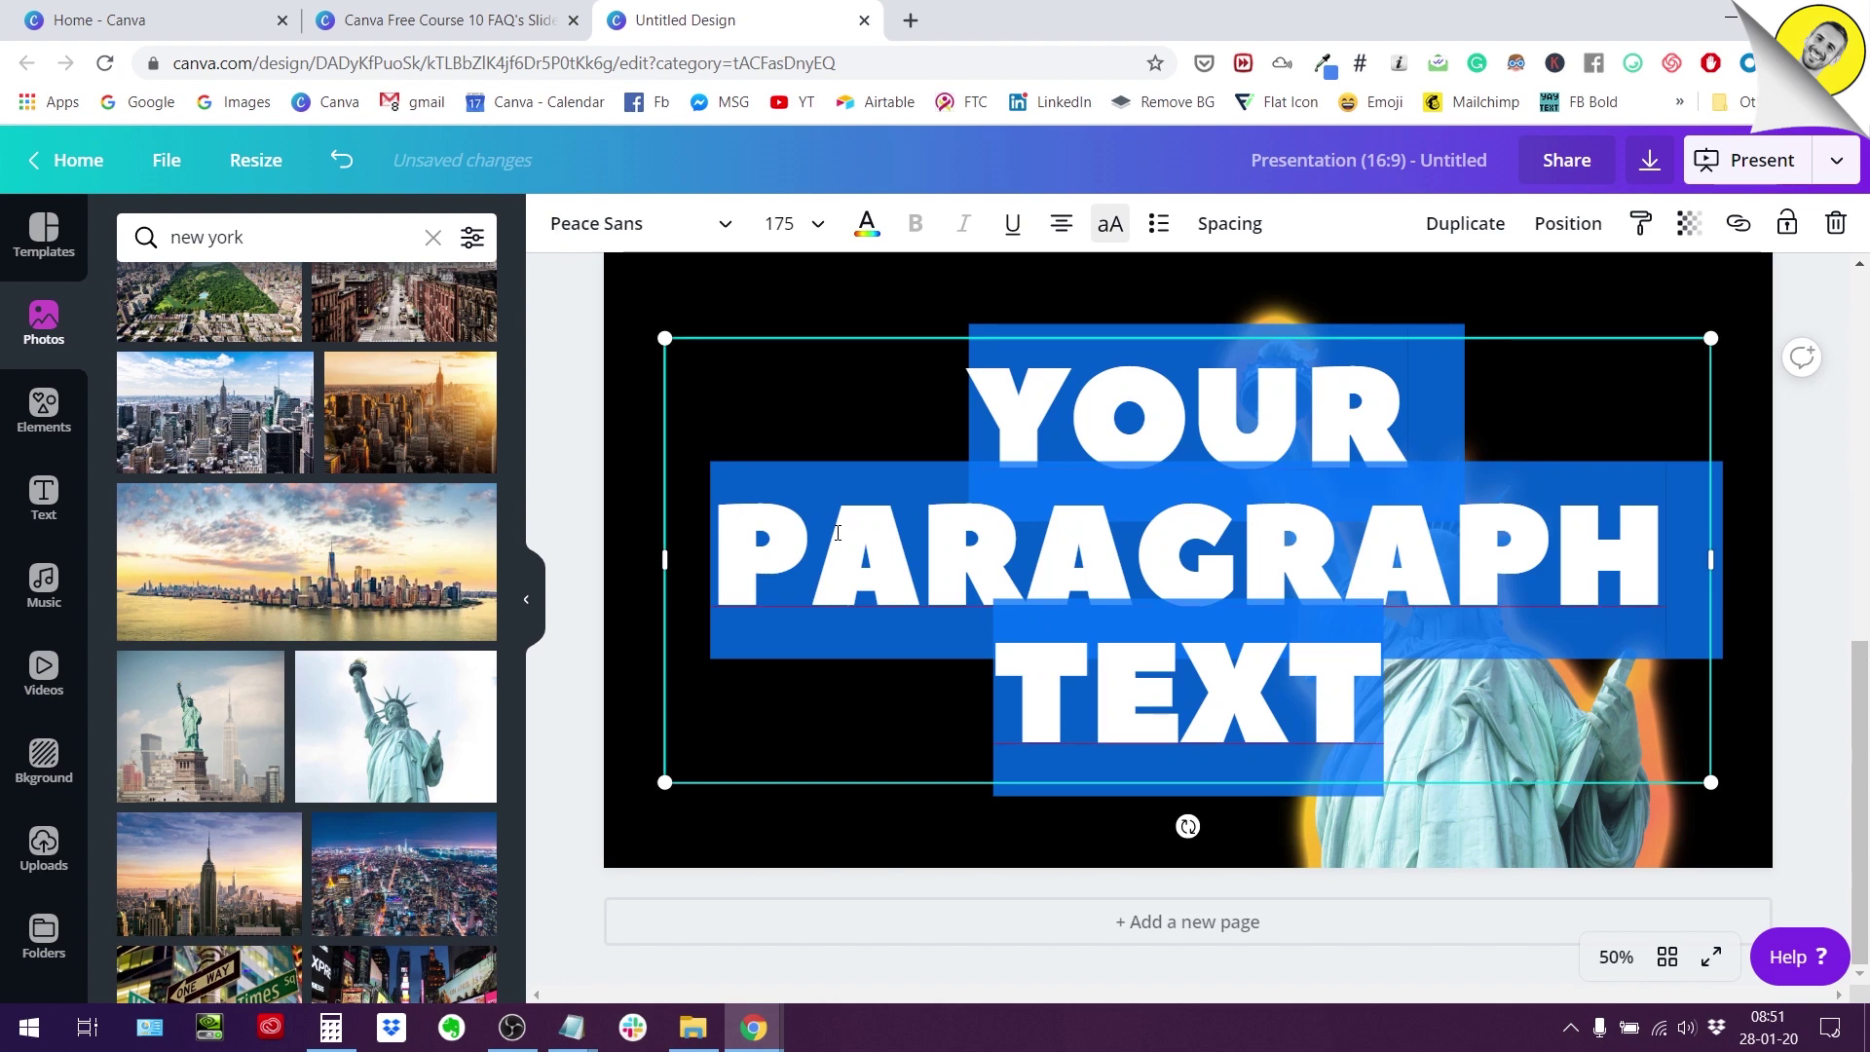
text(NEW Y)
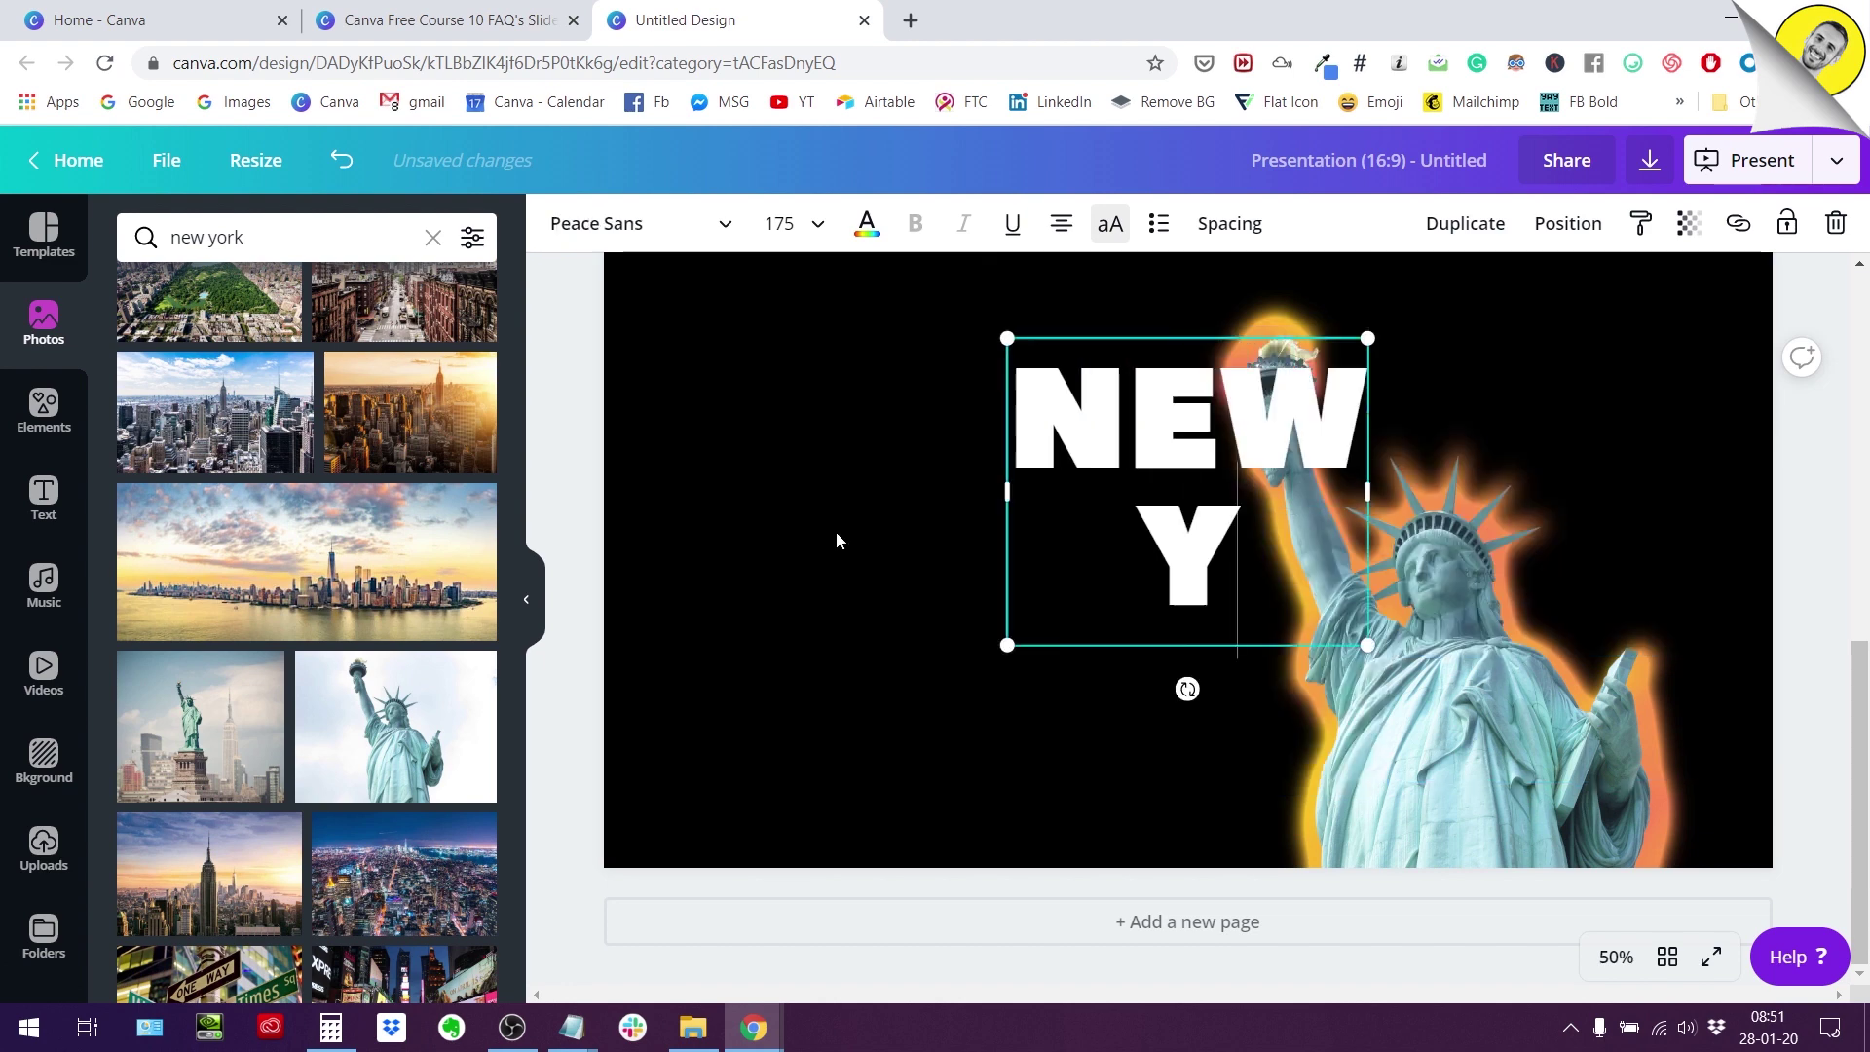
text(ORK)
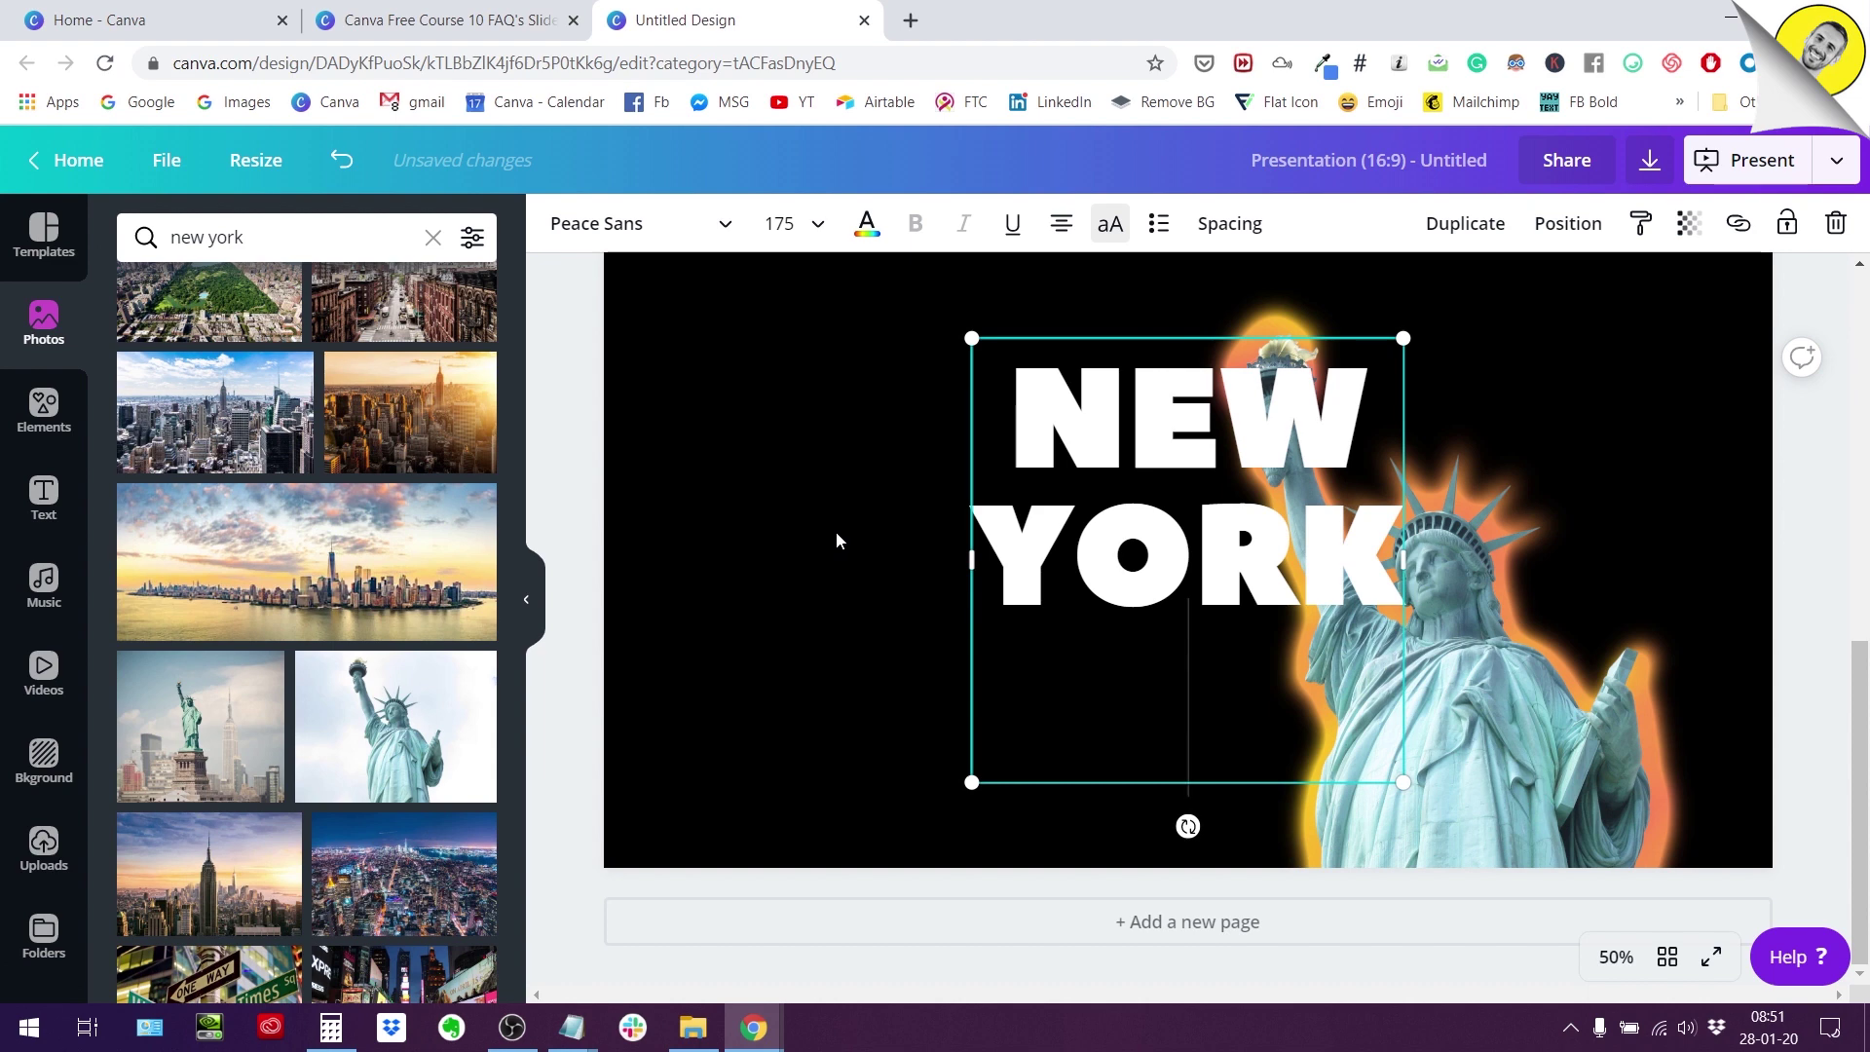
text(B)
key(BackSpace)
text(V)
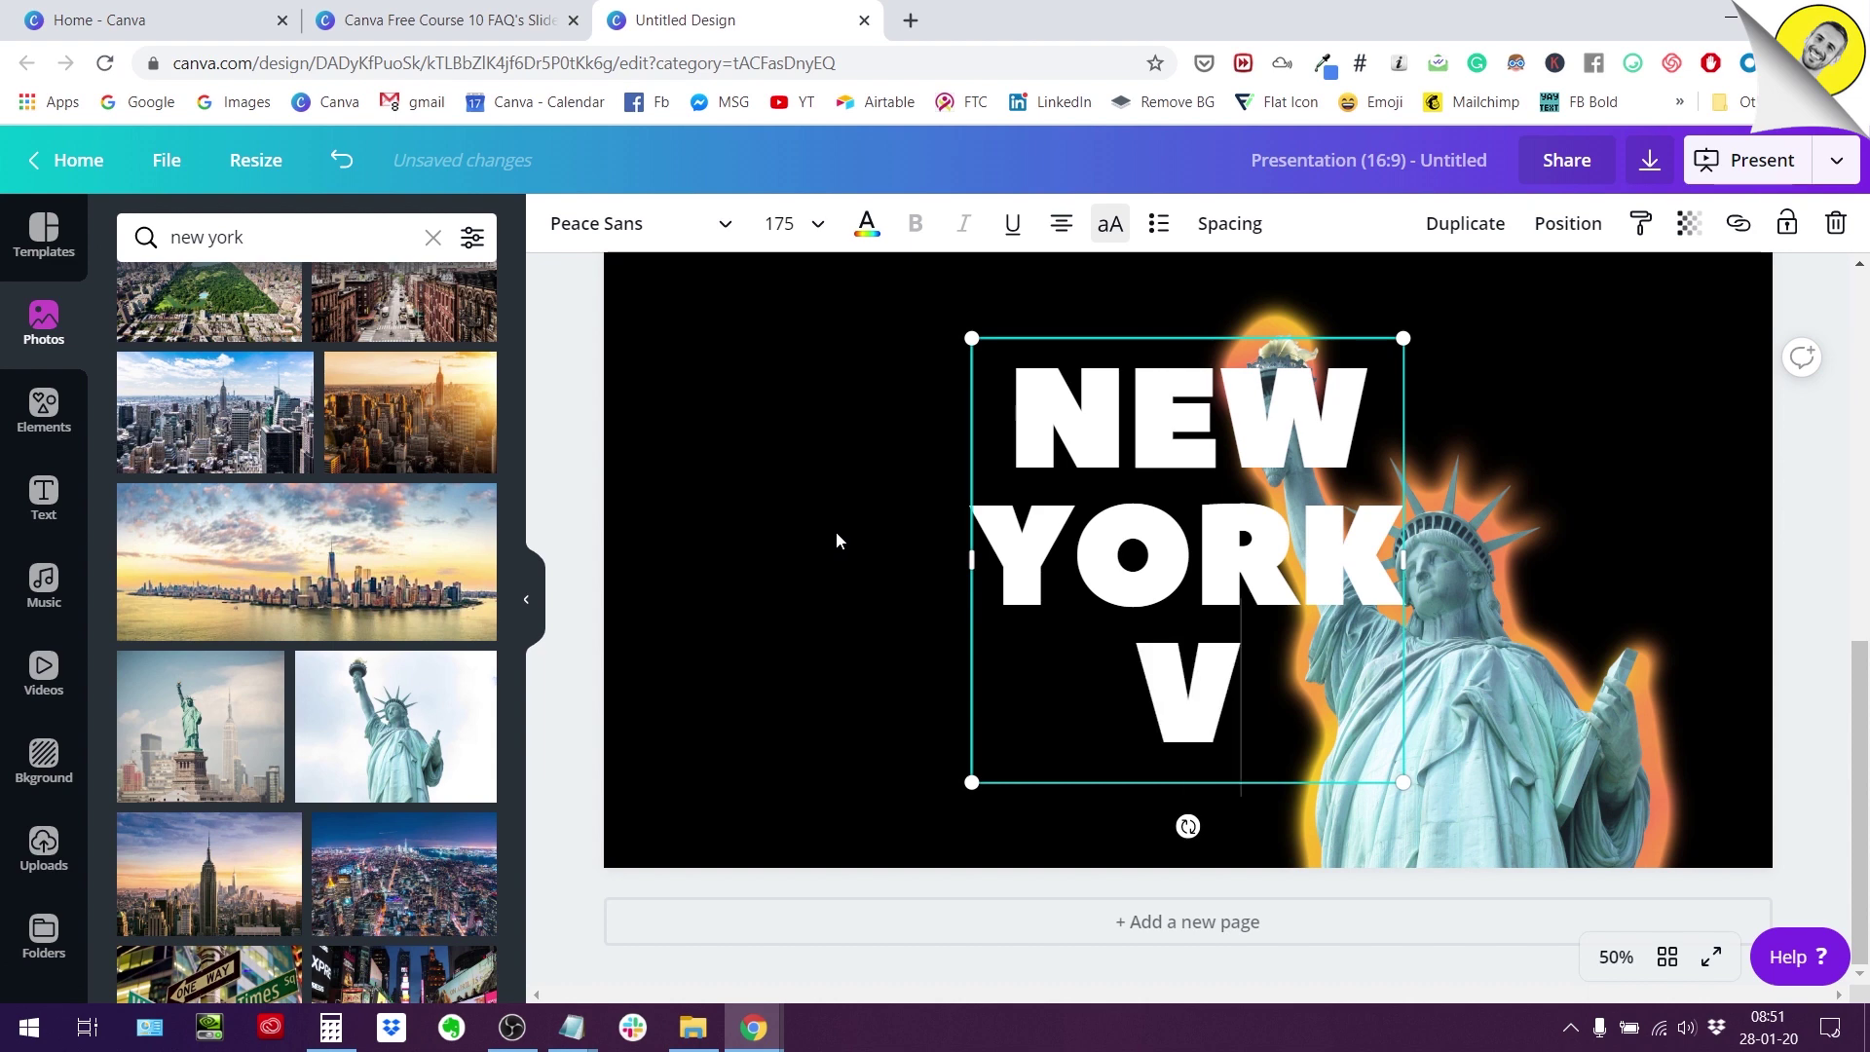
text(LOG 01)
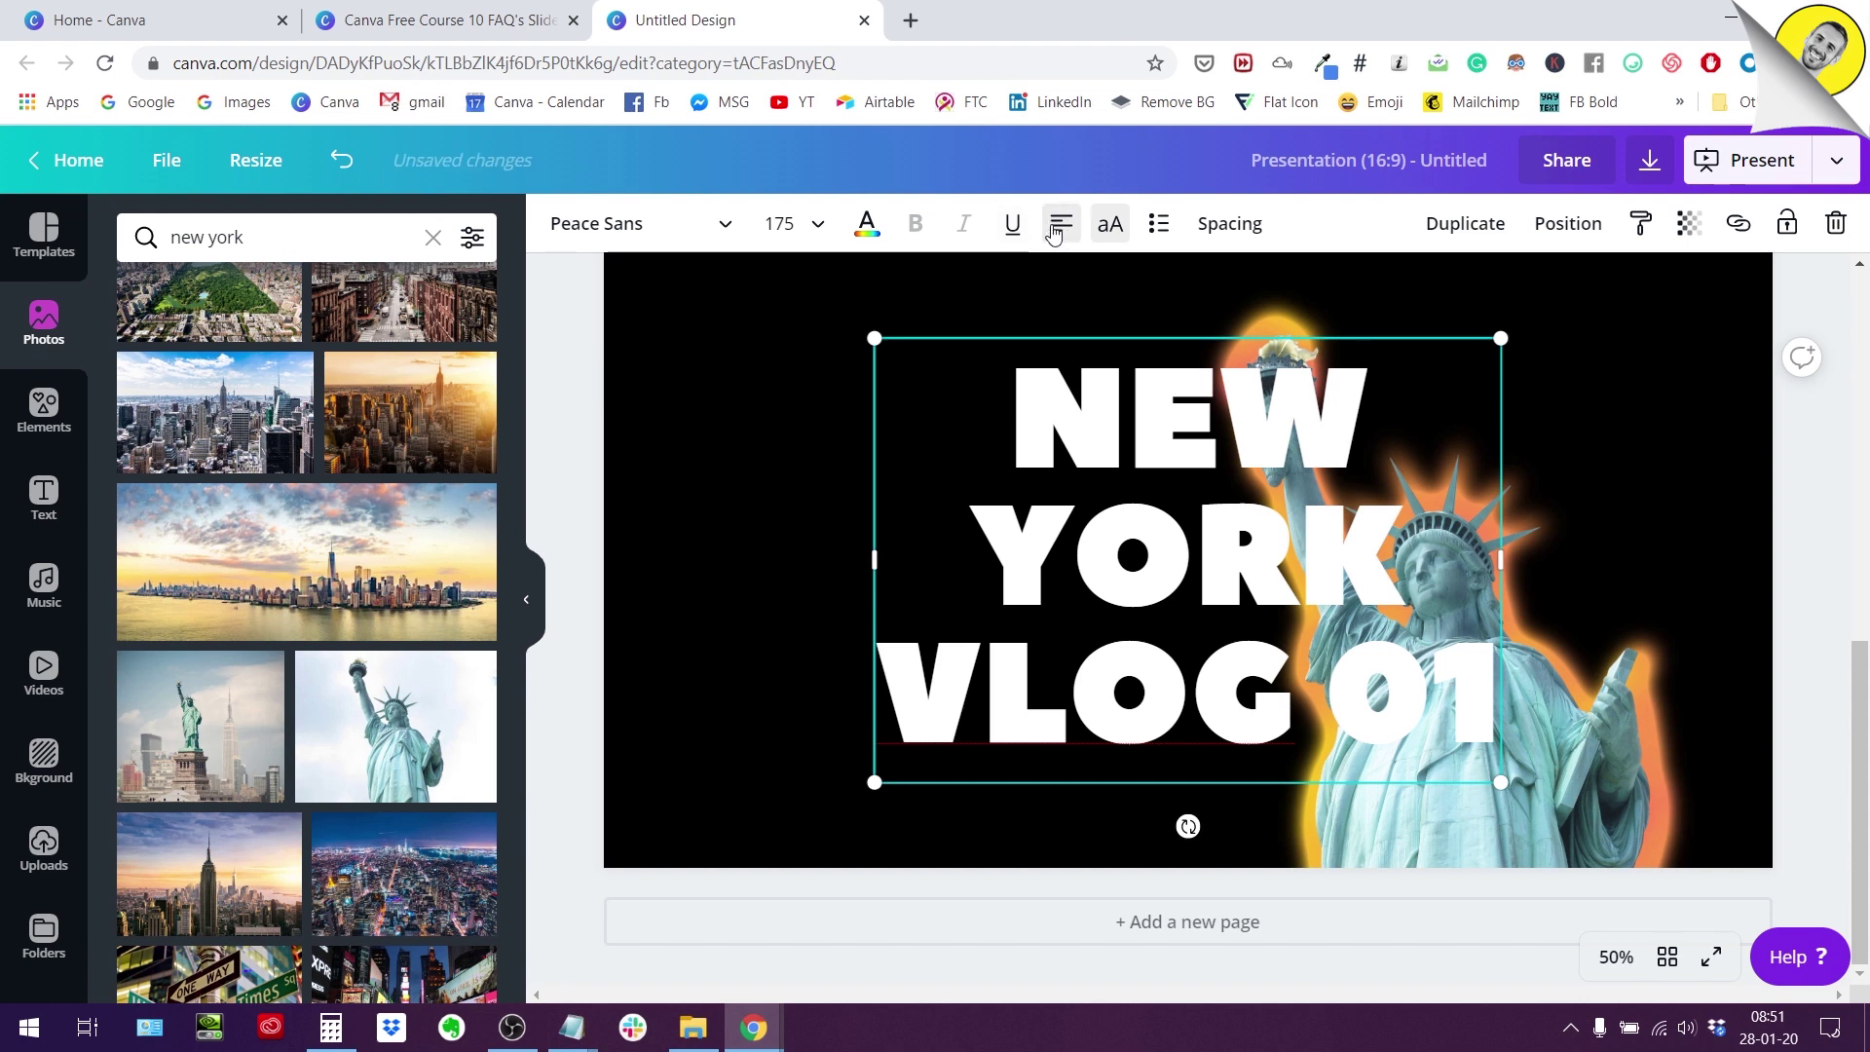
click(1057, 230)
double_click(1020, 394)
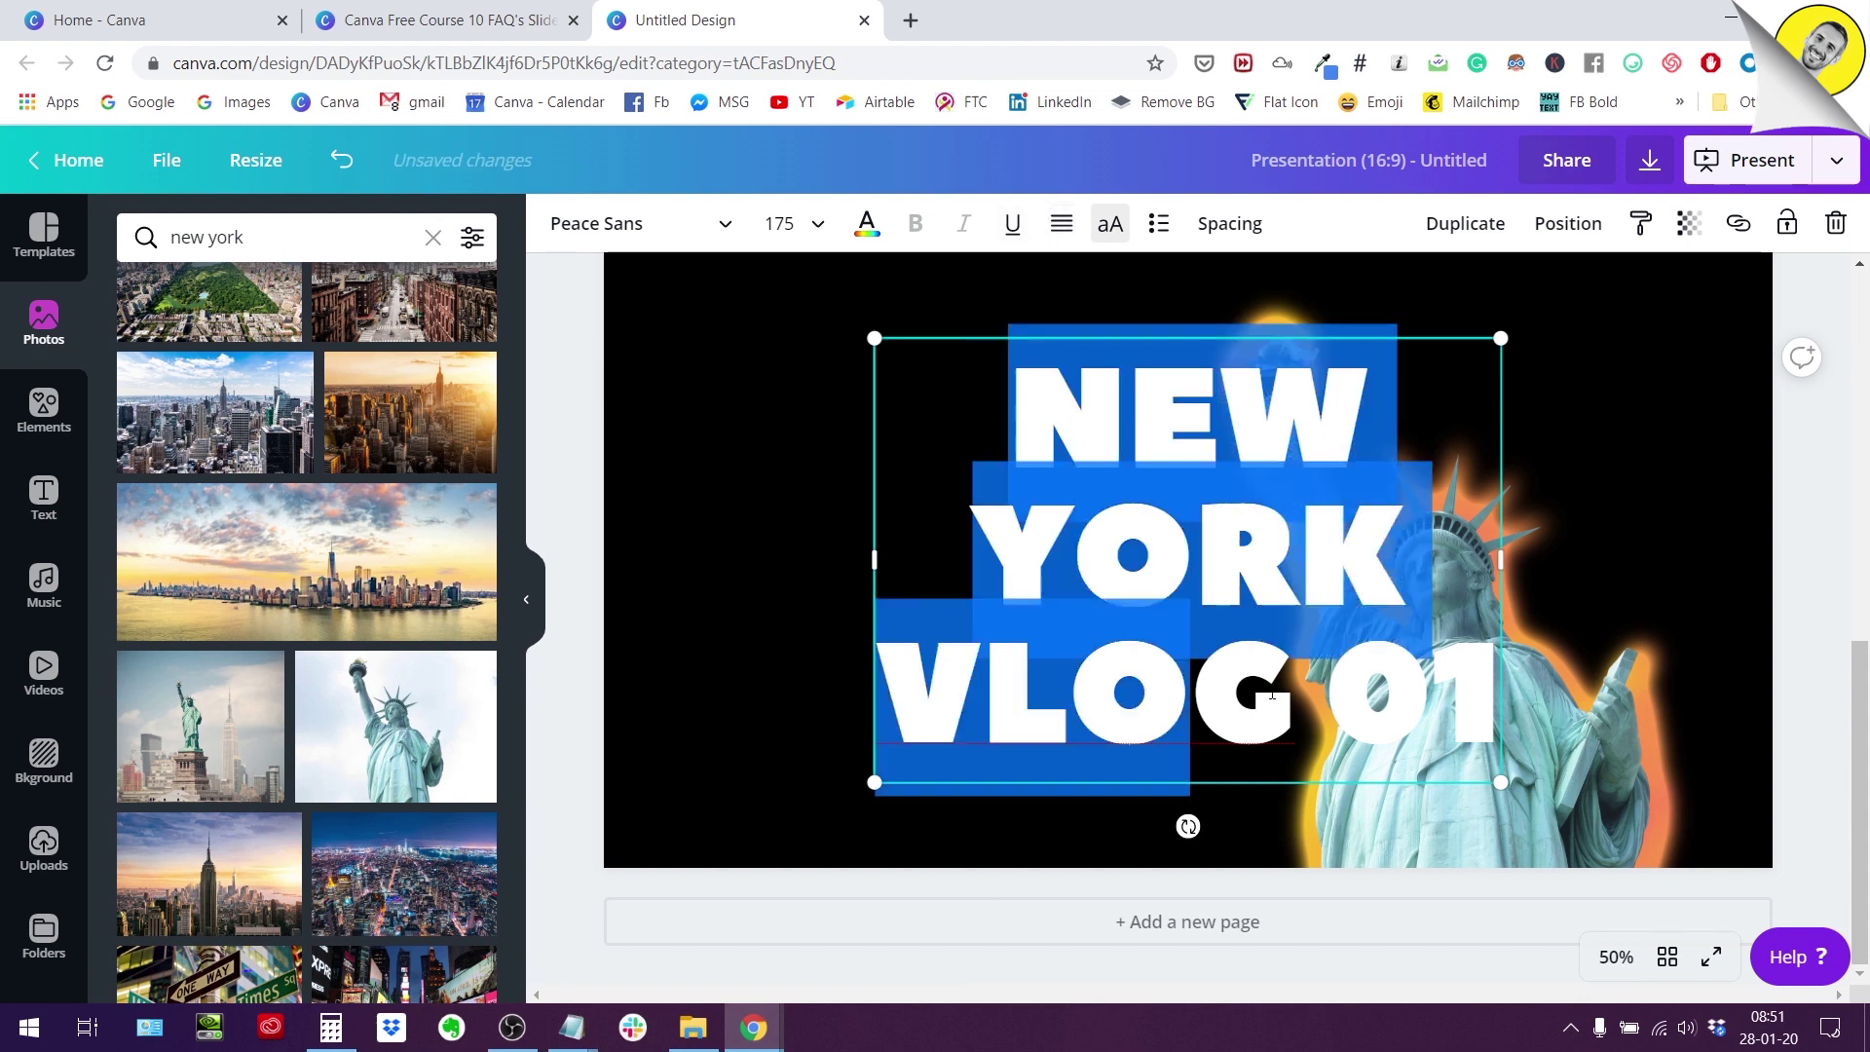
Left-align the title and move it to the left side of the page.
click(1056, 226)
click(721, 460)
drag(970, 467, 744, 467)
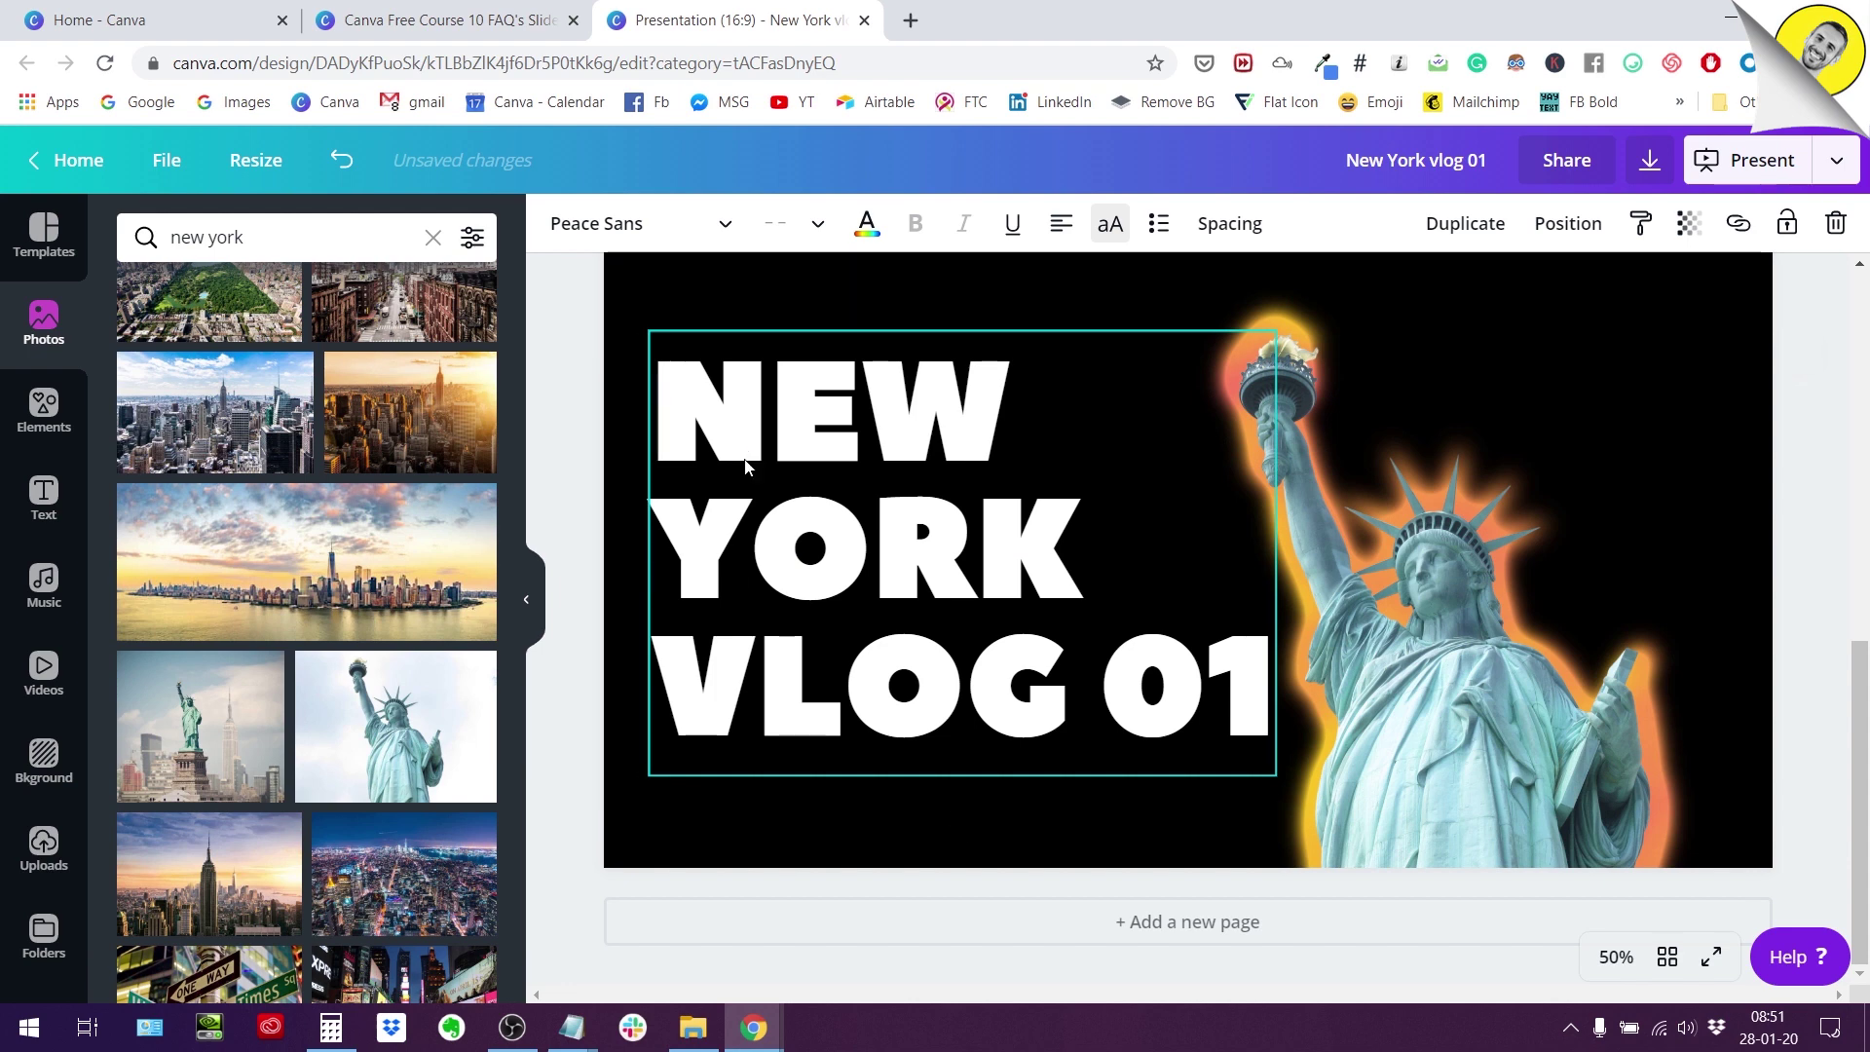
Duplicate the title, color the copy yellow, send it backward, and nudge it as an offset shadow.
click(1460, 223)
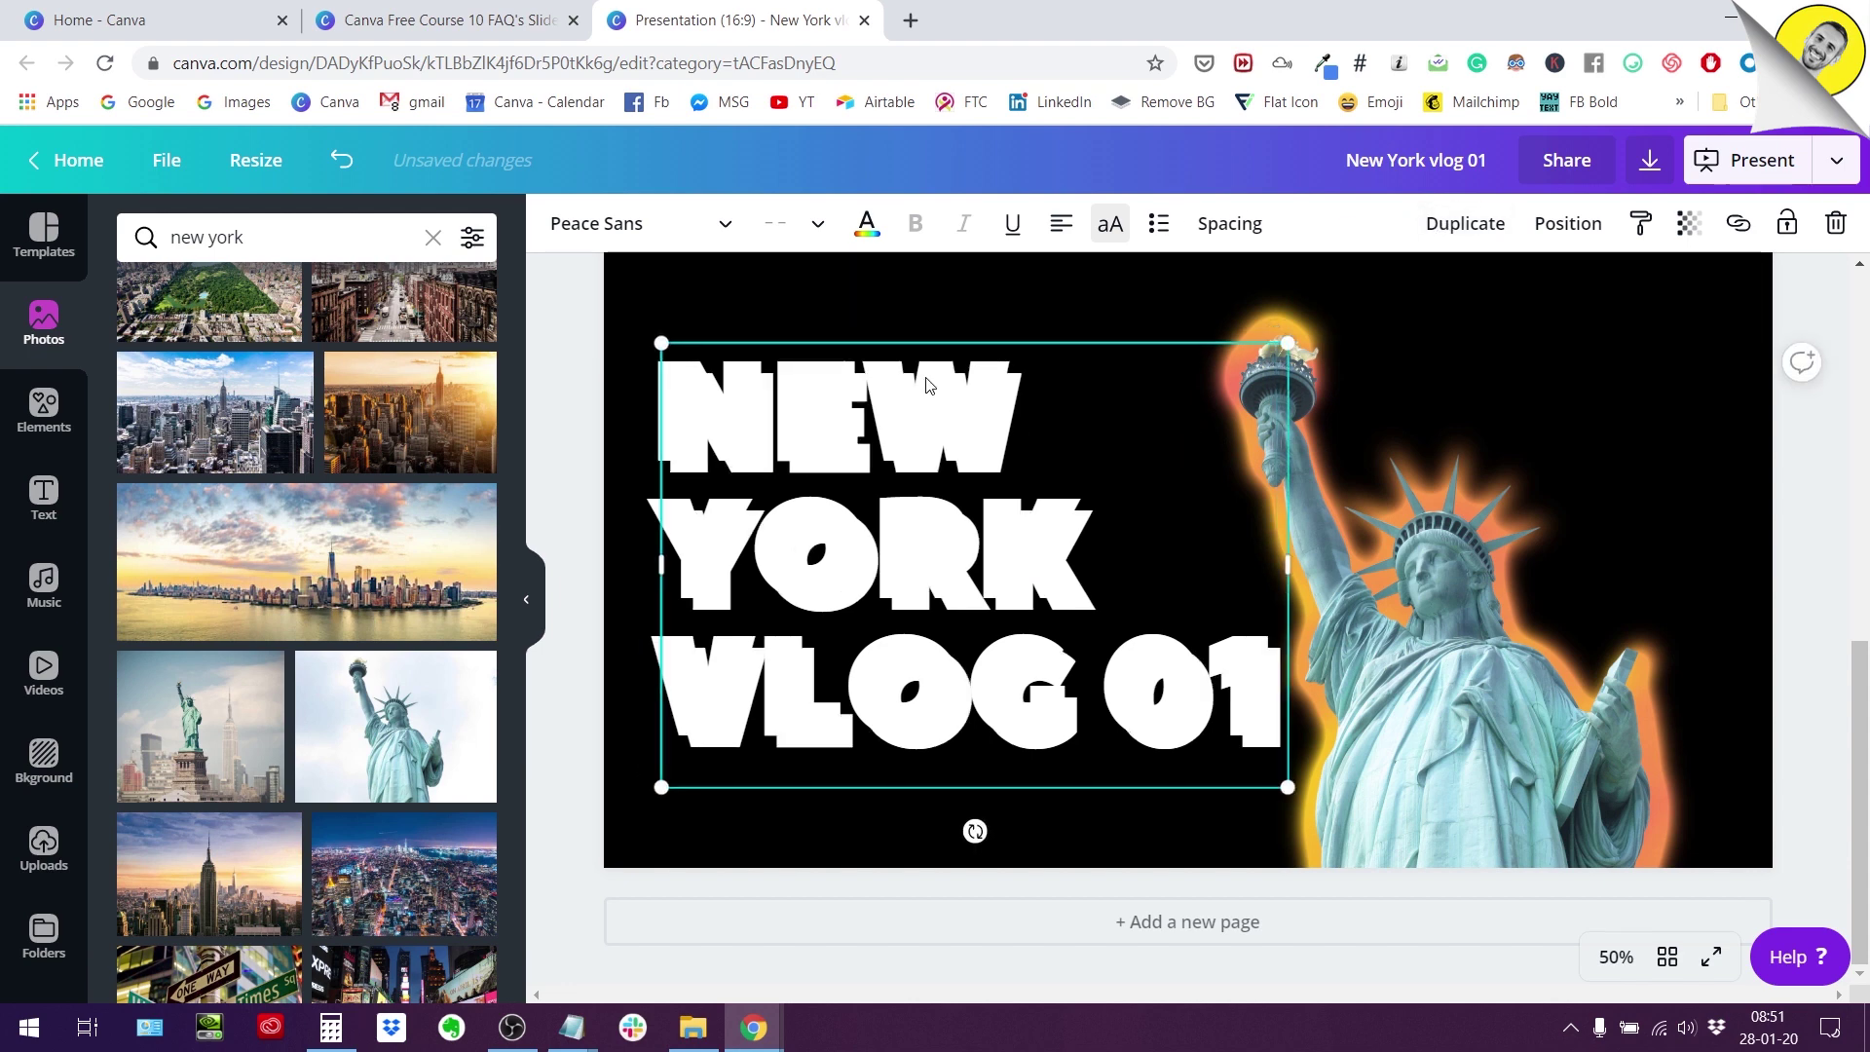
click(871, 229)
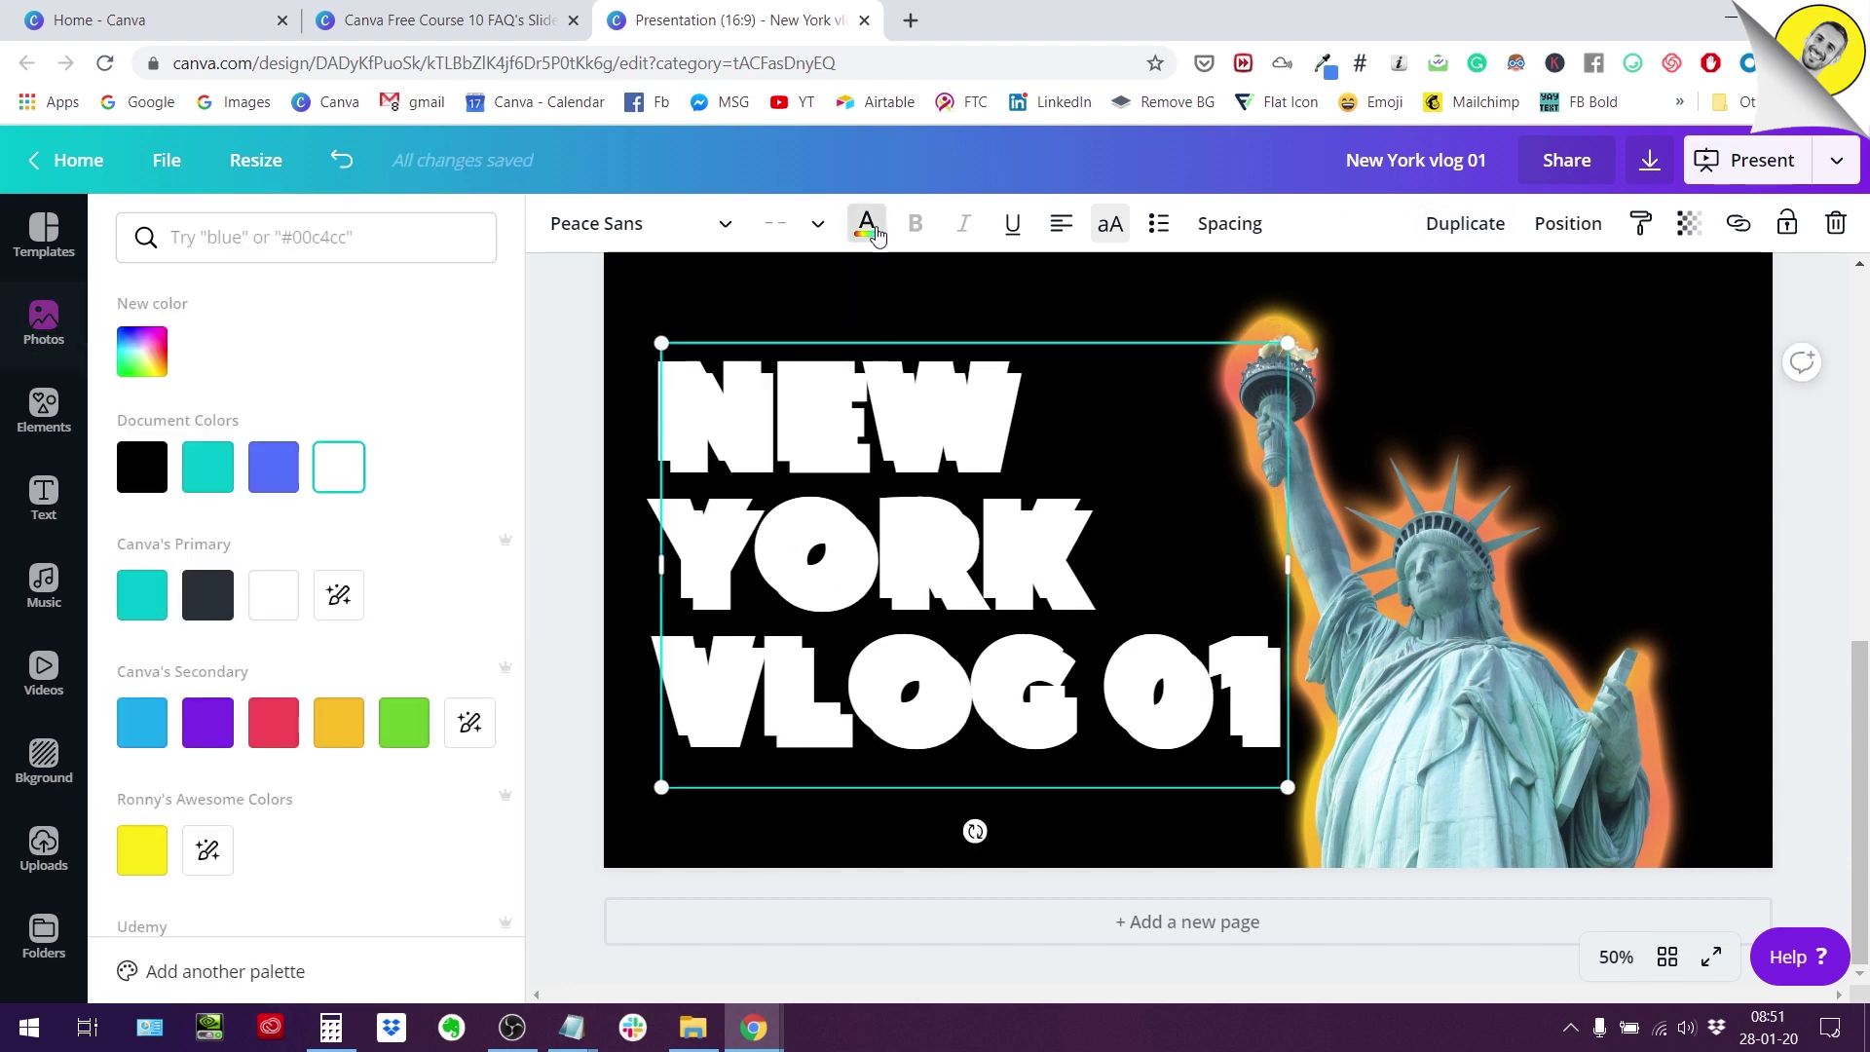
click(351, 740)
click(1595, 226)
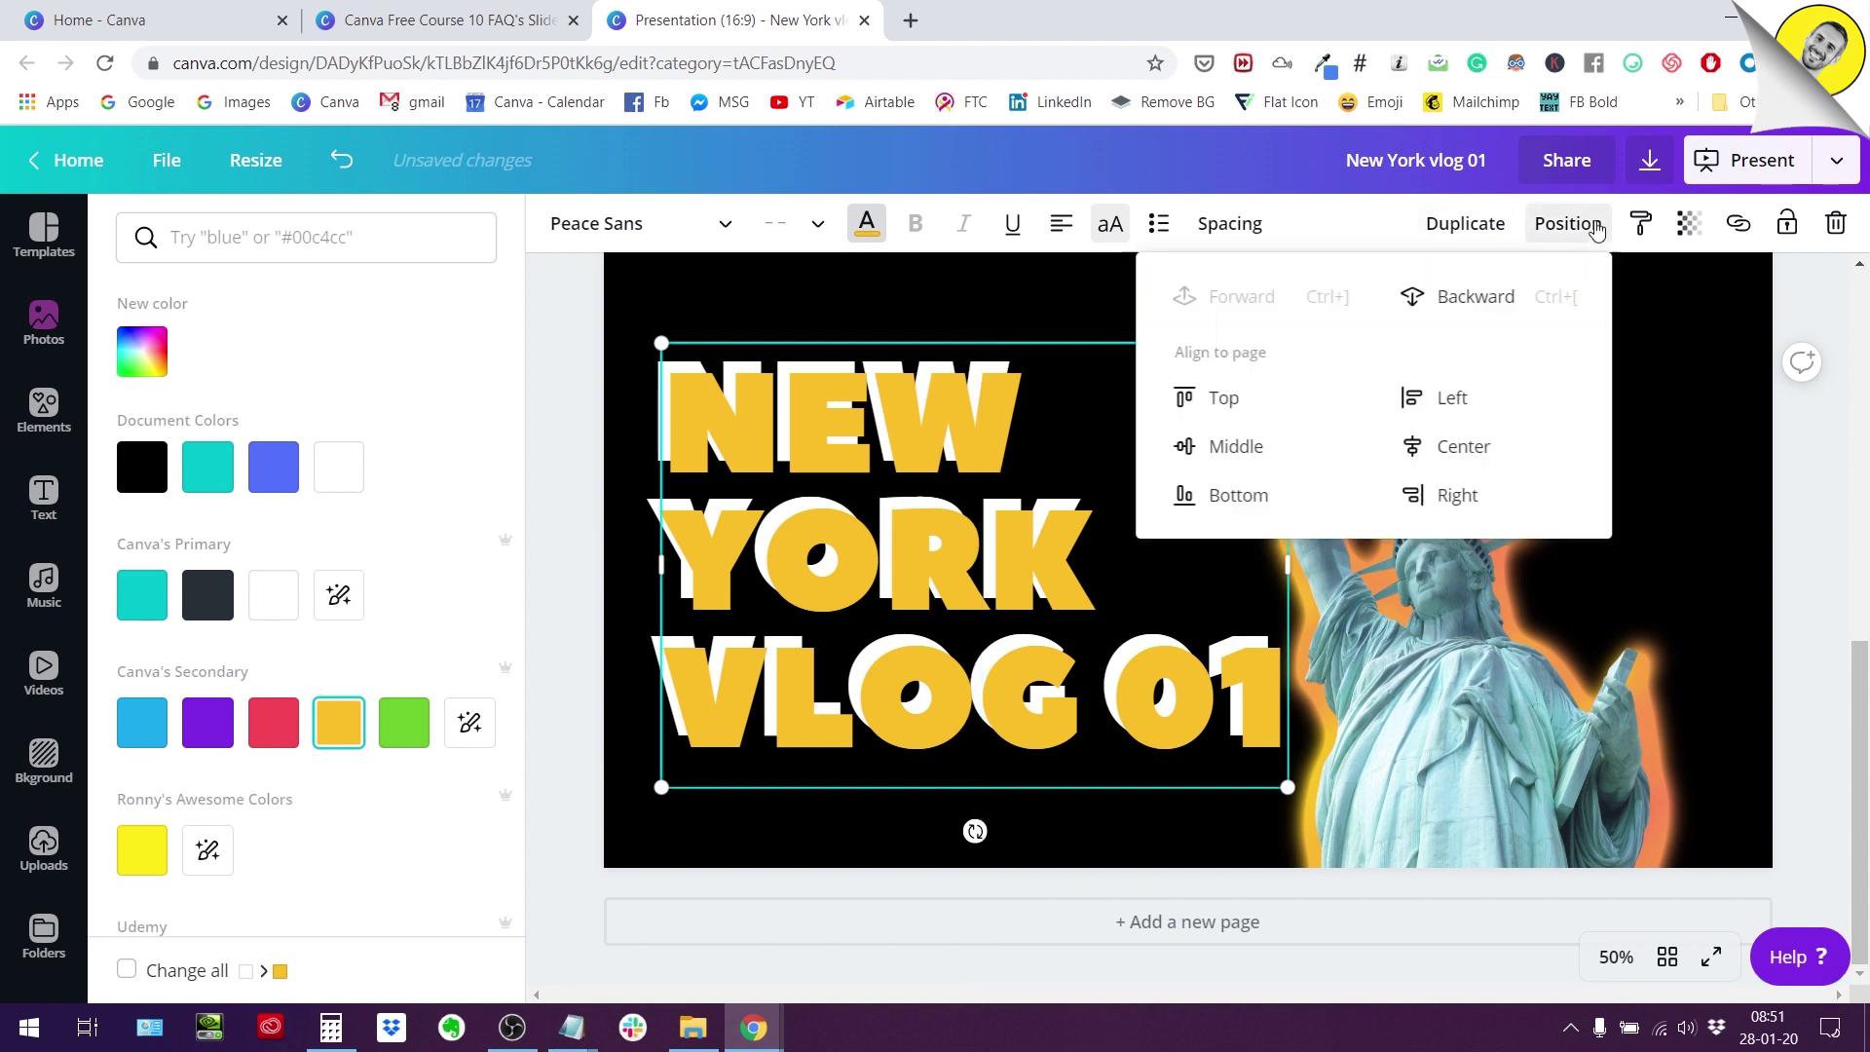
click(1450, 302)
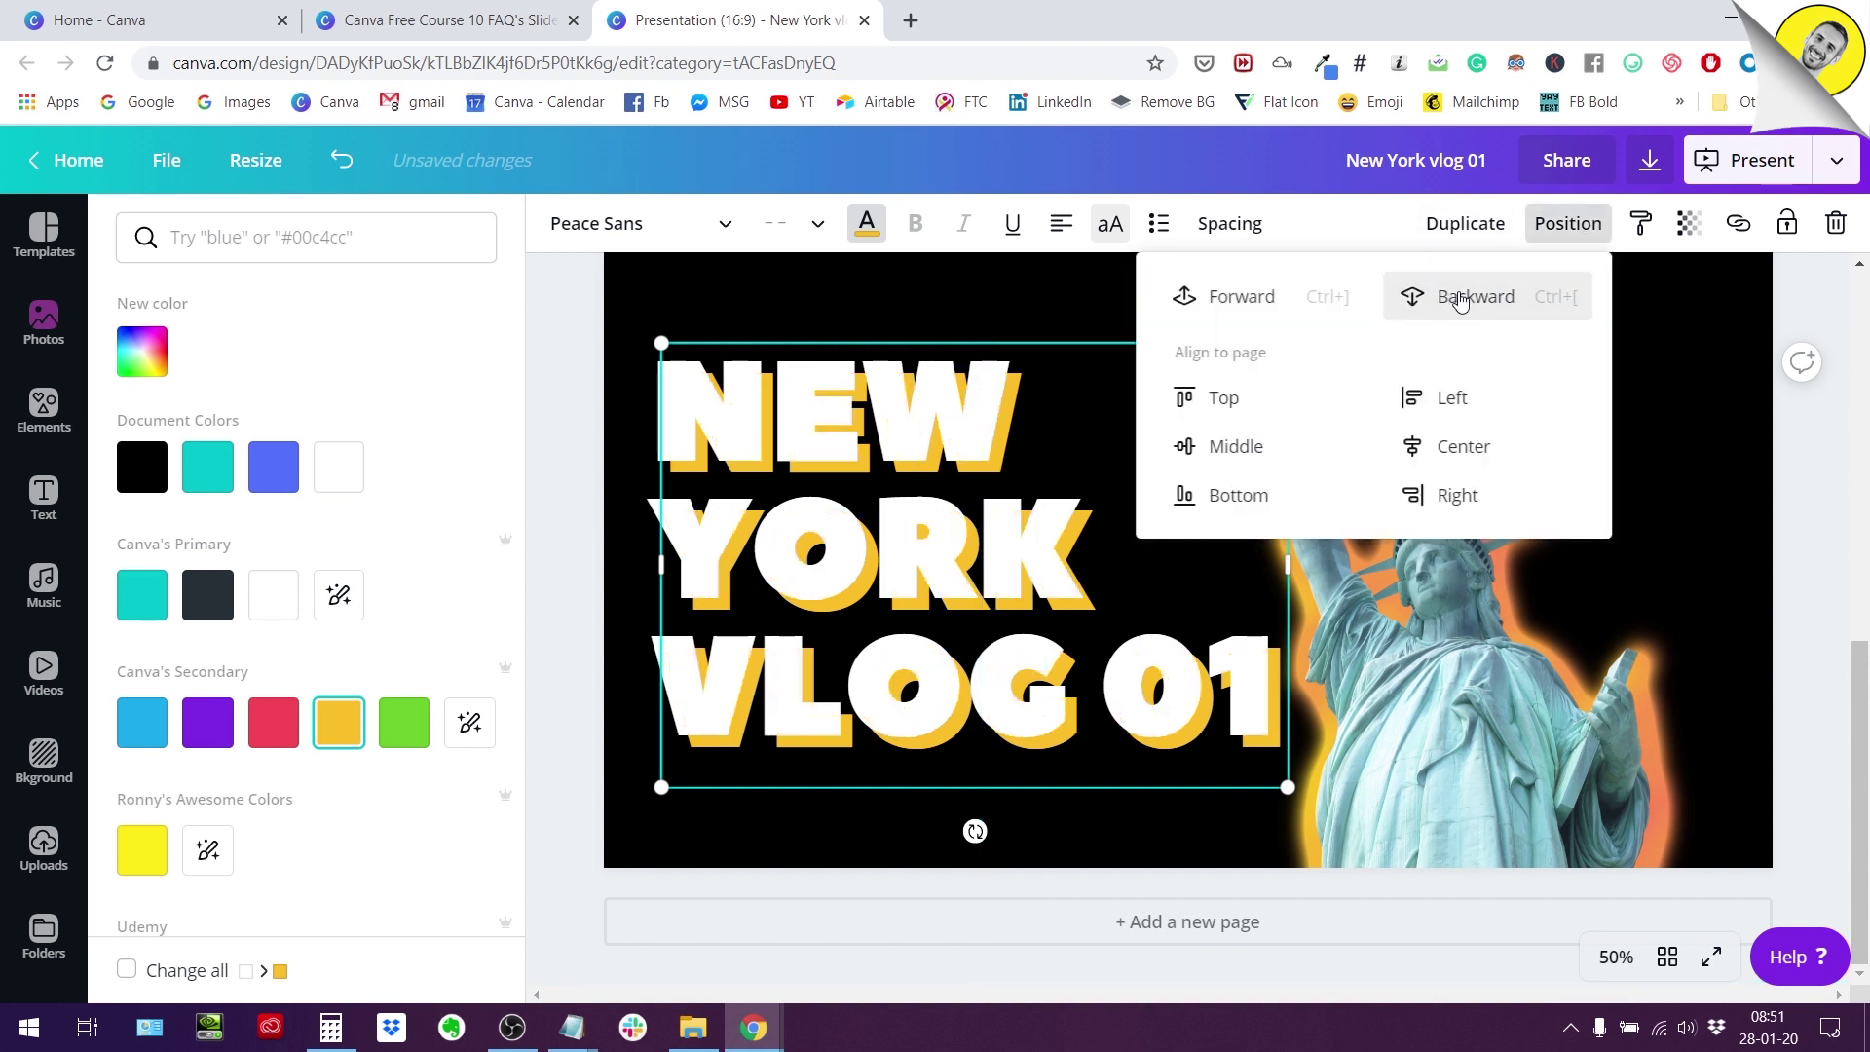
key(Left)
key(Left)
key(Left)
key(Left)
key(Left)
key(Left)
key(Up)
key(Up)
key(Up)
key(Up)
key(Up)
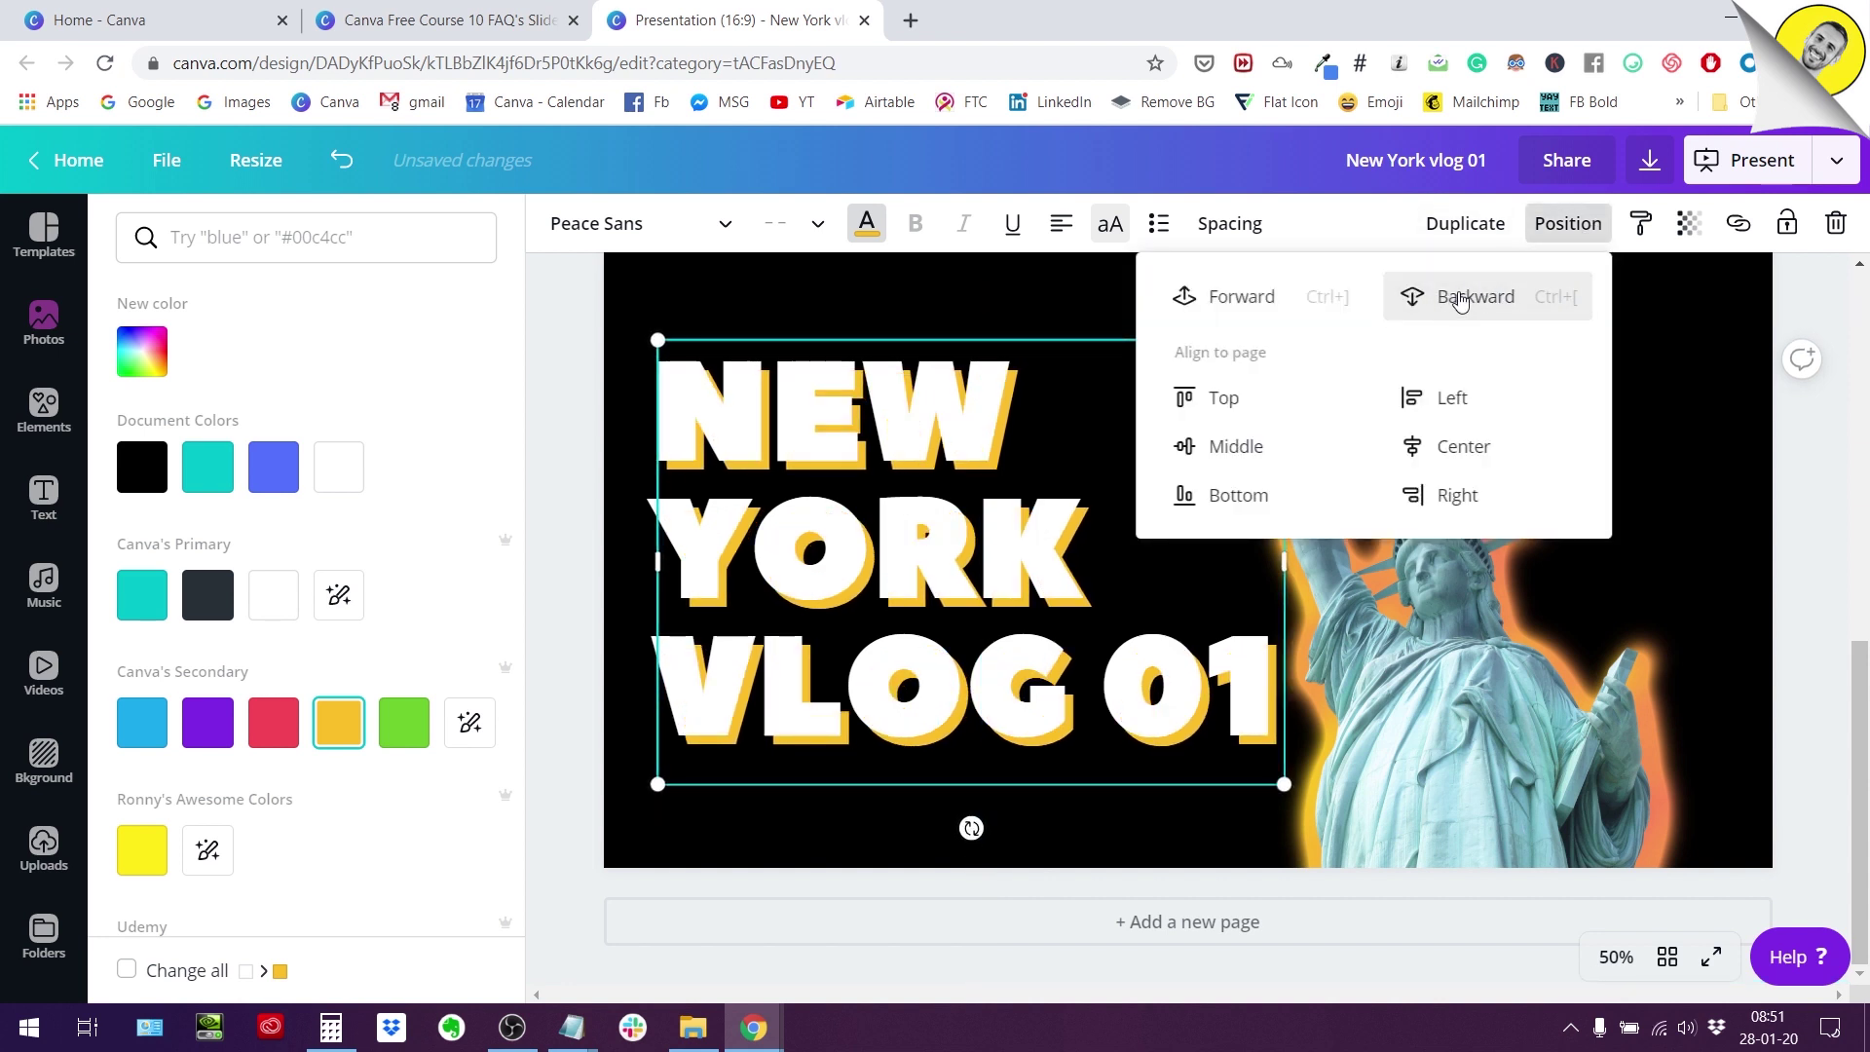
click(1633, 422)
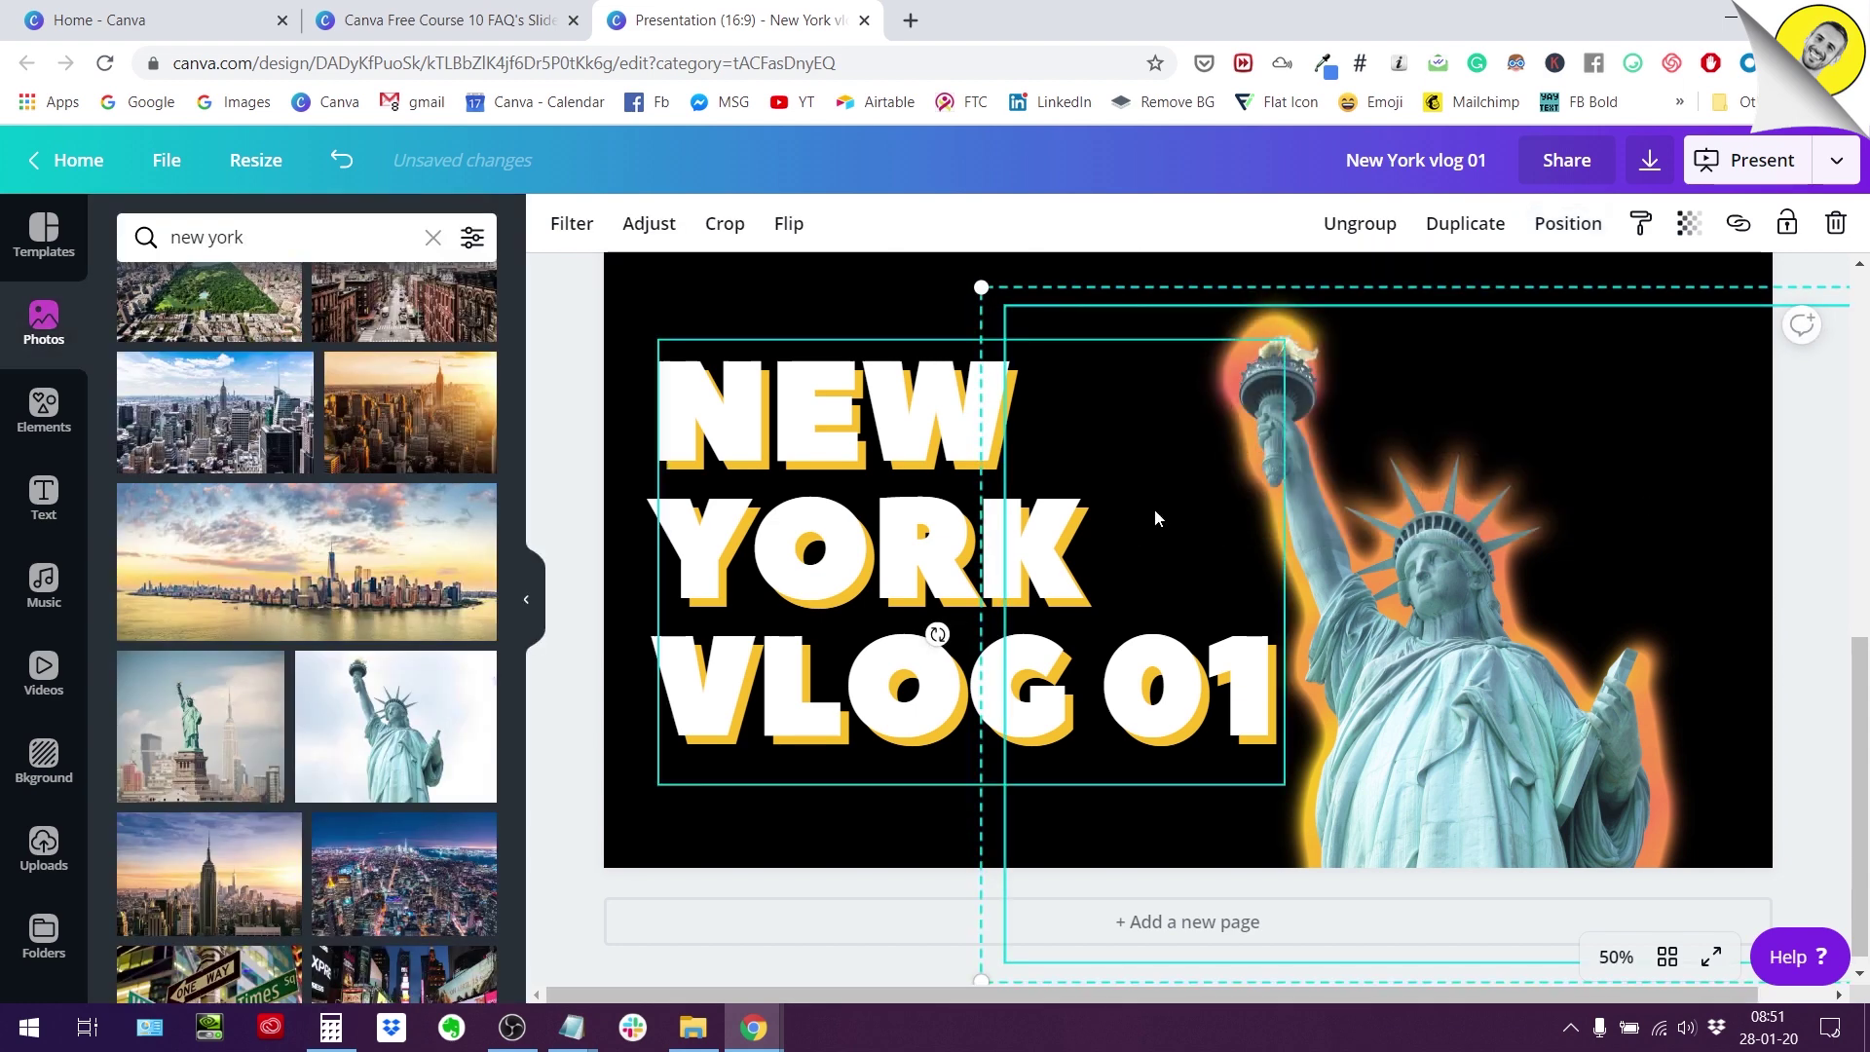
click(876, 302)
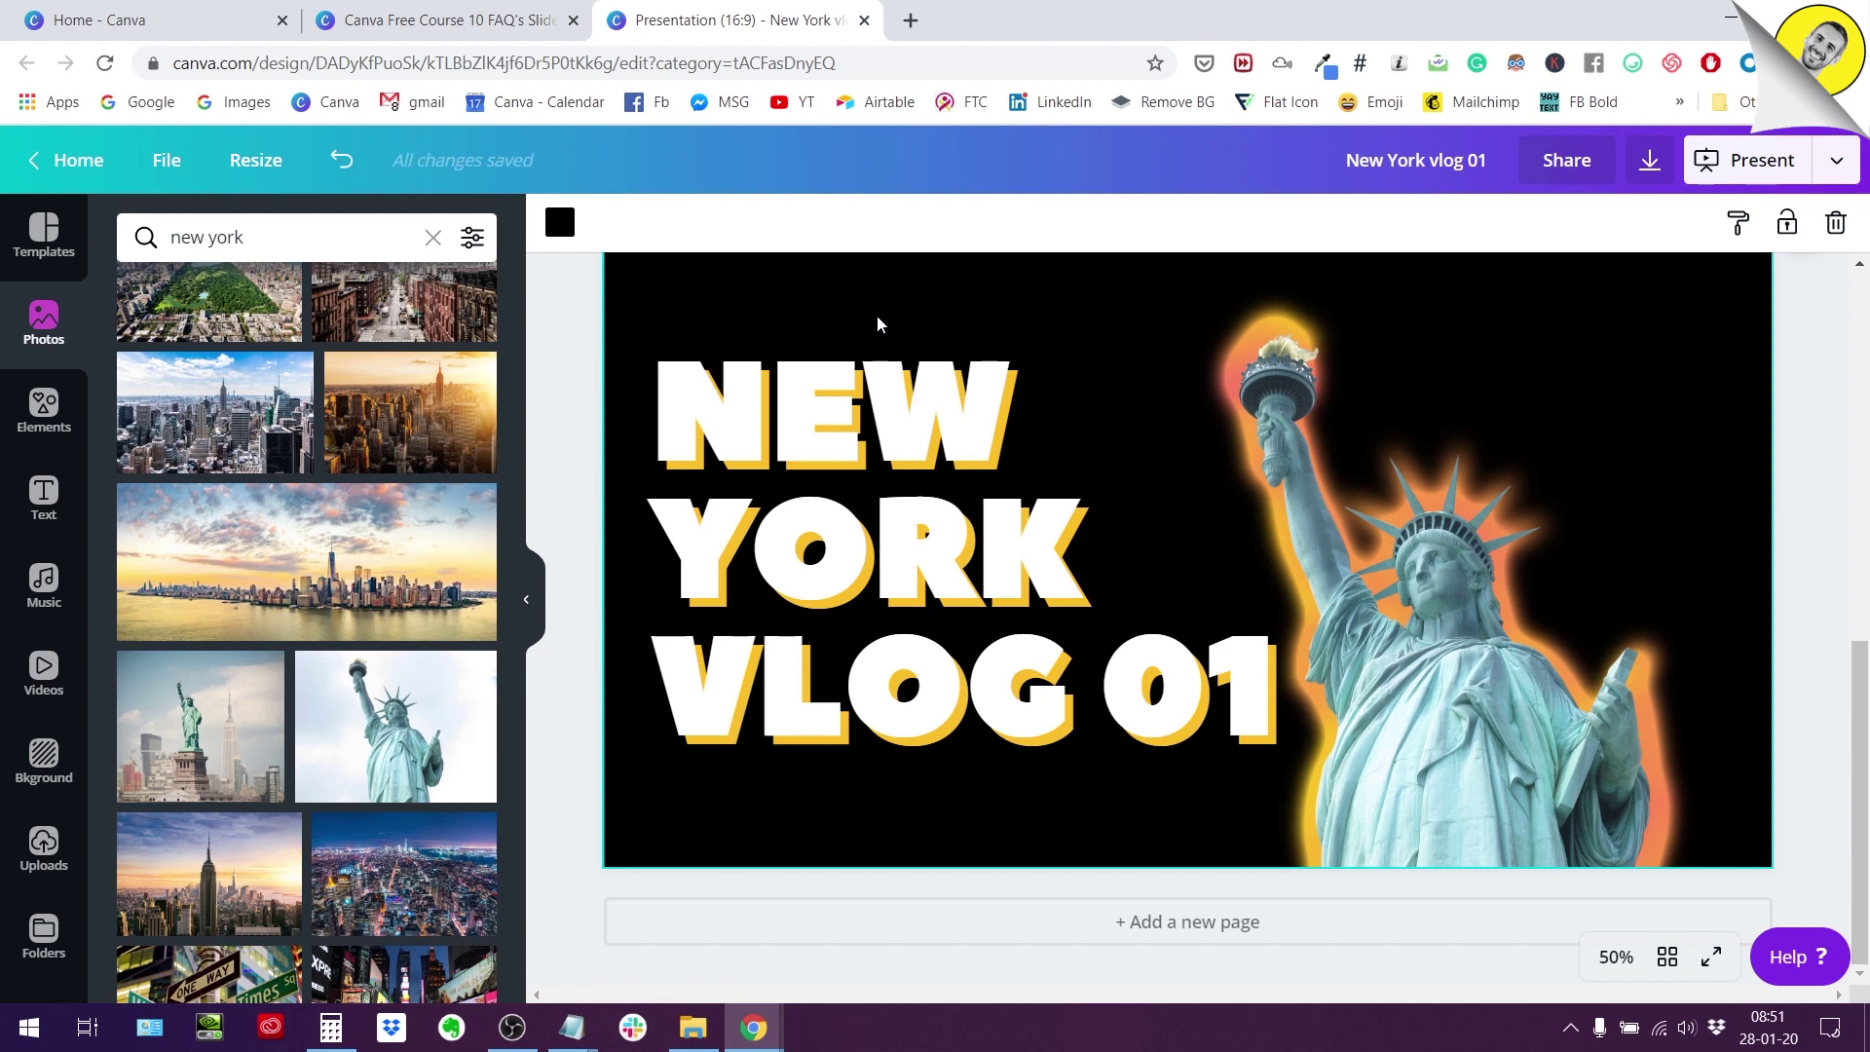
Delete the NEW YORK VLOG 01 title and its yellow shadow, then deselect everything.
click(797, 705)
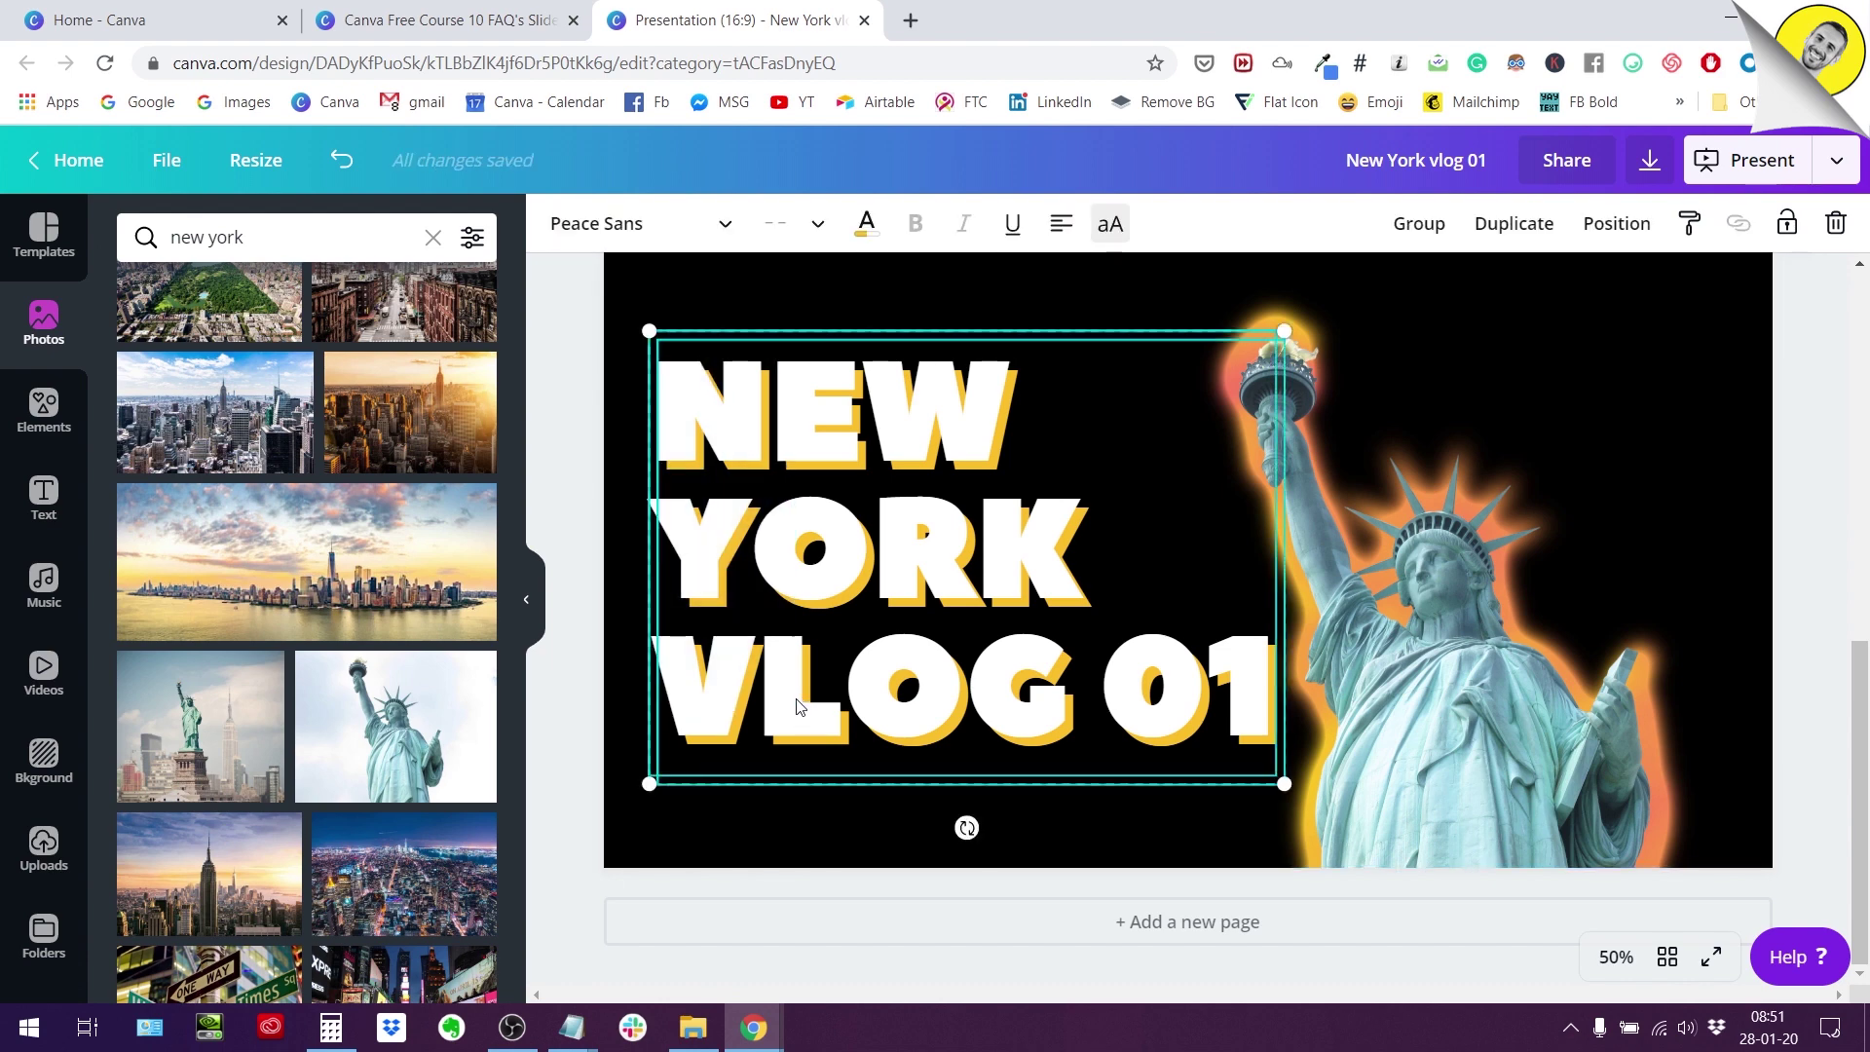
key(Delete)
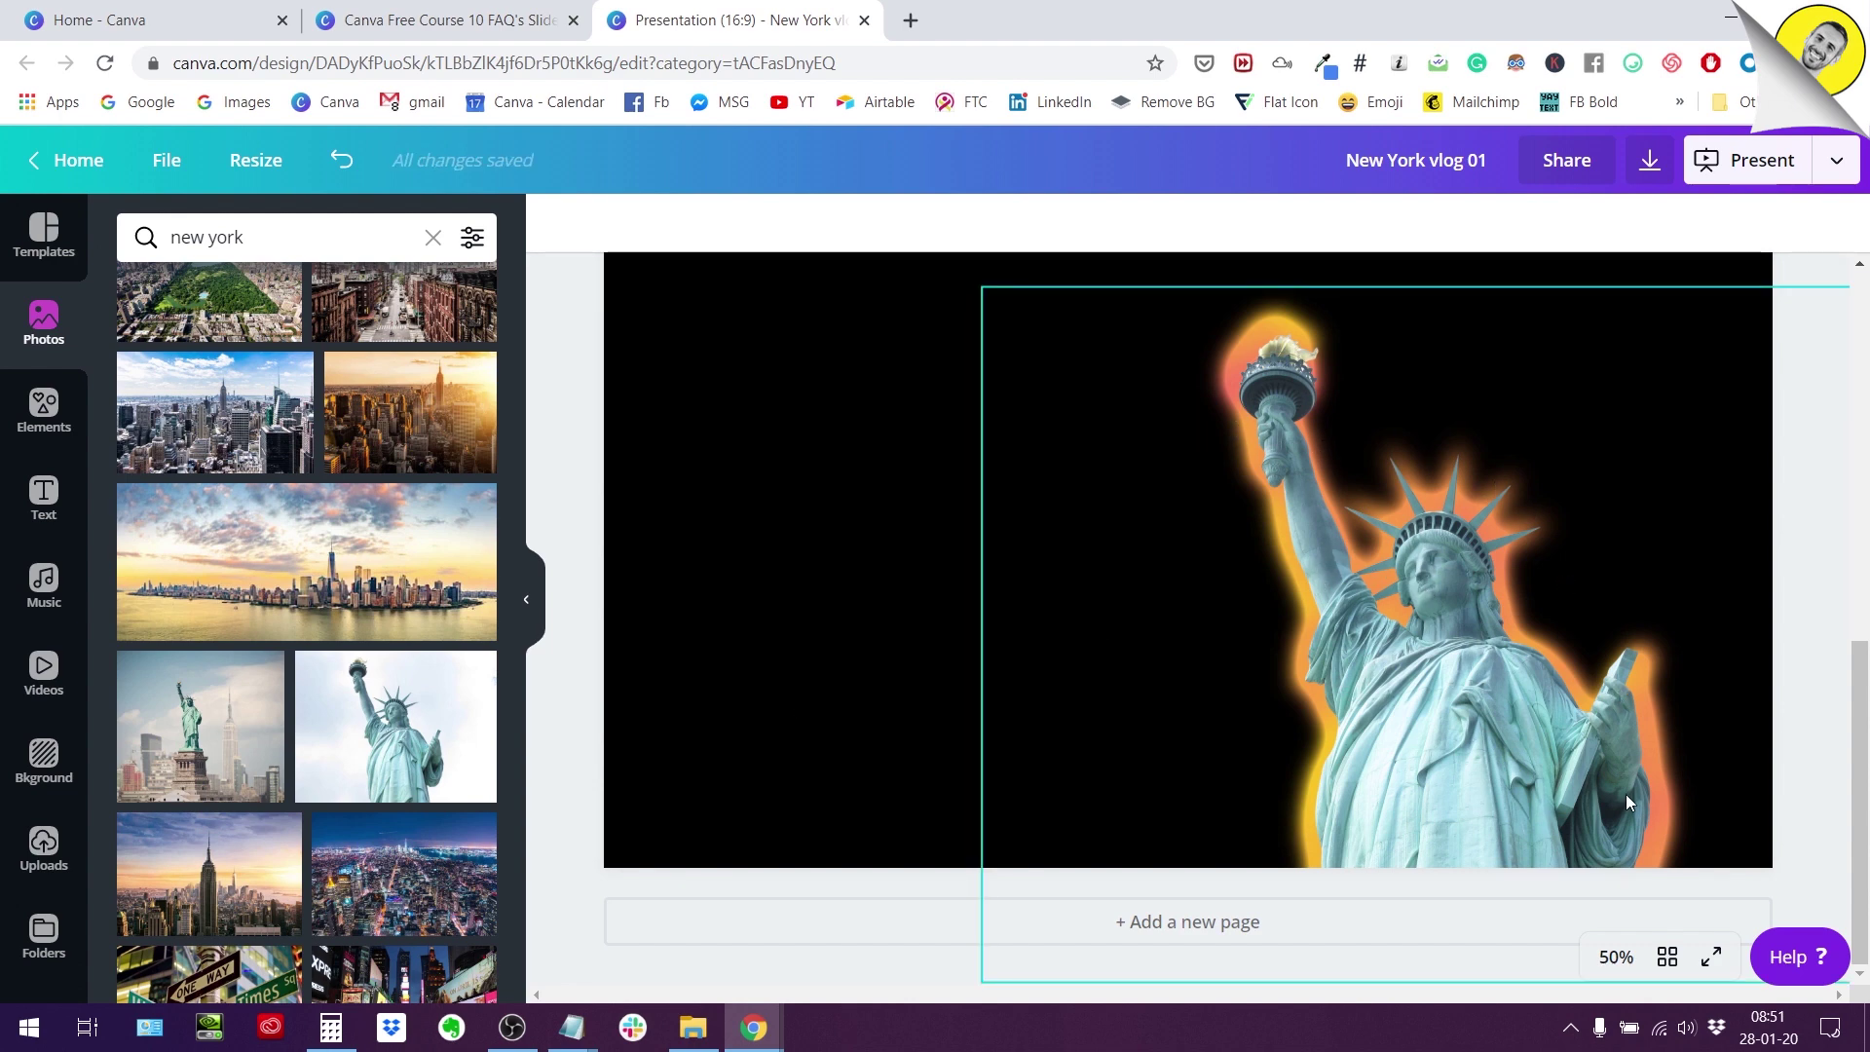
scroll(1428, 718, up, 3)
scroll(1428, 718, down, 3)
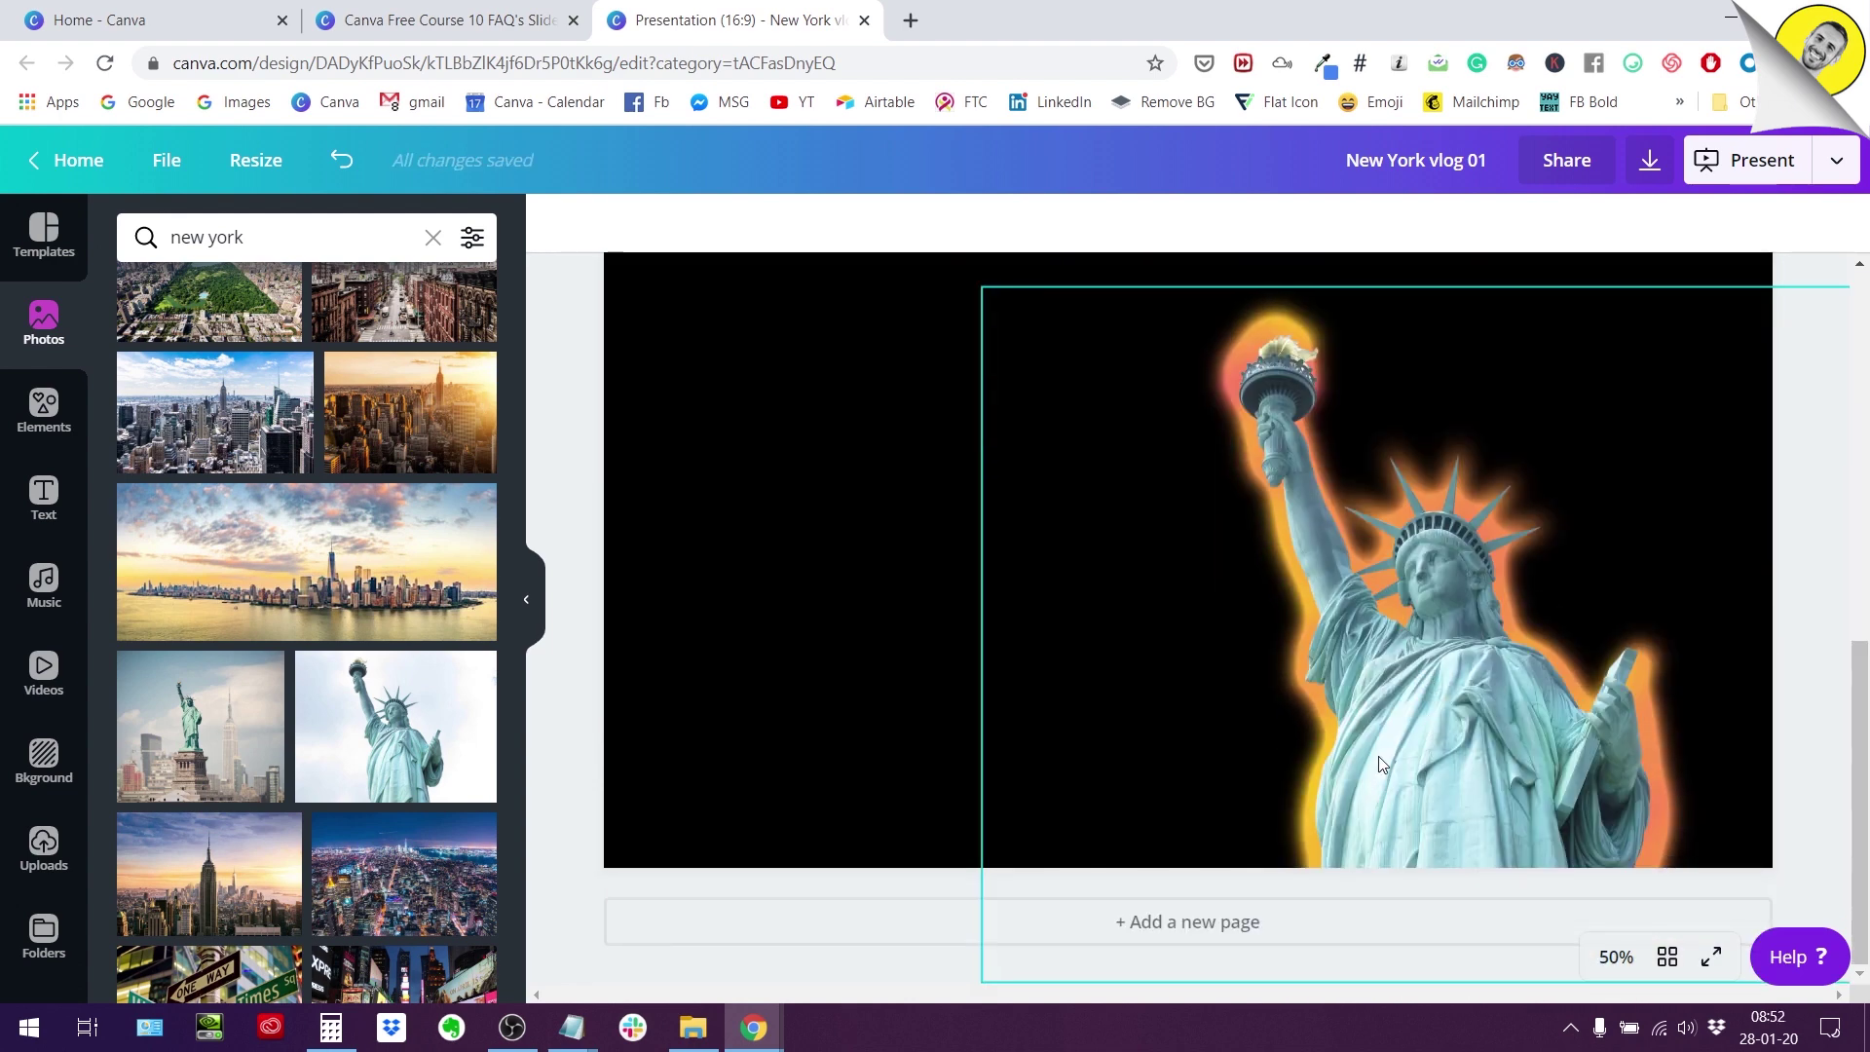
click(787, 587)
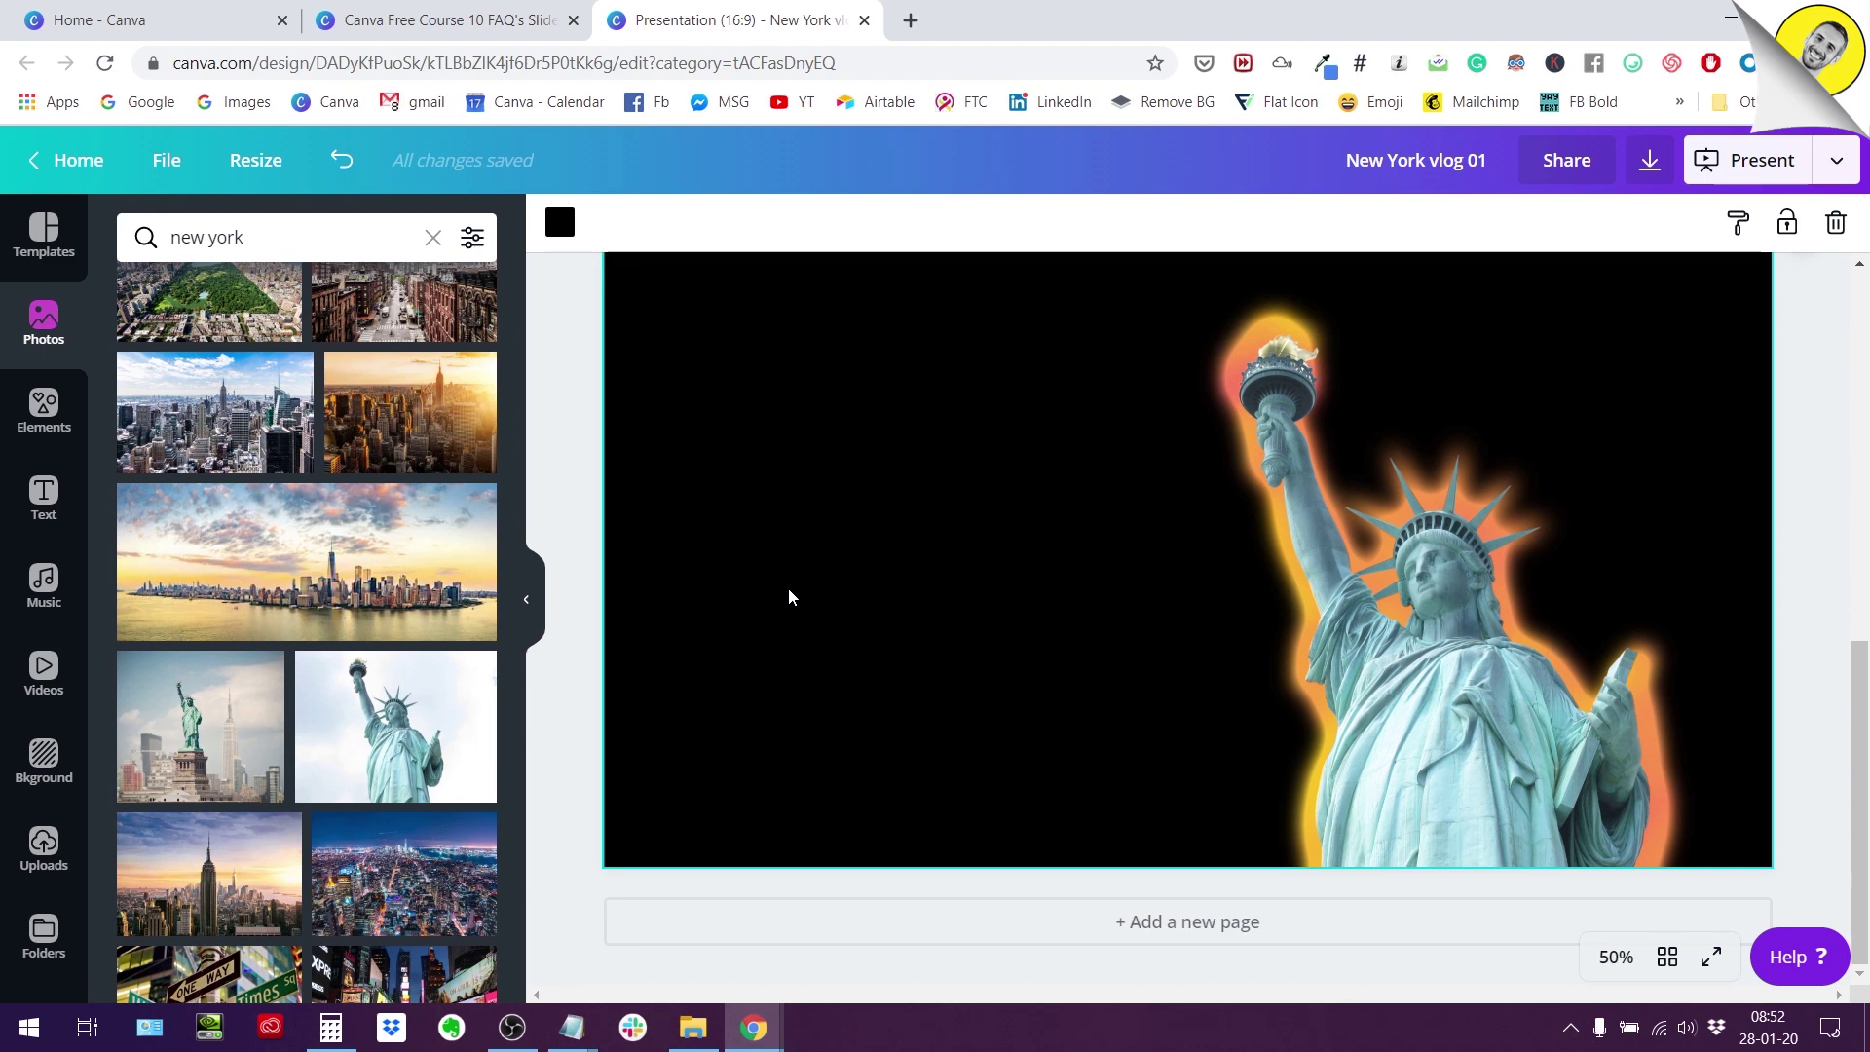
scroll(789, 589, up, 3)
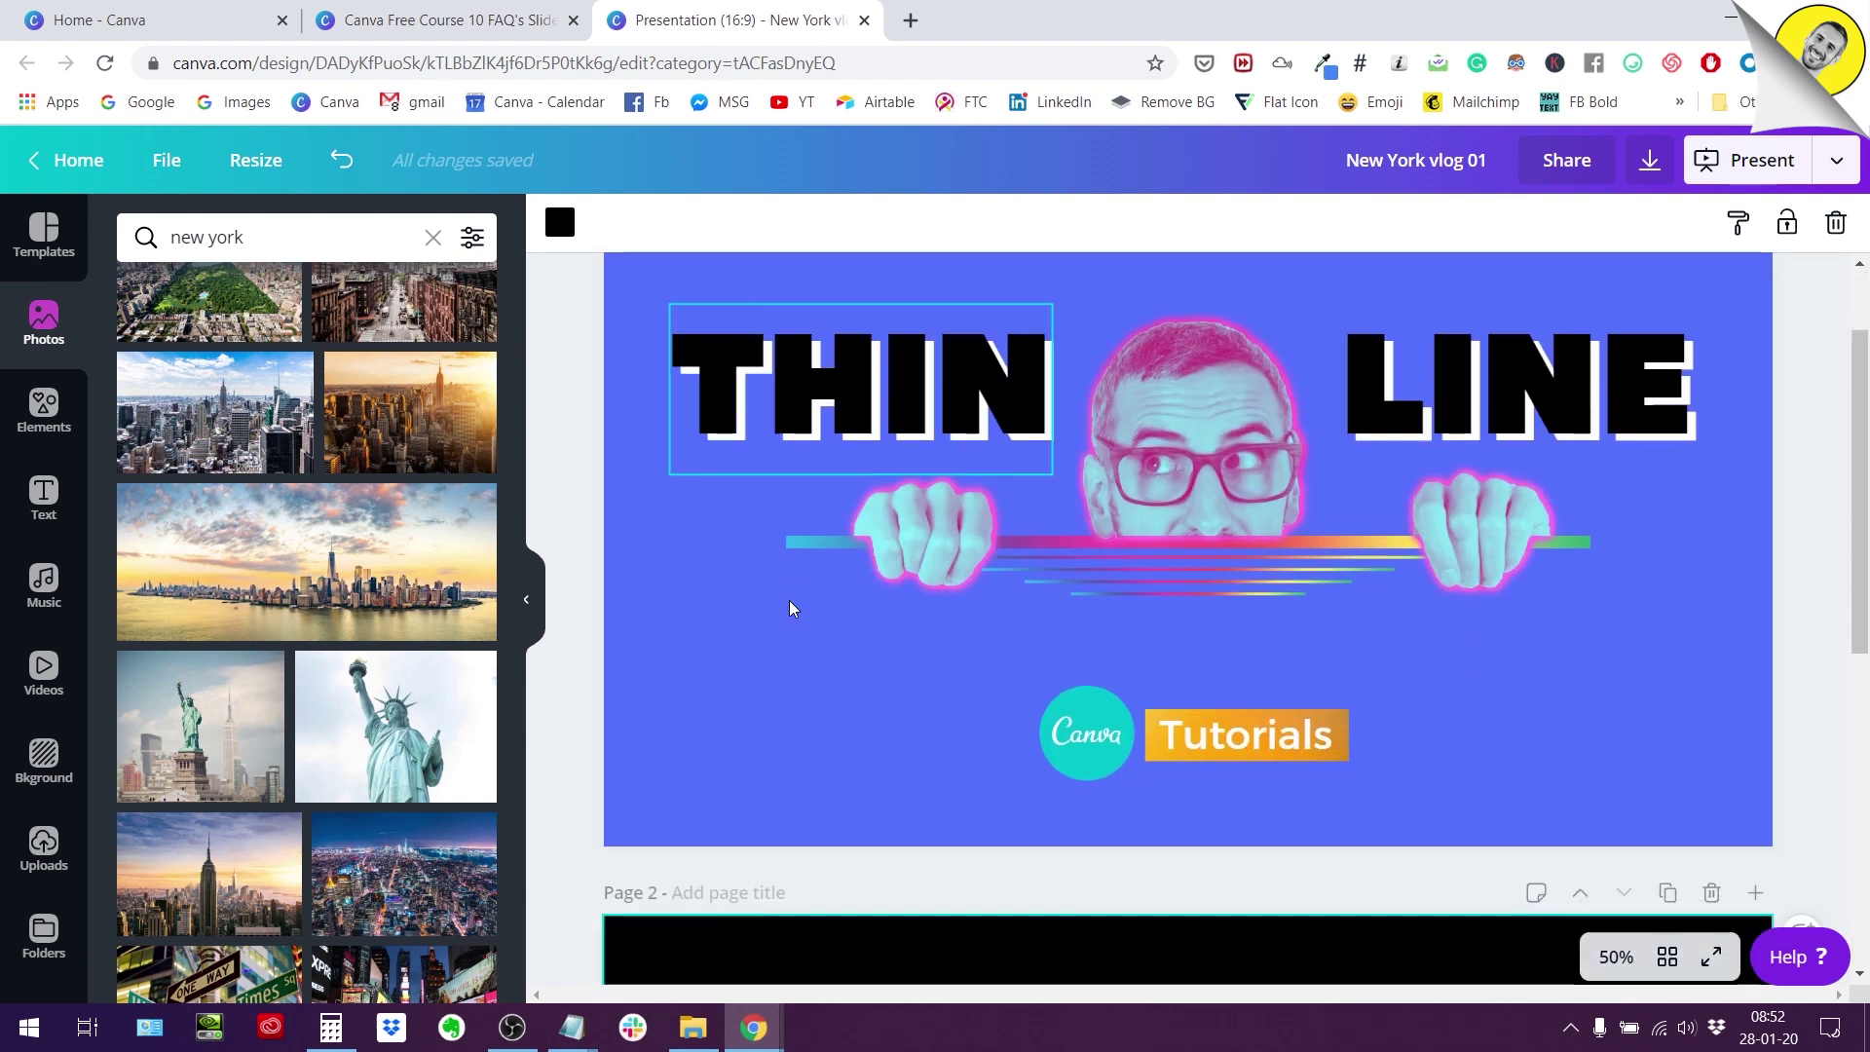
scroll(802, 576, down, 3)
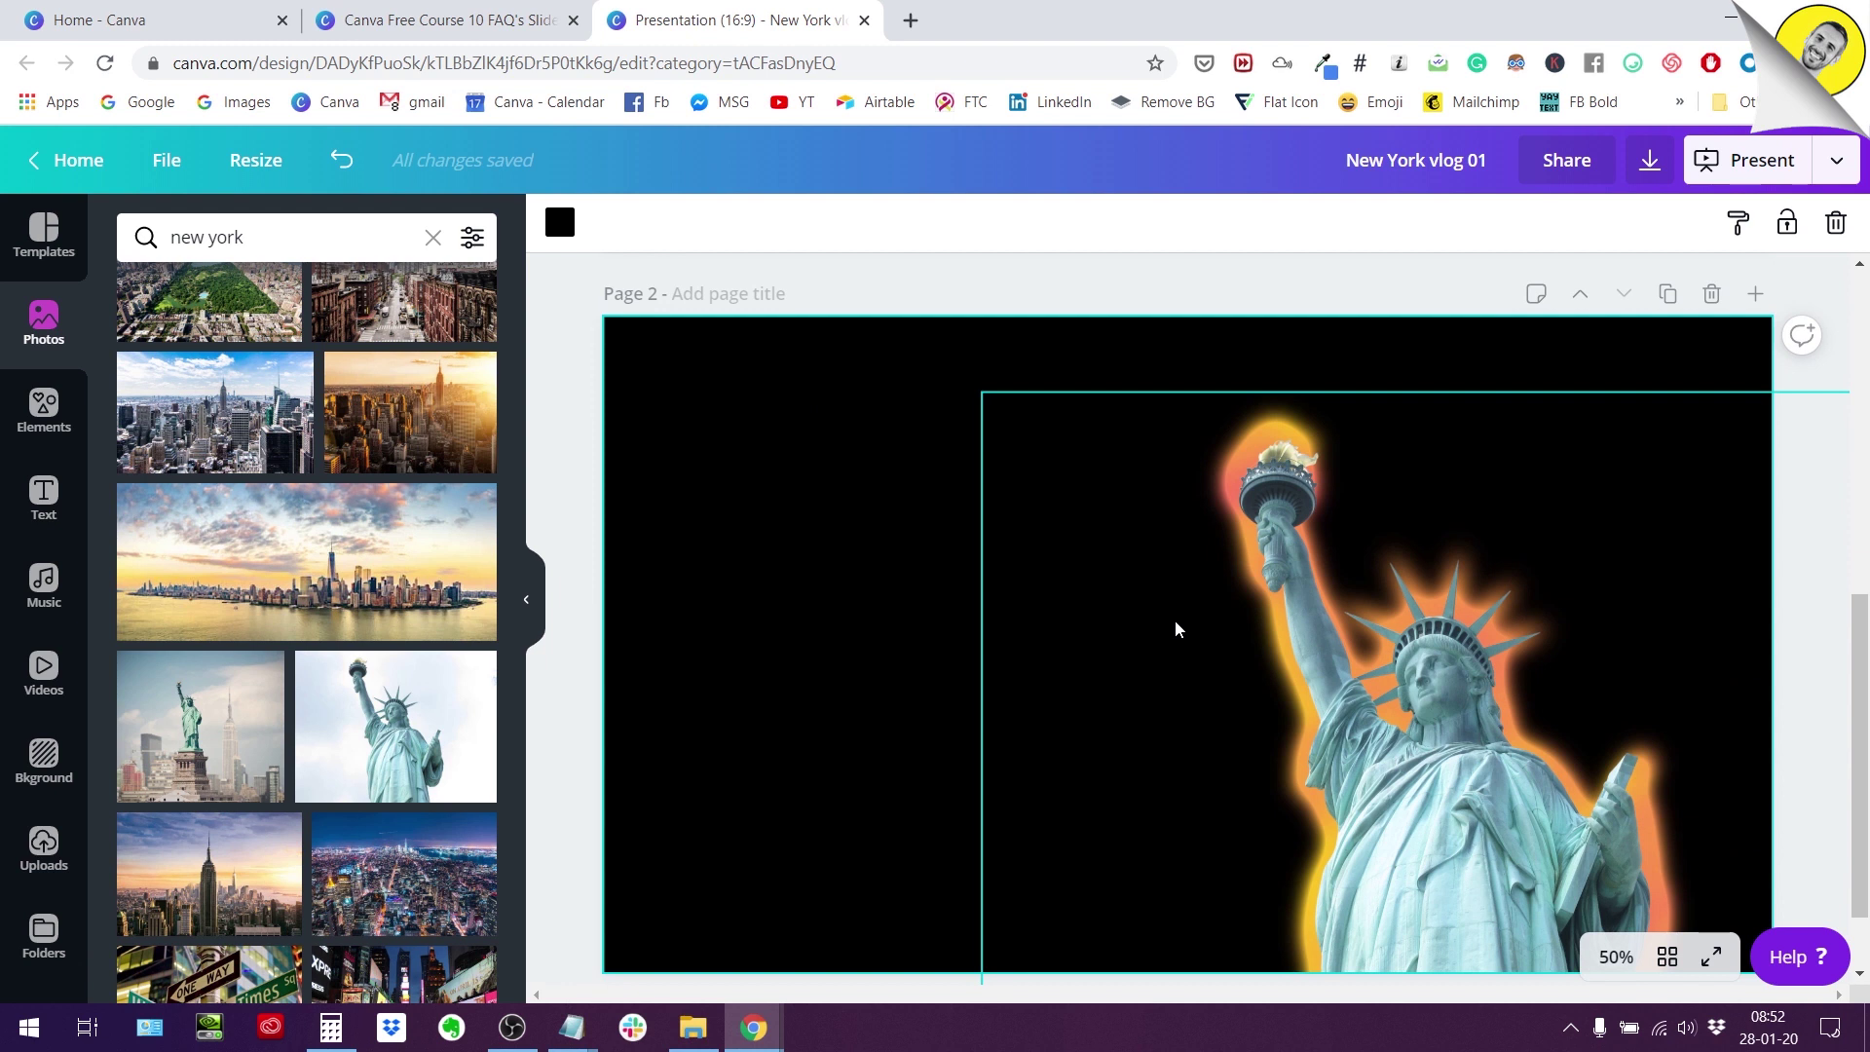
scroll(1126, 609, down, 1)
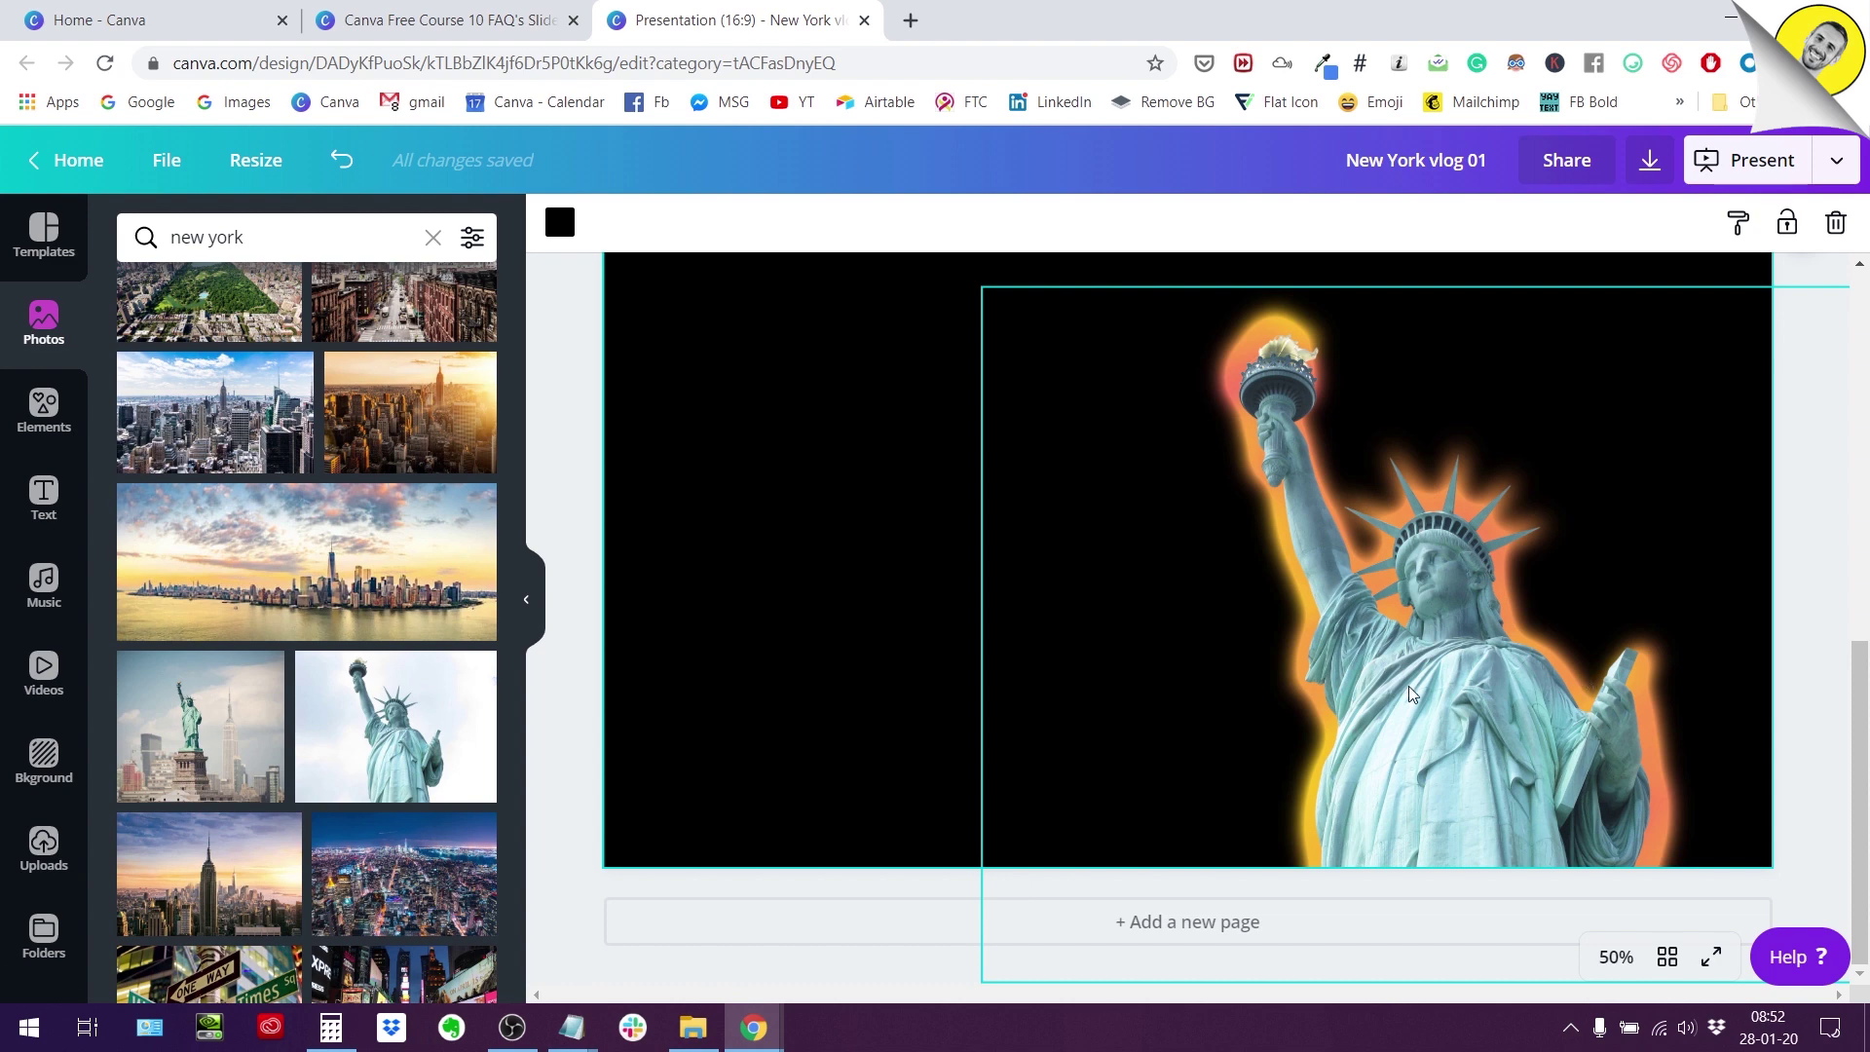
scroll(1410, 693, up, 3)
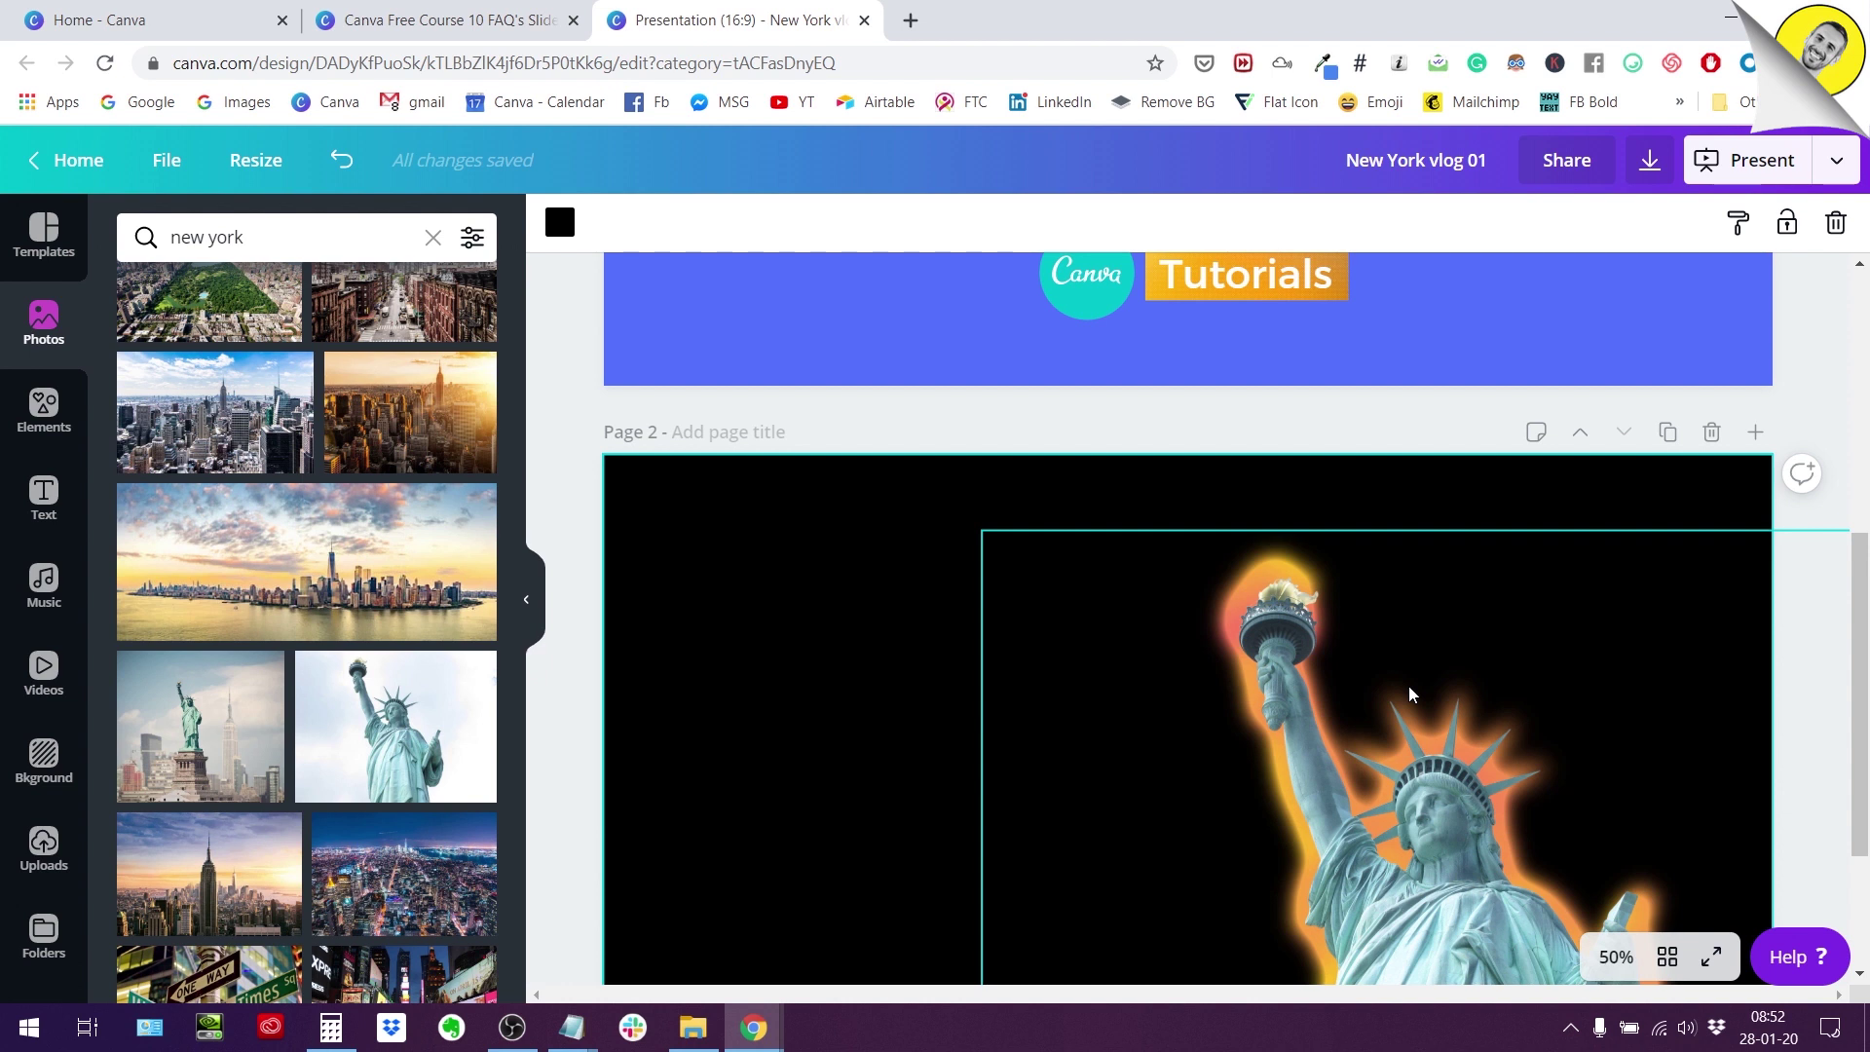
scroll(1237, 859, down, 3)
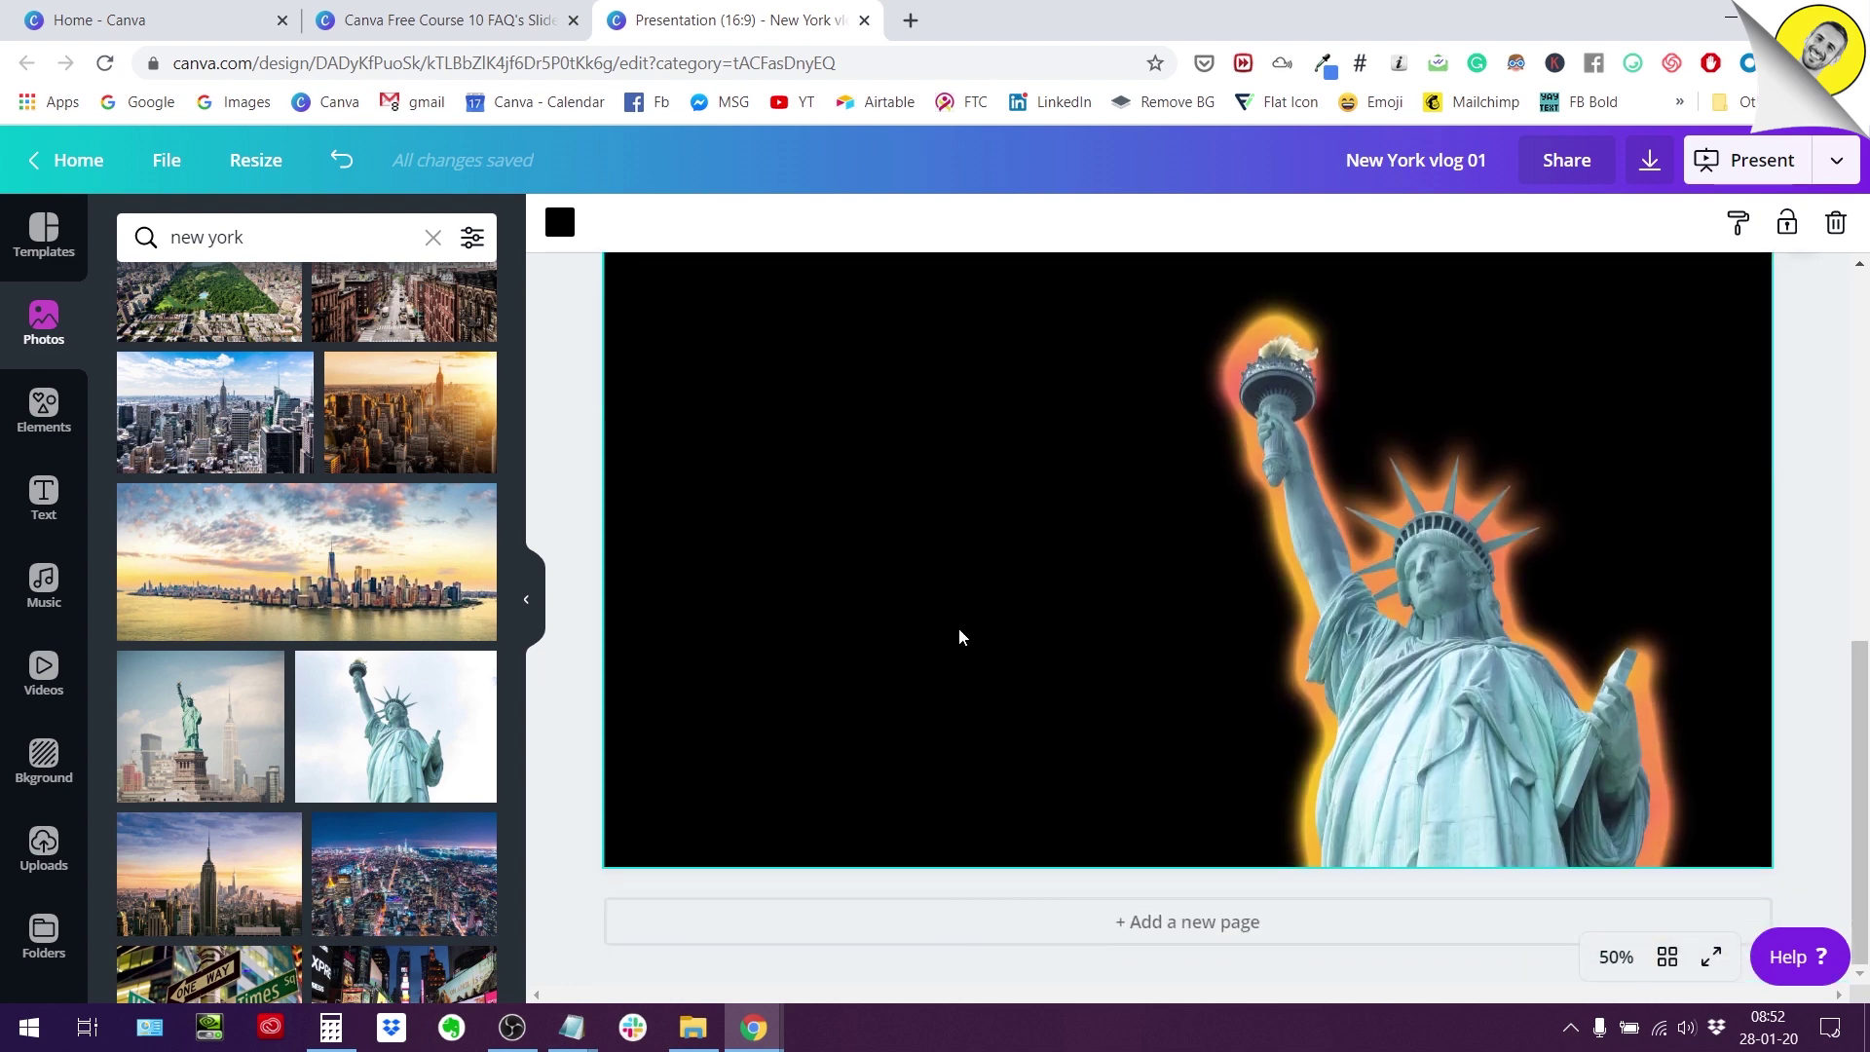
scroll(958, 628, up, 6)
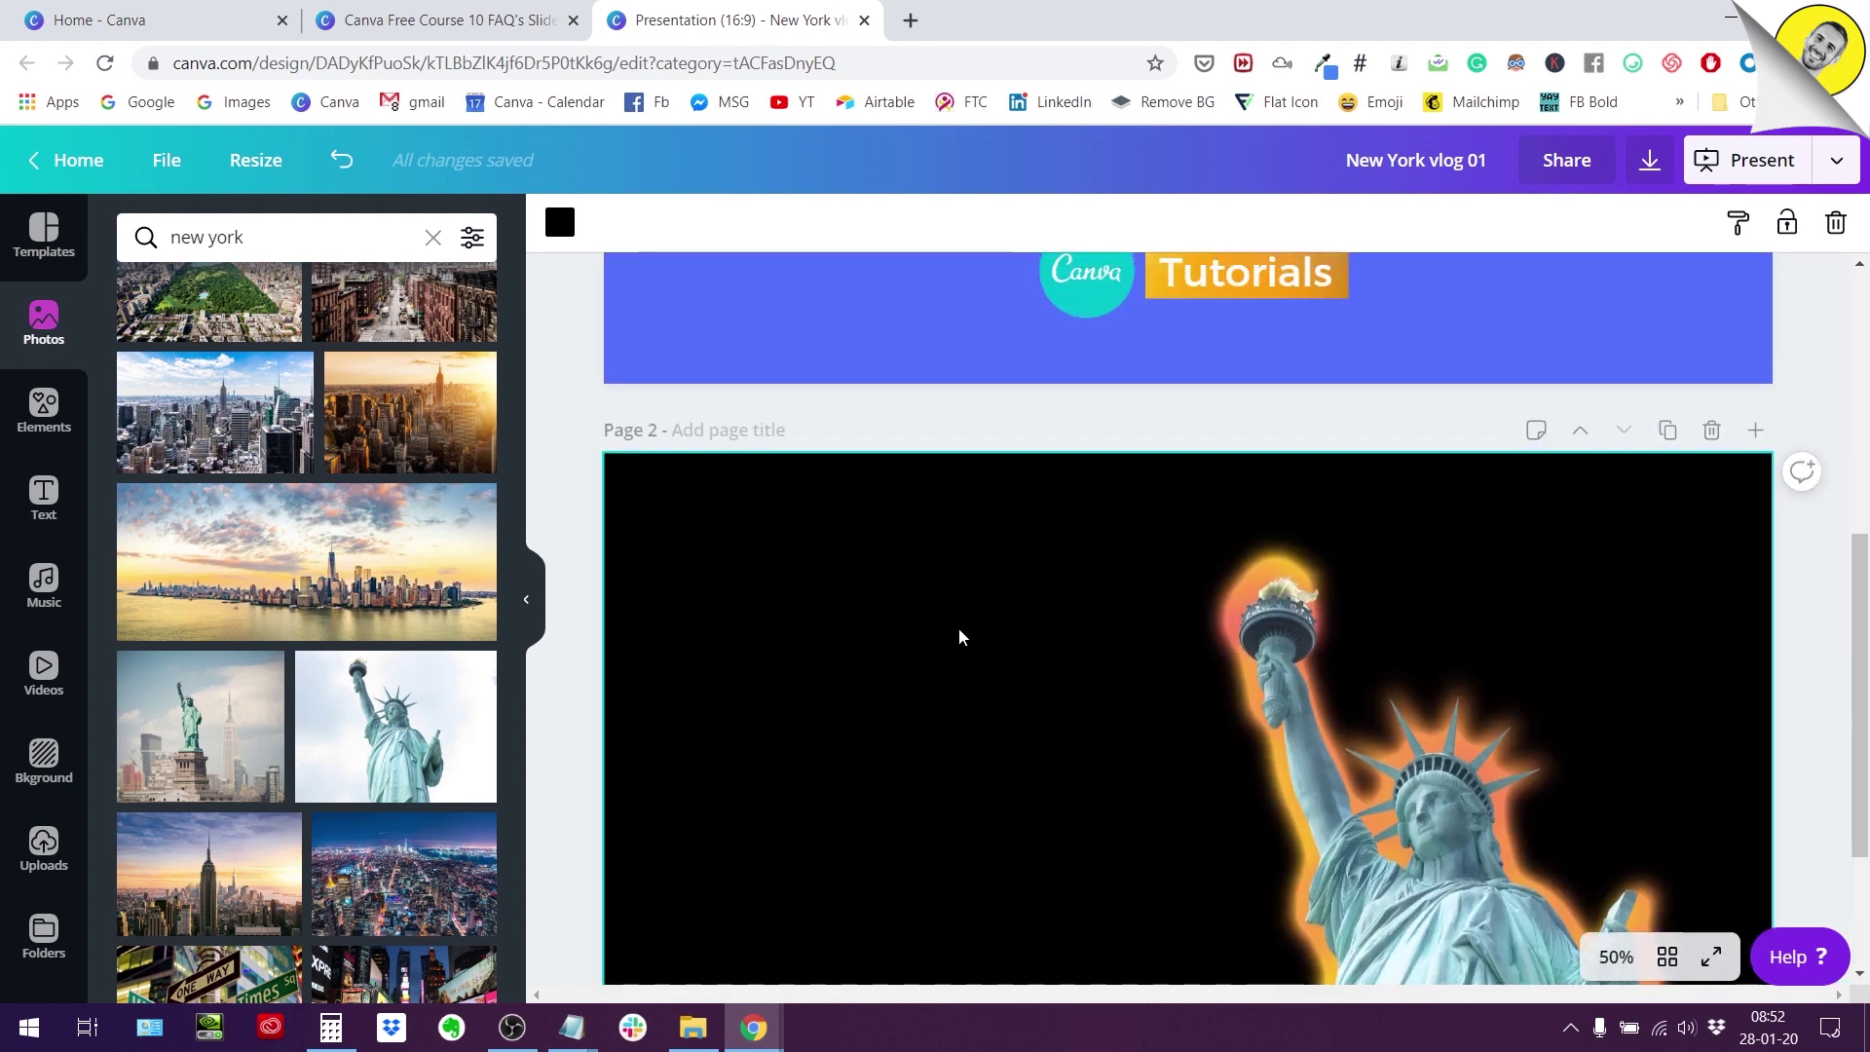
scroll(958, 628, up, 1)
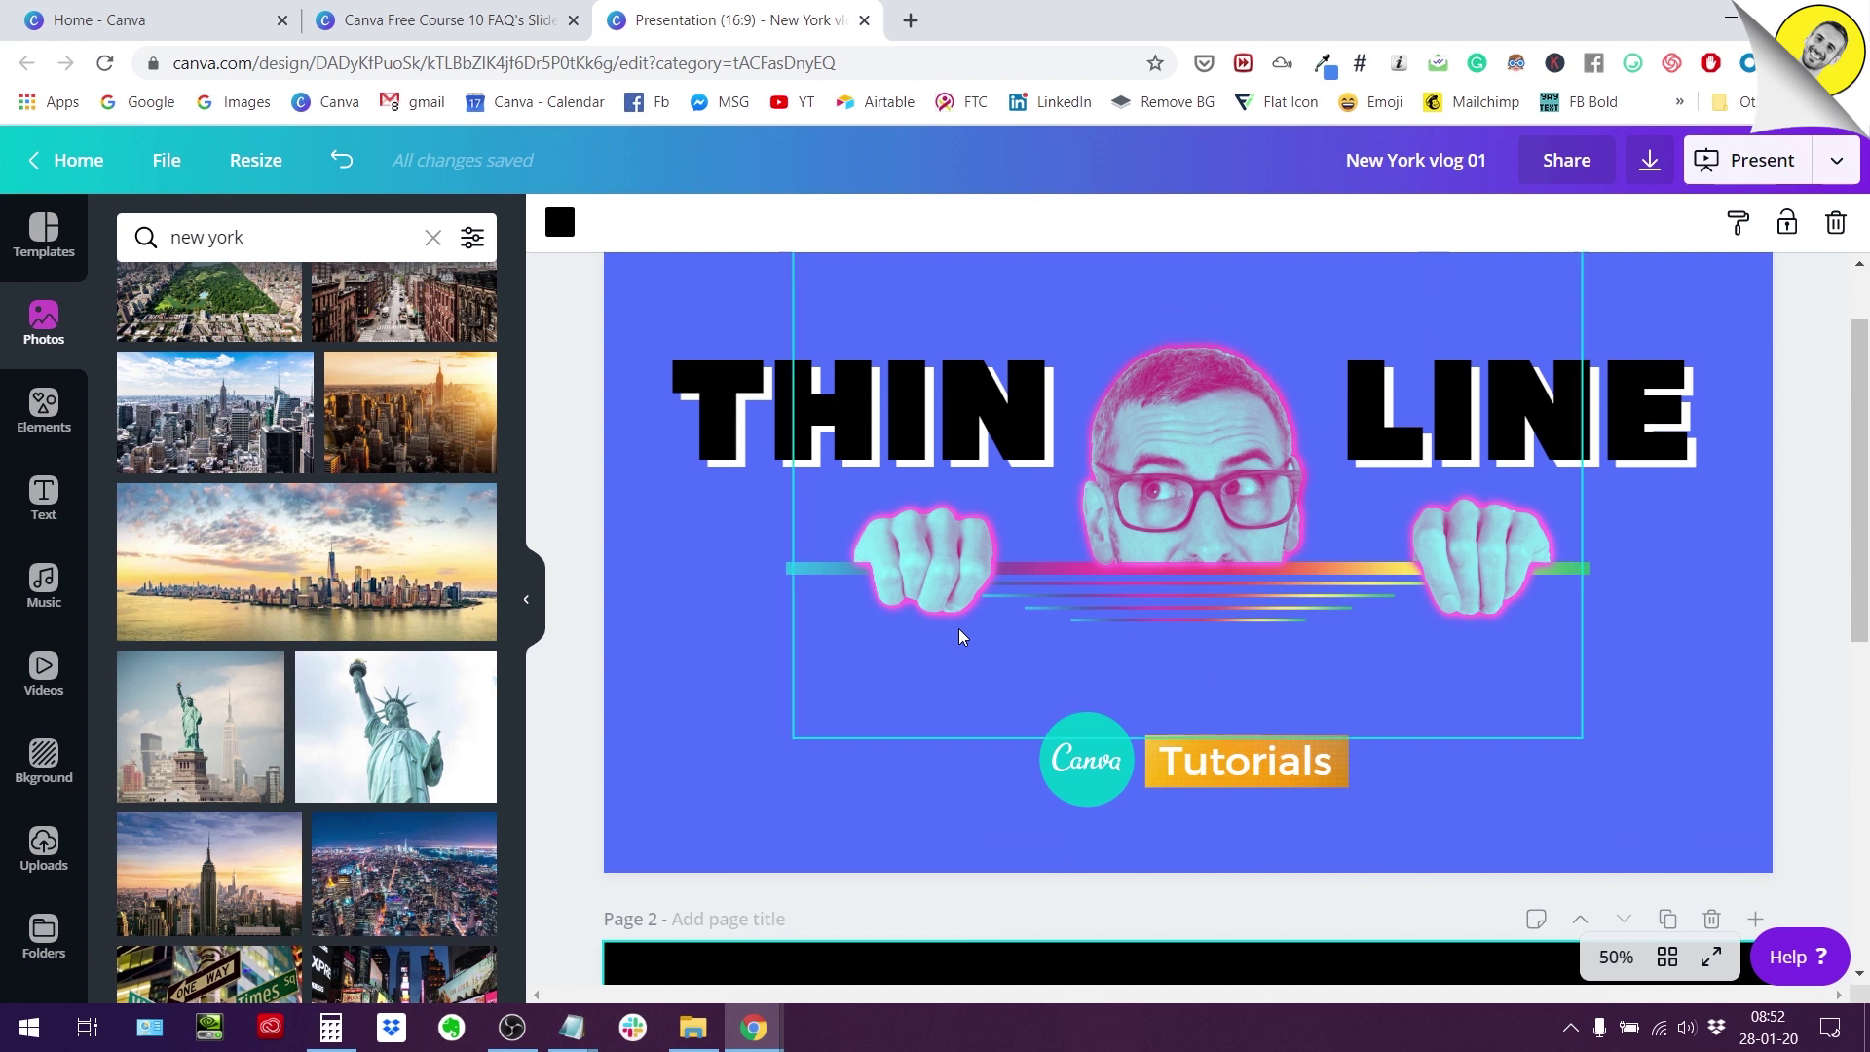
scroll(919, 606, up, 1)
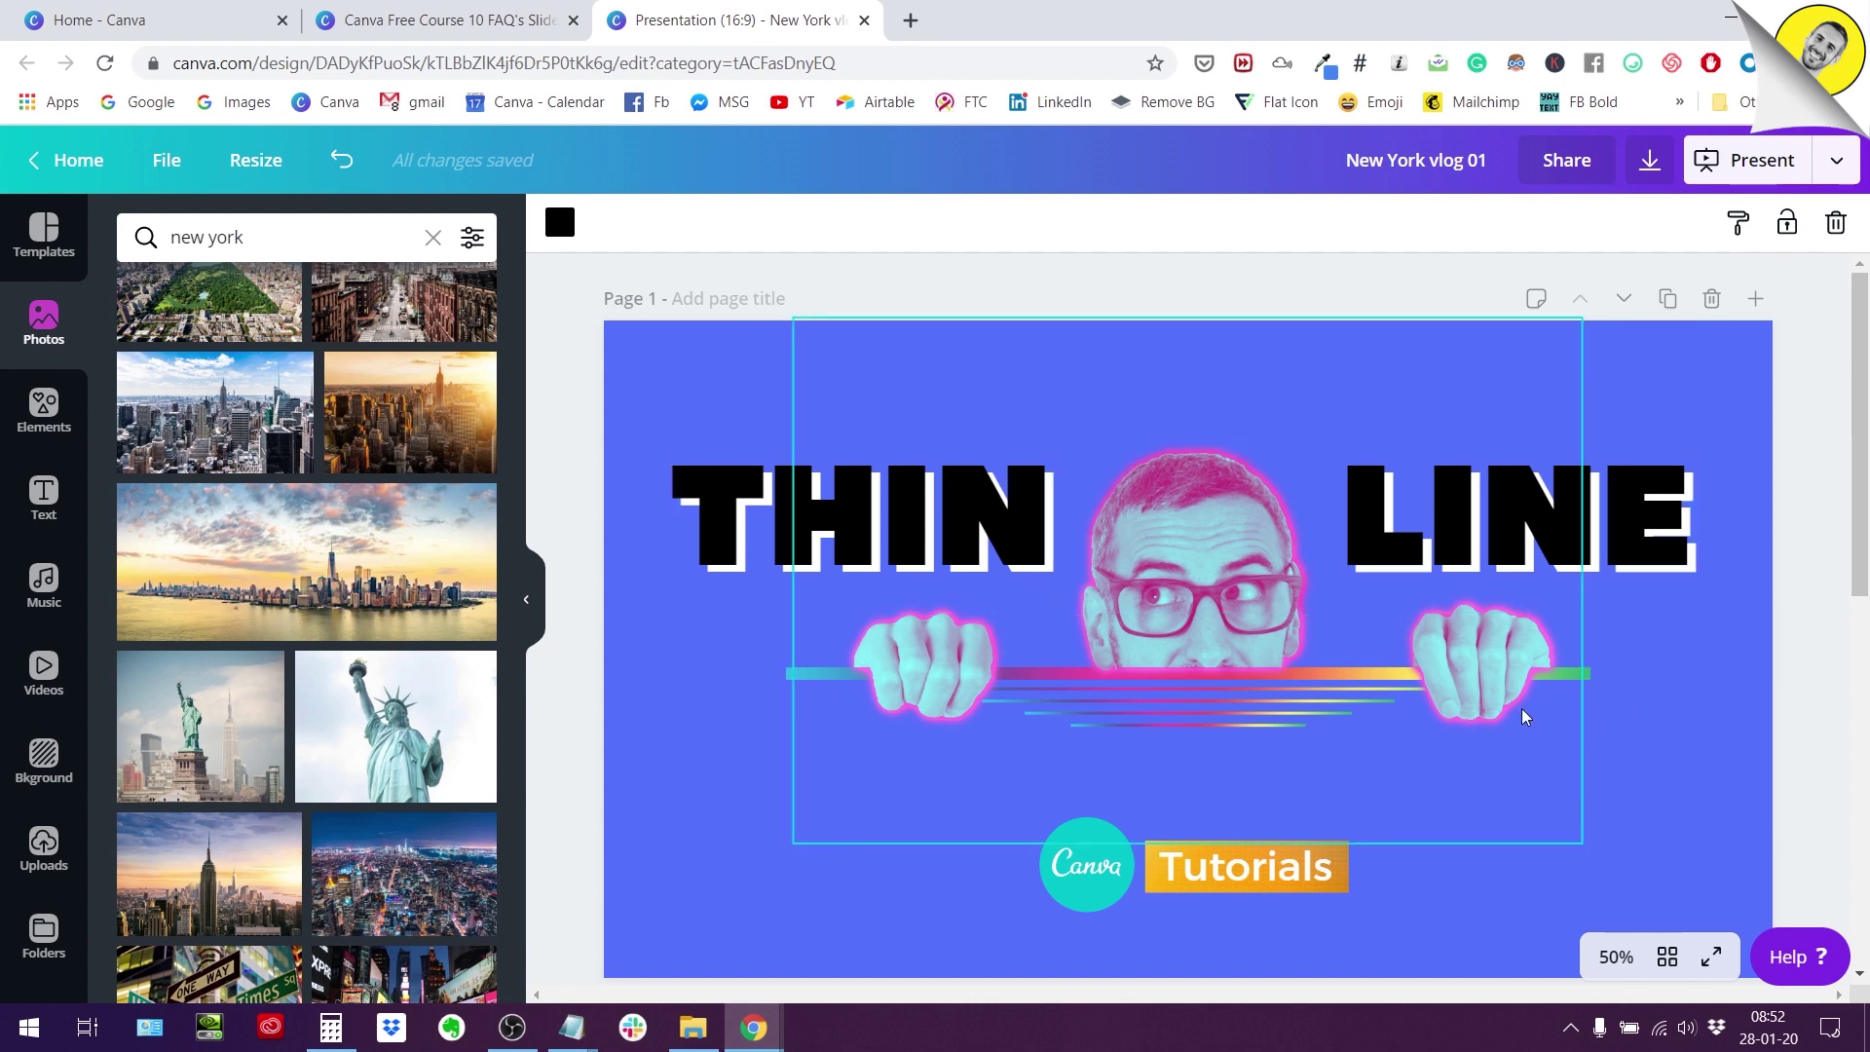
scroll(1523, 717, down, 8)
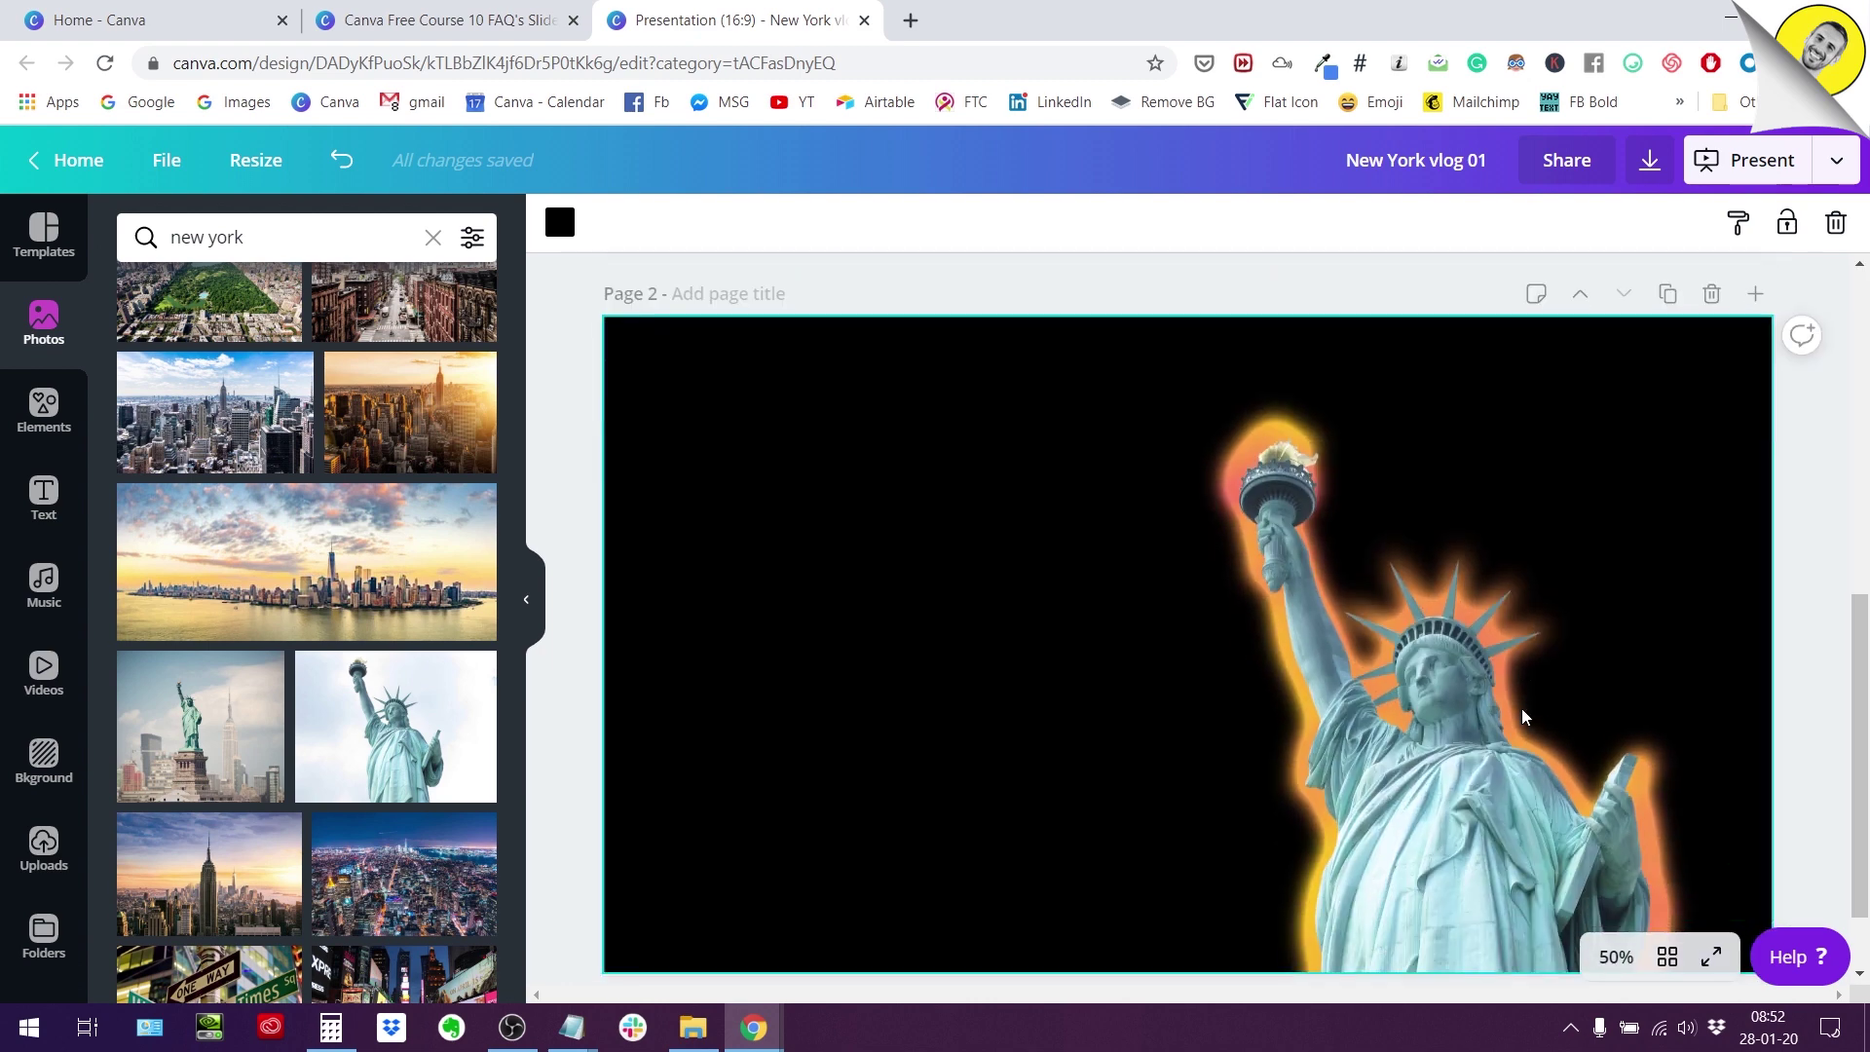